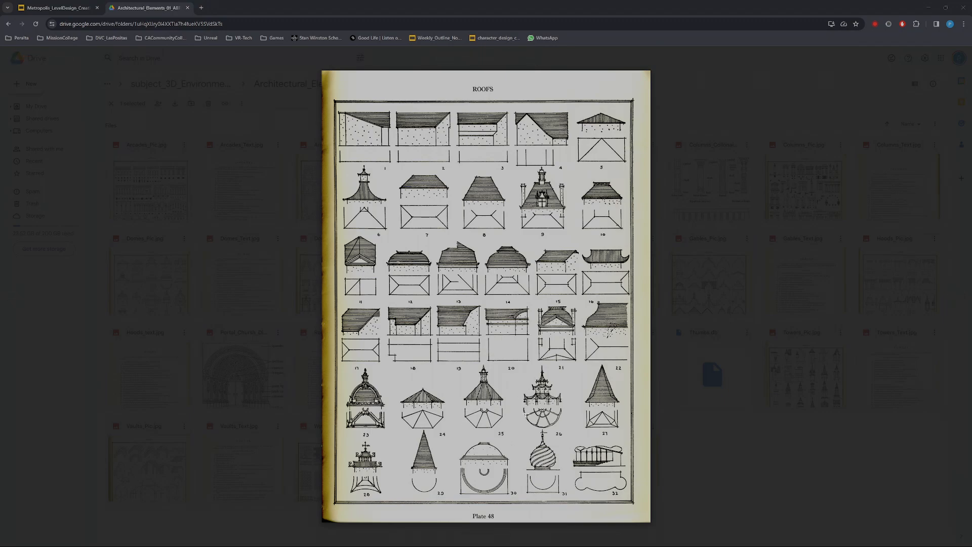
Review the building references: the Brutalist slide, the Colorado State Capitol elevation and the Building the U.S. Capitol drawing.
click(694, 447)
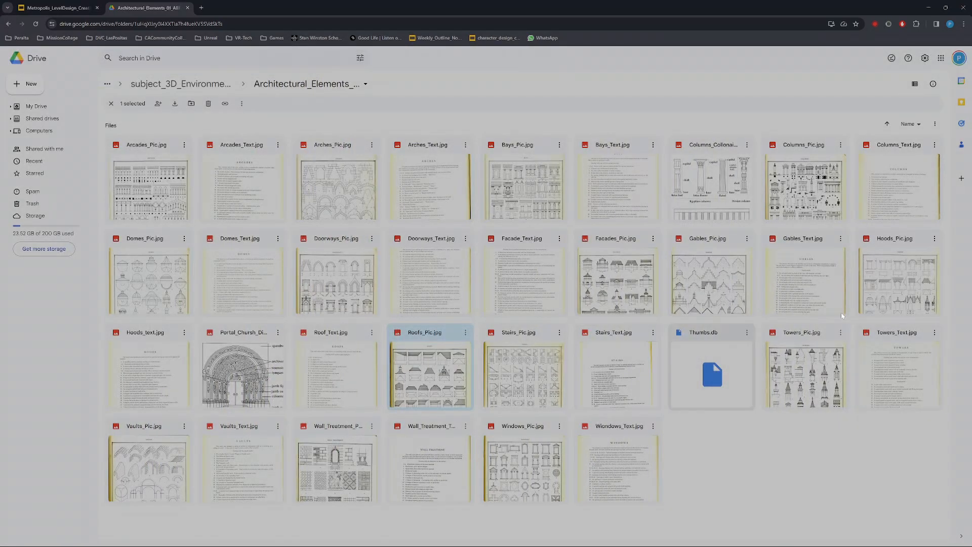
click(62, 8)
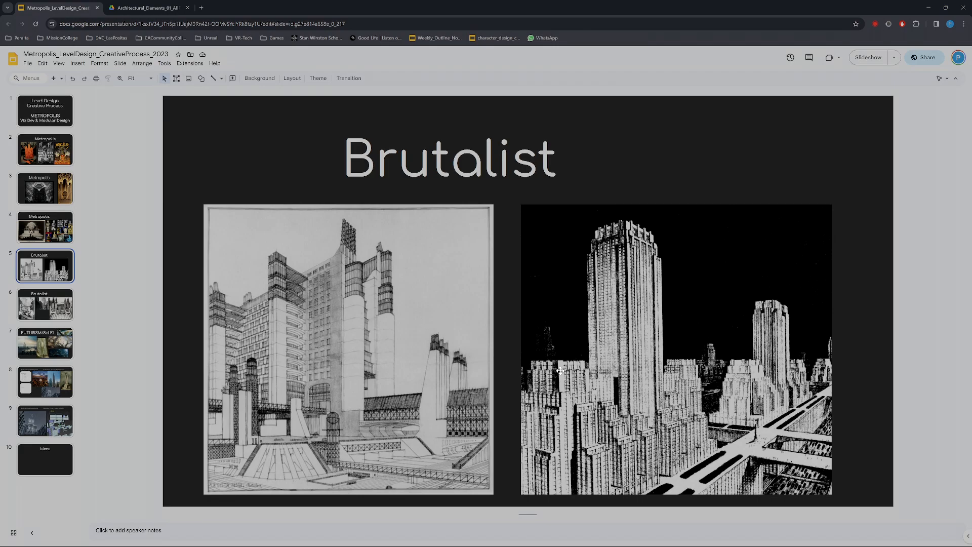
key(alt+Tab)
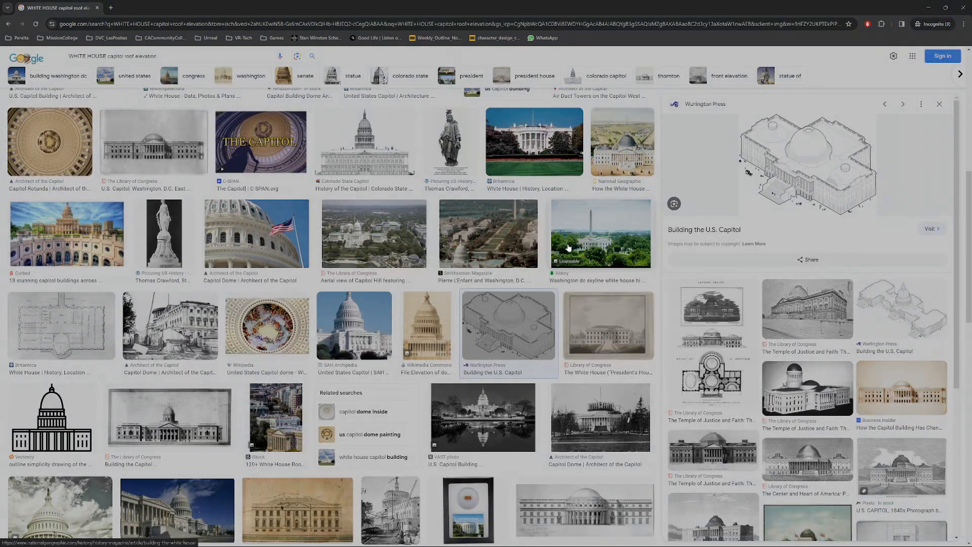
click(371, 158)
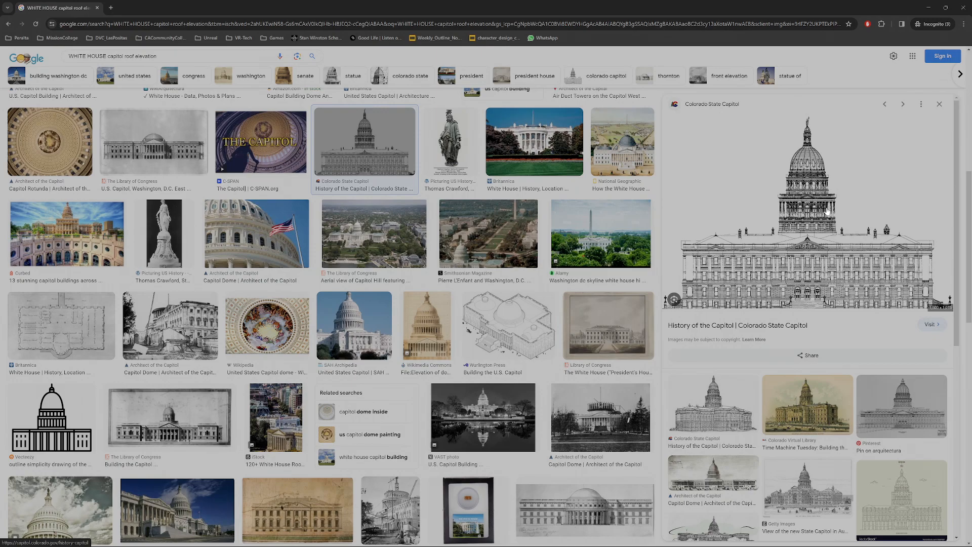
click(528, 314)
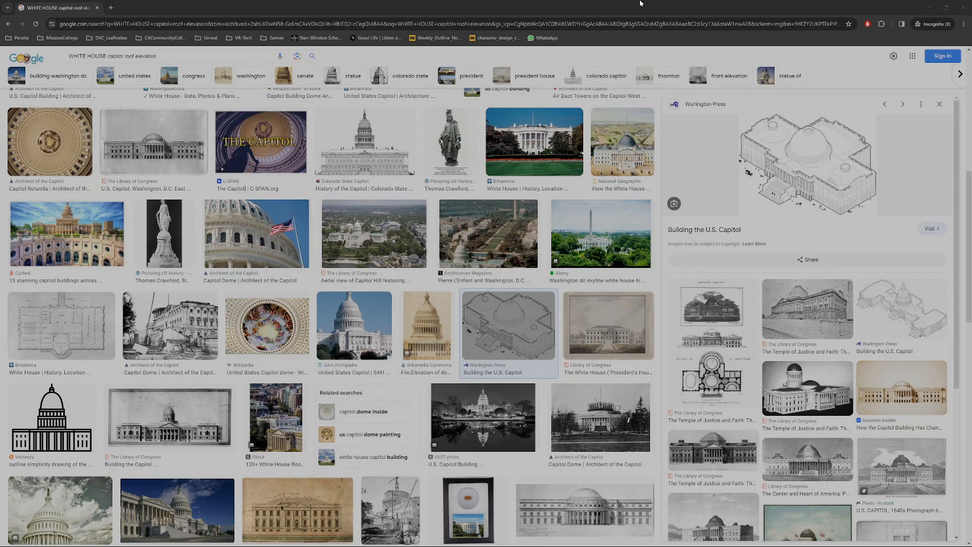
Switch to Maya and examine the building's walls and front dome from several angles.
key(alt+Tab)
key(alt+Tab)
key(alt+Tab)
key(alt+Tab)
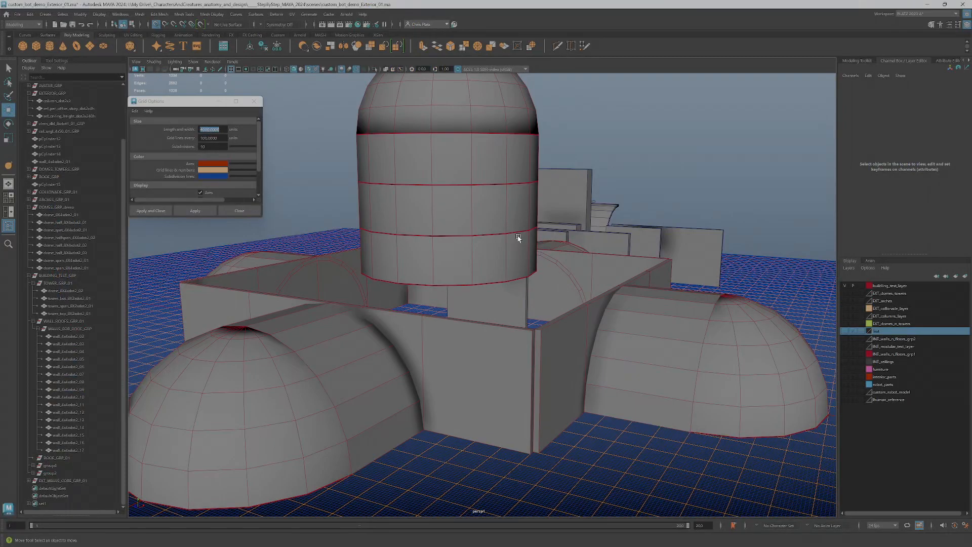
scroll(570, 303, down, 1)
click(549, 340)
alt+drag(575, 335, 548, 324)
click(585, 271)
click(548, 325)
alt+drag(627, 315, 526, 259)
alt+middle_drag(526, 217, 547, 321)
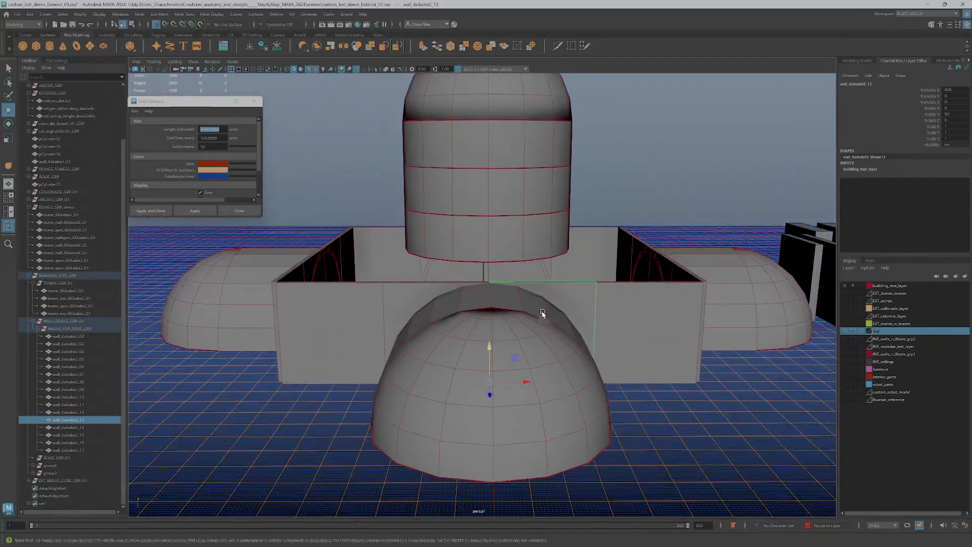
Select the whole TOWER_GRP_01 group and raise it 100 units above the walls.
click(467, 219)
alt+drag(469, 220, 507, 241)
key(Up)
key(space)
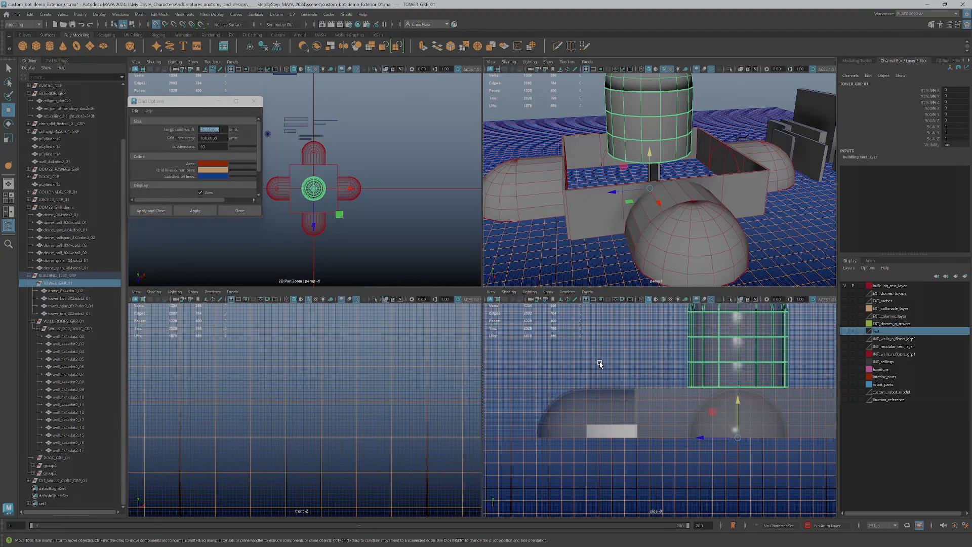
drag(737, 411, 735, 426)
Examine the raised tower's lower edge against the grid up close in the side view.
scroll(722, 374, up, 7)
scroll(529, 409, up, 3)
alt+middle_drag(726, 353, 649, 402)
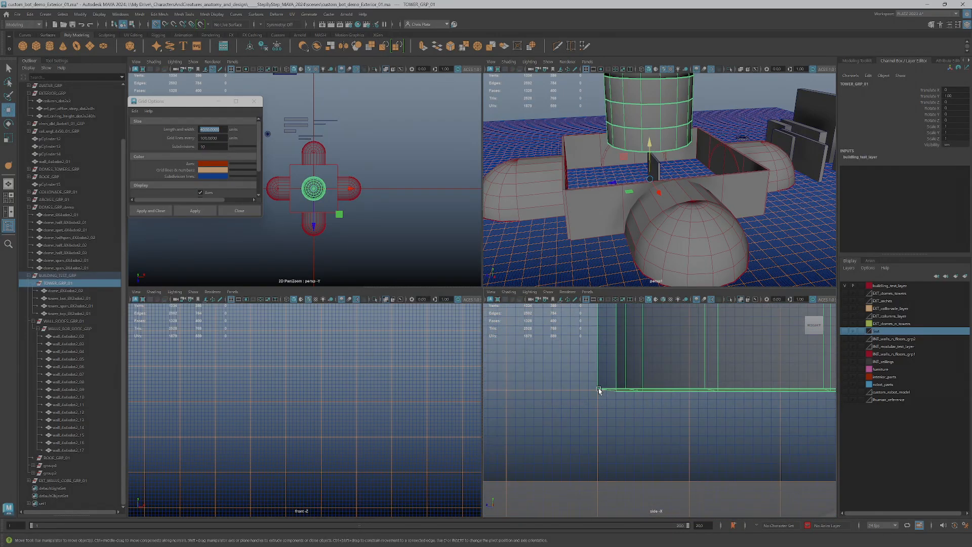
scroll(631, 404, up, 4)
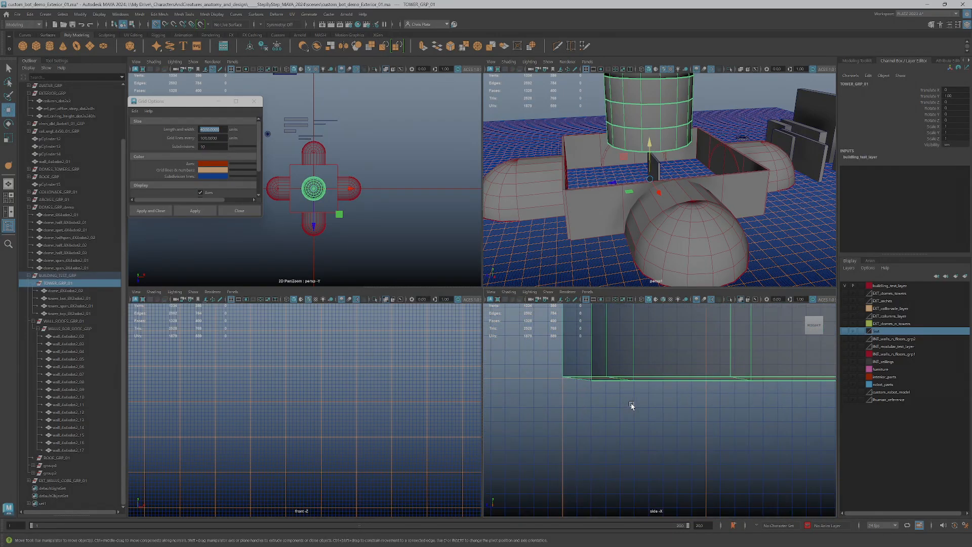
scroll(545, 373, up, 2)
alt+middle_drag(544, 373, 649, 413)
scroll(649, 413, up, 2)
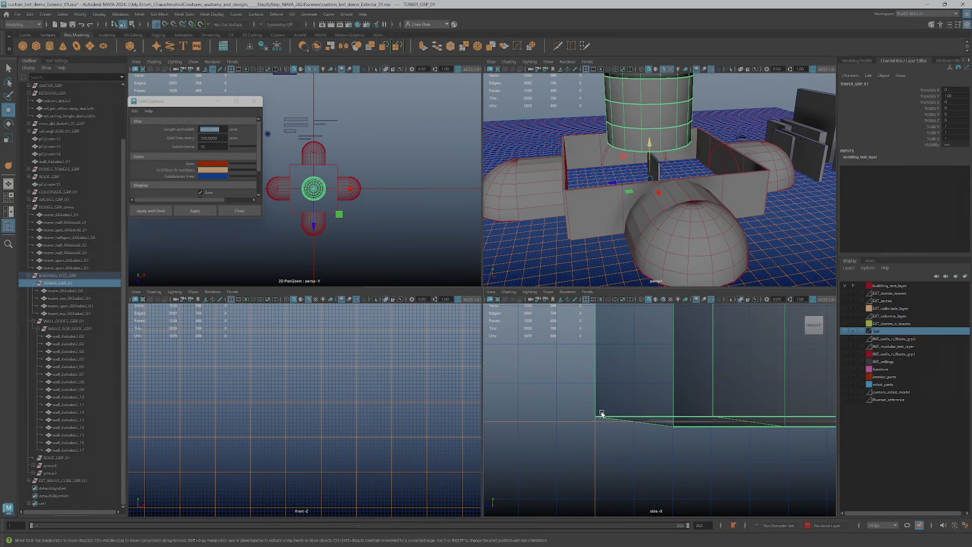
scroll(709, 418, down, 12)
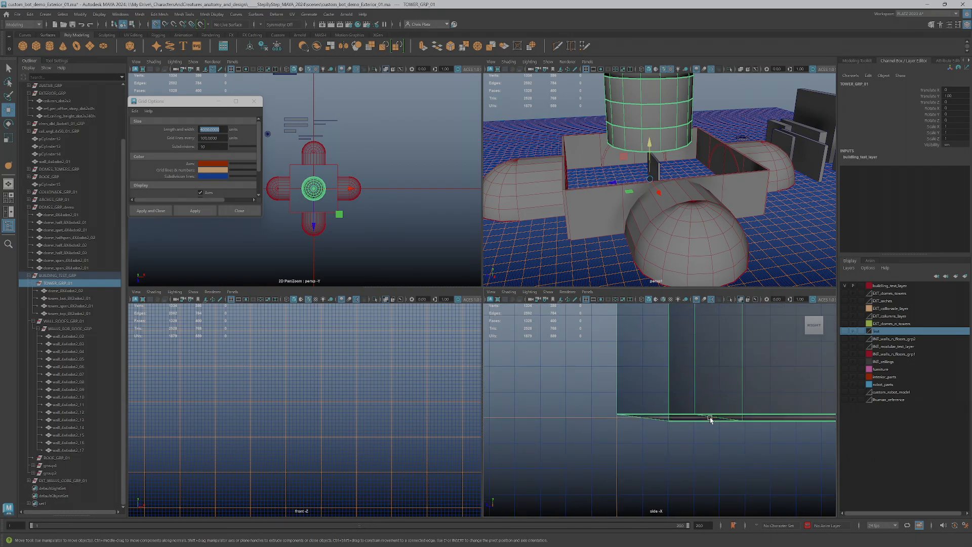
alt+middle_drag(743, 420, 593, 454)
scroll(685, 412, down, 3)
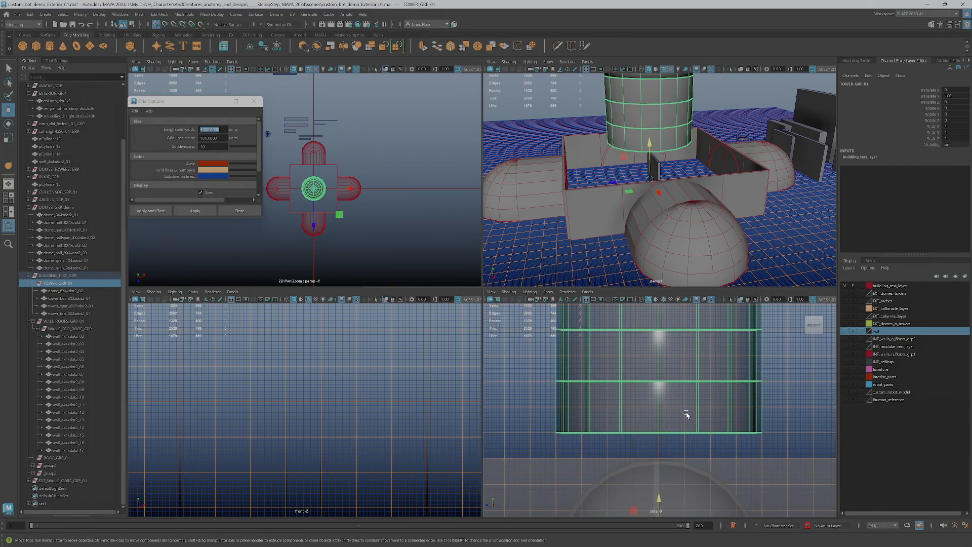
Snap the tower group vertically to the grid at Translate Y 100 in the enlarged side view.
key(space)
scroll(456, 322, down, 2)
scroll(455, 322, down, 2)
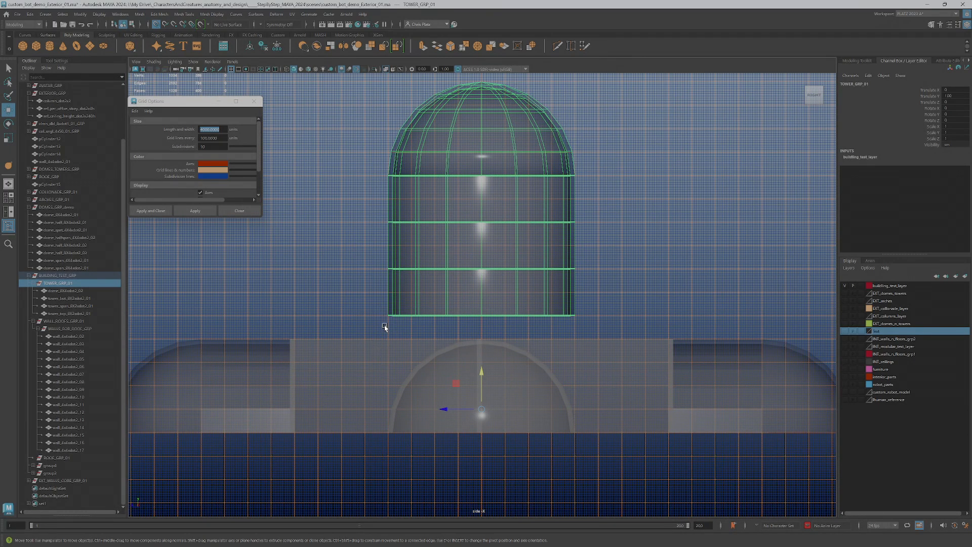
scroll(483, 334, down, 2)
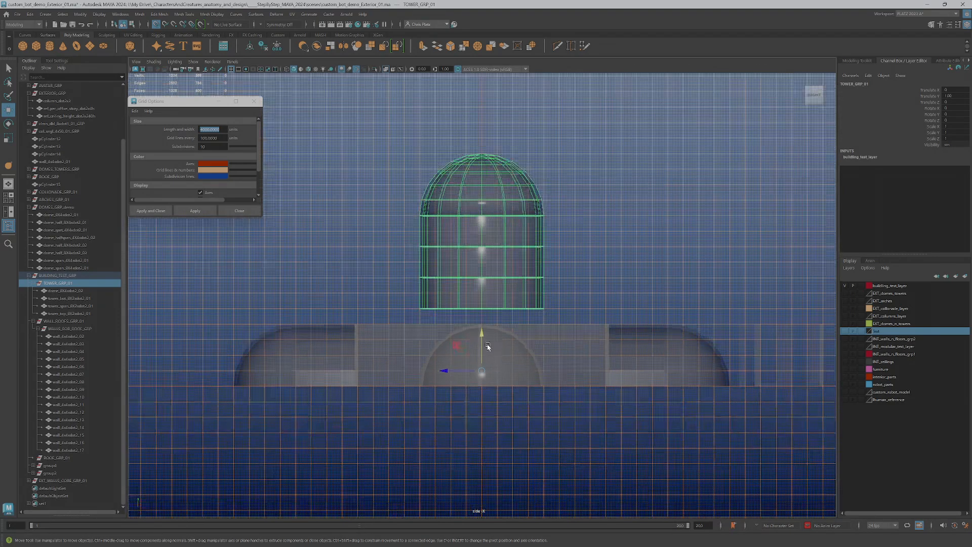
scroll(487, 344, up, 2)
drag(482, 371, 485, 392)
key(space)
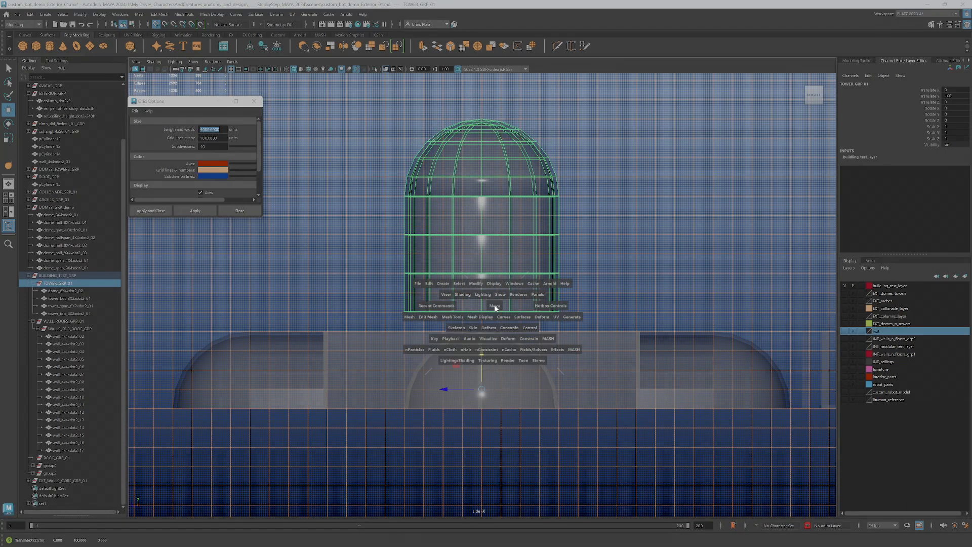
scroll(610, 207, up, 3)
key(space)
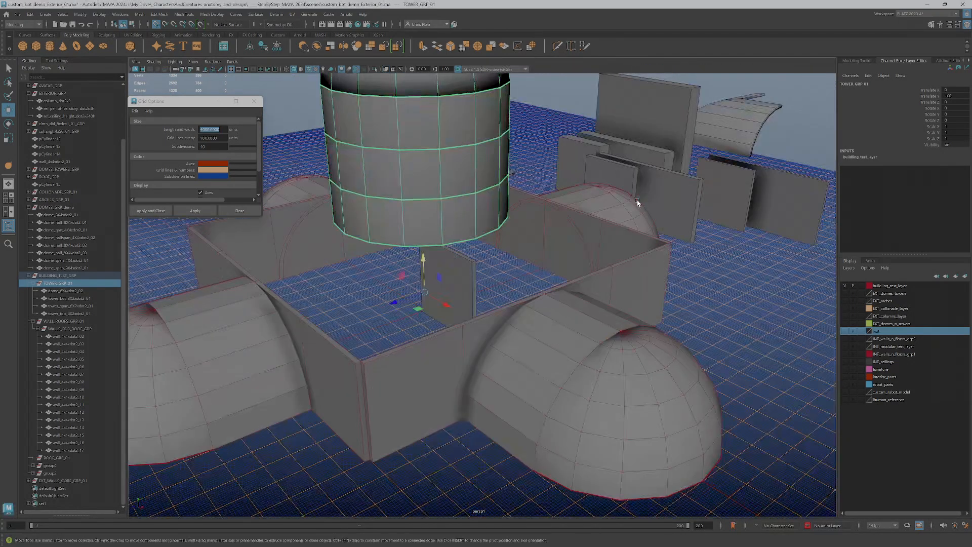
Examine the gap between tower and walls in perspective and top view, moving the Grid Options window aside.
alt+drag(619, 205, 645, 198)
alt+drag(576, 247, 552, 284)
key(space)
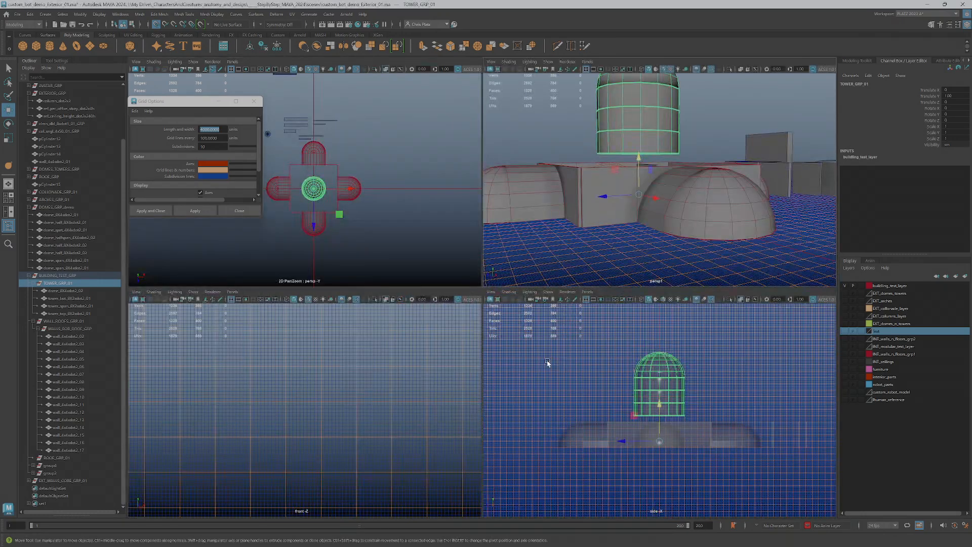
alt+drag(642, 238, 708, 228)
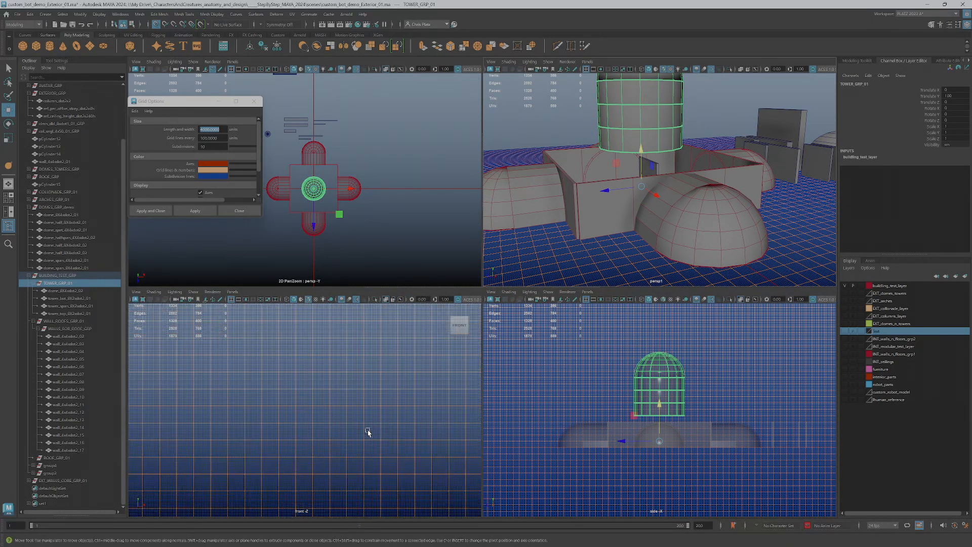
scroll(321, 218, up, 2)
drag(197, 103, 150, 134)
scroll(302, 142, up, 5)
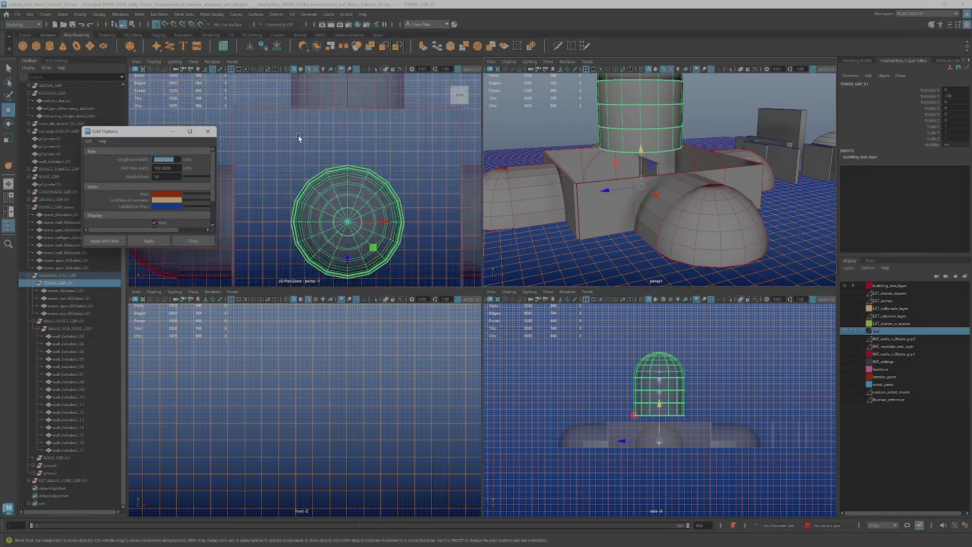
scroll(309, 152, up, 10)
scroll(368, 213, up, 2)
scroll(366, 216, down, 2)
scroll(655, 218, up, 2)
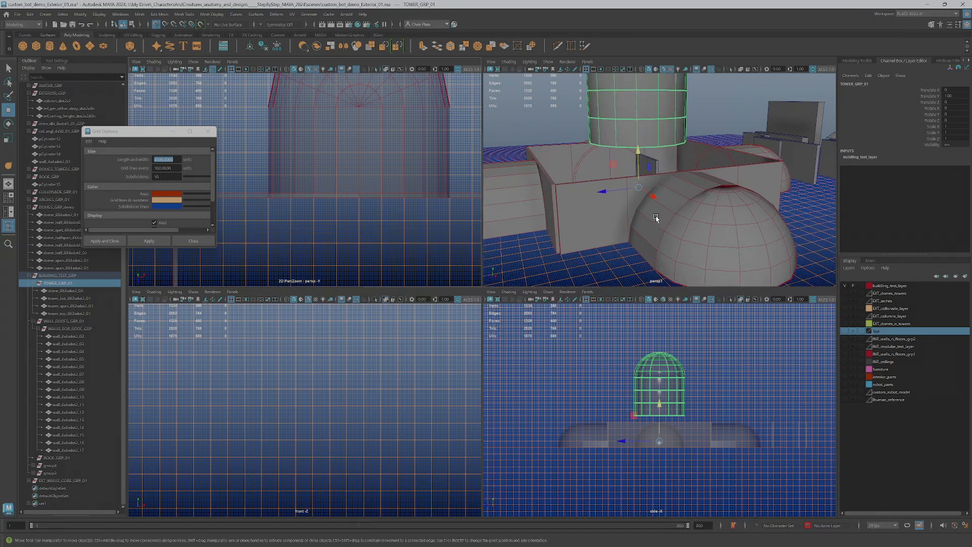
Examine the front wall and the space below the tower in the top, front and perspective views.
alt+drag(655, 218, 627, 235)
scroll(392, 224, down, 2)
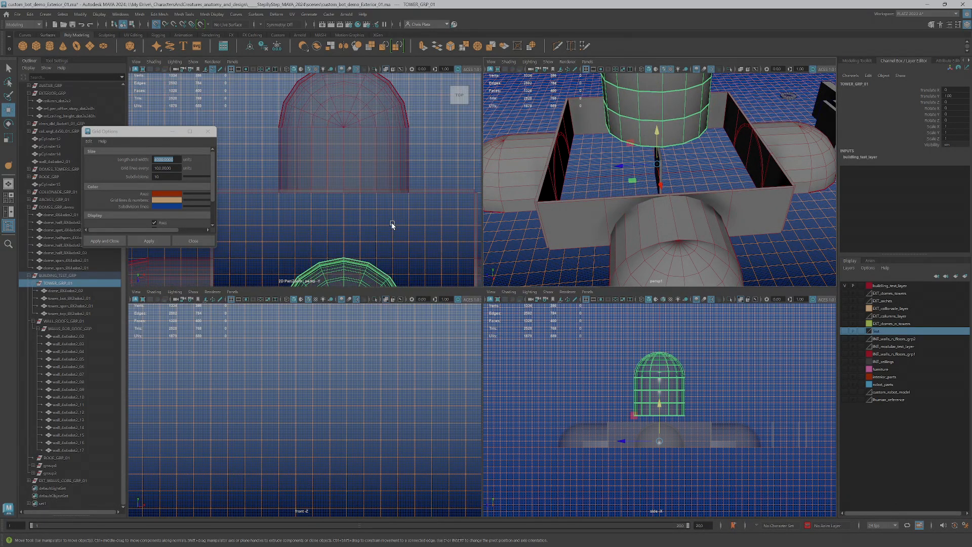
scroll(390, 226, down, 4)
alt+middle_drag(284, 266, 337, 213)
scroll(334, 199, up, 4)
drag(150, 135, 131, 152)
scroll(364, 418, down, 5)
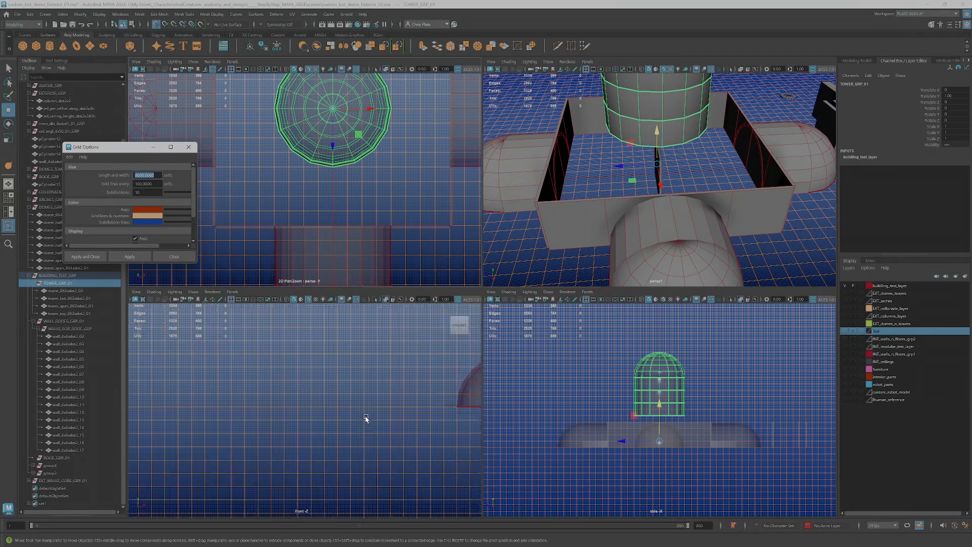
key(f)
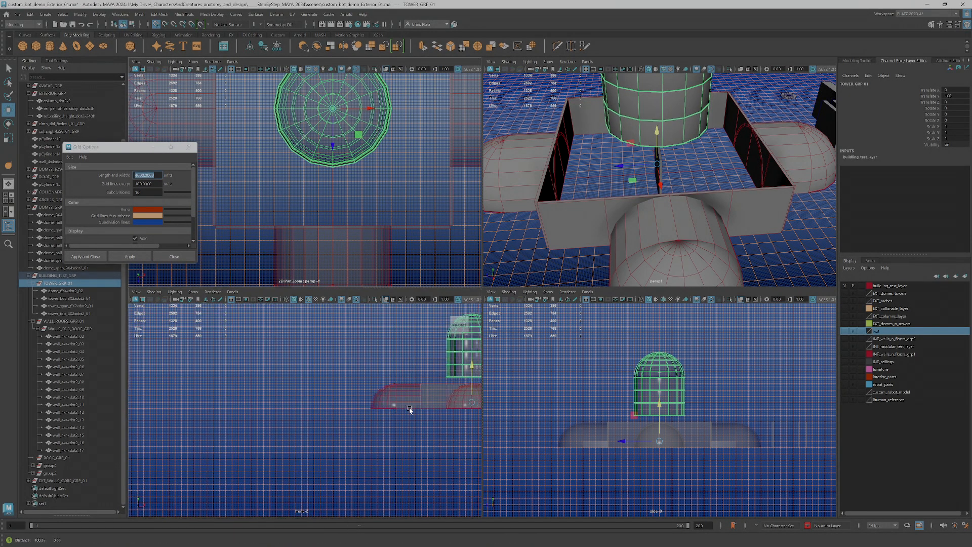
scroll(355, 423, down, 2)
scroll(351, 393, up, 8)
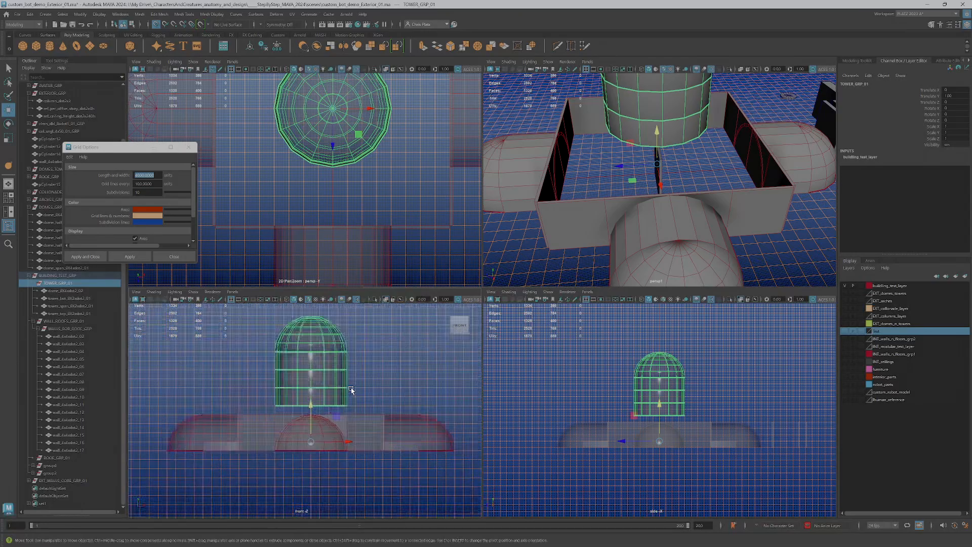
alt+middle_drag(316, 409, 297, 389)
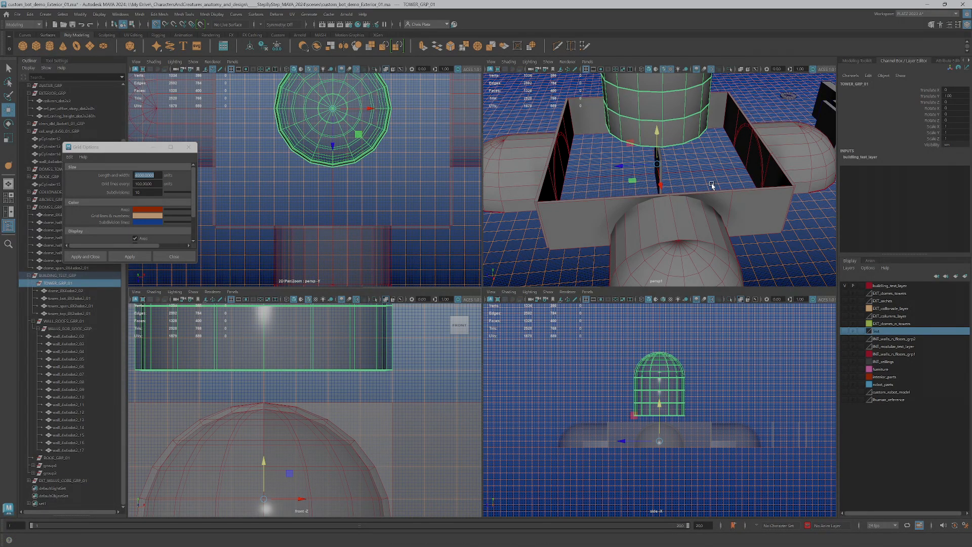
scroll(692, 187, up, 3)
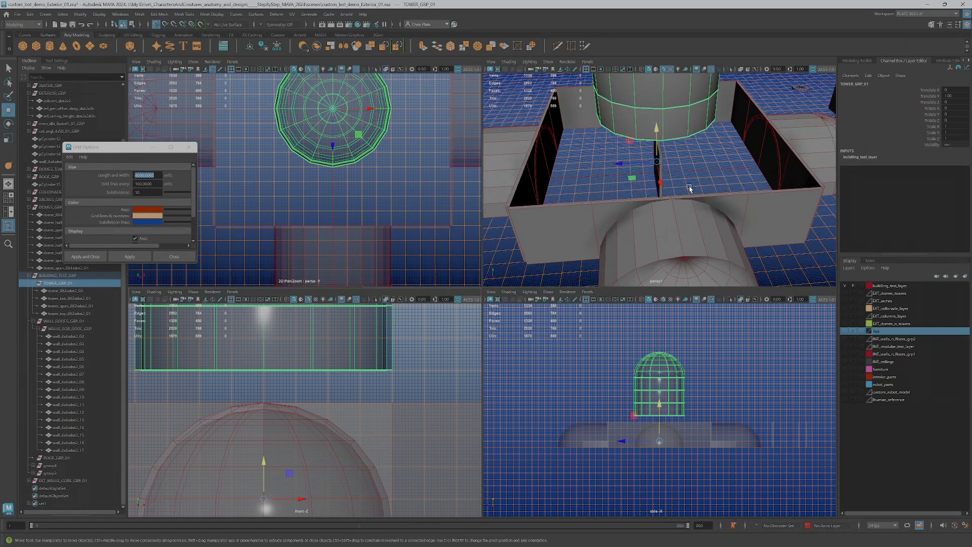
scroll(693, 200, up, 2)
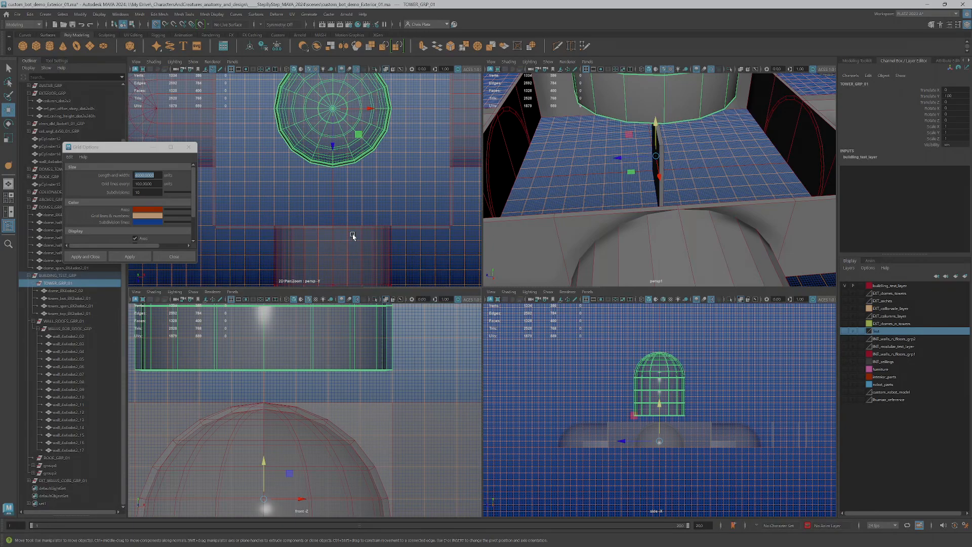
Draw a polygon cube 400 wide, 20 deep and 100 high along the front wall in the top view.
scroll(353, 235, up, 3)
click(37, 46)
click(45, 14)
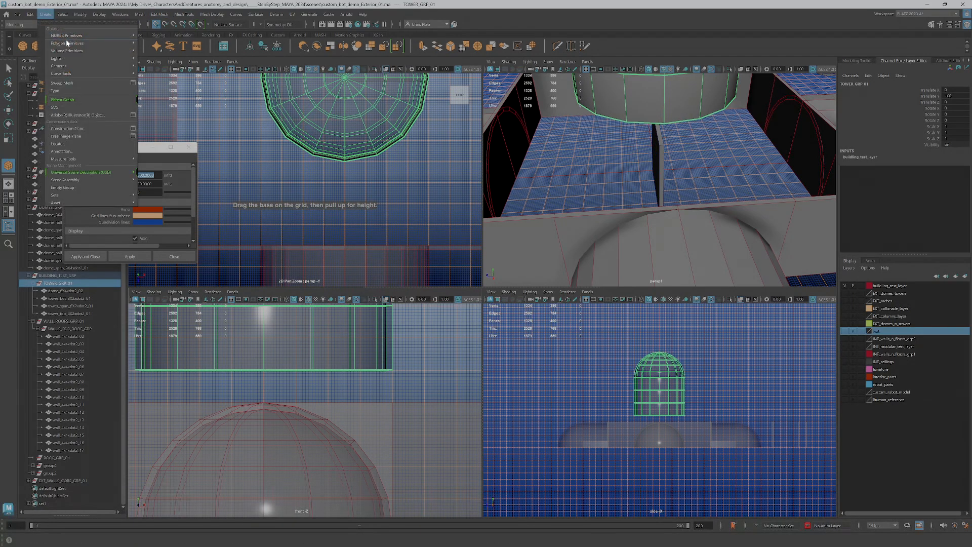
mouse_move(103, 44)
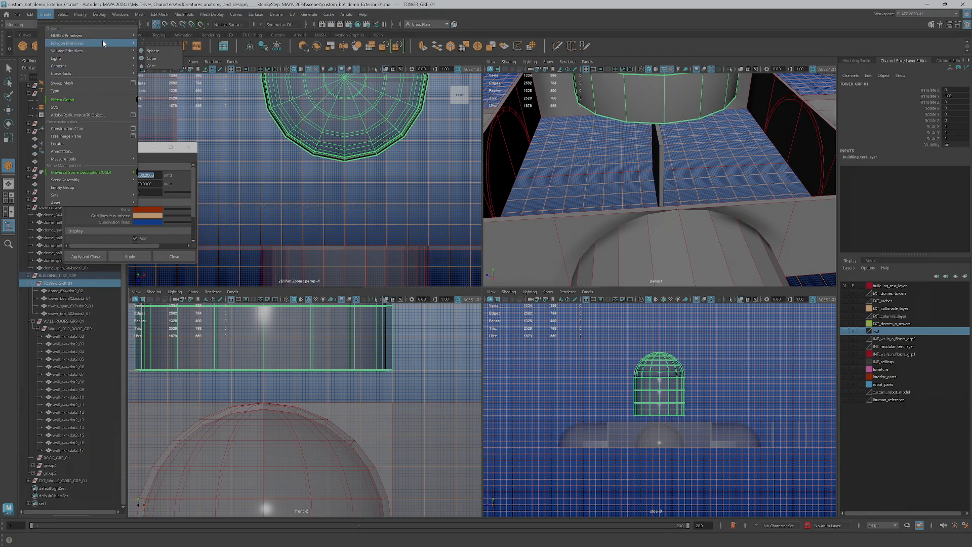
mouse_move(100, 15)
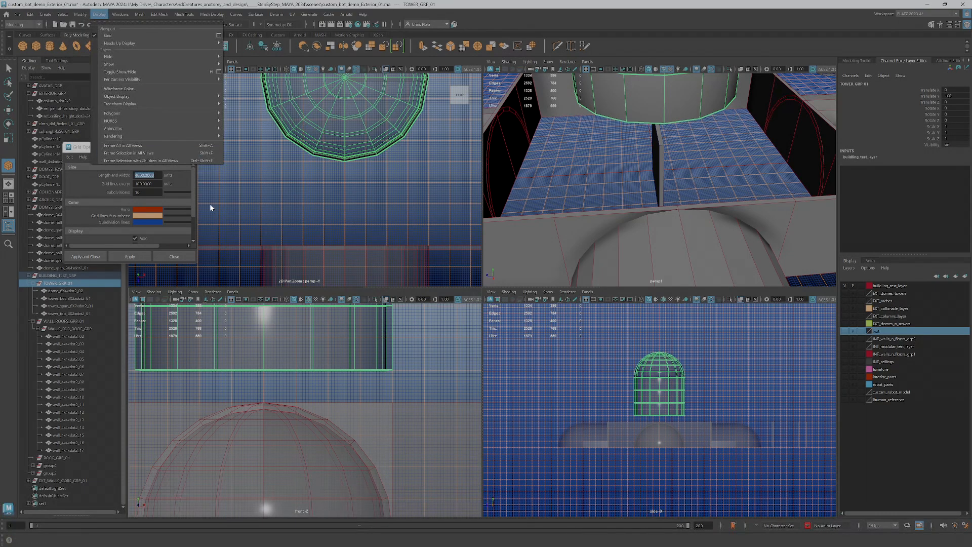
click(185, 3)
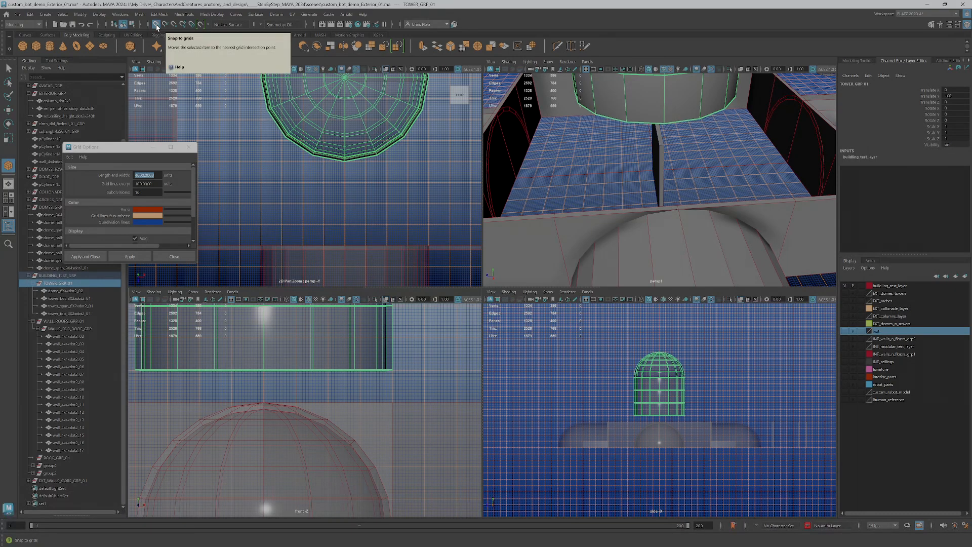
alt+middle_drag(360, 241, 322, 214)
alt+right_drag(322, 214, 340, 225)
mouse_move(311, 224)
alt+middle_down()
mouse_move(320, 224)
mouse_move(304, 206)
alt+middle_up()
click(286, 224)
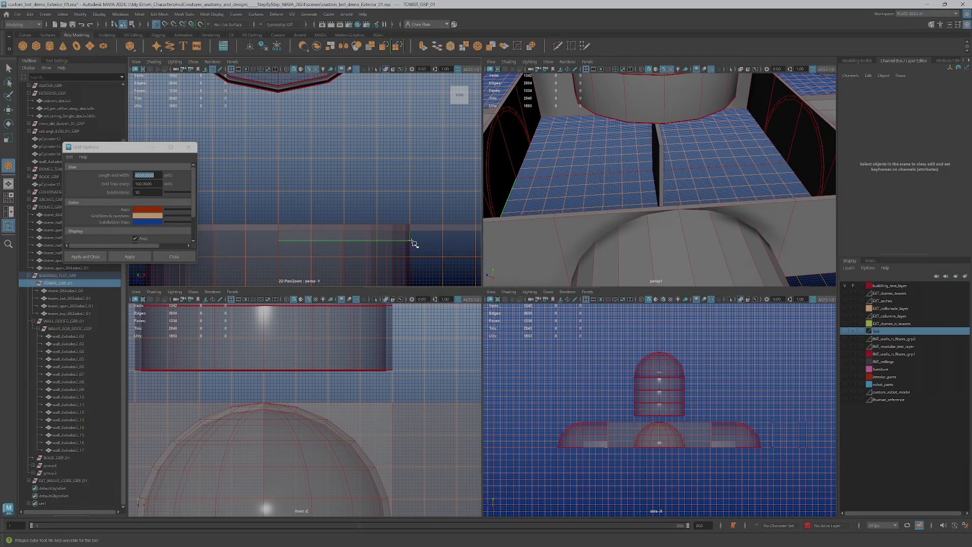
drag(411, 234, 397, 192)
Move the new cube's pivot to its bottom edge and raise the cube onto the top of the front wall.
alt+middle_drag(378, 430, 382, 313)
alt+right_drag(371, 357, 434, 379)
alt+middle_drag(434, 379, 403, 396)
alt+right_drag(651, 418, 727, 405)
alt+middle_drag(722, 395, 664, 410)
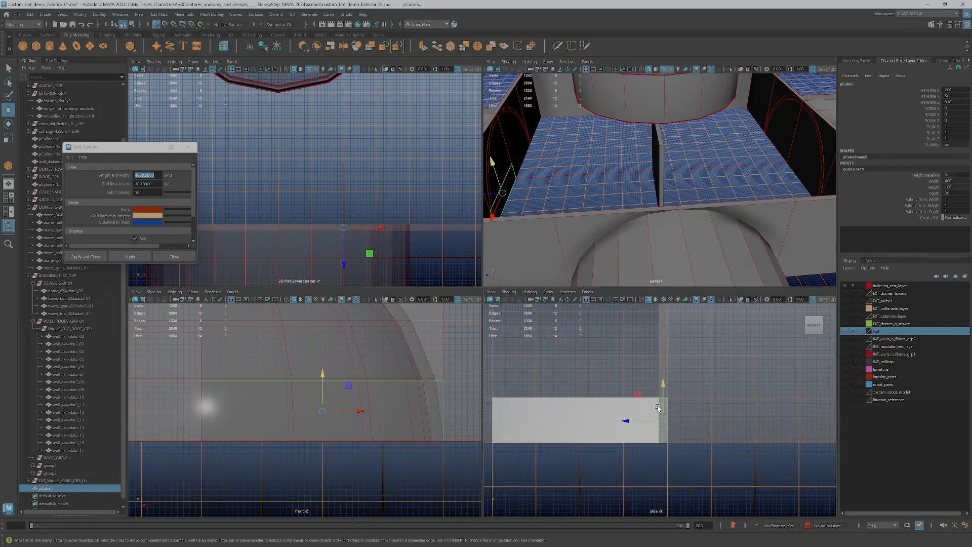
key(d)
drag(663, 395, 662, 350)
key(d)
scroll(668, 424, down, 1)
alt+middle_drag(662, 349, 639, 435)
drag(639, 435, 639, 409)
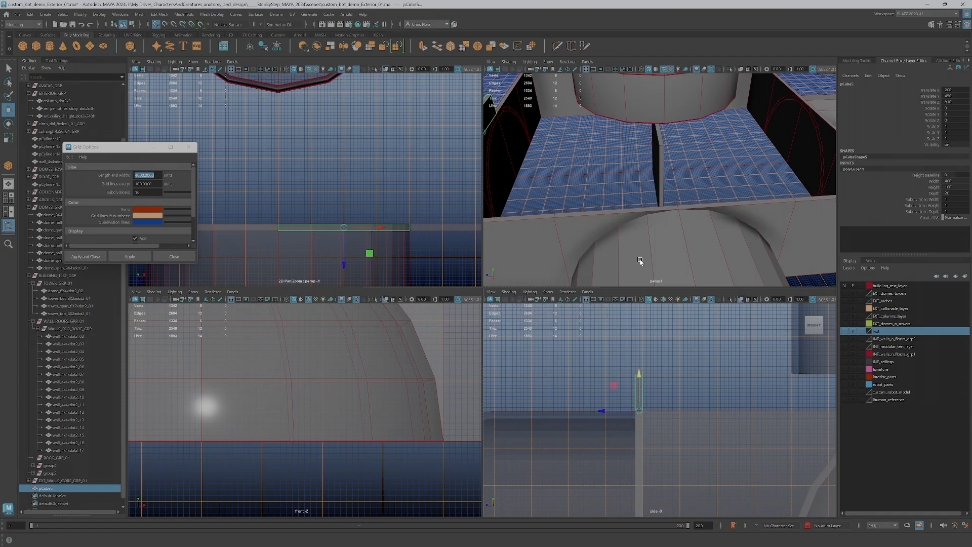
Set the grid subdivisions to 5 and lower the whole tower group to 40 in Y, closer to the walls.
alt+drag(549, 163, 693, 197)
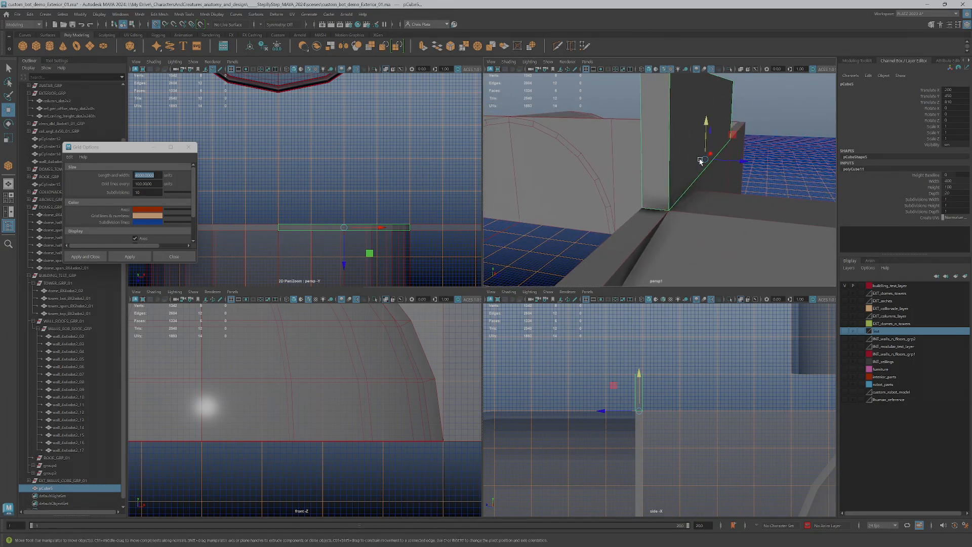
key(f)
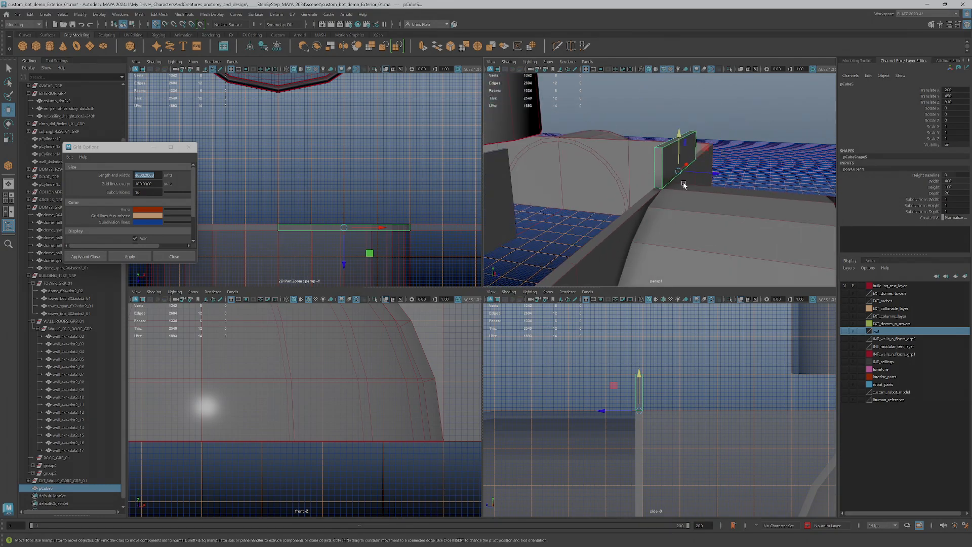
alt+drag(686, 173, 711, 171)
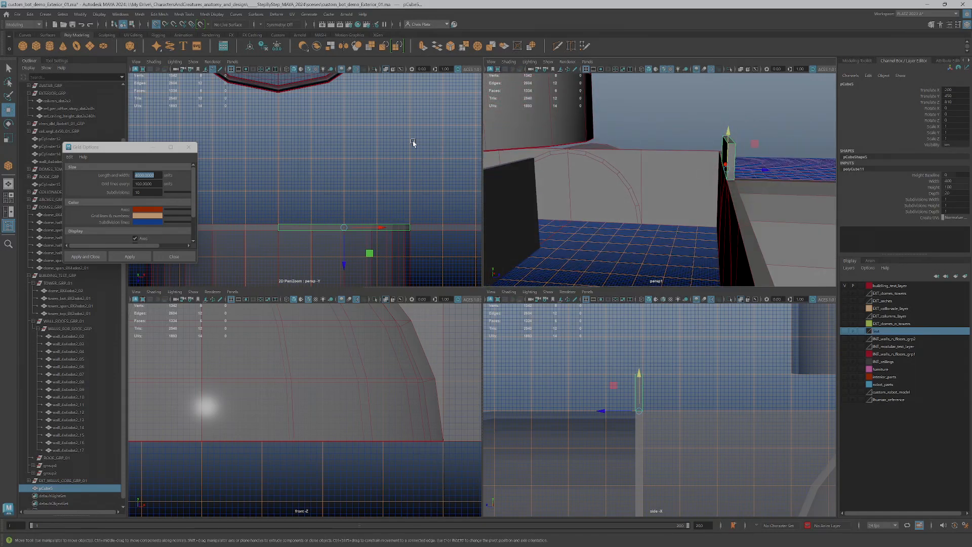
alt+drag(624, 278, 606, 175)
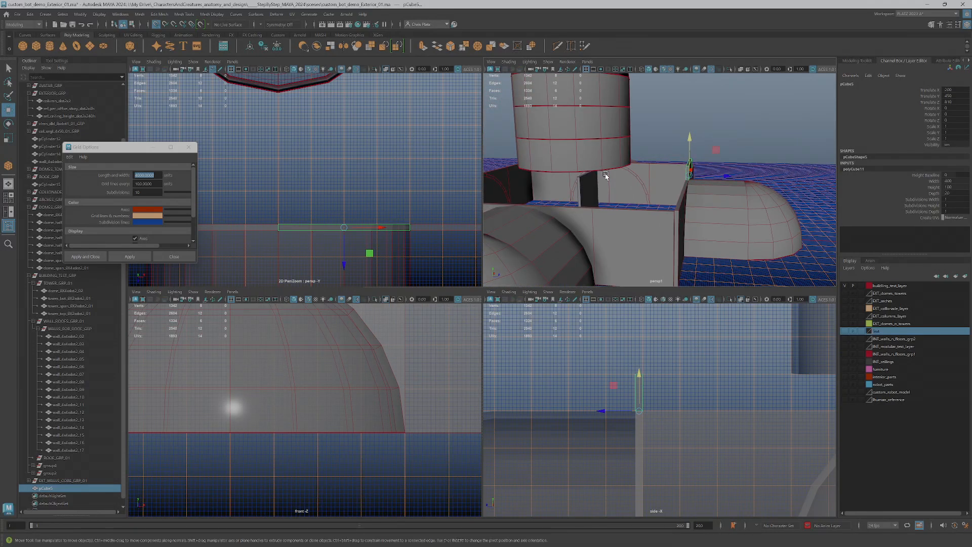
click(602, 133)
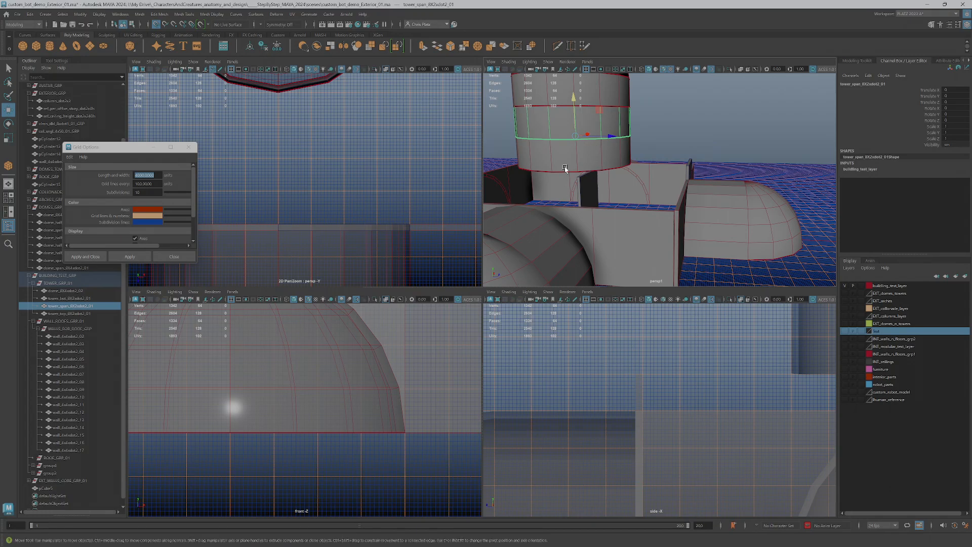
key(Up)
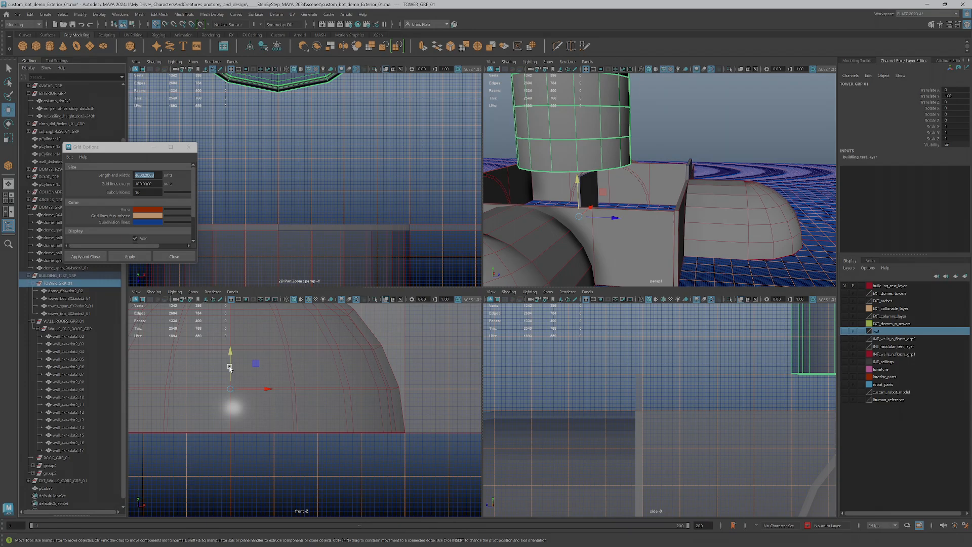
key(f)
scroll(295, 400, down, 3)
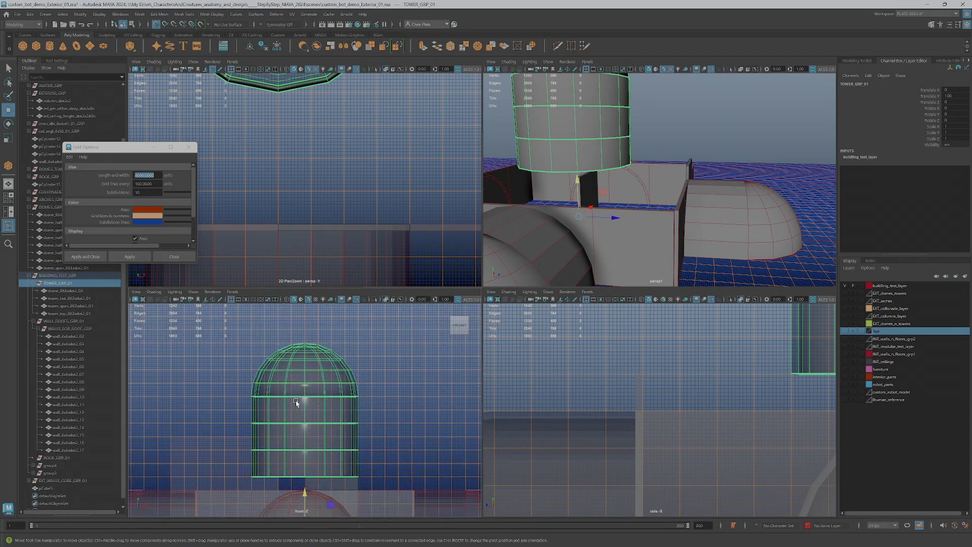
scroll(343, 401, up, 5)
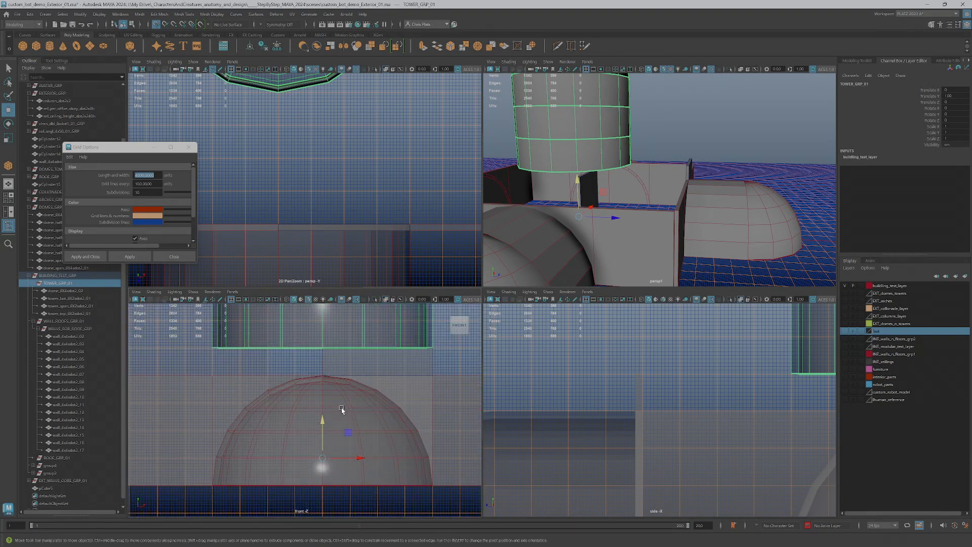
scroll(321, 431, up, 2)
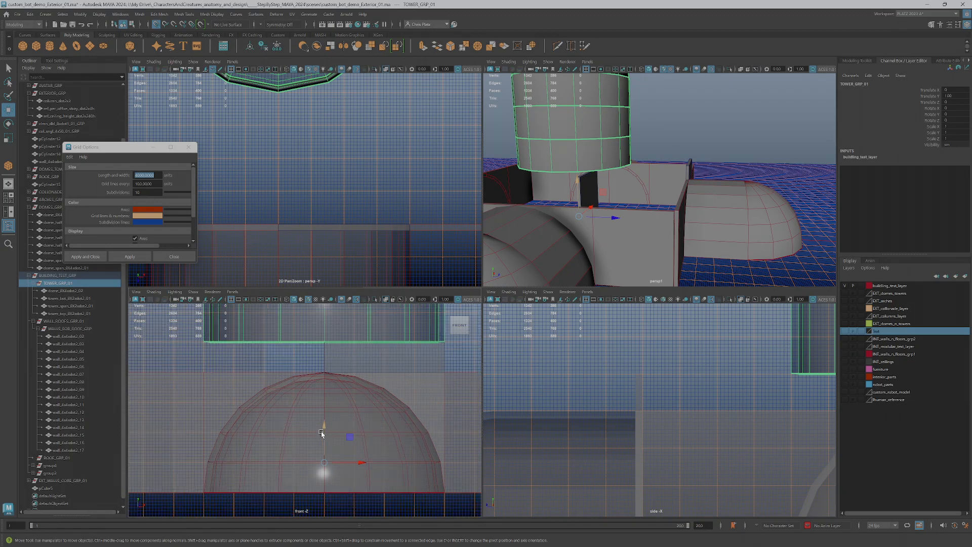
double_click(138, 193)
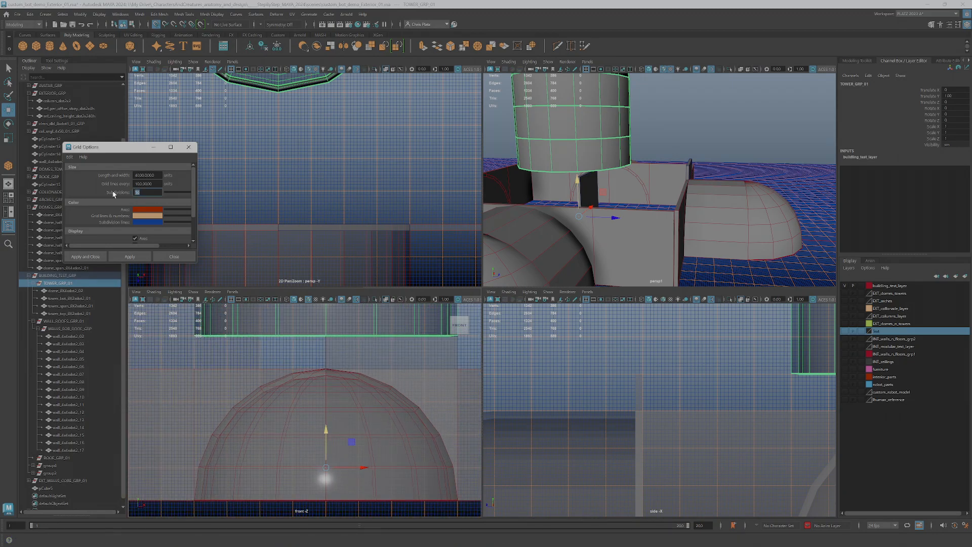
click(130, 257)
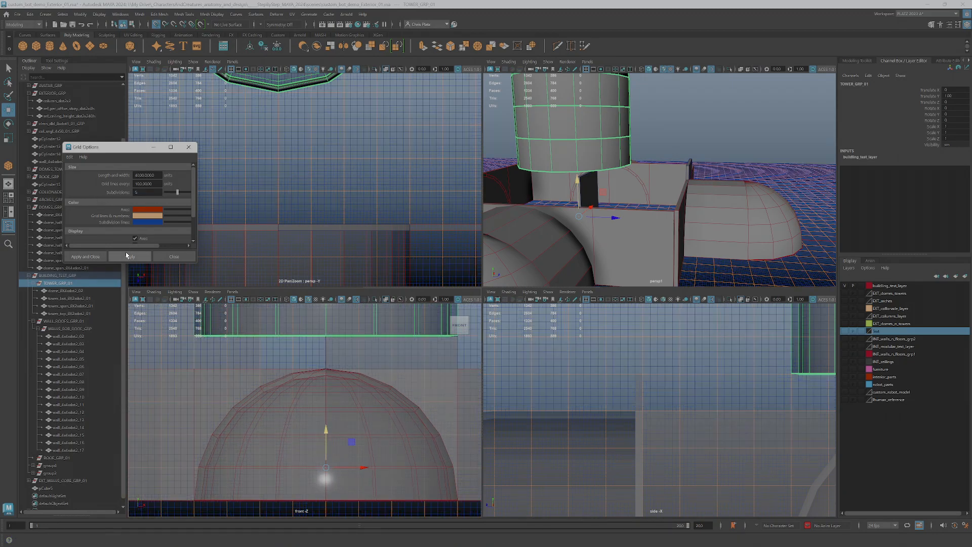
drag(326, 441, 328, 488)
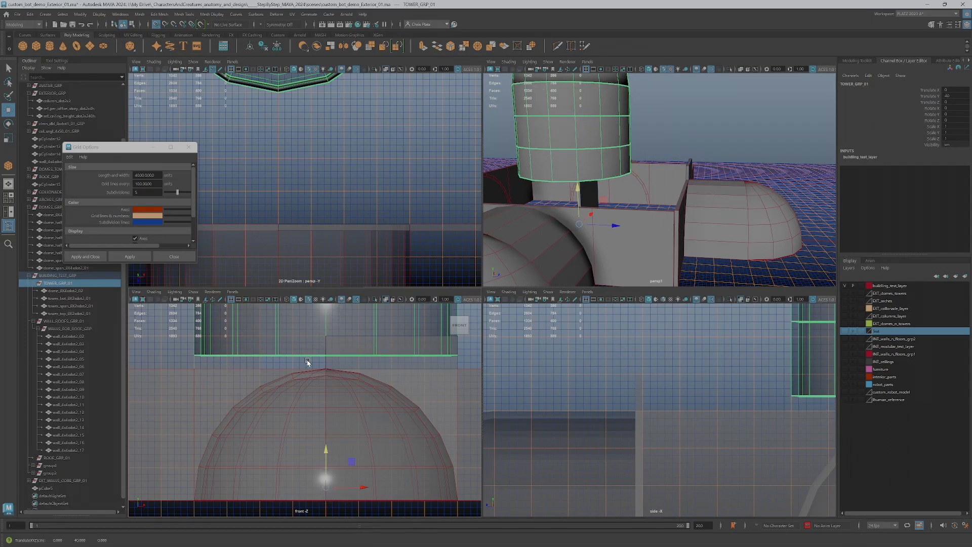
Show the cube on the front wall close up in a full-size perspective view and enable multi-component selection on it.
scroll(715, 194, down, 2)
alt+drag(716, 194, 691, 187)
click(680, 169)
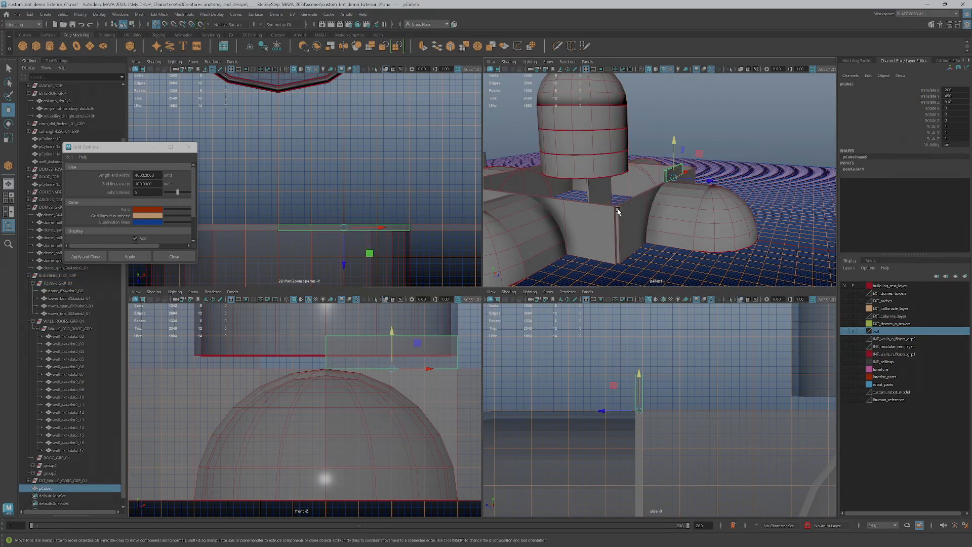
key(space)
scroll(613, 281, up, 6)
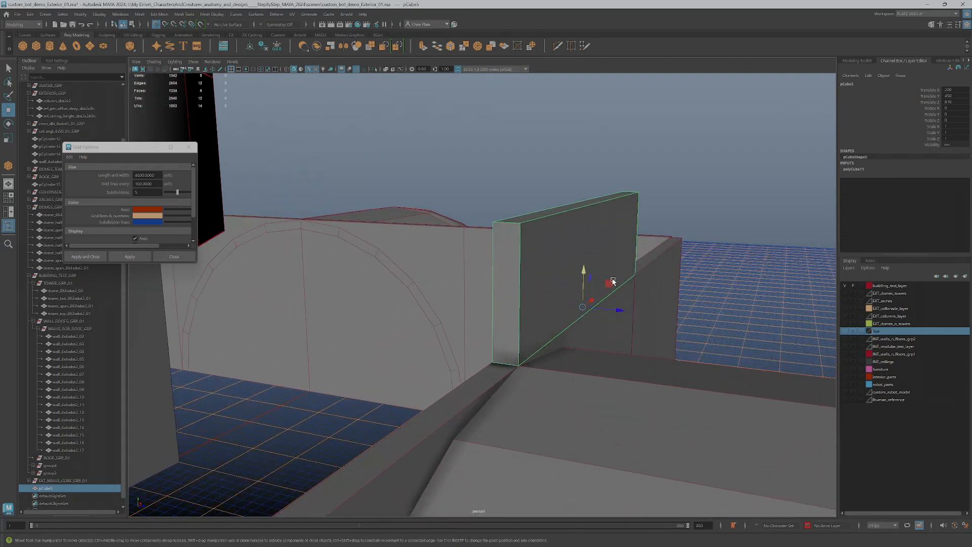
alt+drag(612, 280, 648, 238)
scroll(589, 278, down, 3)
alt+drag(535, 302, 510, 277)
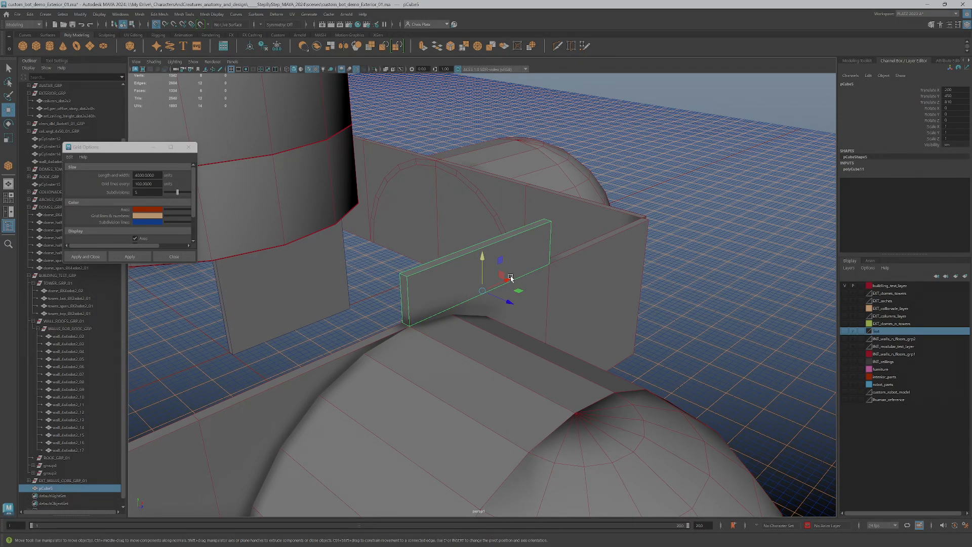
alt+drag(509, 277, 527, 233)
right_drag(527, 232, 566, 243)
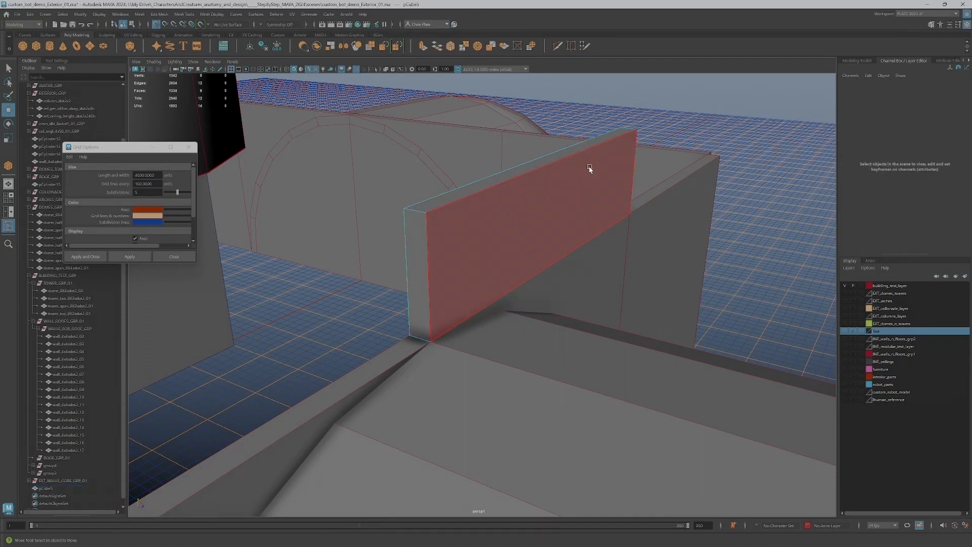
click(863, 60)
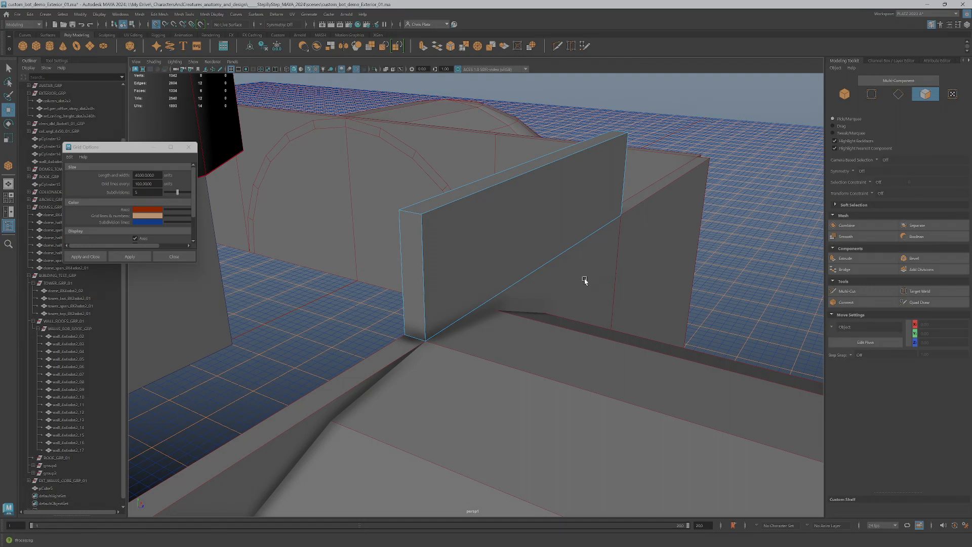
key(F7)
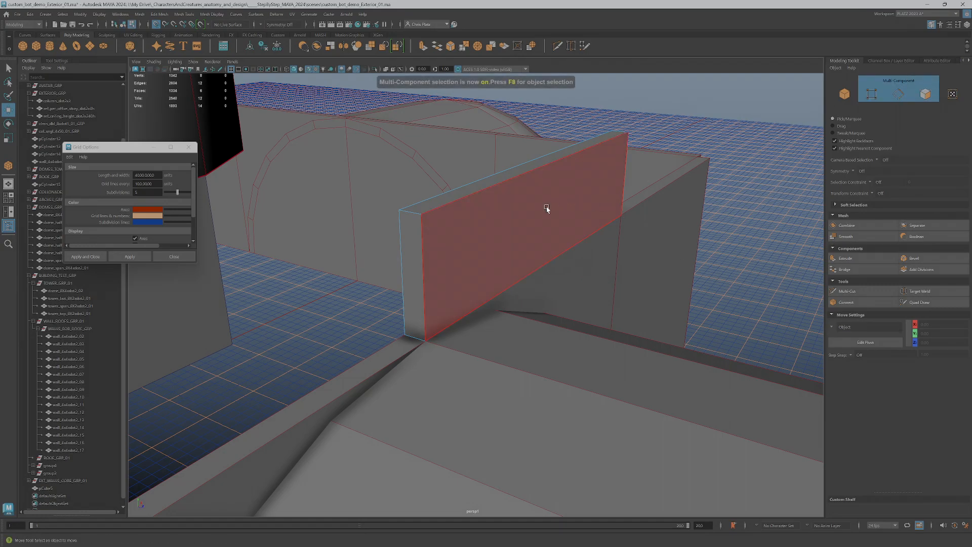
click(546, 208)
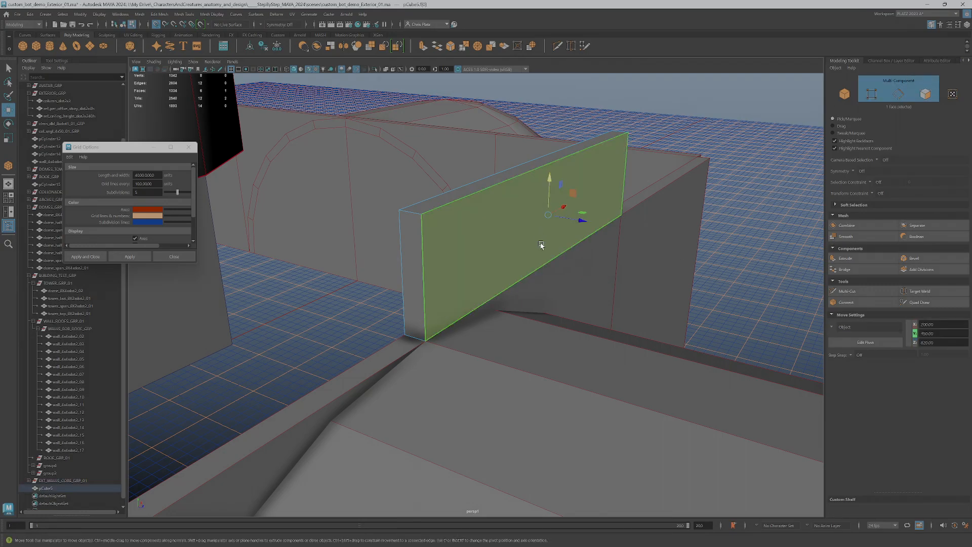
shift+click(548, 263)
shift+click(493, 258)
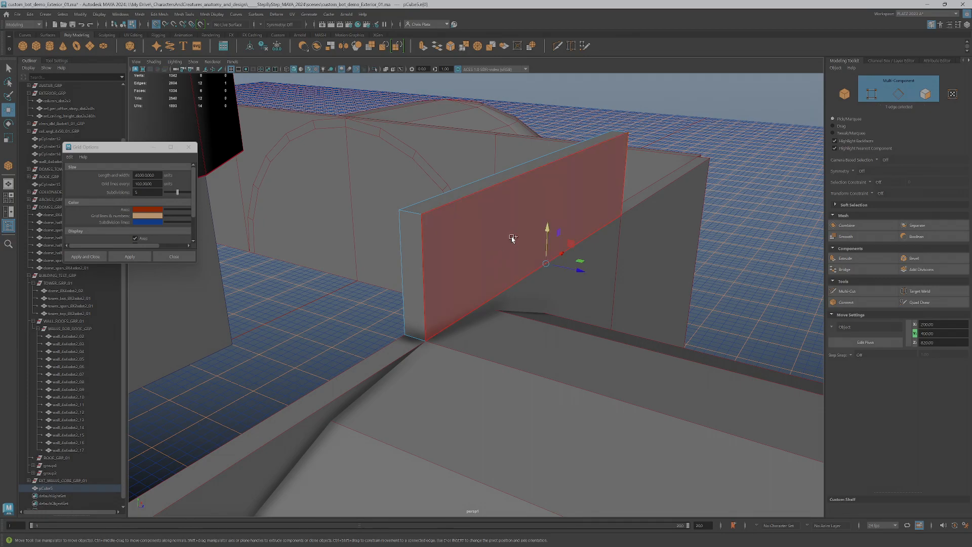
shift+click(525, 237)
click(727, 225)
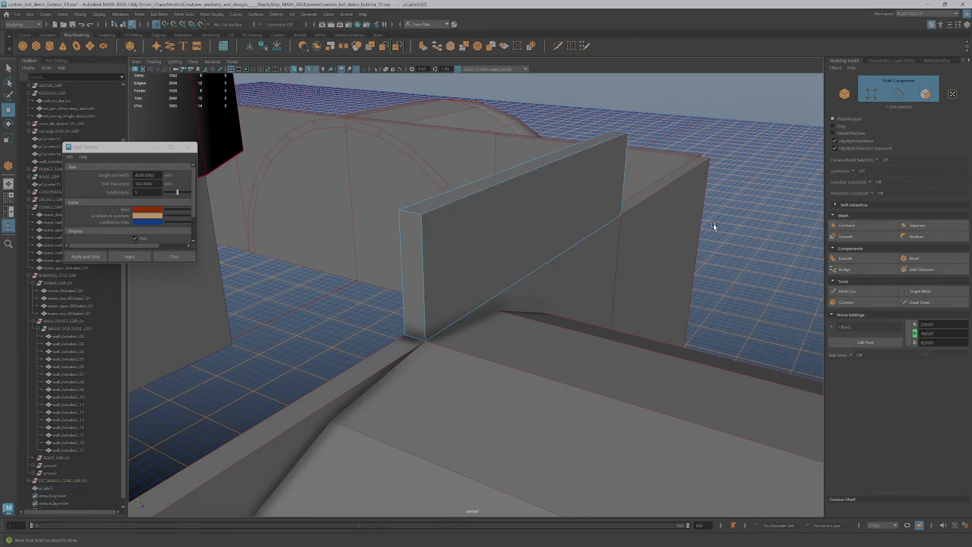
Wedge the cube's large outer face around its bottom edge with a 90-degree arc angle and 5 divisions.
click(511, 209)
shift+right_click(511, 210)
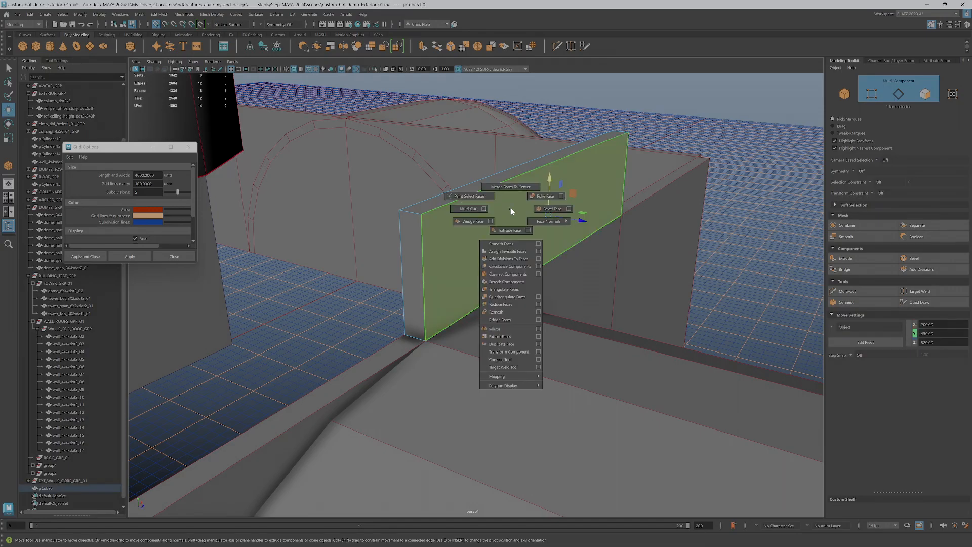
click(481, 221)
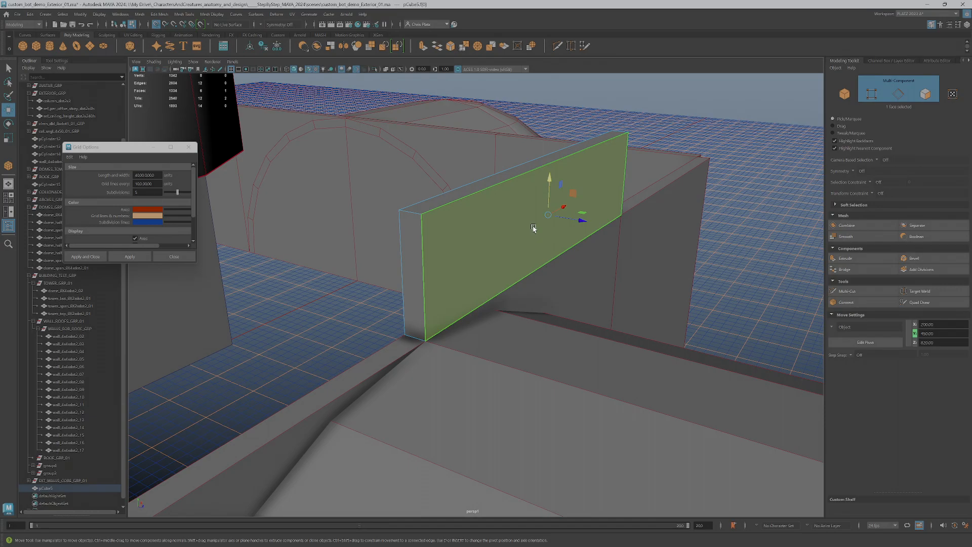
click(549, 260)
shift+right_click(500, 247)
click(480, 258)
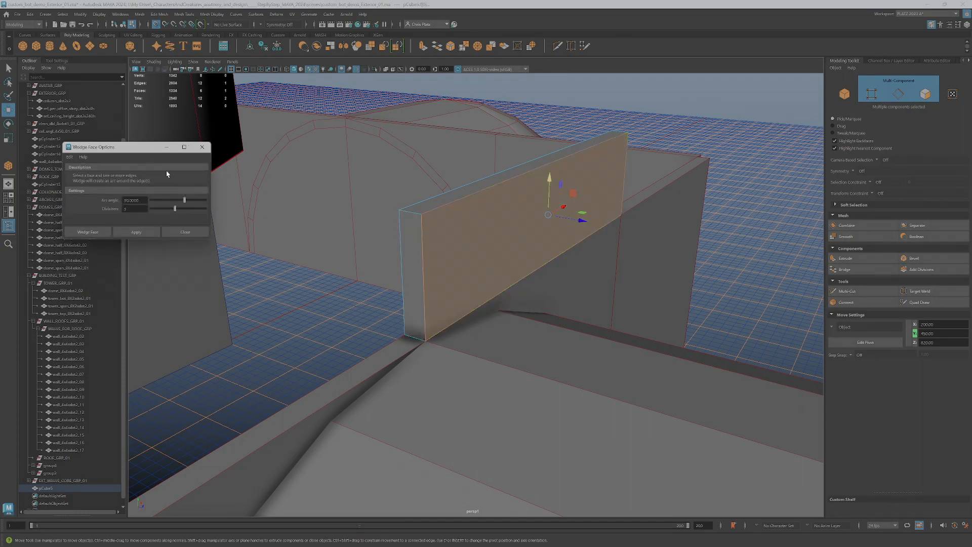
drag(129, 152, 344, 135)
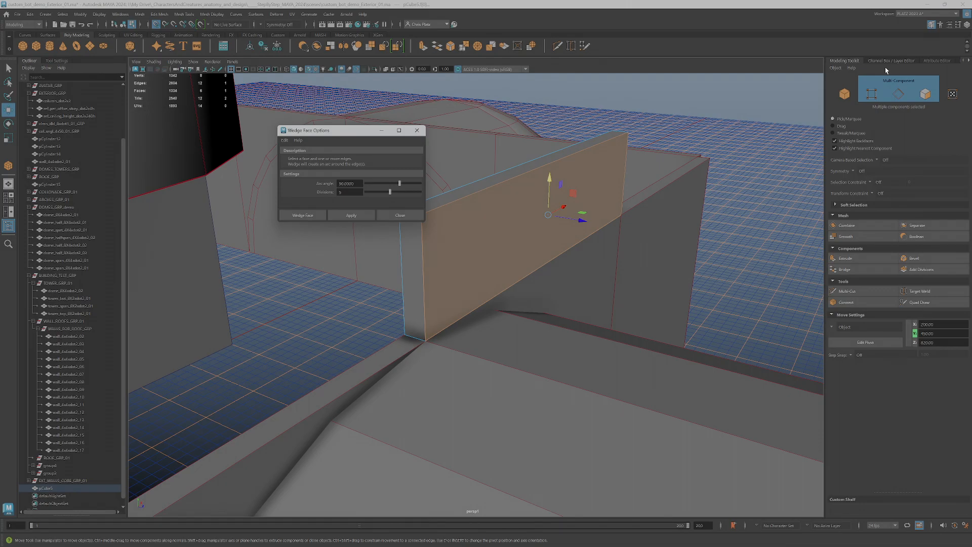
key(ctrl+a)
click(353, 215)
alt+drag(548, 245, 698, 245)
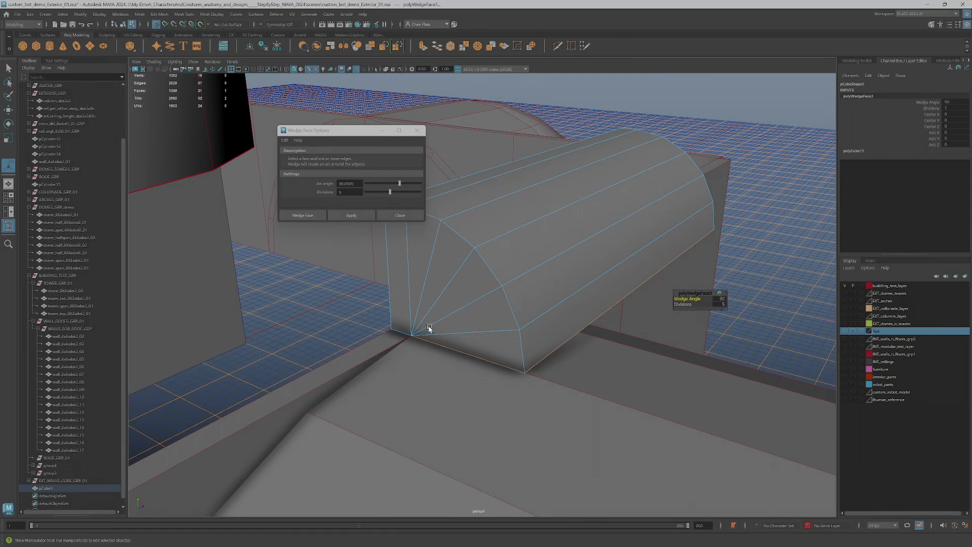
mouse_move(554, 278)
alt+mouse_down()
mouse_move(564, 276)
mouse_move(555, 278)
alt+mouse_up()
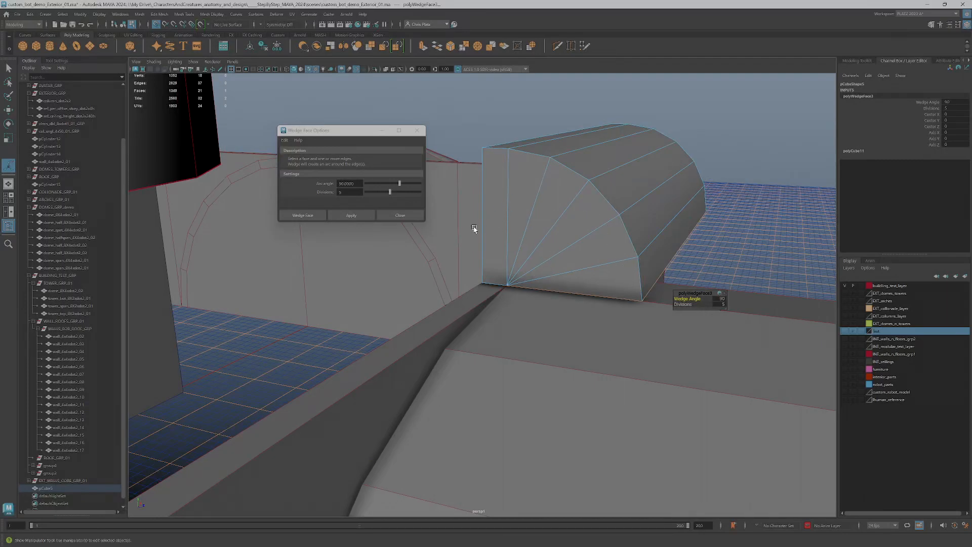
alt+drag(607, 288, 582, 337)
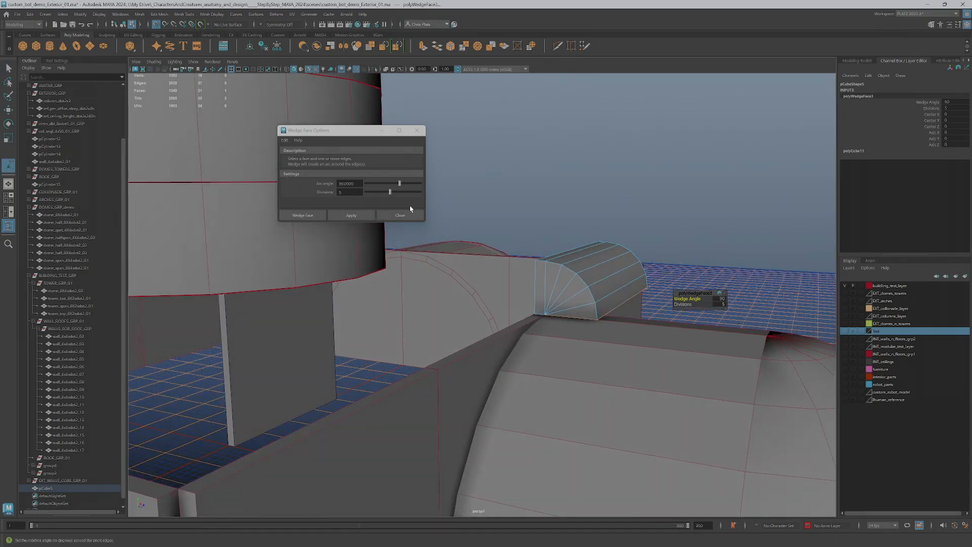
Try a smaller wedge angle on the curved piece and set the angle back to 90.
click(929, 102)
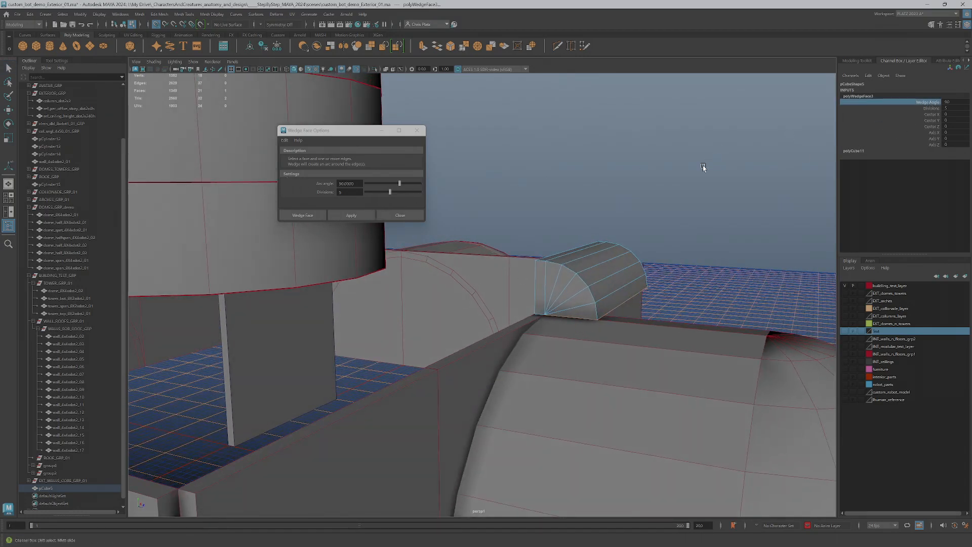
middle_drag(657, 228, 678, 216)
alt+drag(678, 216, 554, 284)
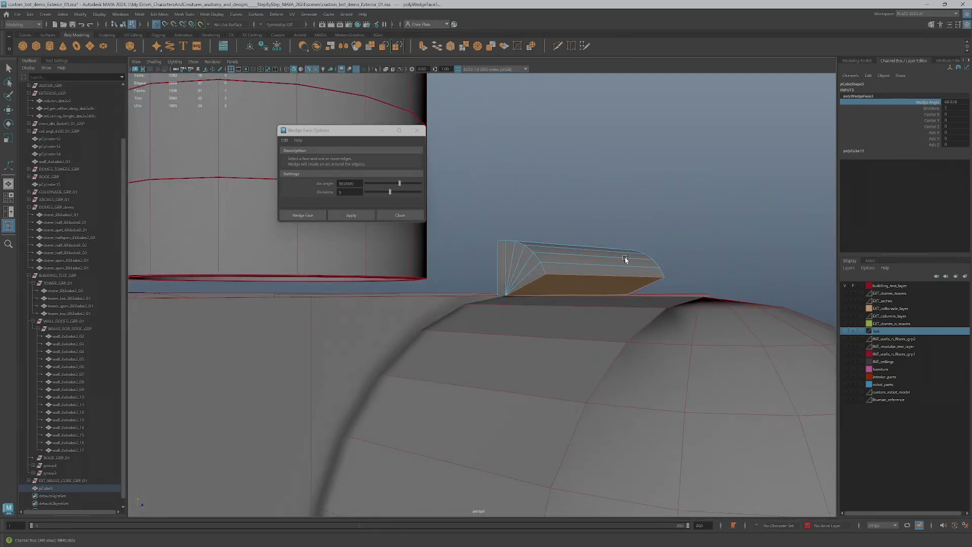
alt+drag(626, 260, 677, 252)
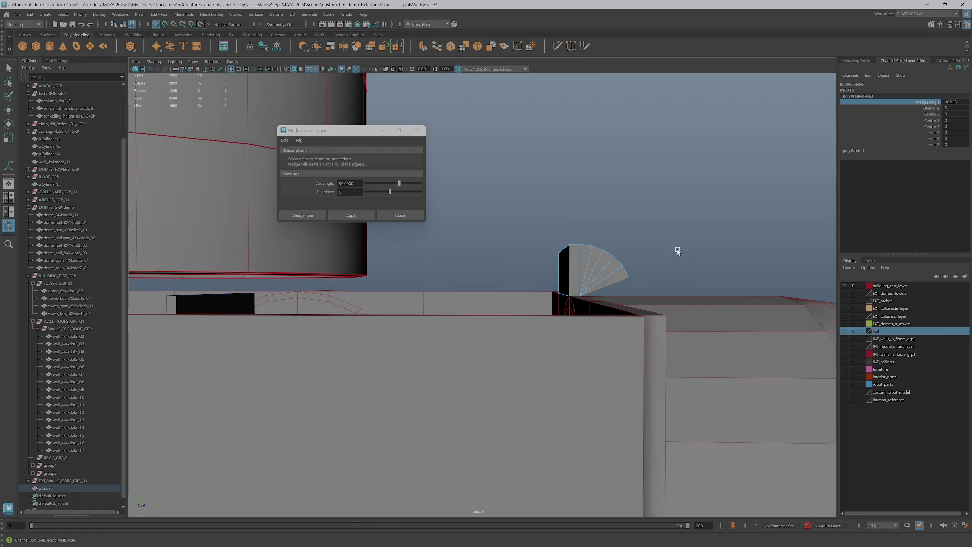
double_click(958, 103)
text(90)
key(Return)
mouse_move(545, 253)
alt+mouse_down()
mouse_move(479, 265)
mouse_move(532, 266)
alt+mouse_up()
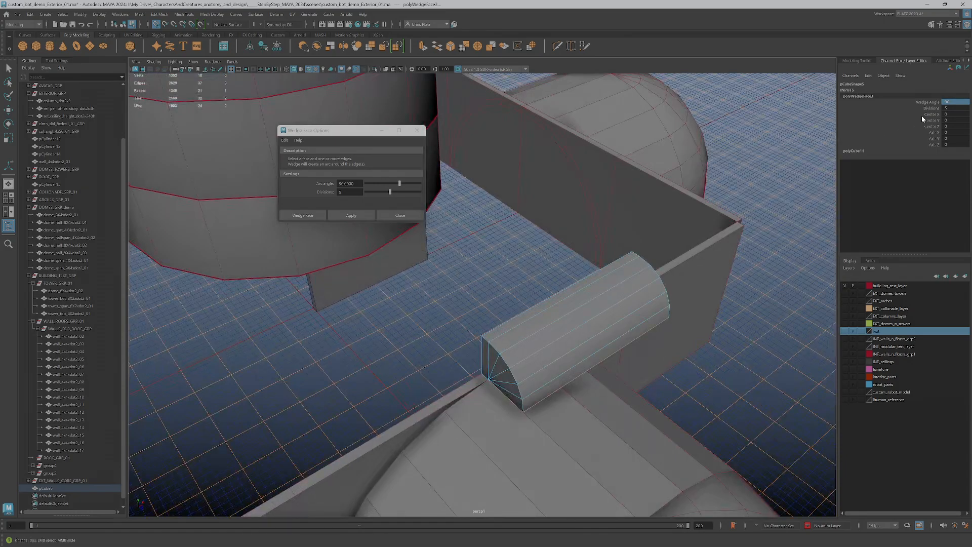
Try different division counts on the wedge and return it to 5 divisions.
click(940, 108)
mouse_move(579, 264)
middle_down()
mouse_move(597, 261)
mouse_move(566, 269)
middle_up()
alt+drag(567, 268, 599, 245)
middle_drag(621, 297, 600, 275)
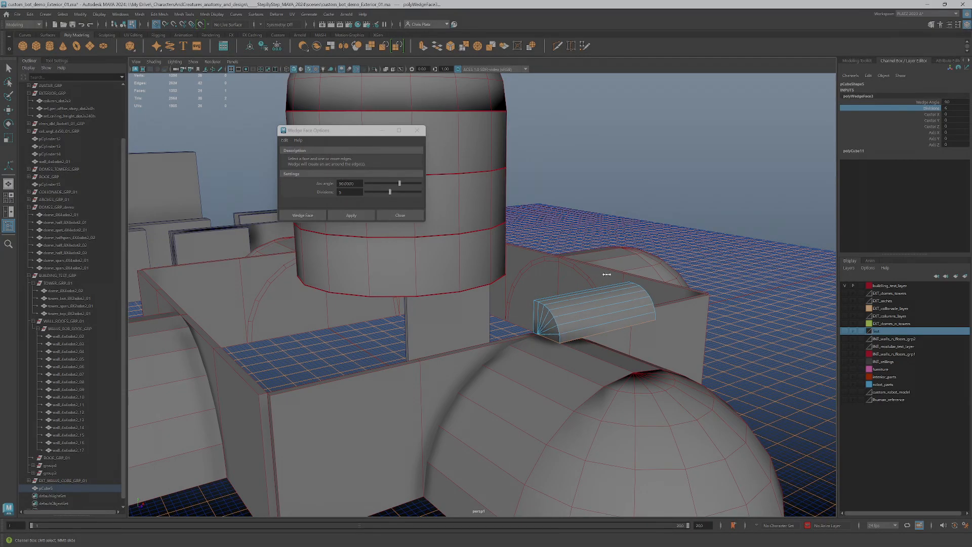
Examine how the curved wedge piece sits between the tower, front wall and dome across the whole building.
alt+right_drag(606, 276, 464, 176)
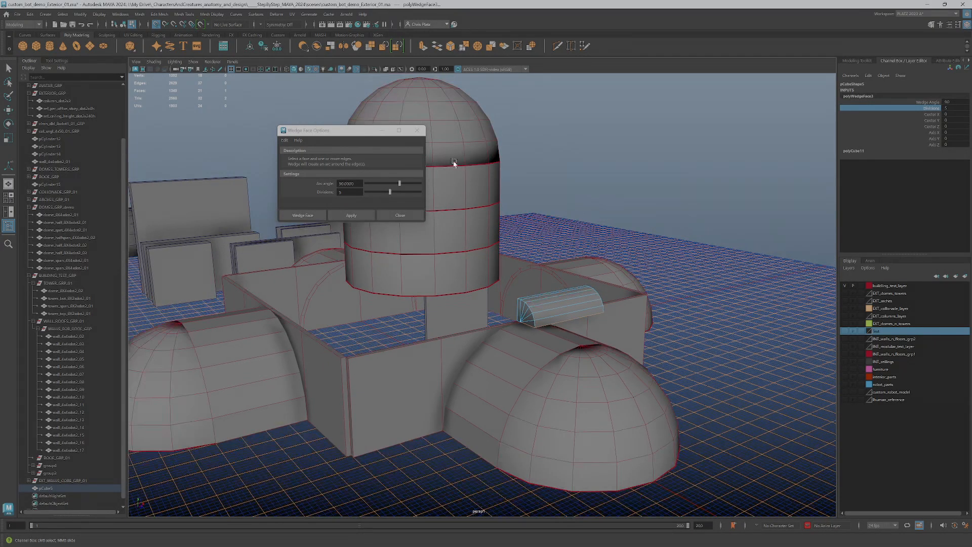
alt+drag(483, 403, 465, 398)
alt+middle_drag(481, 393, 564, 342)
mouse_move(477, 346)
alt+mouse_down()
mouse_move(506, 347)
mouse_move(475, 345)
alt+mouse_up()
alt+middle_drag(582, 321, 530, 348)
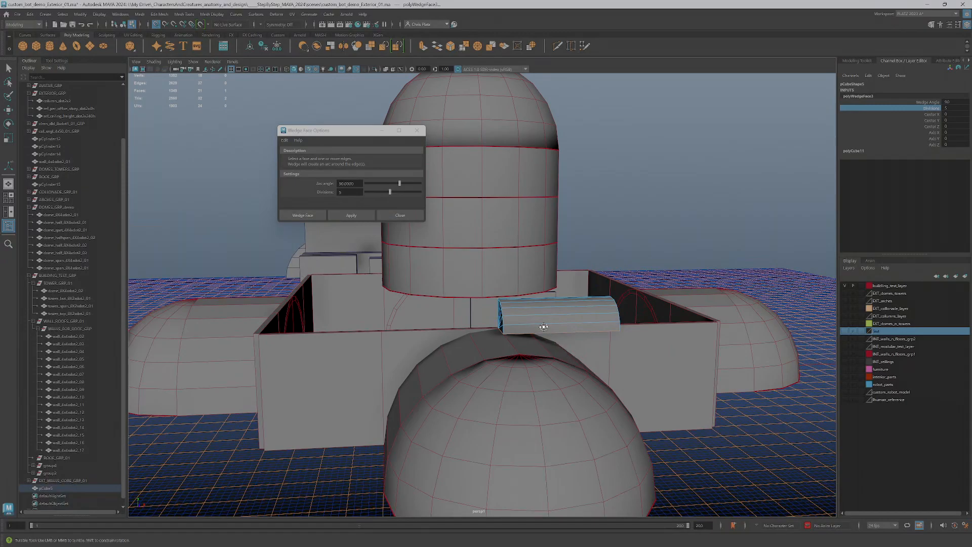
Snap the curved wedge piece by its lower corner to the matching corner of the standalone wall panel beneath the tower.
alt+drag(543, 327, 561, 338)
right_drag(564, 334, 601, 322)
key(w)
scroll(600, 321, down, 1)
alt+drag(584, 325, 607, 312)
scroll(639, 347, up, 5)
scroll(578, 308, up, 3)
key(F9)
click(565, 344)
key(w)
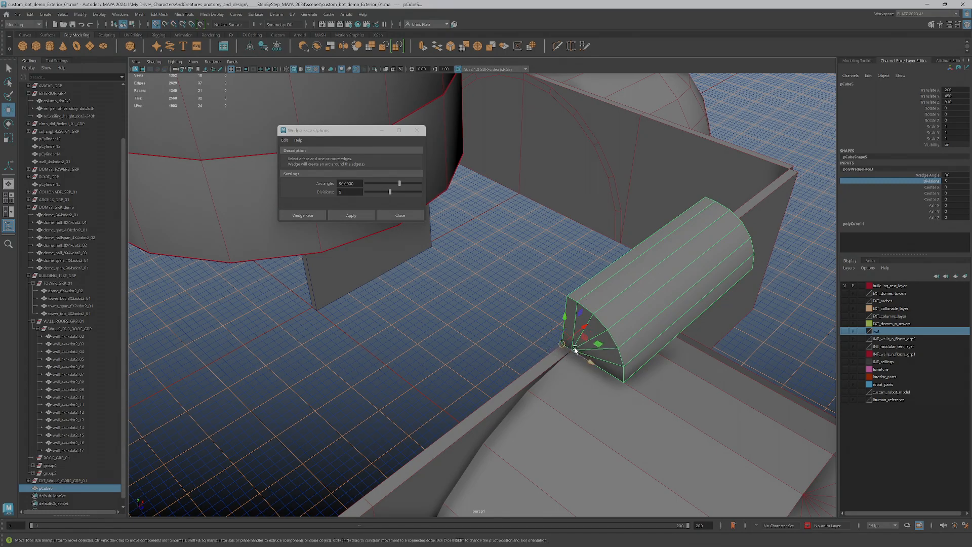
drag(563, 346, 311, 309)
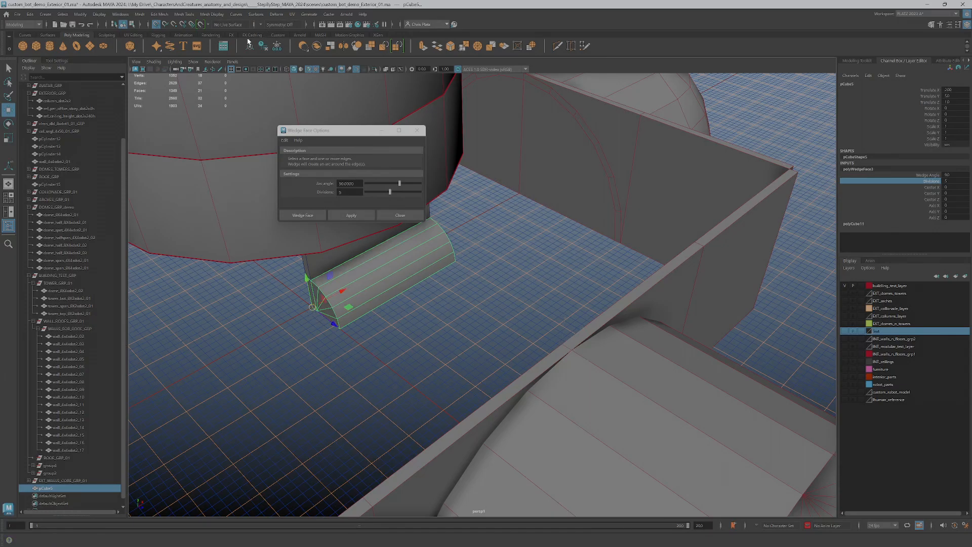
Freeze the curved piece's transformations, delete its history and place it back on top of the front wall.
click(276, 46)
click(263, 47)
alt+drag(365, 273, 544, 352)
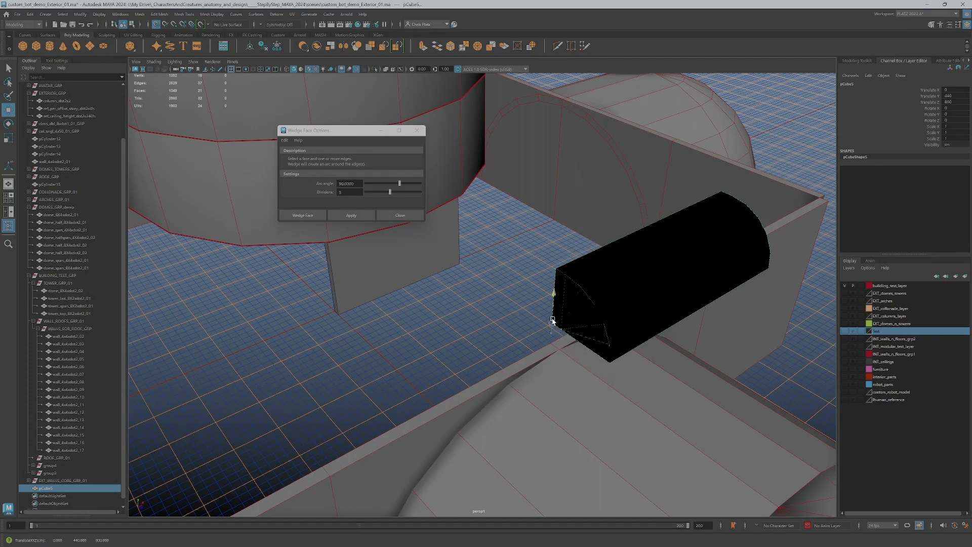
Examine the black-shaded curved piece against the neighbouring walls from several angles, selecting the piece and walls in turn.
alt+drag(553, 309, 501, 369)
right_drag(504, 339, 485, 358)
click(701, 471)
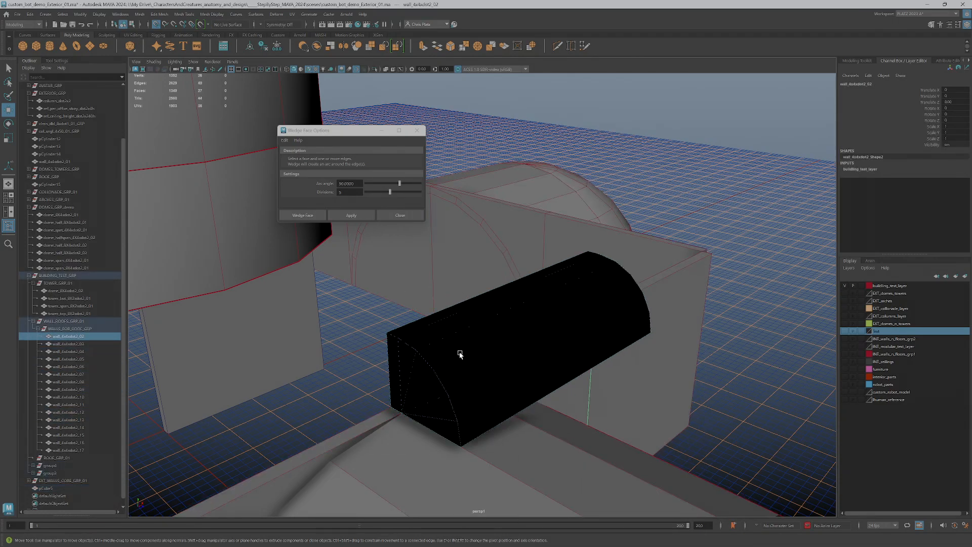
alt+drag(462, 351, 488, 322)
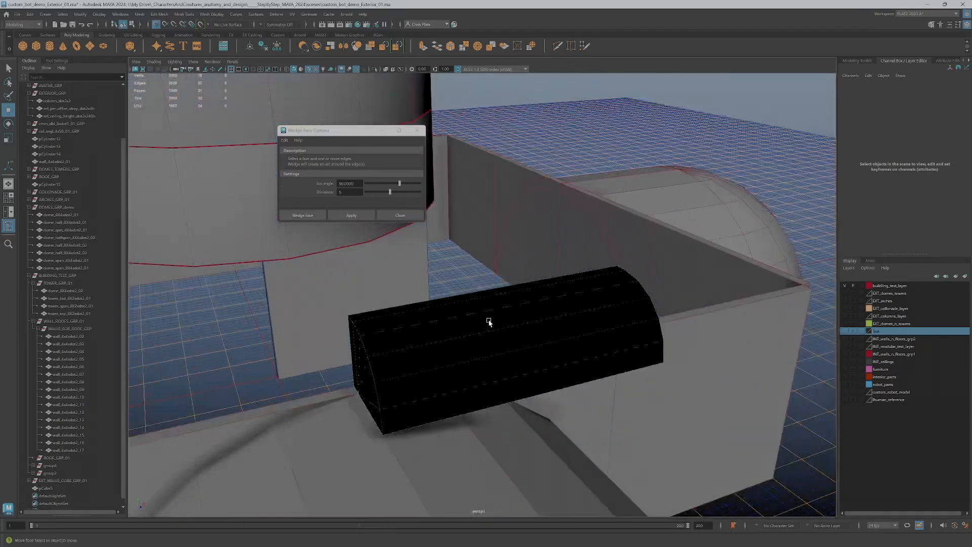
right_drag(541, 305, 489, 320)
alt+drag(489, 320, 535, 328)
right_drag(535, 328, 530, 317)
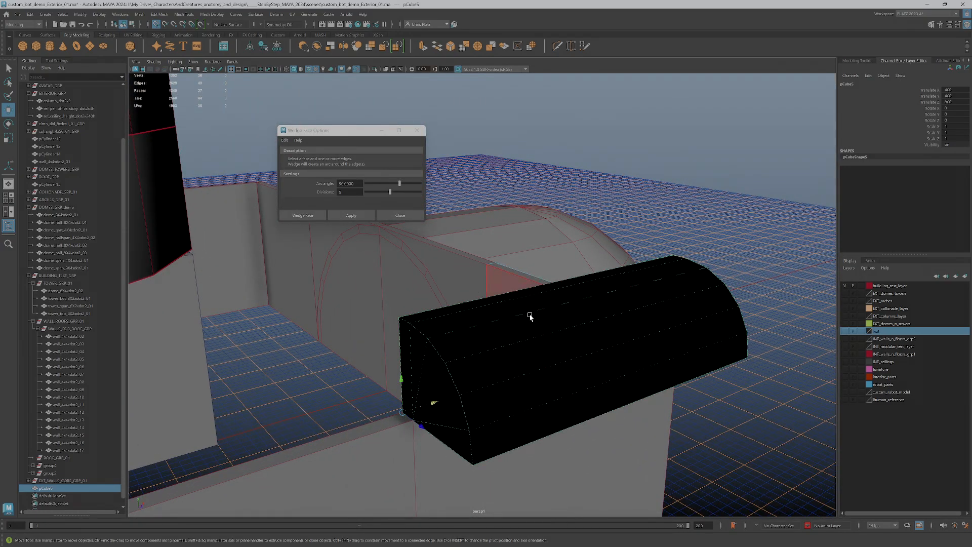
click(529, 331)
alt+drag(691, 310, 709, 310)
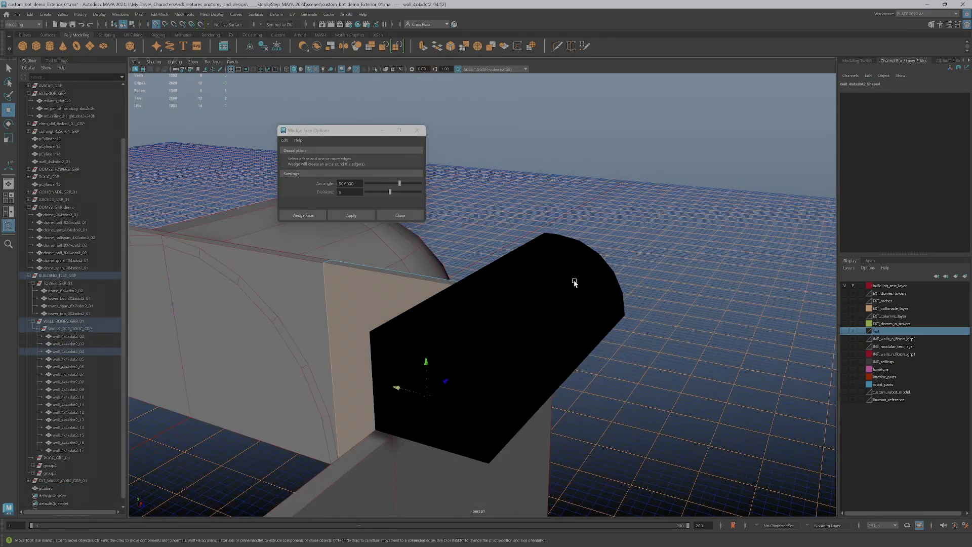
click(681, 347)
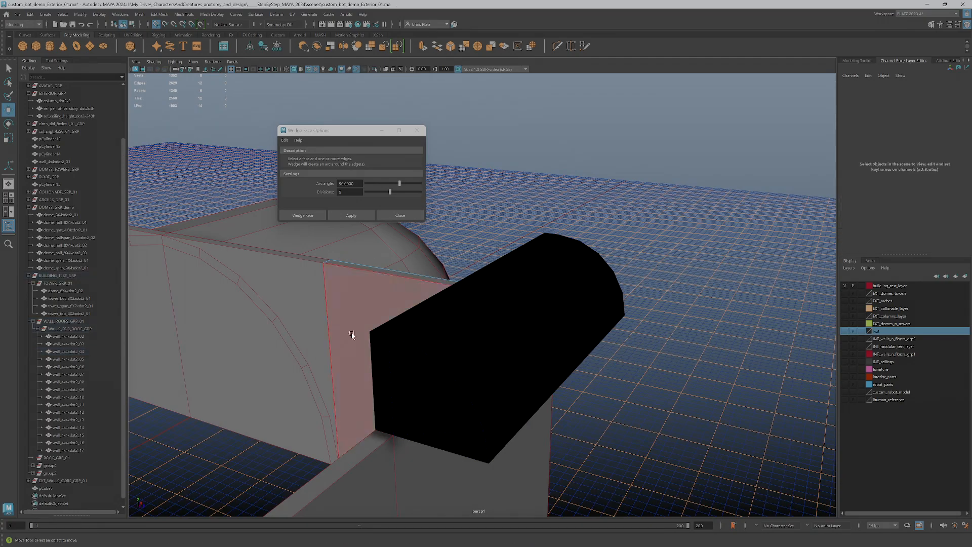
click(357, 385)
alt+drag(455, 373, 613, 351)
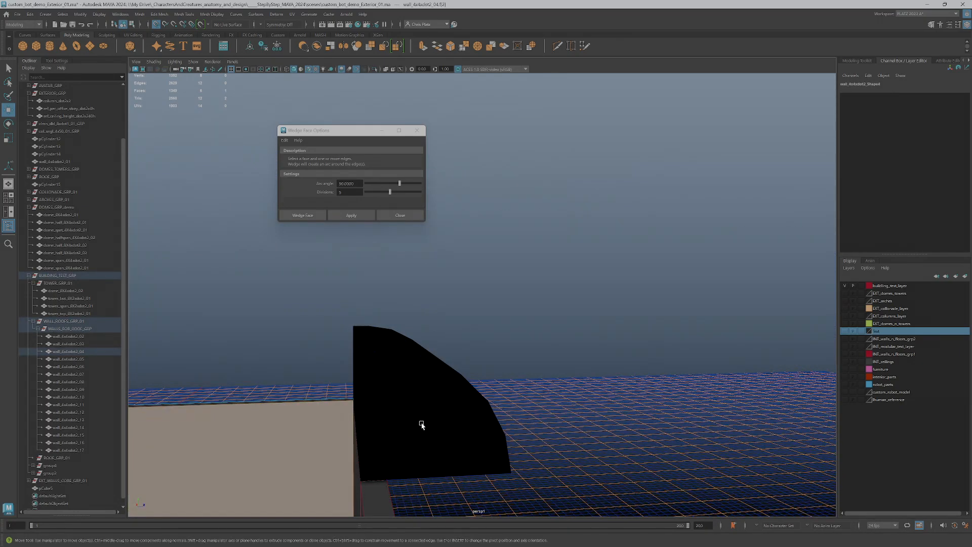
click(615, 366)
right_drag(436, 388, 462, 323)
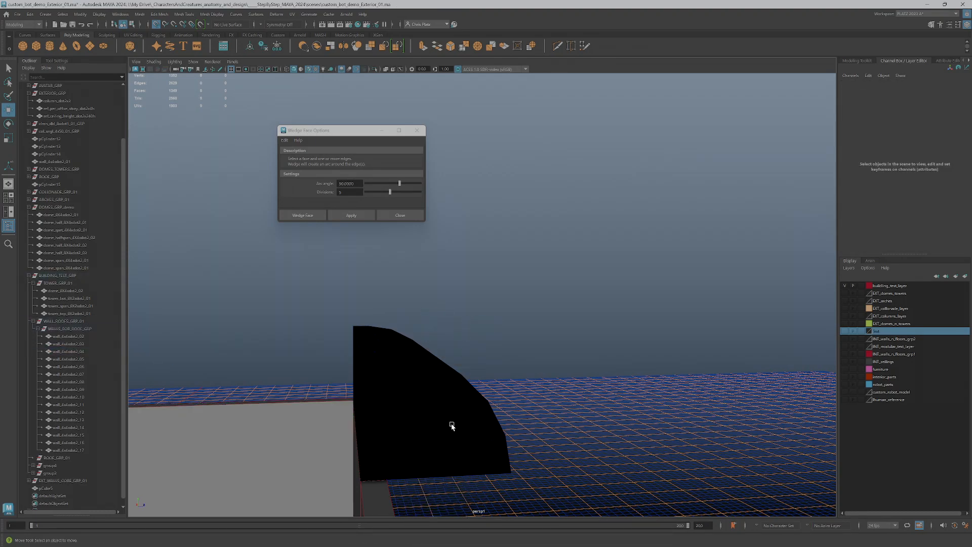
click(461, 384)
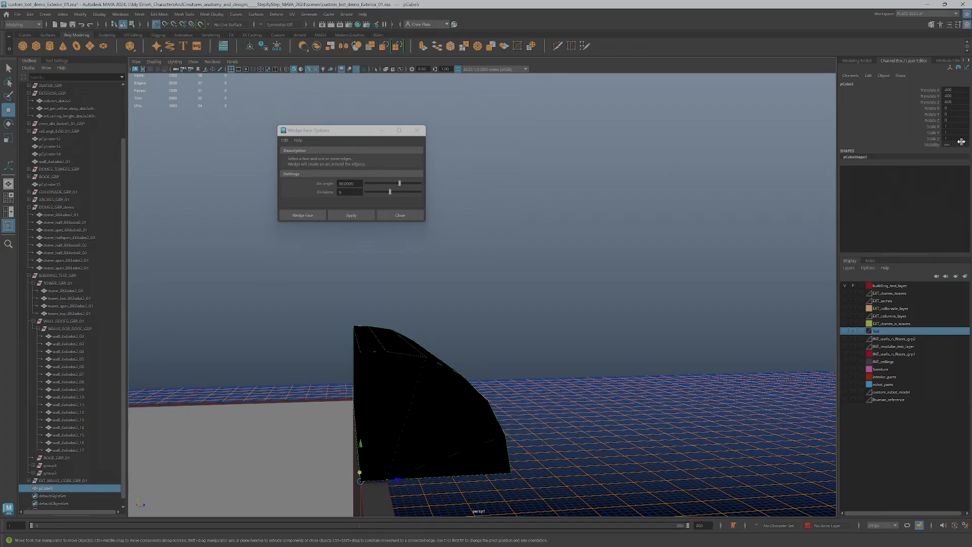
alt+drag(804, 221, 533, 265)
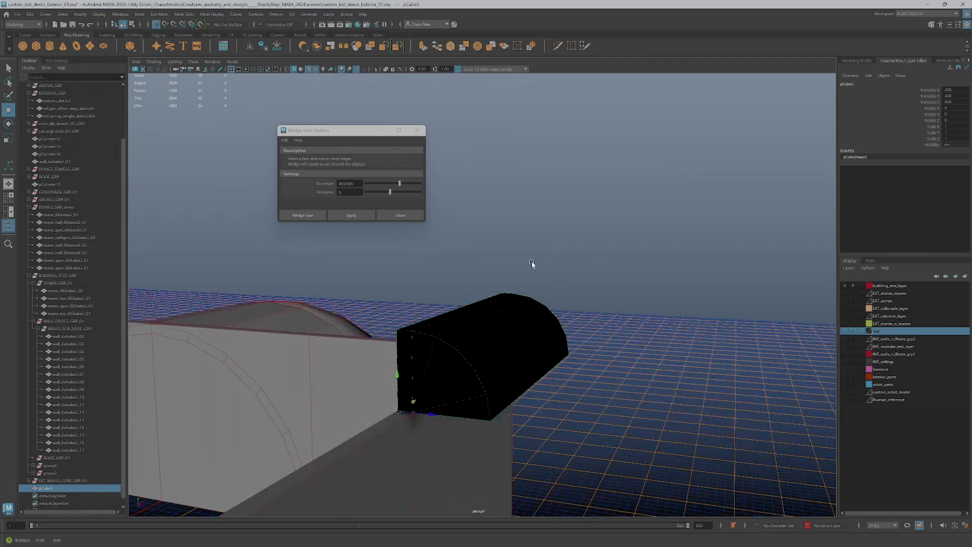
Try to correct the black shading of the curved piece through its normals.
click(210, 15)
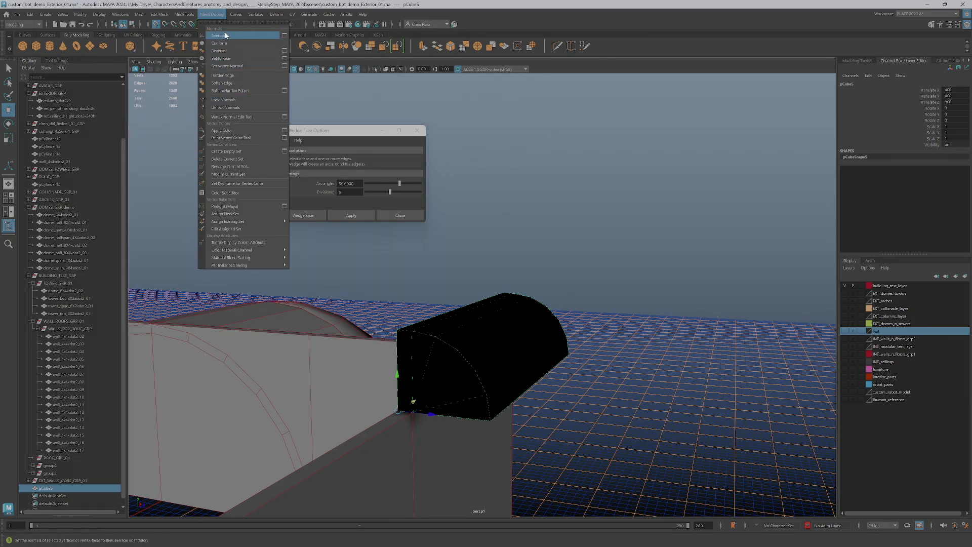
click(225, 60)
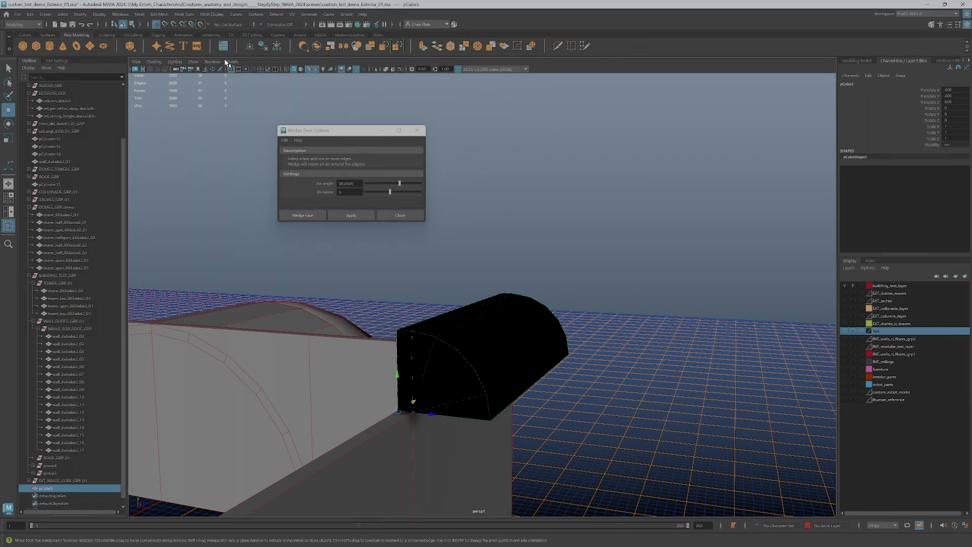
click(215, 15)
click(494, 346)
right_drag(495, 337, 493, 361)
click(378, 429)
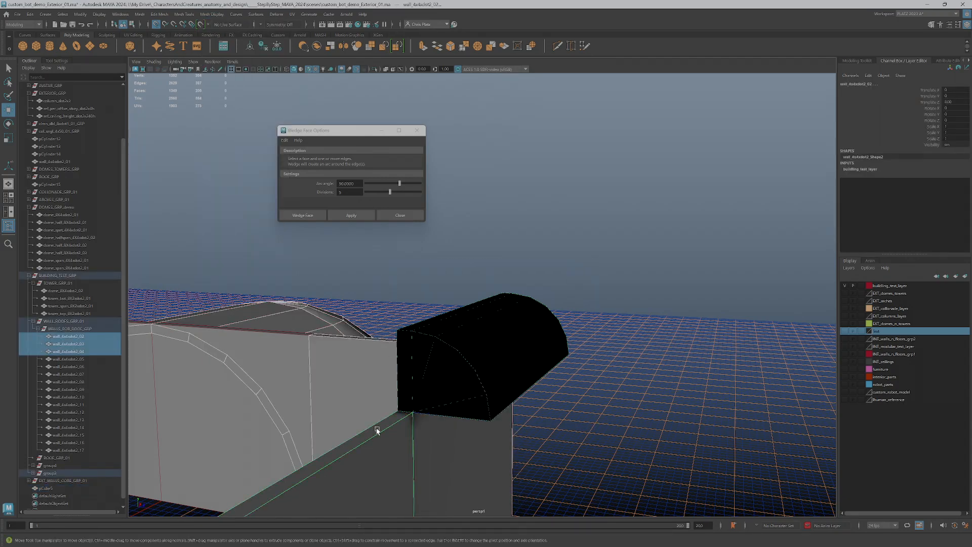
click(454, 362)
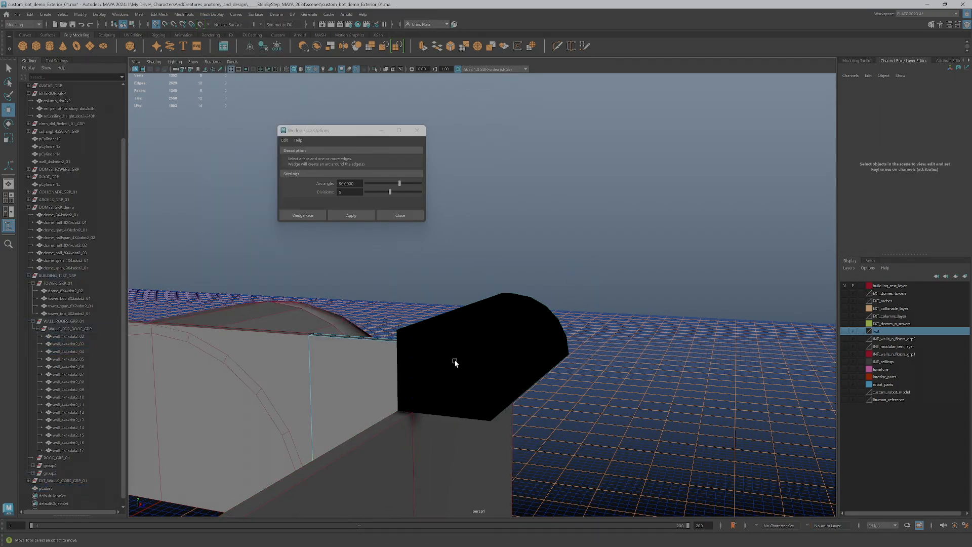
right_drag(457, 362, 494, 314)
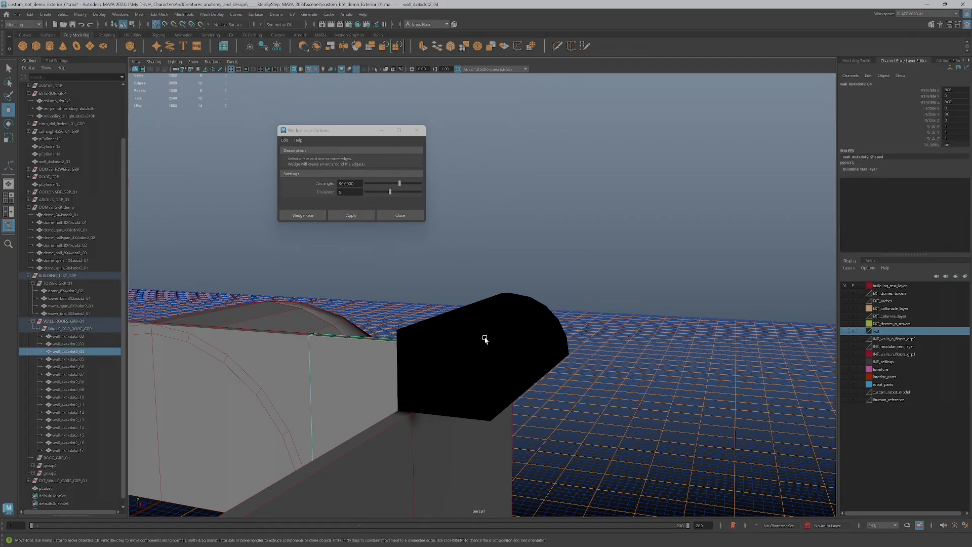
Isolate the curved piece and examine its quarter-round end profile up close.
alt+drag(518, 317, 386, 319)
click(410, 329)
click(482, 345)
key(f)
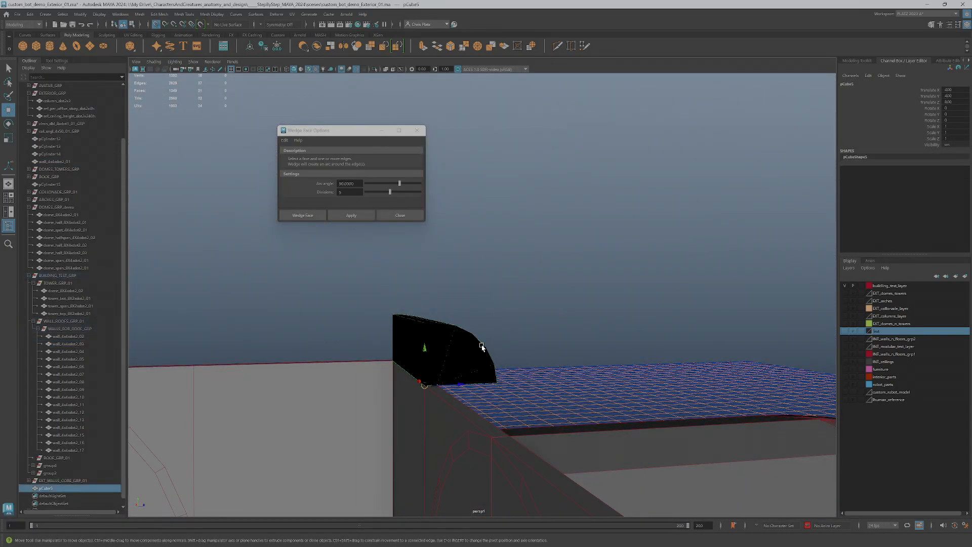
click(375, 69)
alt+drag(427, 254, 455, 341)
scroll(455, 341, up, 5)
alt+middle_drag(433, 372, 460, 233)
alt+drag(459, 234, 462, 249)
alt+middle_drag(462, 249, 489, 325)
scroll(489, 326, up, 10)
scroll(489, 326, down, 10)
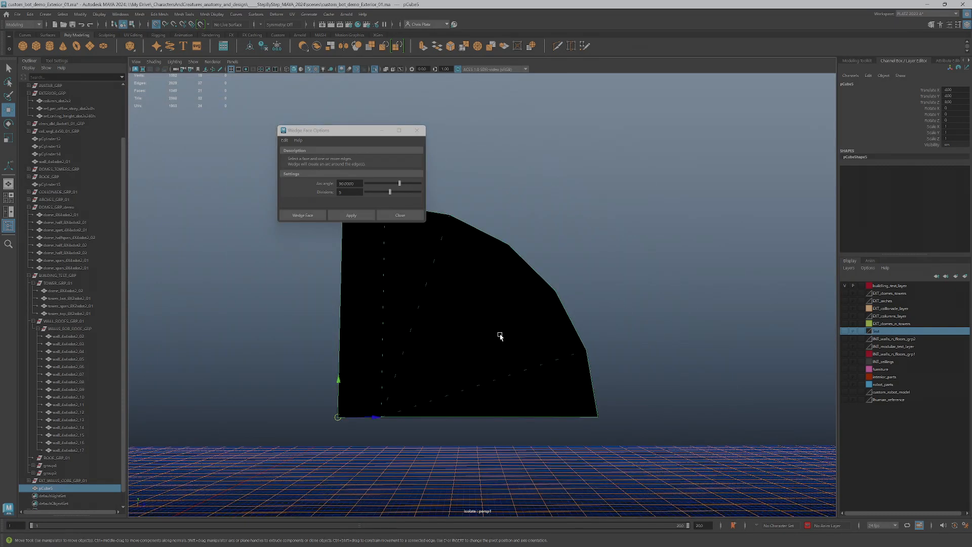
Inspect the components at the end of the isolated curved piece, then show the whole building again.
alt+drag(499, 336, 434, 358)
scroll(430, 308, up, 10)
right_click(498, 350)
click(508, 346)
drag(328, 322, 504, 530)
scroll(521, 414, down, 10)
alt+drag(518, 411, 411, 419)
scroll(460, 387, down, 8)
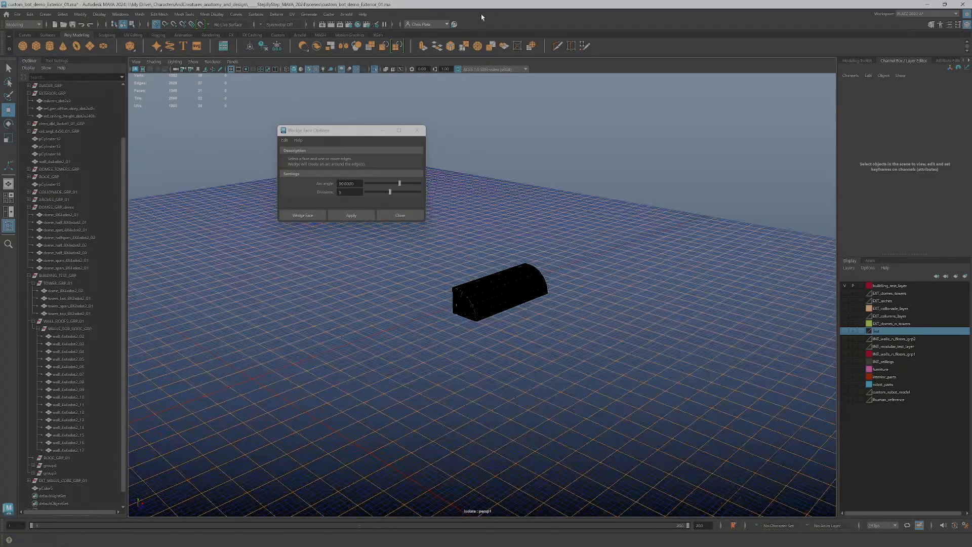
click(375, 69)
Delete the black-shaded curved piece from the front wall.
alt+drag(433, 369, 354, 312)
scroll(352, 354, up, 3)
alt+middle_drag(351, 365, 449, 342)
alt+drag(449, 343, 424, 351)
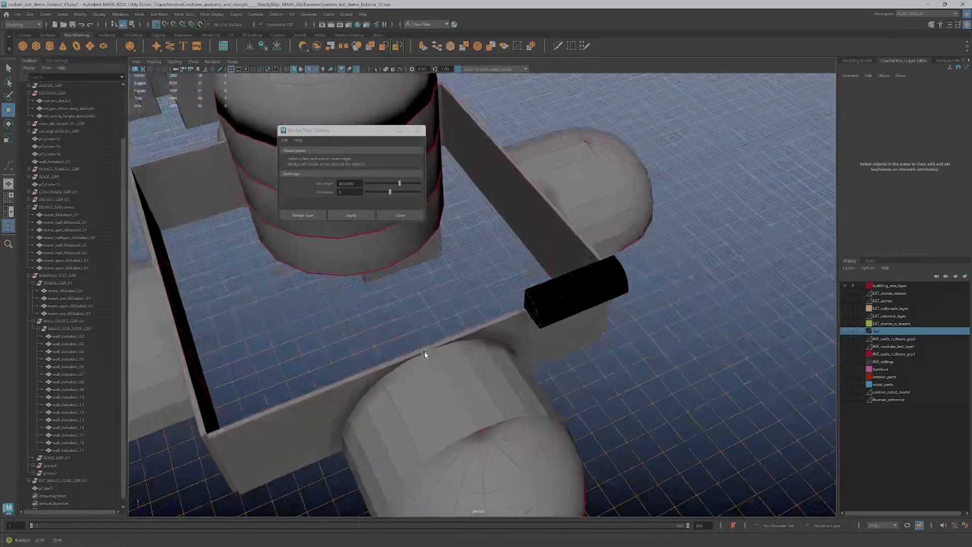
scroll(425, 353, up, 4)
alt+middle_drag(440, 360, 461, 372)
mouse_move(461, 372)
alt+mouse_down()
mouse_move(447, 381)
mouse_move(462, 368)
alt+mouse_up()
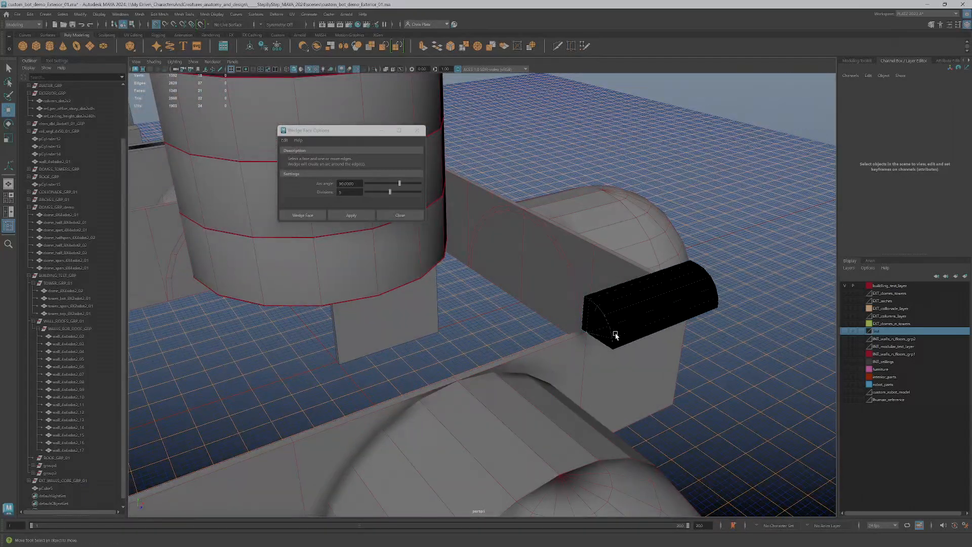
click(601, 361)
click(609, 309)
alt+drag(686, 292, 721, 271)
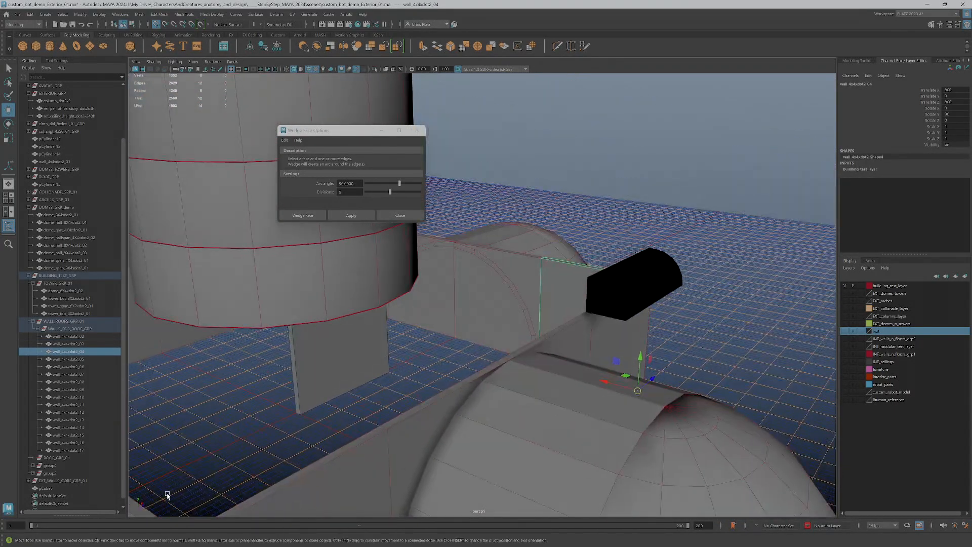
click(46, 487)
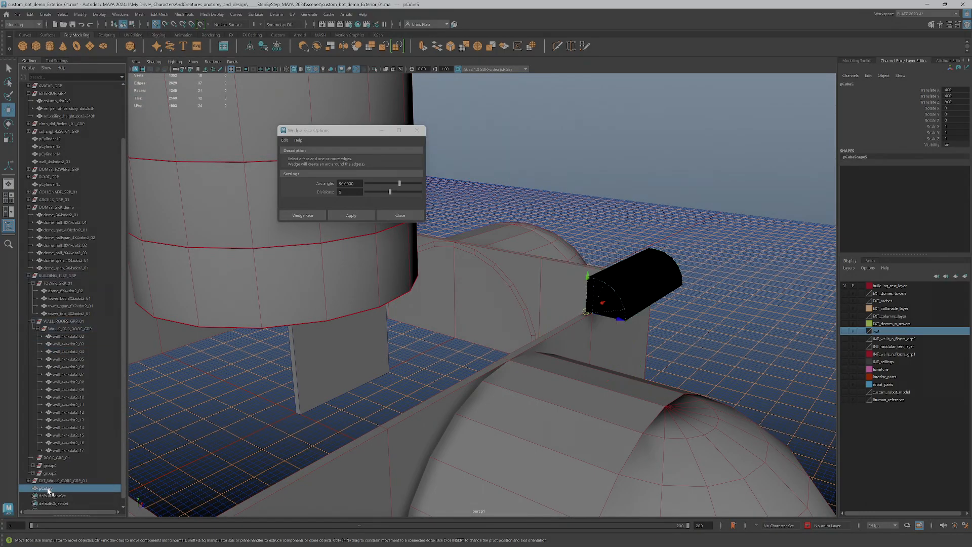
key(Delete)
Create a polygon cube along the standalone wall panel beneath the tower, 400 wide, 160 high and 20 deep.
alt+drag(351, 405, 339, 409)
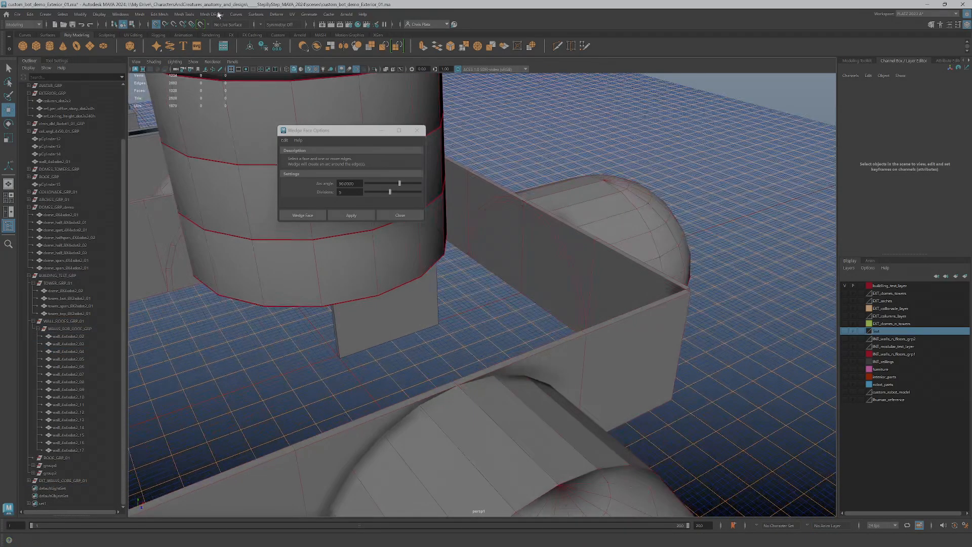
click(36, 46)
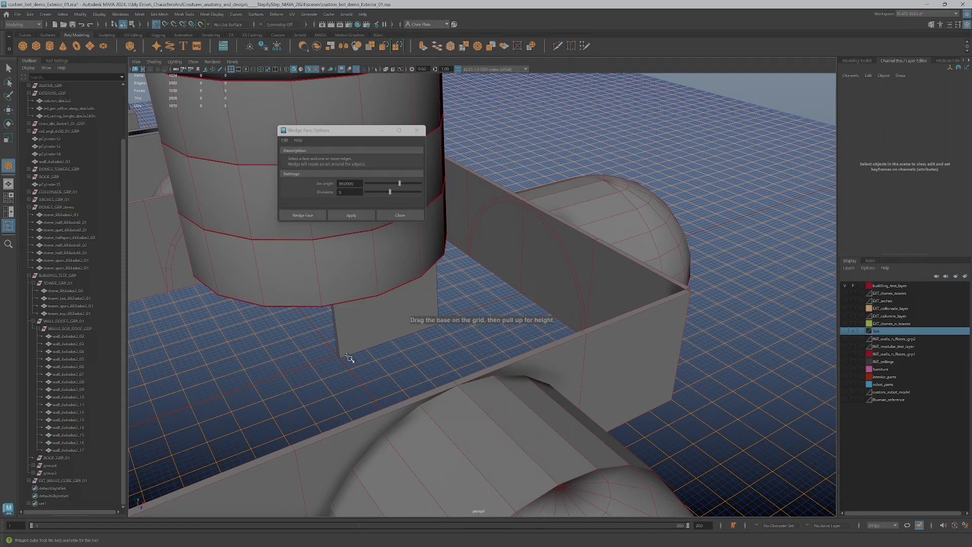
drag(359, 360, 438, 328)
drag(362, 337, 356, 304)
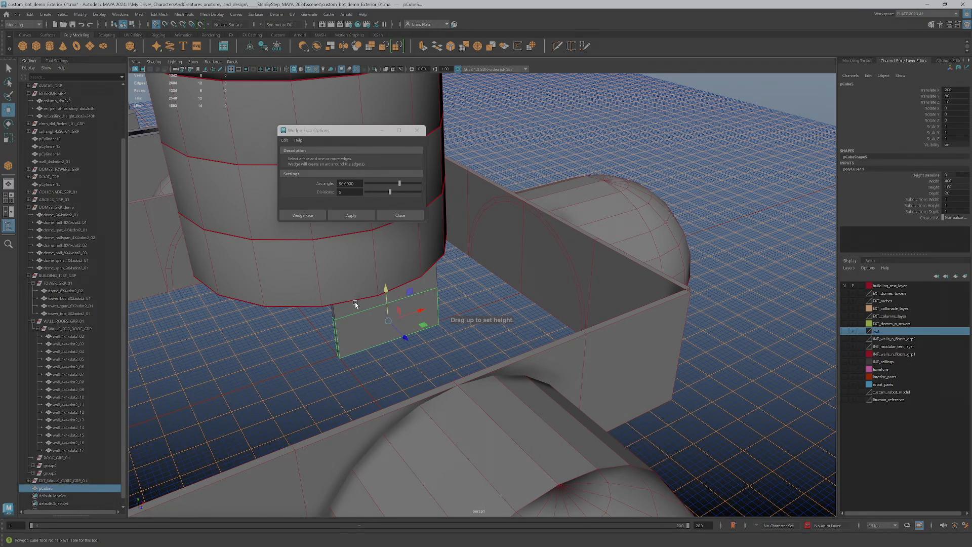
Raise the new cube in the front view until its base is level with the top of the walls.
key(space)
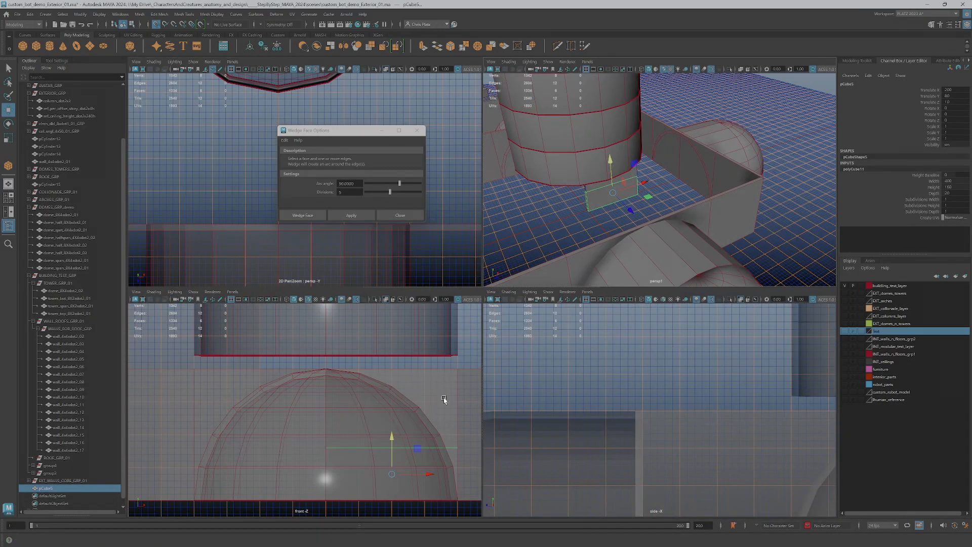
key(f)
alt+right_drag(450, 410, 413, 393)
scroll(399, 395, down, 5)
scroll(355, 395, up, 4)
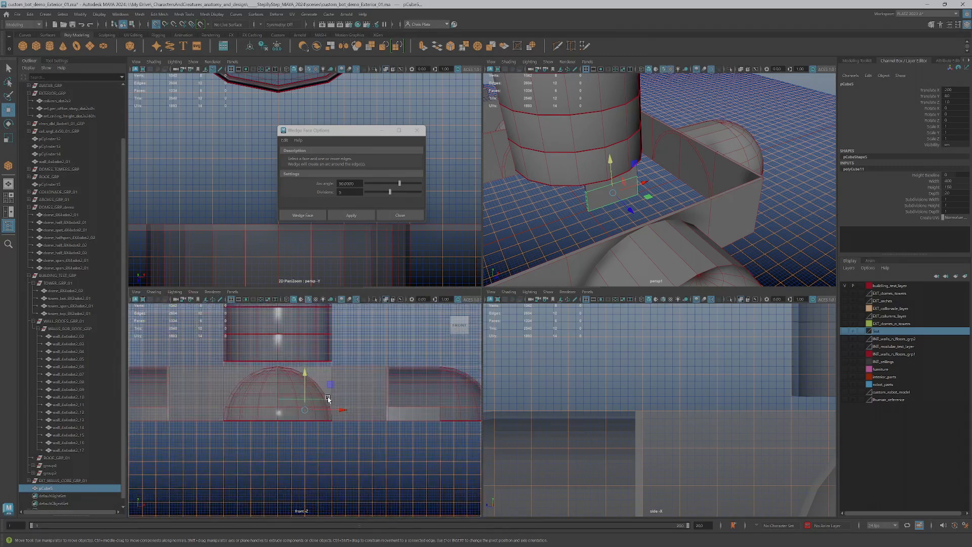
drag(303, 385, 304, 297)
alt+middle_drag(349, 343, 368, 461)
scroll(362, 368, up, 4)
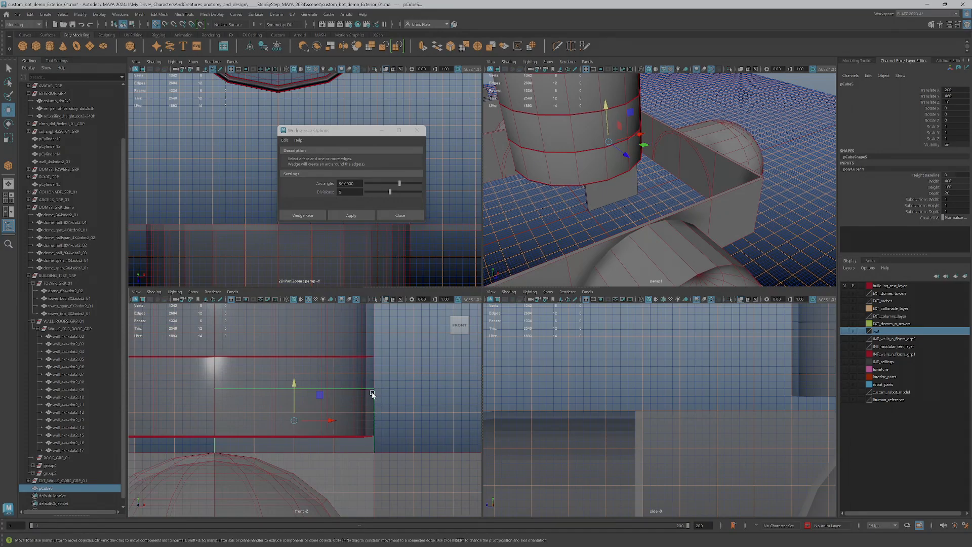
Move the cube forward onto the front wall and shift it slightly inward so it straddles the wall's inner edge.
scroll(609, 183, up, 4)
drag(582, 127, 686, 255)
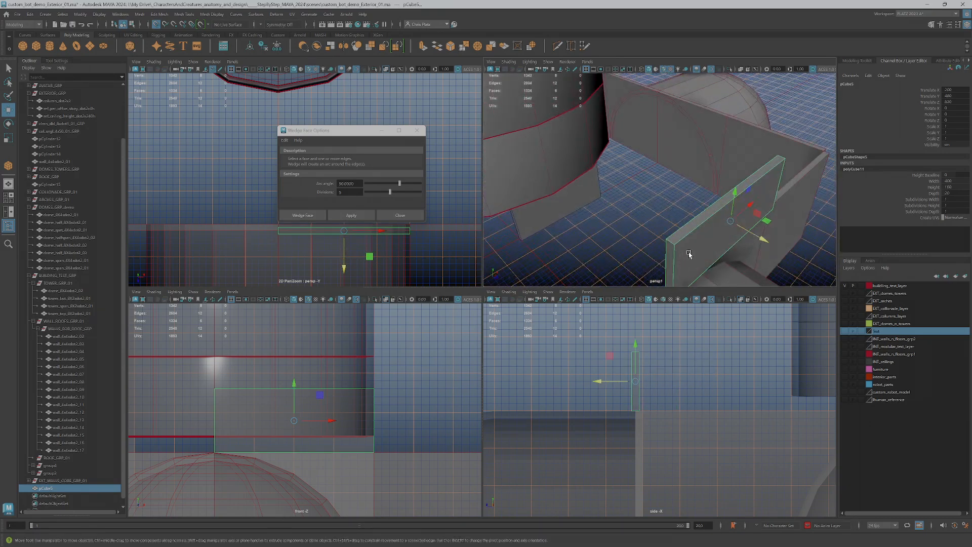
drag(746, 229, 729, 213)
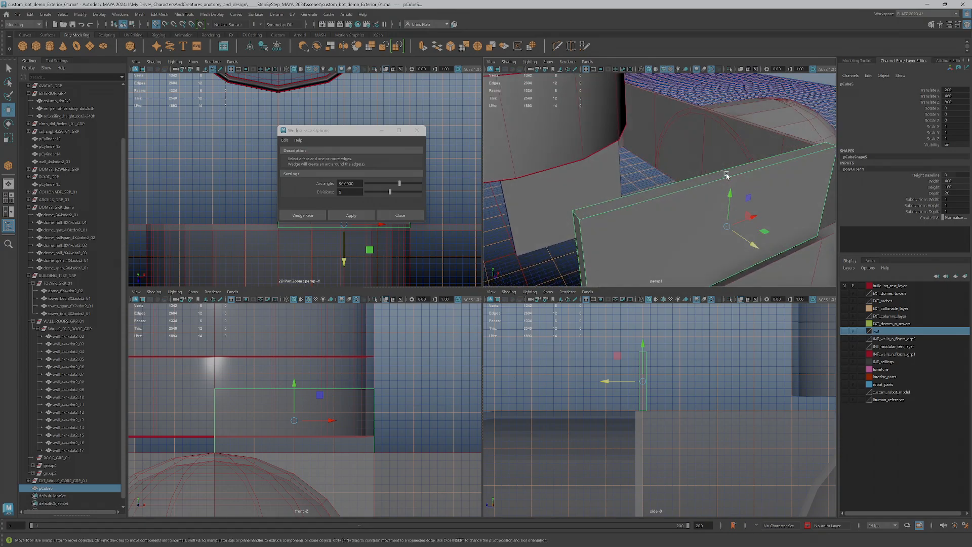
Lower the cube's top face in the side view to about 100 units above the top of the wall.
key(space)
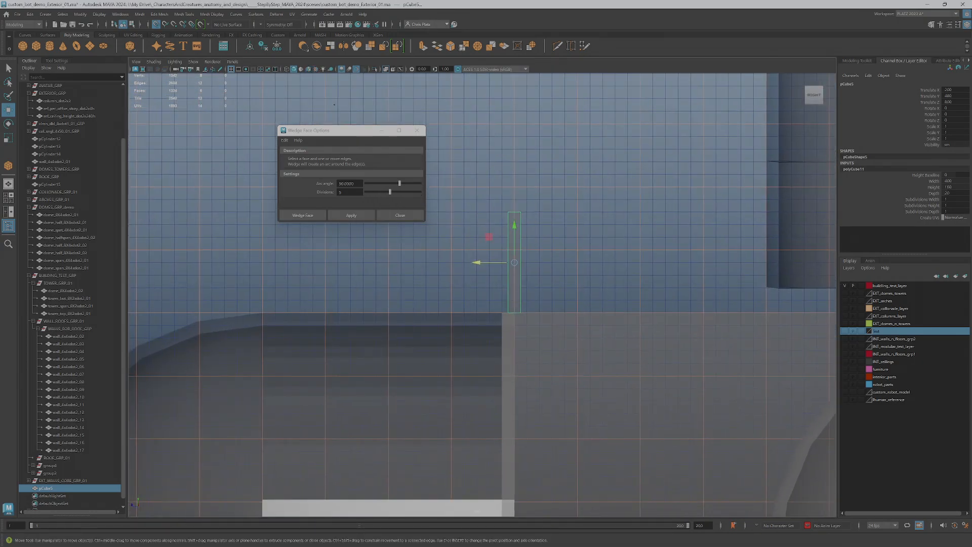
right_drag(524, 226, 514, 210)
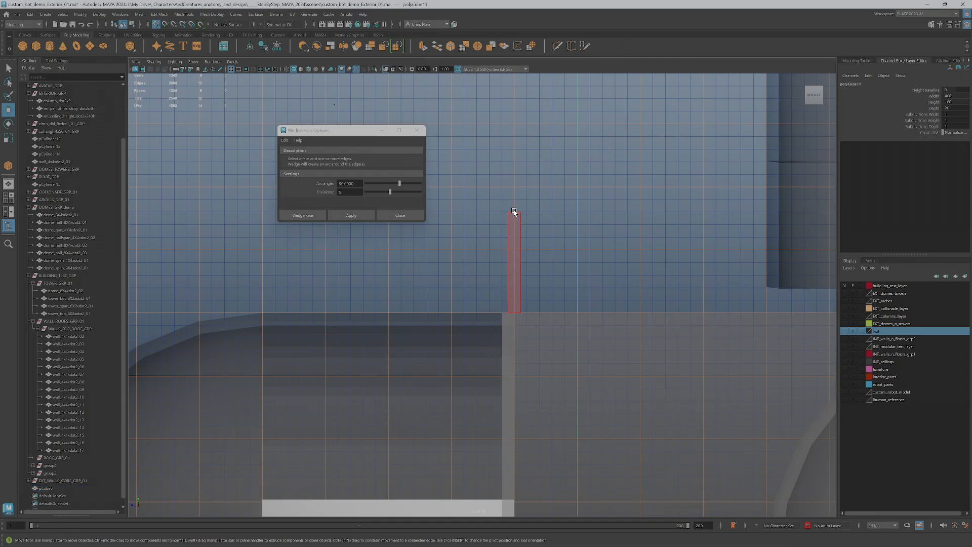
drag(518, 218, 520, 220)
ctrl+drag(548, 255, 472, 232)
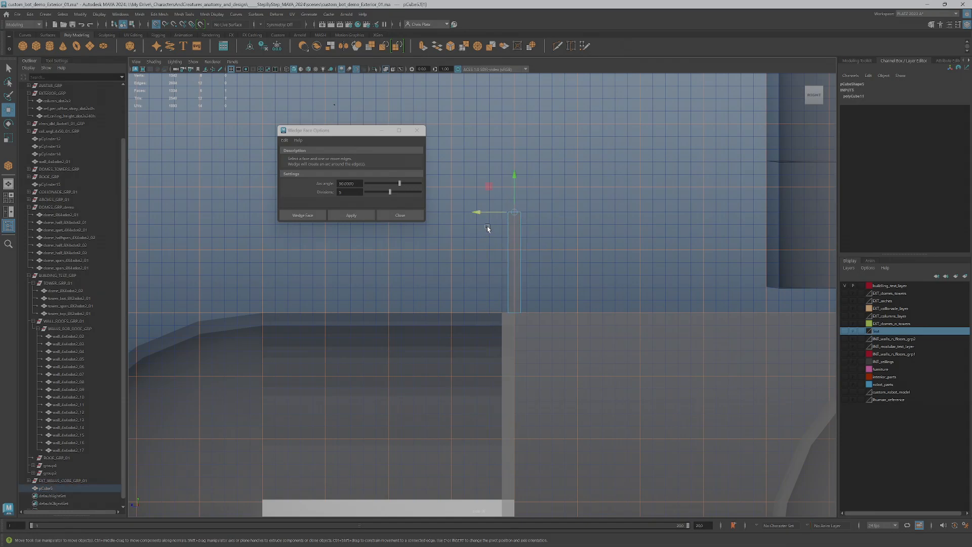
drag(515, 192, 516, 237)
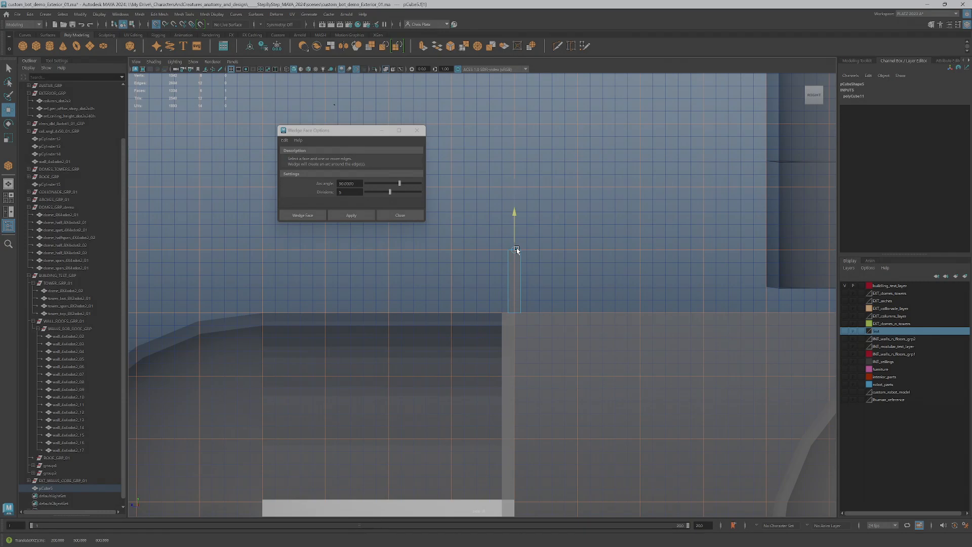
click(518, 286)
key(space)
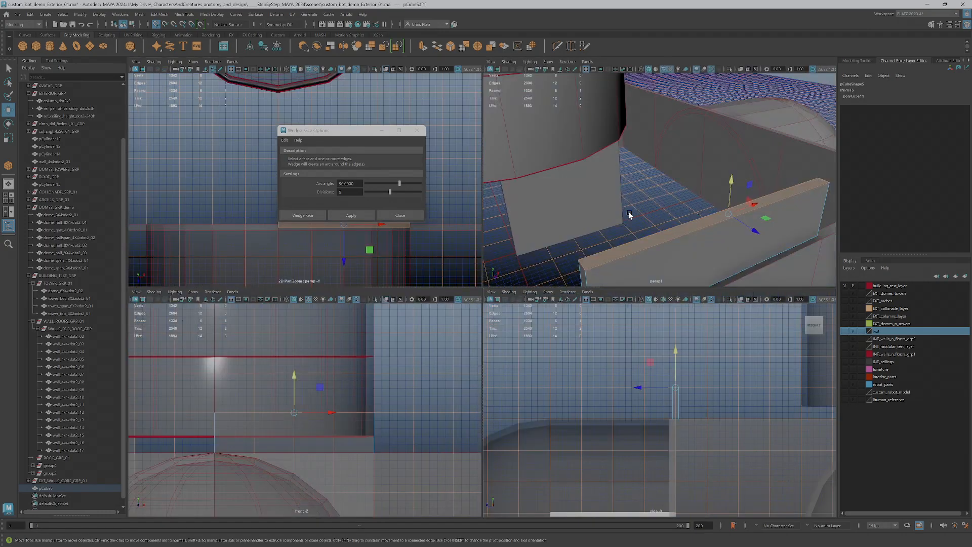
Shift the whole cube outward so its thickness lines up with the front wall below it.
alt+drag(712, 235, 657, 229)
right_drag(674, 194, 677, 154)
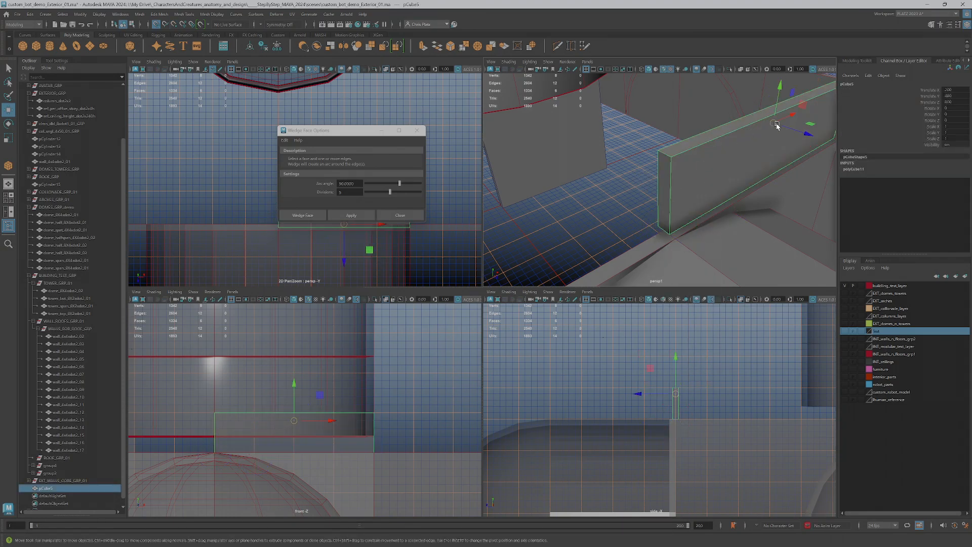
drag(769, 124, 648, 184)
scroll(681, 220, down, 4)
scroll(720, 195, up, 5)
scroll(651, 197, down, 3)
Connect the cube's four vertical edges with one horizontal edge loop around its middle.
right_drag(650, 184, 647, 171)
mouse_move(660, 230)
alt+mouse_down()
mouse_move(629, 206)
mouse_move(651, 220)
alt+mouse_up()
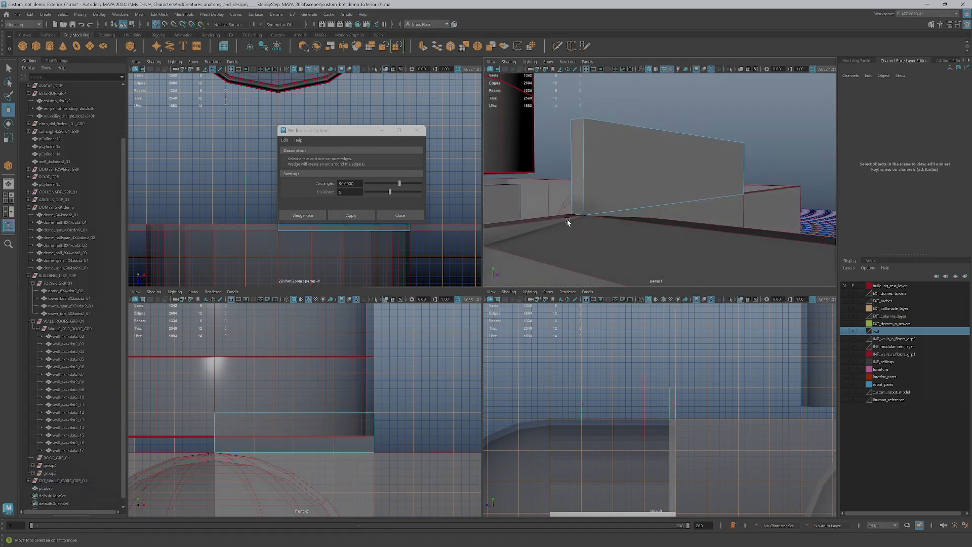
drag(553, 164, 803, 156)
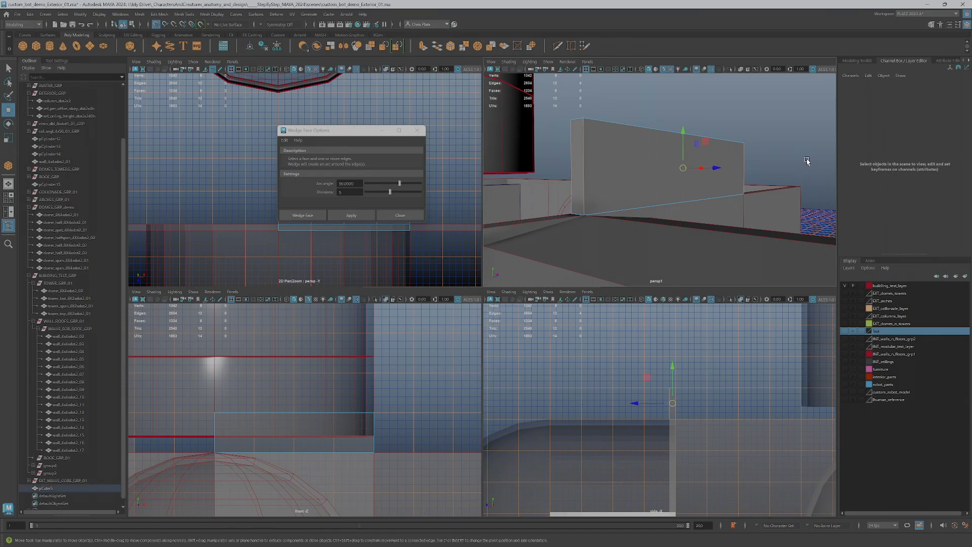
click(857, 60)
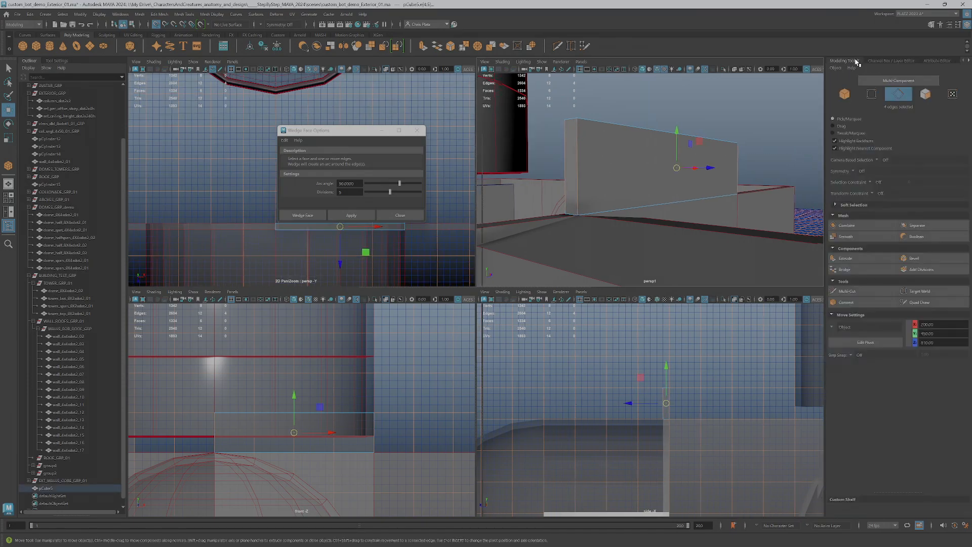
click(867, 301)
click(867, 301)
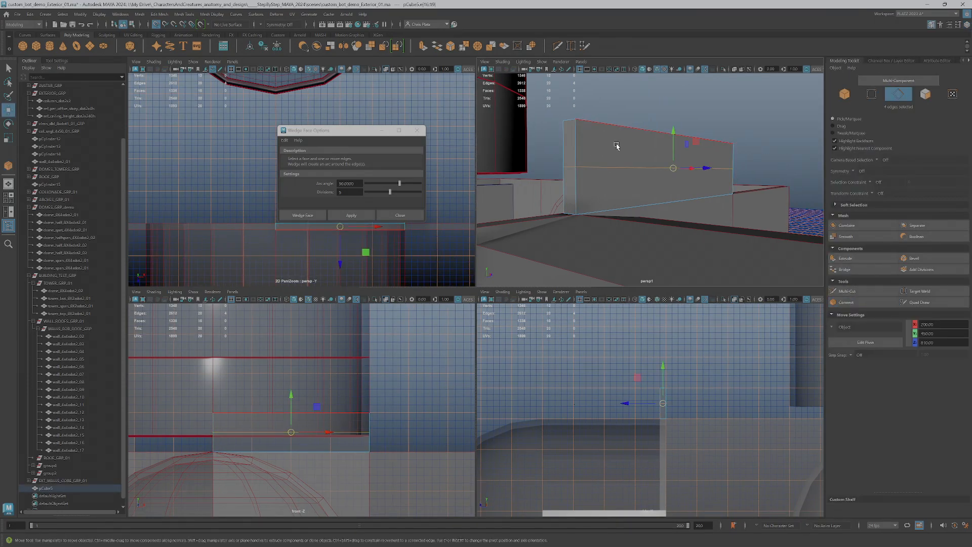
Lower the horizontal edge loop to about 20 units above the cube's base.
scroll(652, 389, up, 3)
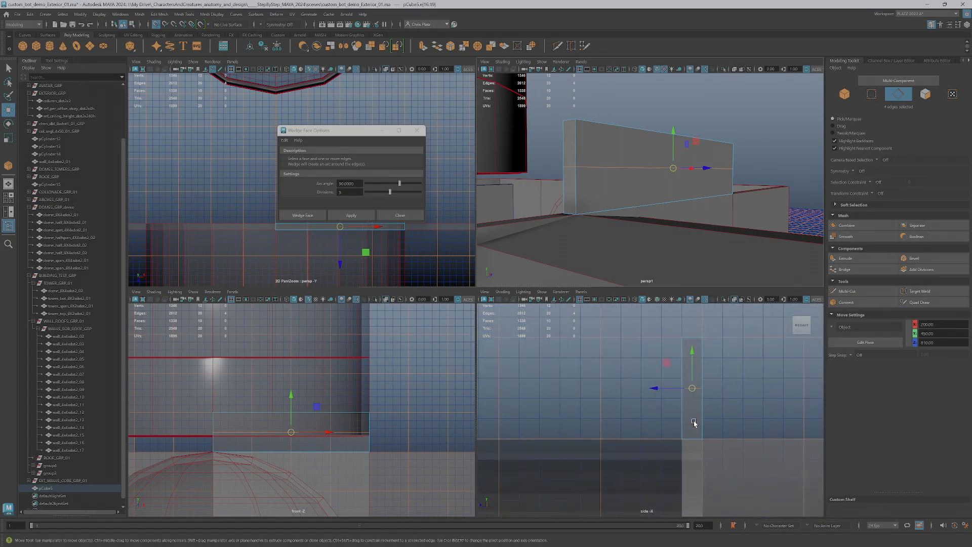
drag(695, 365, 694, 402)
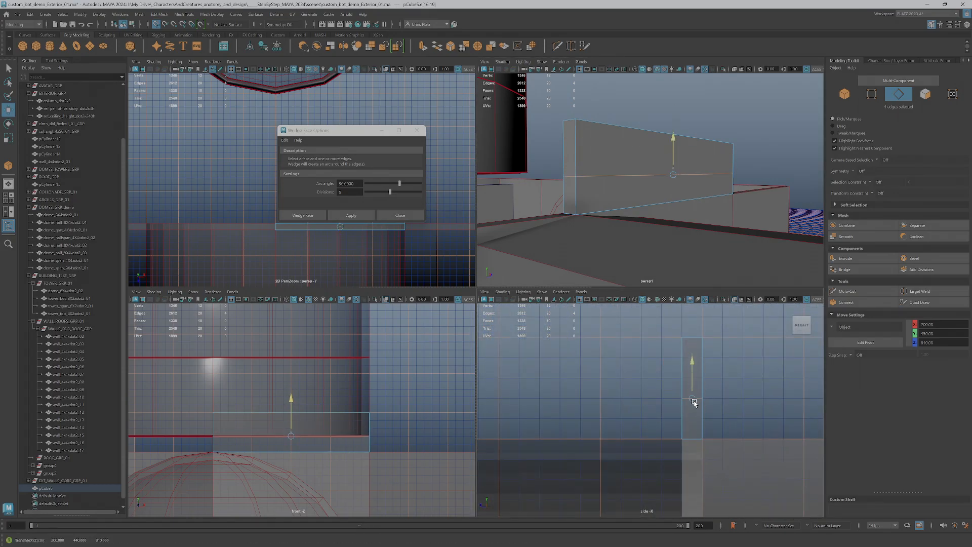
scroll(703, 268, down, 3)
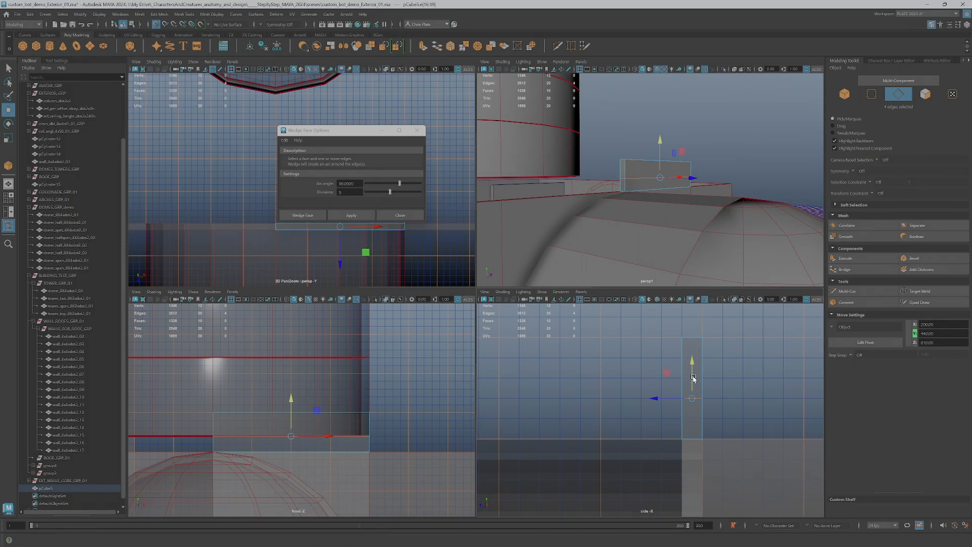
drag(691, 381, 694, 407)
drag(694, 415, 694, 415)
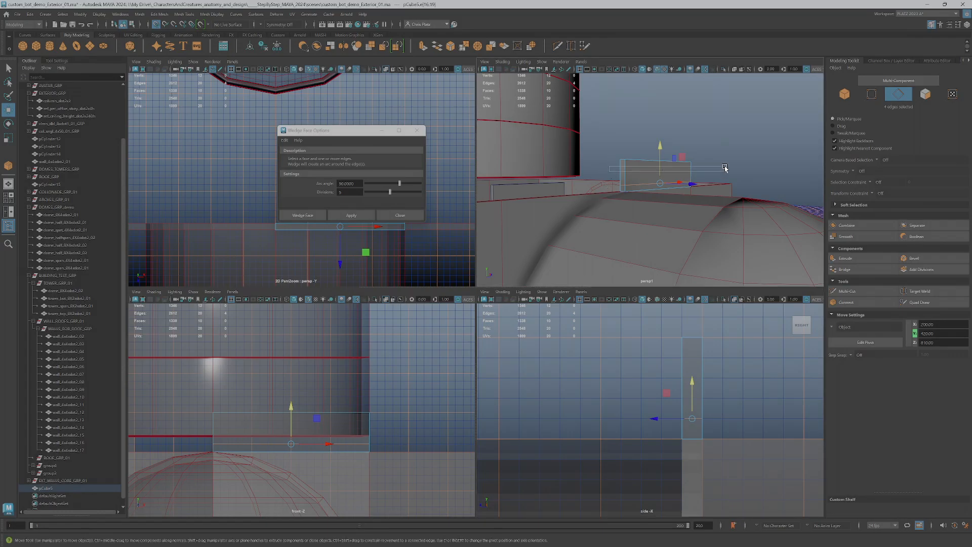
Connect the upper vertical edges with a second horizontal loop and raise it to about 20 units below the cube's top.
click(858, 302)
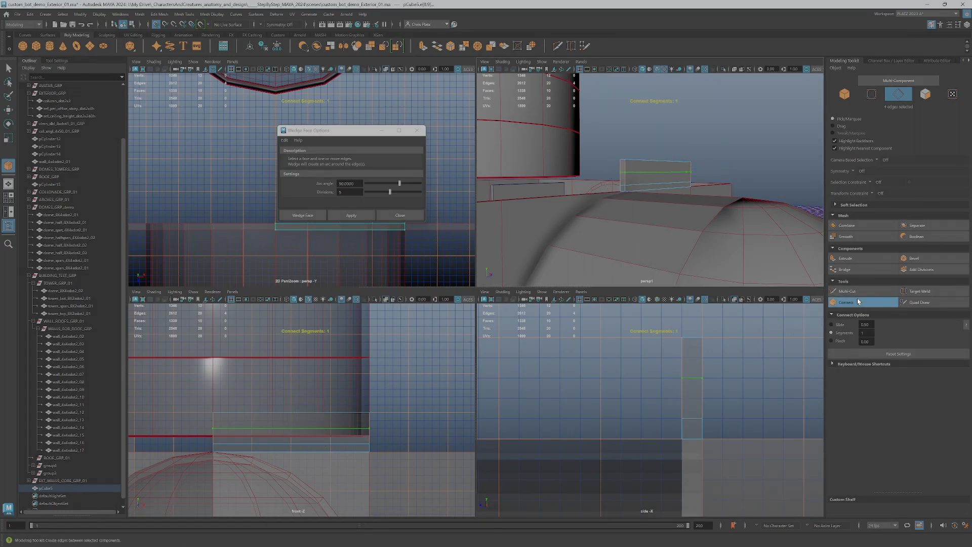
key(w)
drag(691, 365, 690, 345)
scroll(689, 354, up, 2)
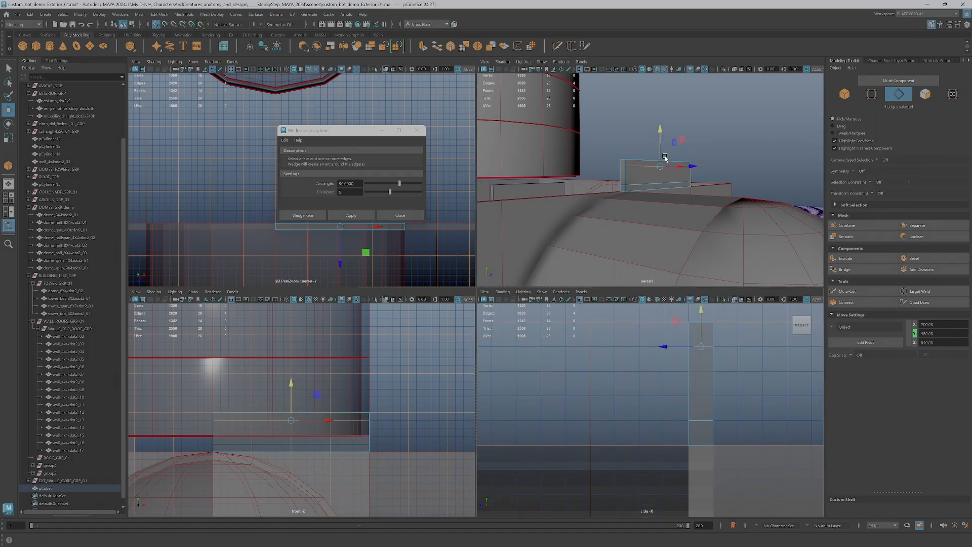
Apply Wedge Face at 90 degrees with 5 divisions to the cube's outward-facing middle face, hinged on its lower edge.
key(f)
right_drag(657, 168, 657, 190)
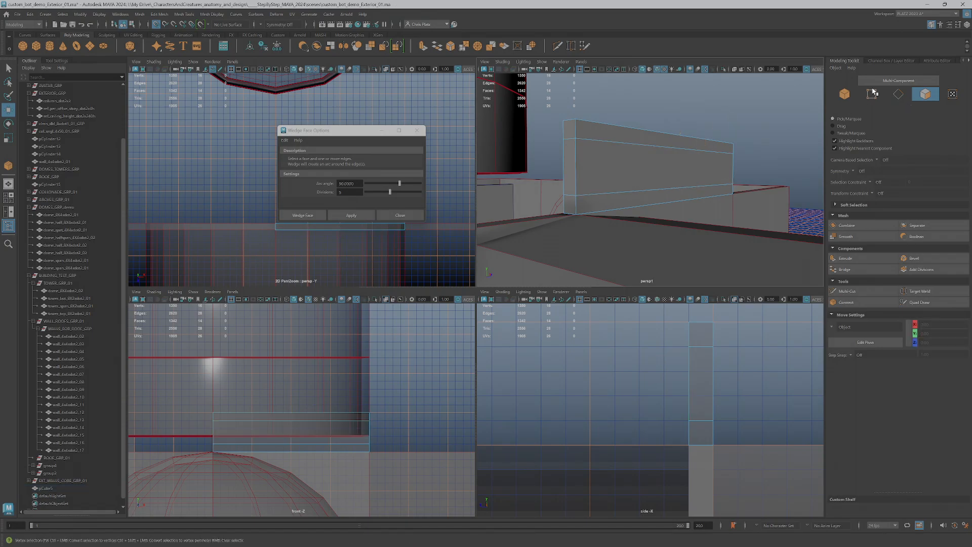
click(898, 81)
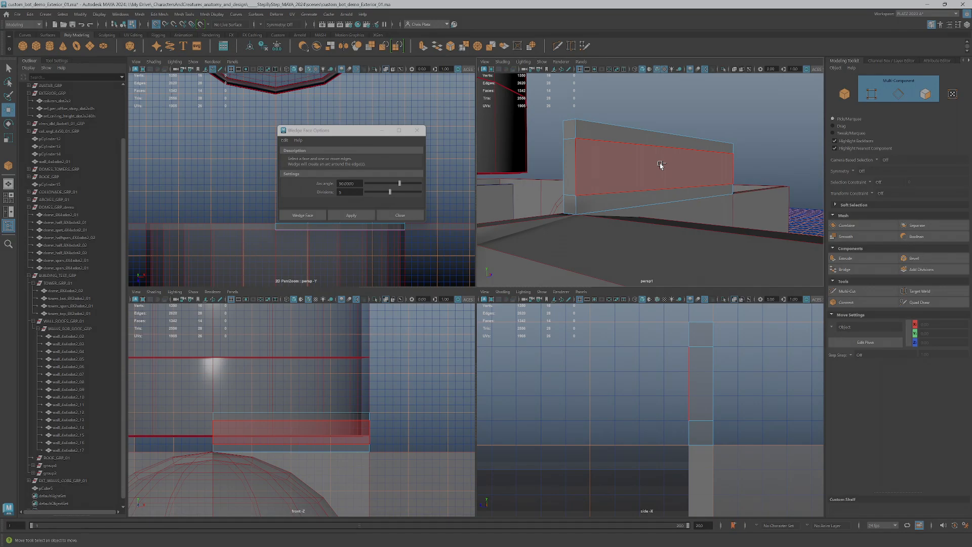
shift+right_drag(660, 163, 630, 177)
click(660, 163)
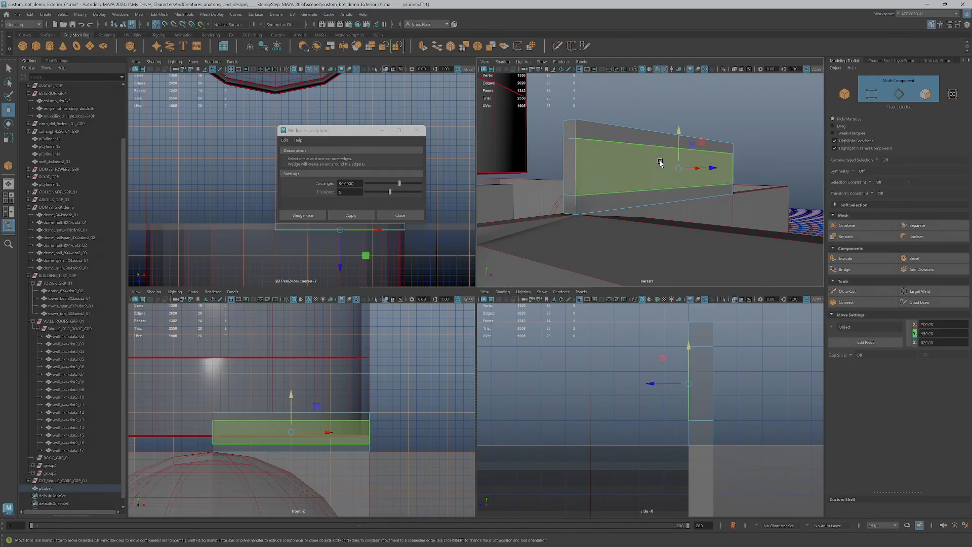
shift+click(662, 188)
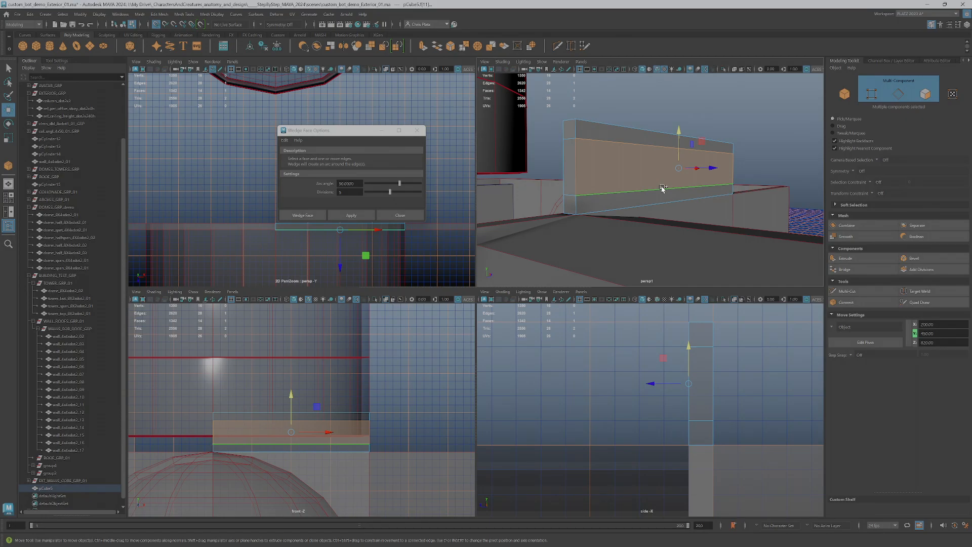
click(350, 216)
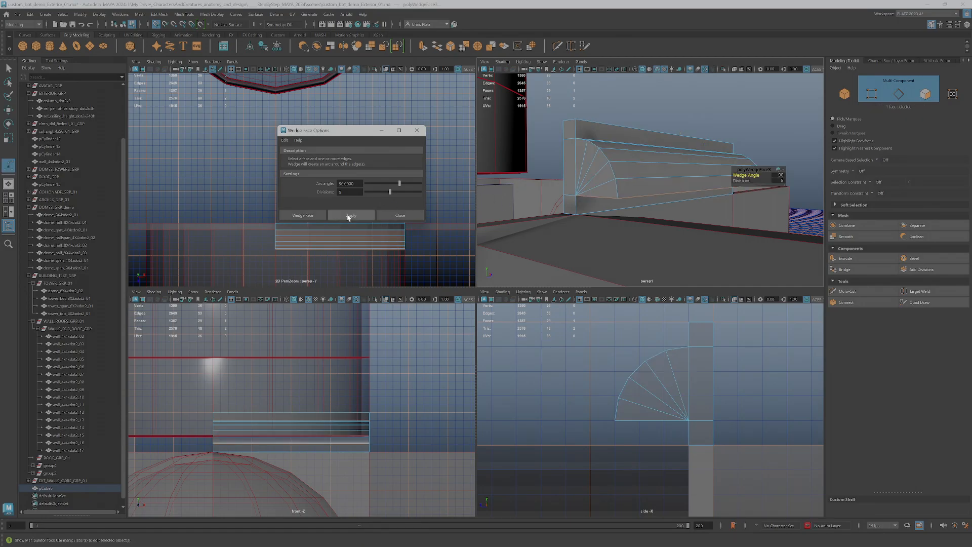
Return the wedged piece to object selection and place its pivot at the lower inner corner of one end.
alt+drag(694, 199, 681, 185)
right_drag(666, 169, 711, 156)
scroll(689, 181, down, 5)
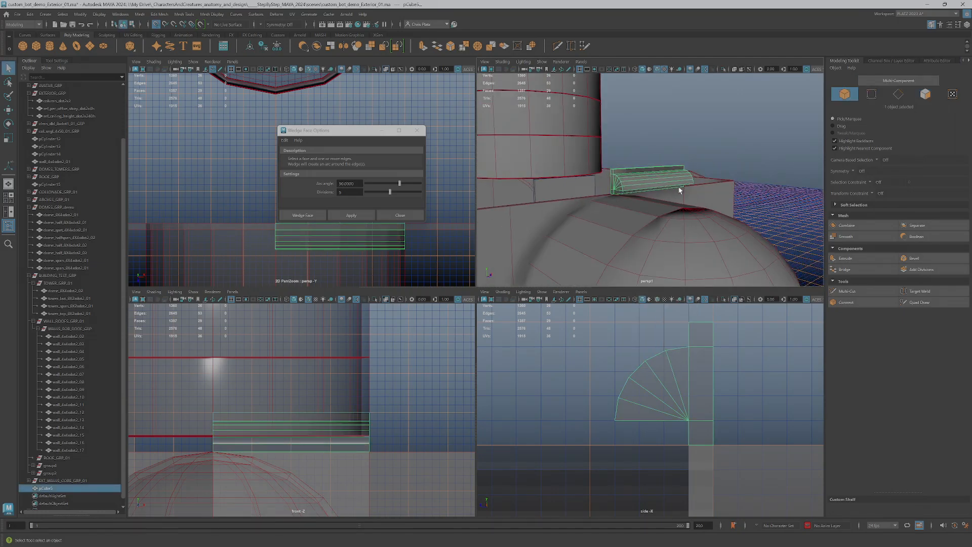
key(w)
alt+drag(680, 192, 719, 202)
scroll(734, 198, down, 5)
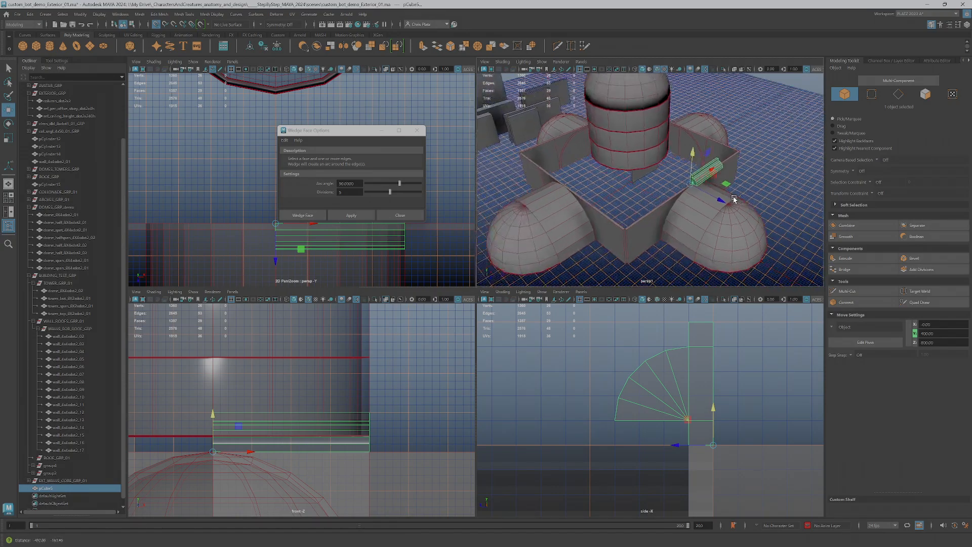
key(f)
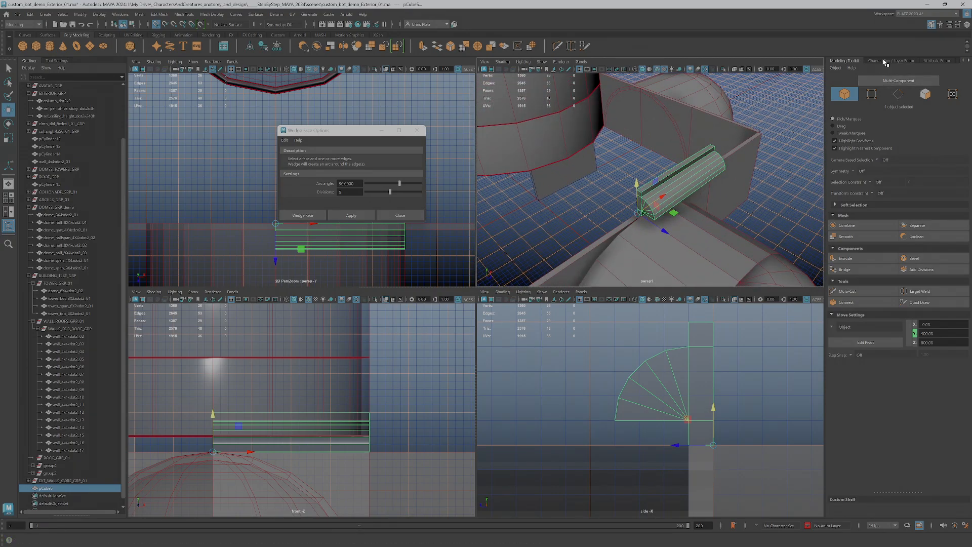
Show the wedged piece's transform and input attributes and save the scene.
click(884, 60)
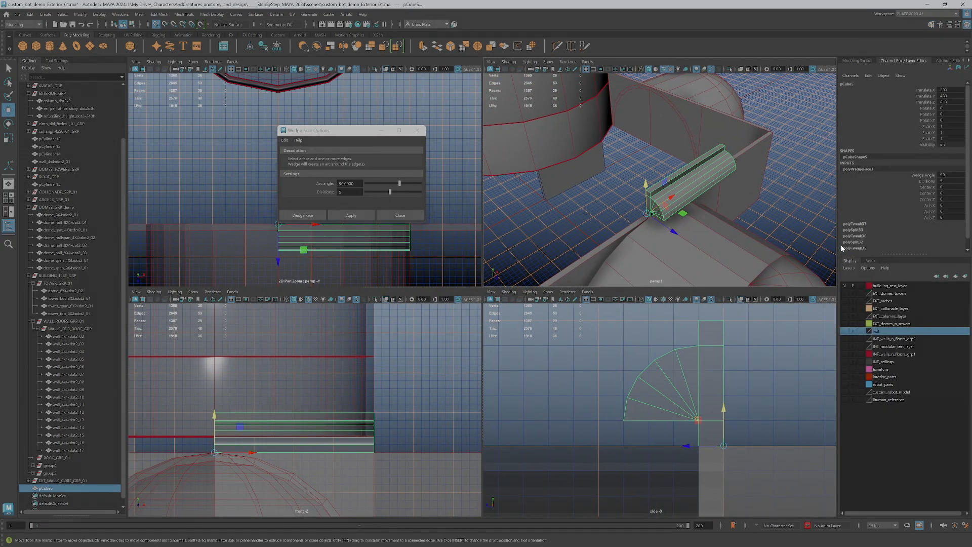
scroll(664, 217, down, 6)
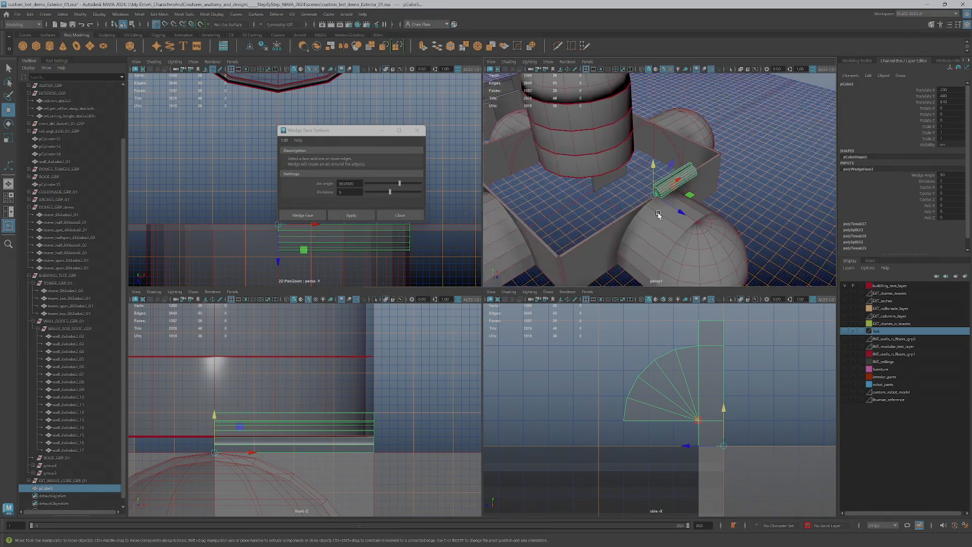
scroll(664, 217, up, 5)
key(ctrl+s)
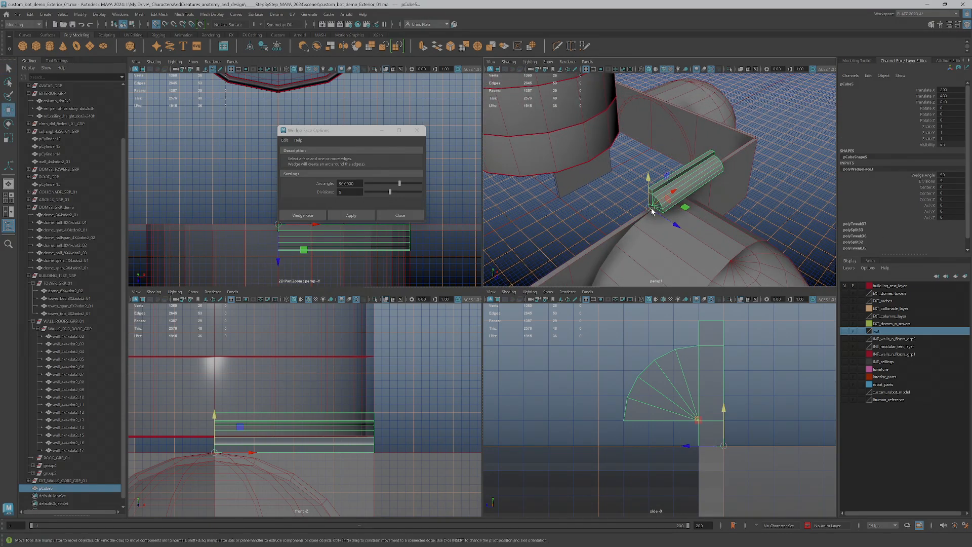
Try to move the isolated wedged piece to the origin and freeze its transformations.
click(729, 70)
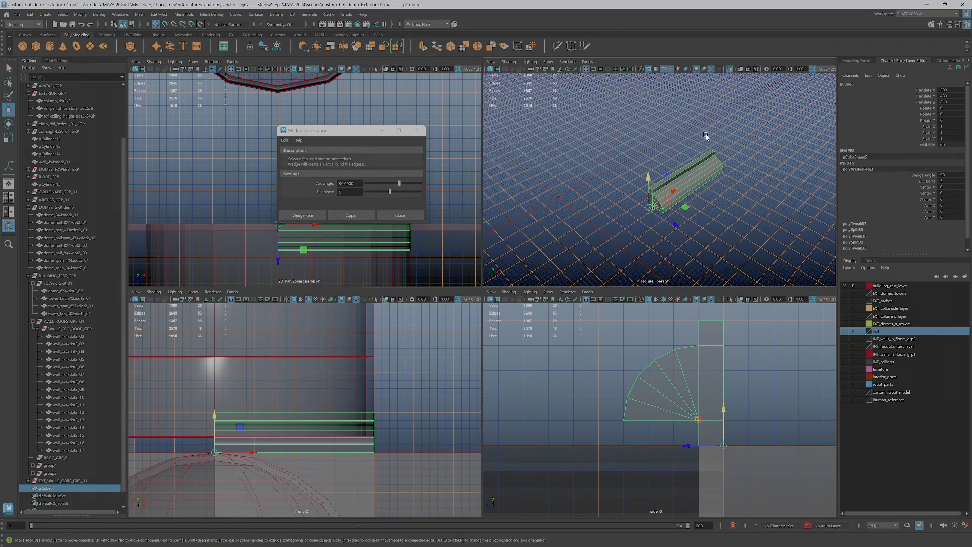
drag(653, 208, 559, 197)
key(f)
alt+drag(597, 227, 626, 256)
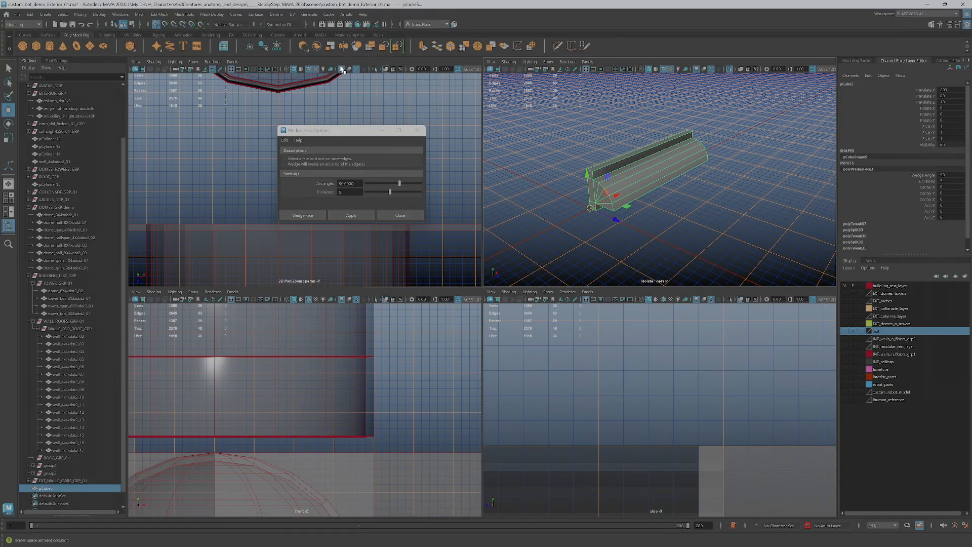
click(277, 46)
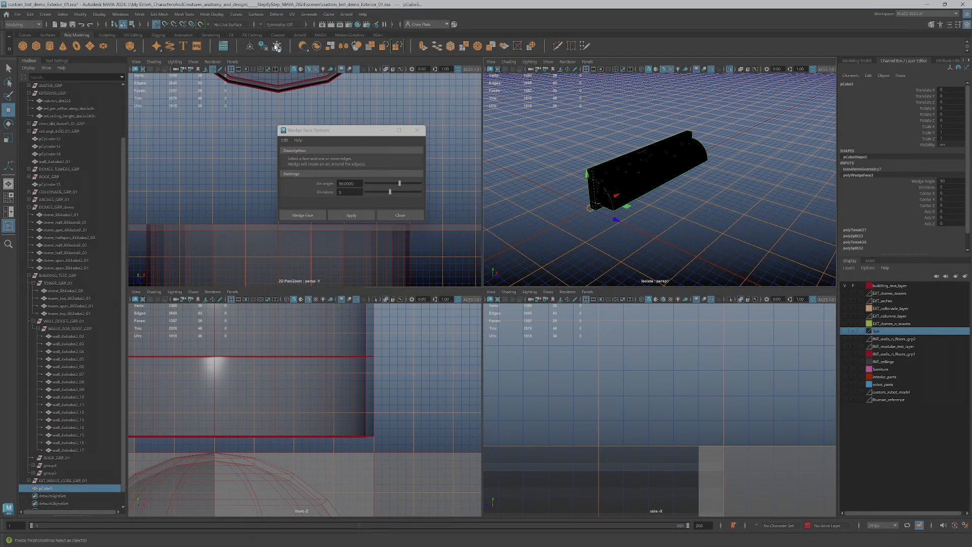
key(ctrl+z)
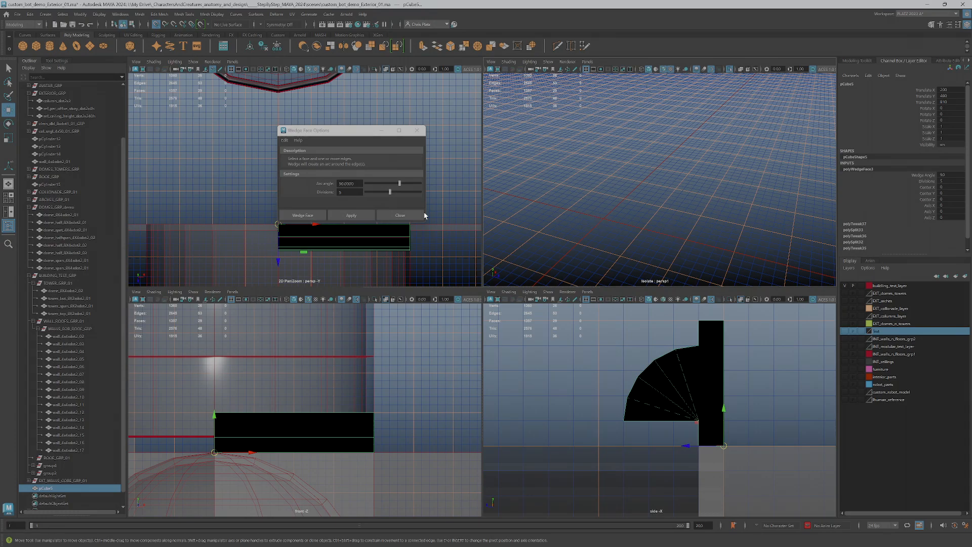
Close the Wedge Face options and bring the rest of the scene back into the perspective view.
click(394, 215)
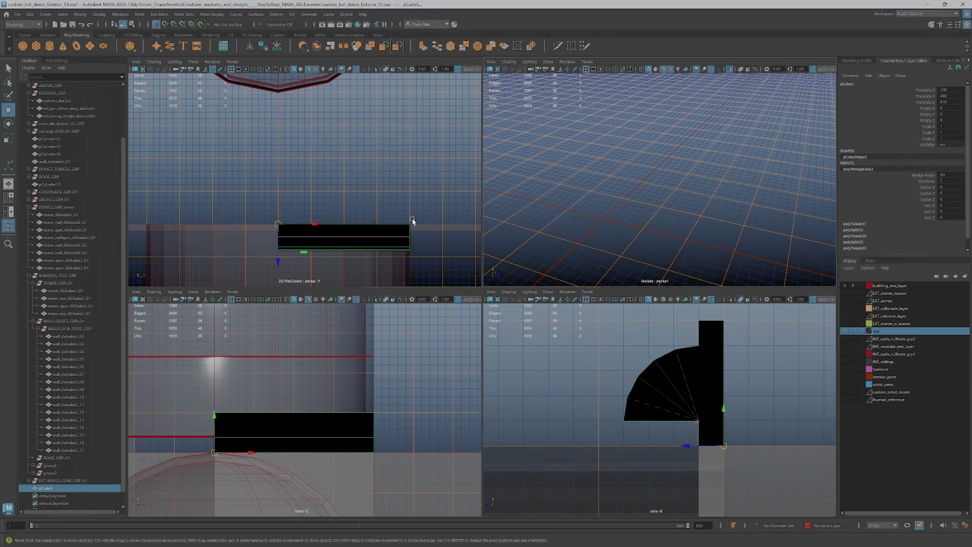
key(ctrl+1)
key(F8)
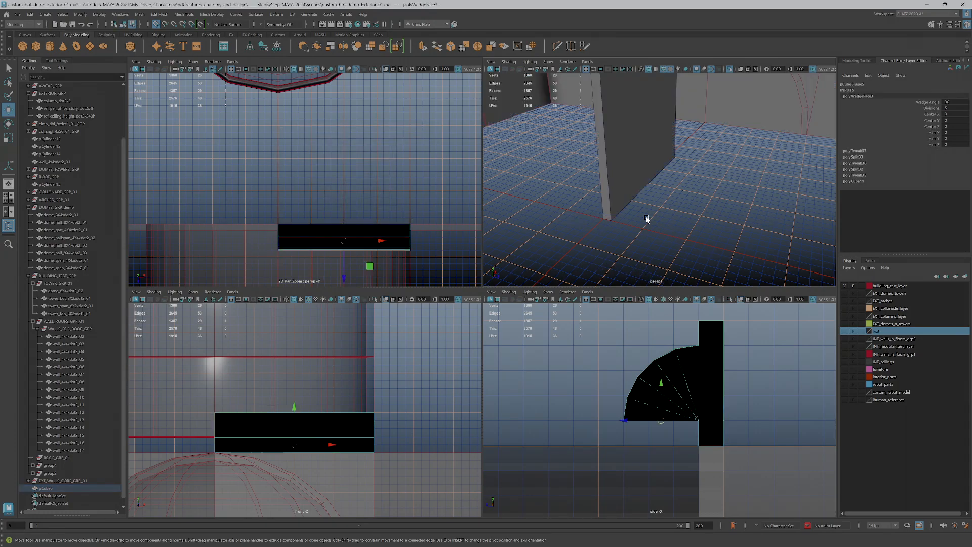
Select the flat wall panel standing at the origin and move it backward along Z to clear the spot.
click(686, 346)
scroll(681, 334, down, 1)
scroll(650, 243, down, 6)
mouse_move(648, 236)
alt+mouse_down()
mouse_move(638, 194)
mouse_move(645, 236)
alt+mouse_up()
scroll(644, 234, up, 3)
click(640, 233)
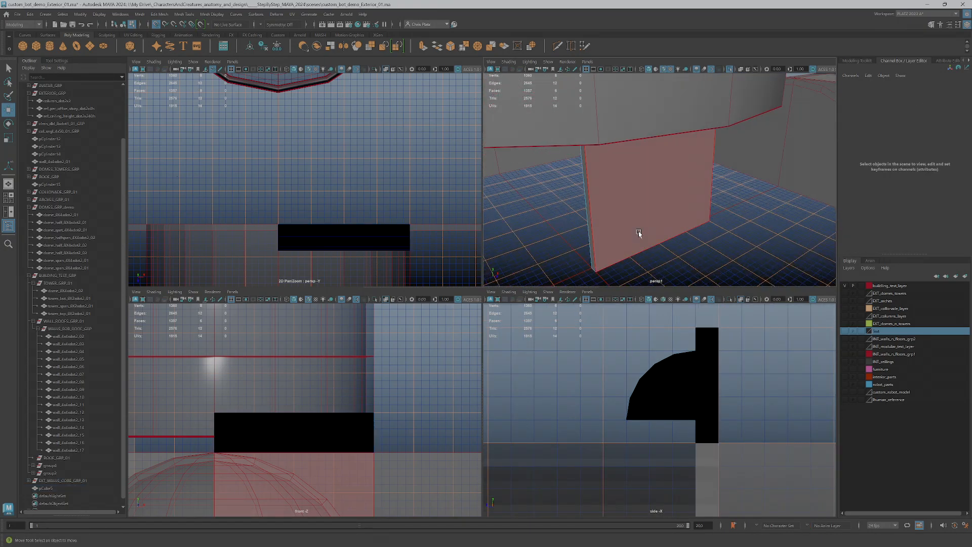
right_drag(630, 245, 651, 236)
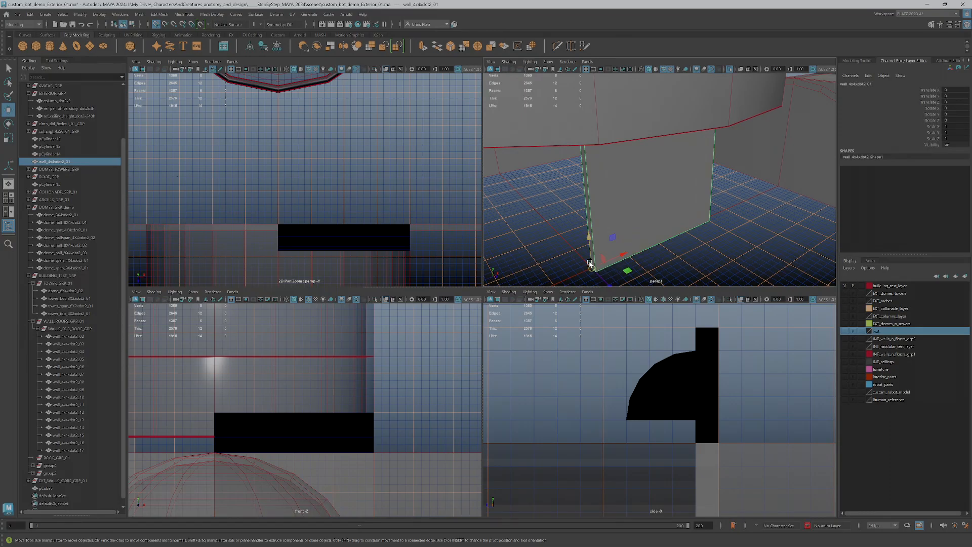
drag(599, 277, 543, 223)
Examine in the side view how the black wedged piece sits on top of the wall, and select it.
alt+drag(601, 242, 571, 229)
scroll(629, 359, down, 8)
alt+middle_drag(673, 425, 584, 372)
scroll(640, 383, down, 3)
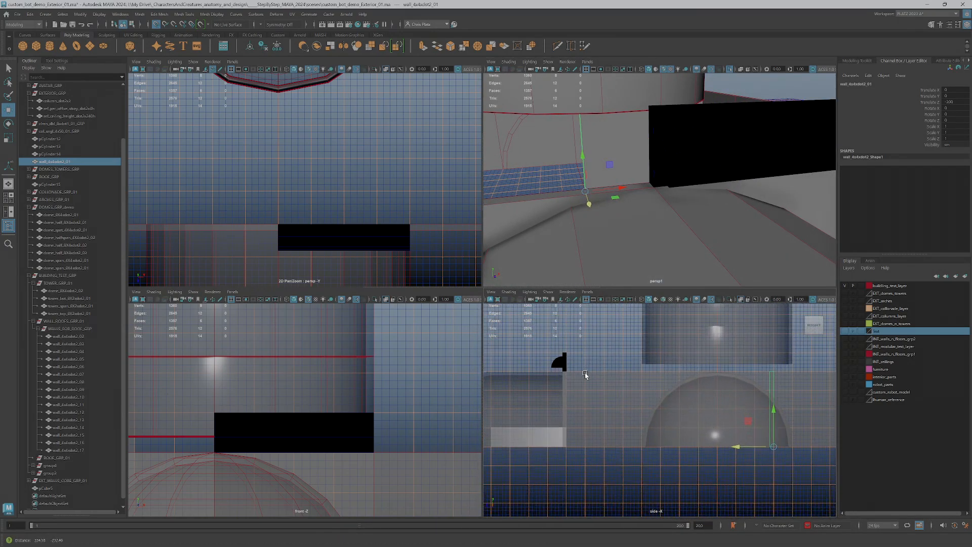
scroll(585, 373, up, 3)
alt+middle_drag(507, 361, 580, 373)
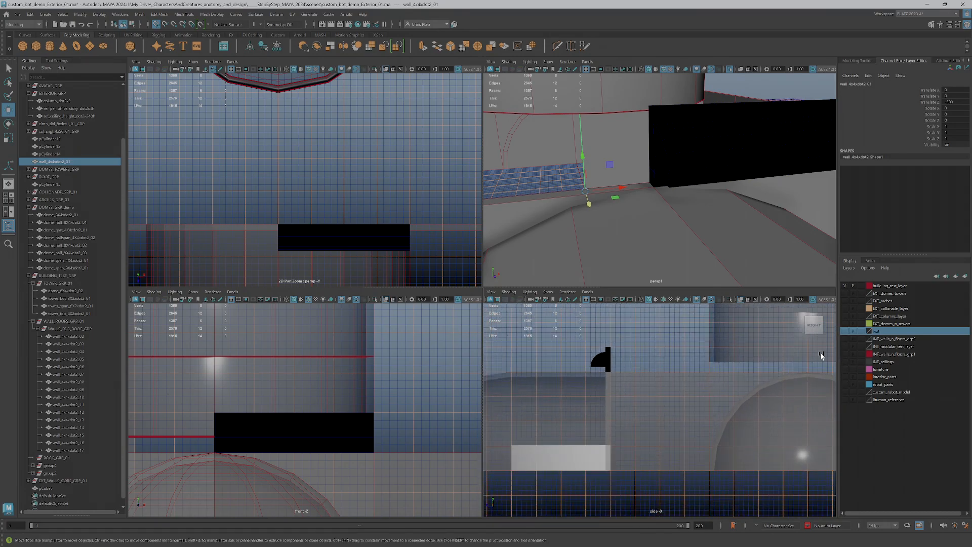
scroll(608, 352, up, 4)
alt+middle_drag(551, 353, 597, 400)
click(613, 379)
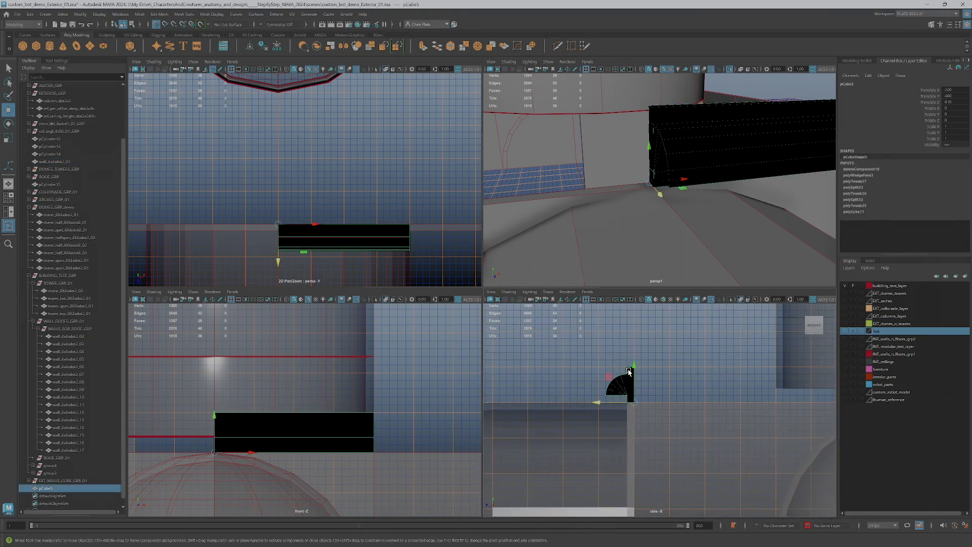
Bring the black wedged piece from the wall top down to the ground grid near the origin.
scroll(666, 180, down, 6)
mouse_move(666, 180)
alt+mouse_down()
mouse_move(680, 190)
mouse_move(557, 199)
alt+mouse_up()
key(ctrl+z)
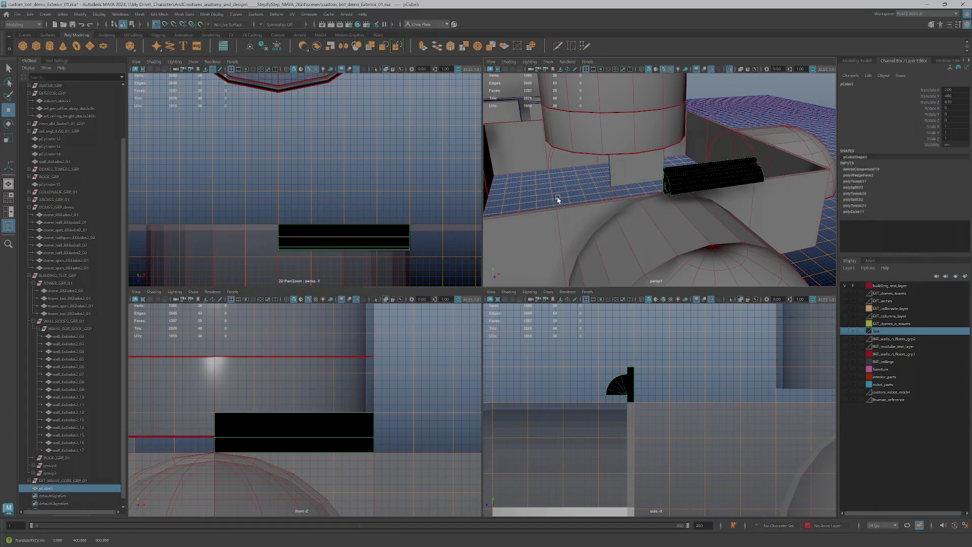
right_drag(697, 181, 727, 170)
key(w)
alt+drag(695, 210, 650, 223)
key(f)
drag(548, 267, 549, 254)
scroll(652, 240, down, 4)
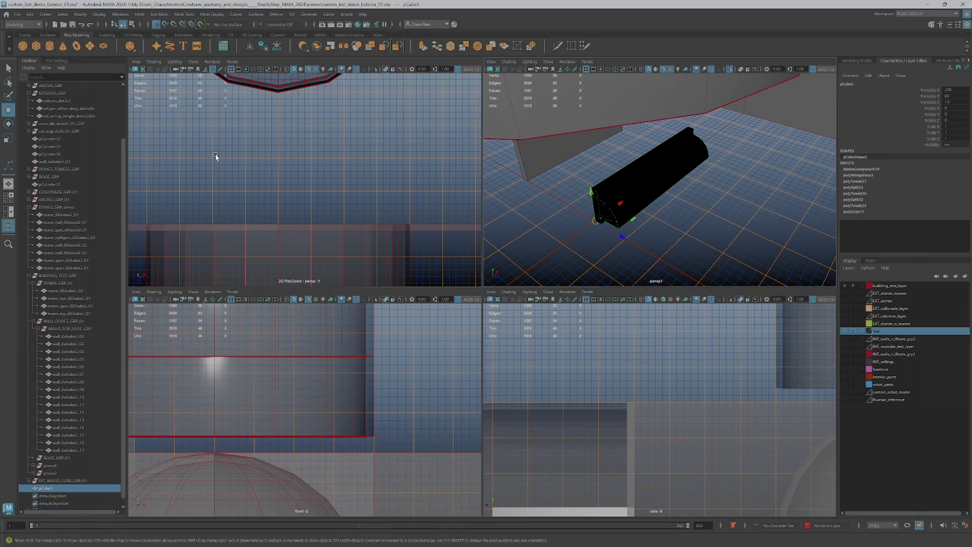
Start exporting the selected wedged piece as roof_span_4x1xdot2_01 in OBJ format.
click(18, 12)
click(29, 14)
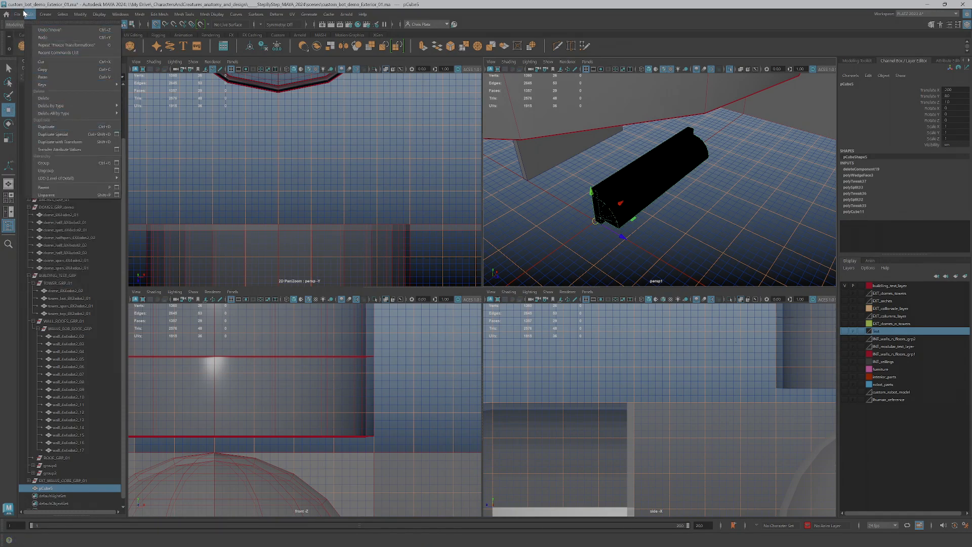
click(39, 123)
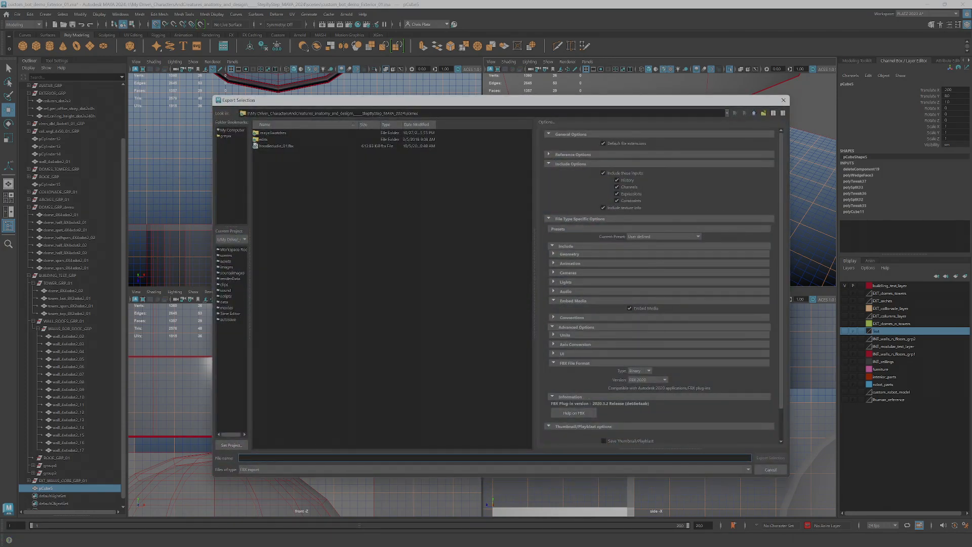
text(roof_span_4x1xdot2_01)
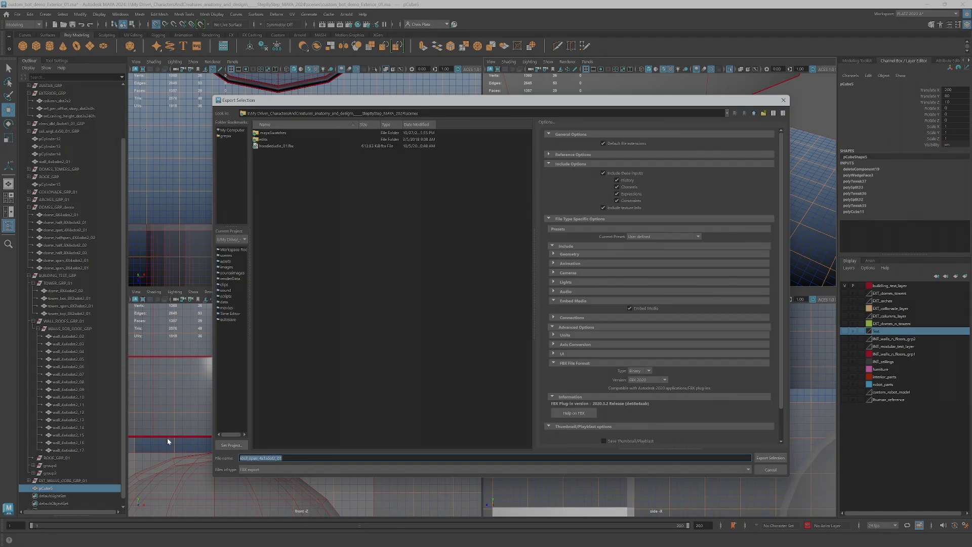
click(321, 470)
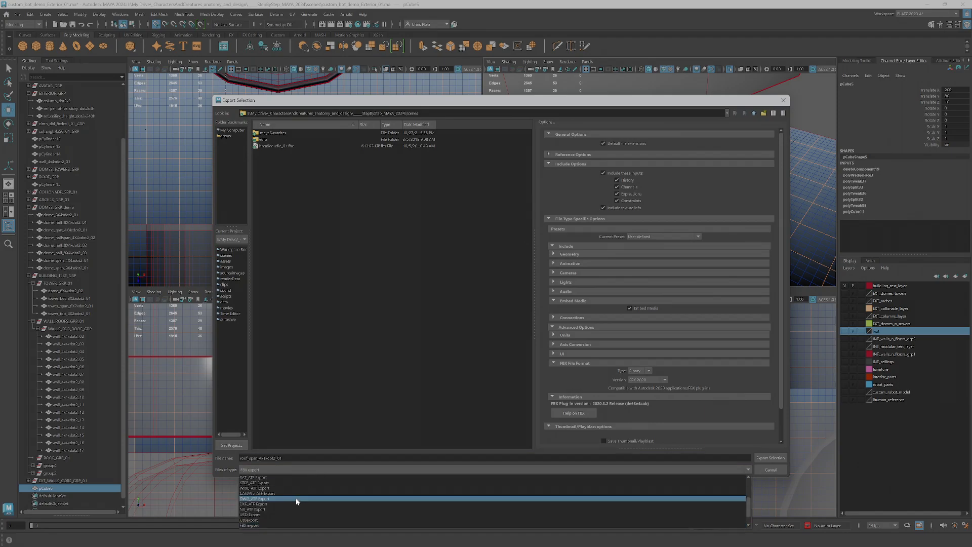
click(278, 521)
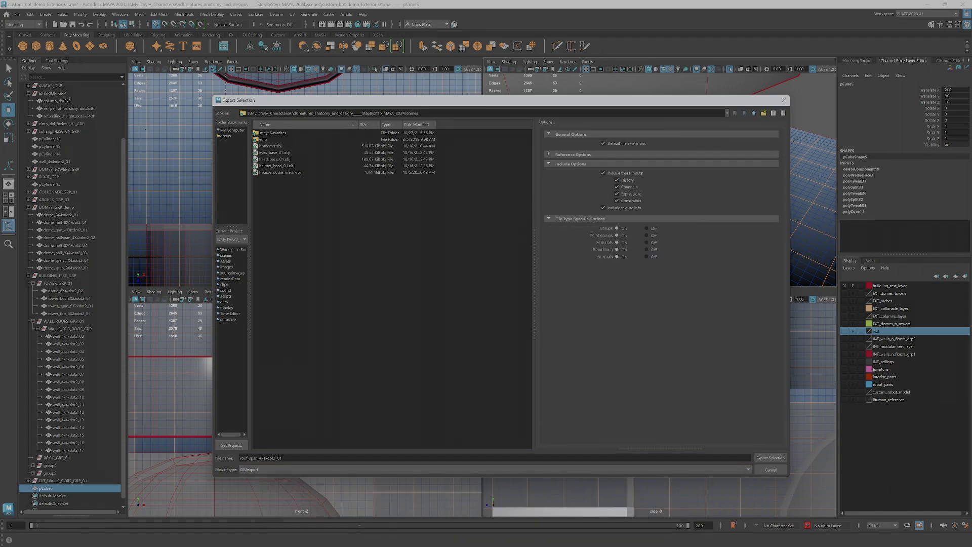
Create a folder named OBJ_clearing in the project directory and export the selected piece into it.
drag(459, 105, 577, 103)
click(819, 93)
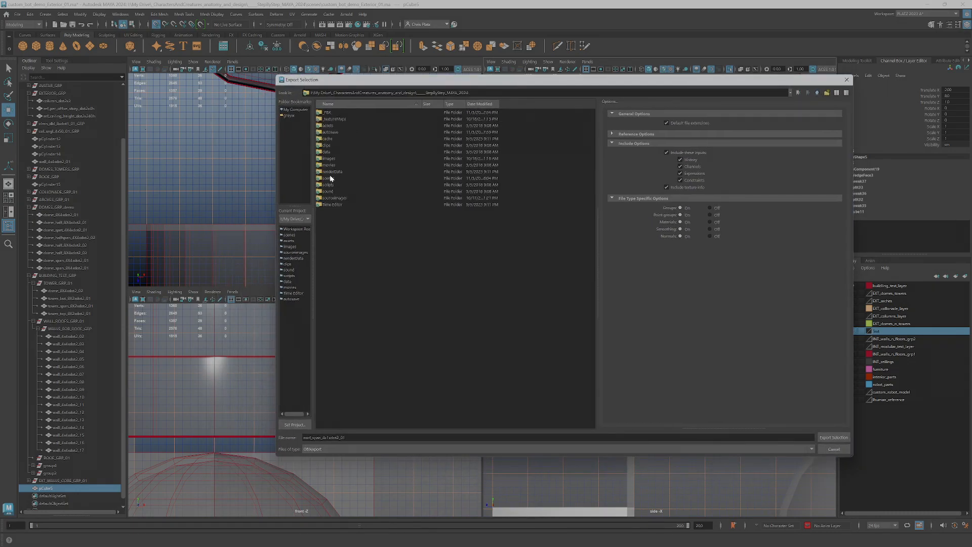
right_click(423, 240)
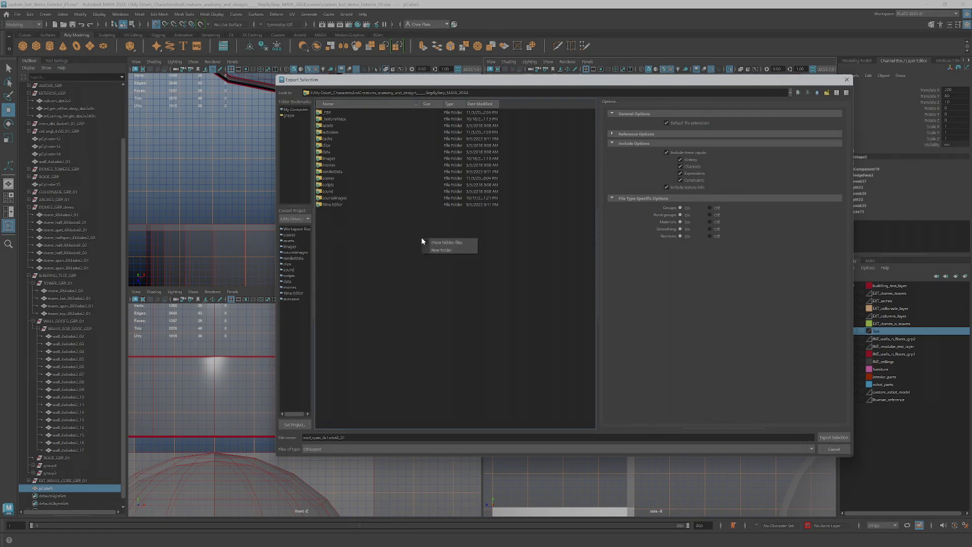
click(441, 250)
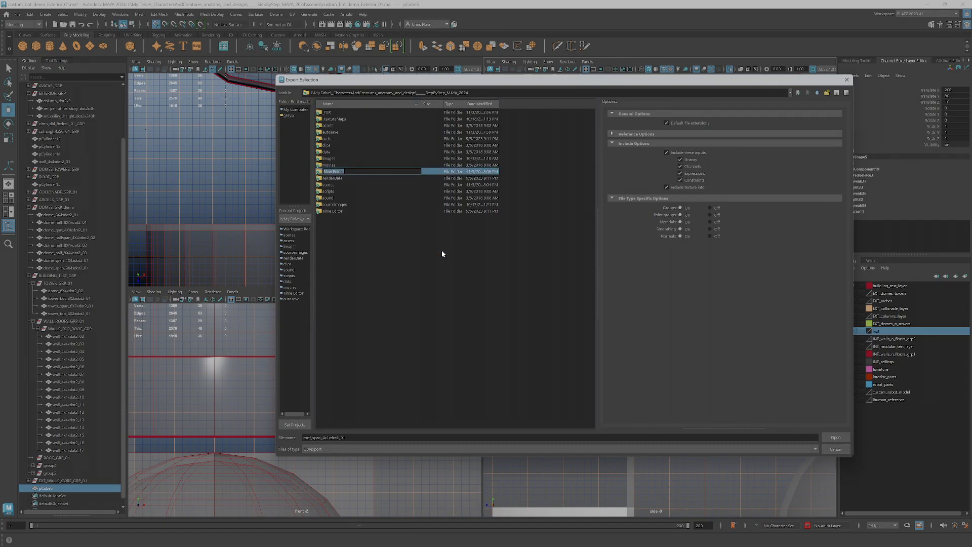
text(ObJ_clearing)
key(Return)
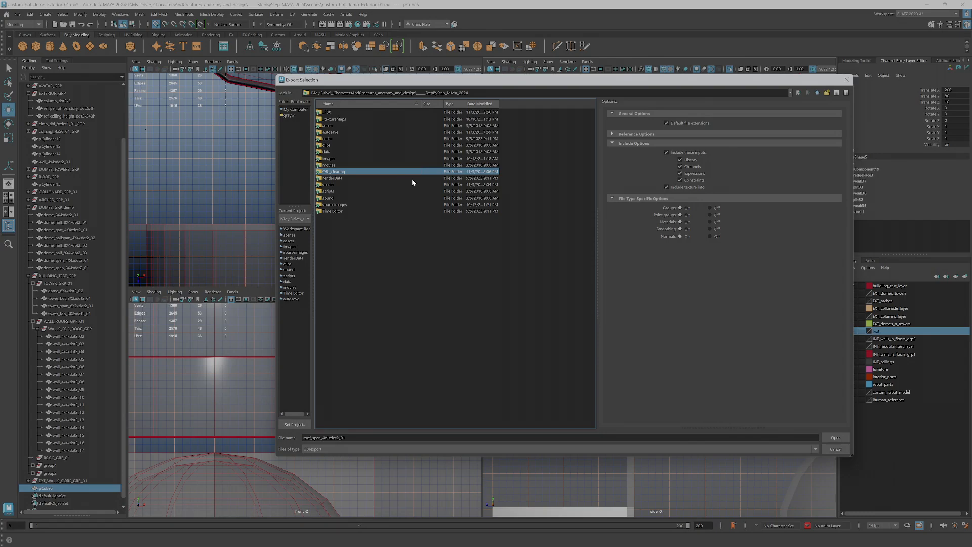
double_click(351, 173)
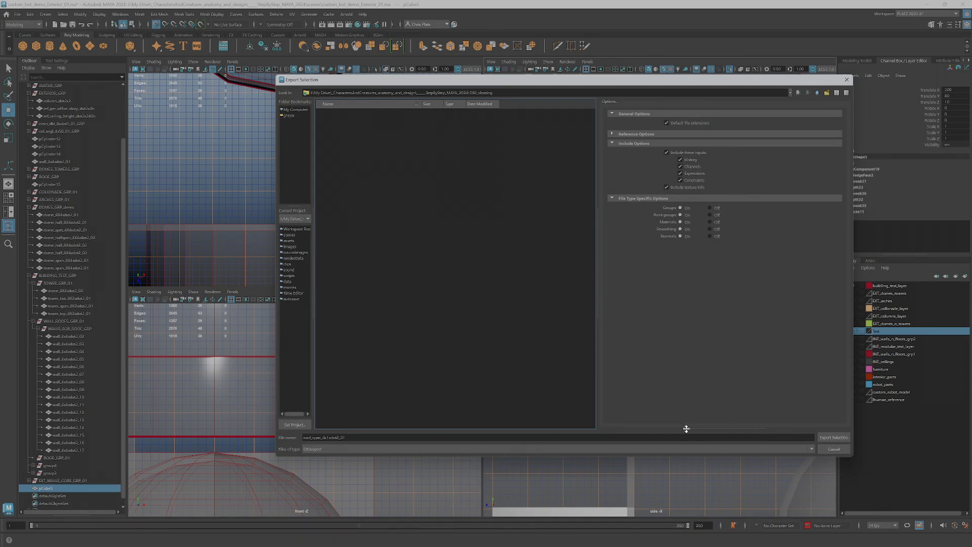
click(833, 437)
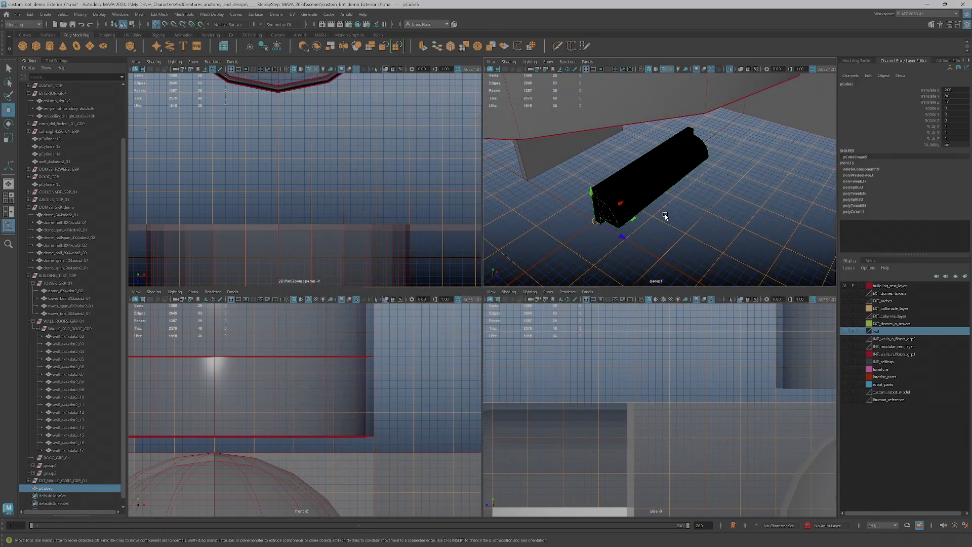
Delete the black wedged piece from the scene and import roof_span_4x1xdot2_01.obj from the OBJ_clearing folder.
key(Delete)
click(30, 14)
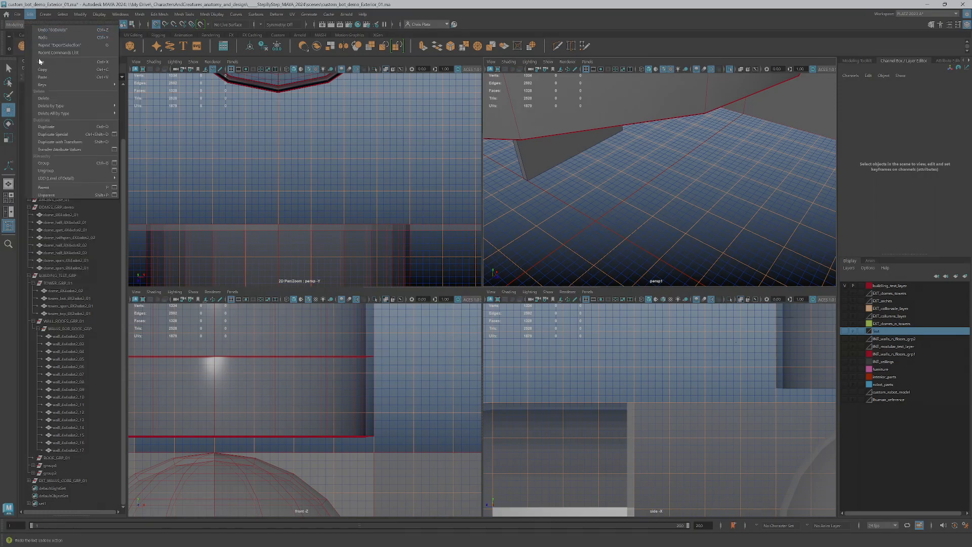
click(17, 15)
click(46, 99)
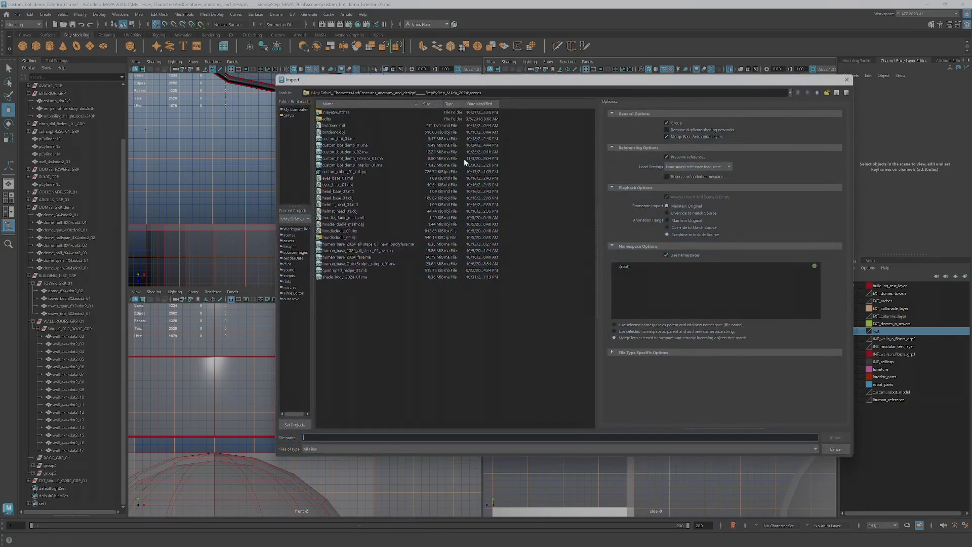
click(827, 92)
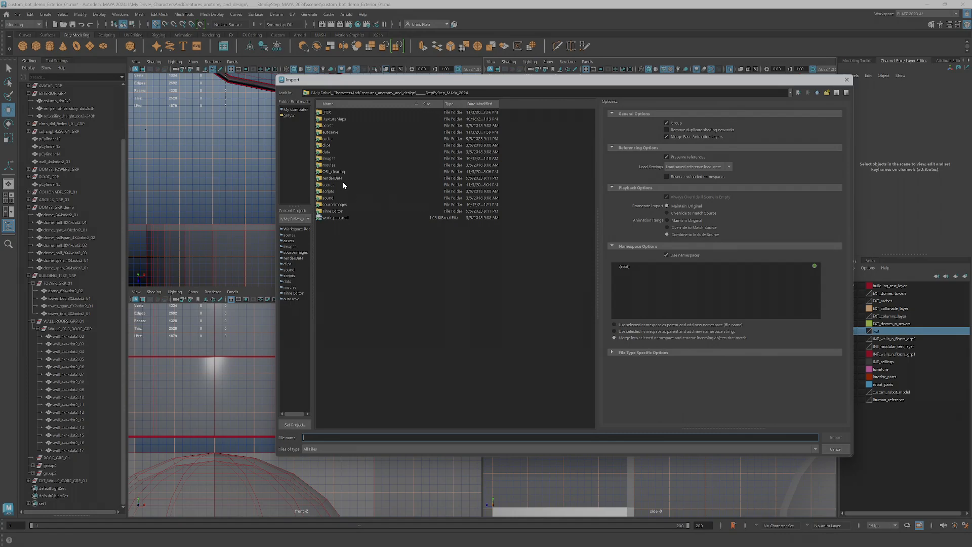
double_click(333, 172)
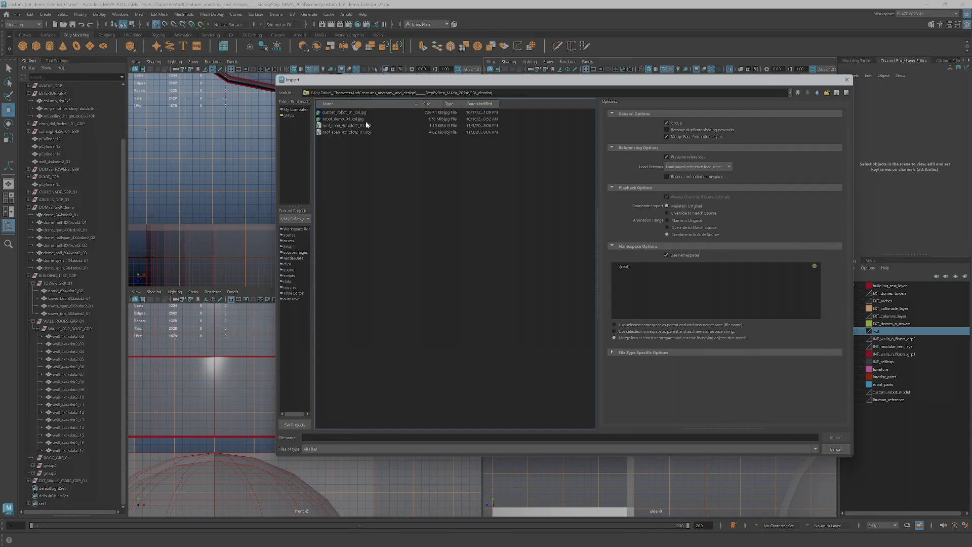
click(349, 132)
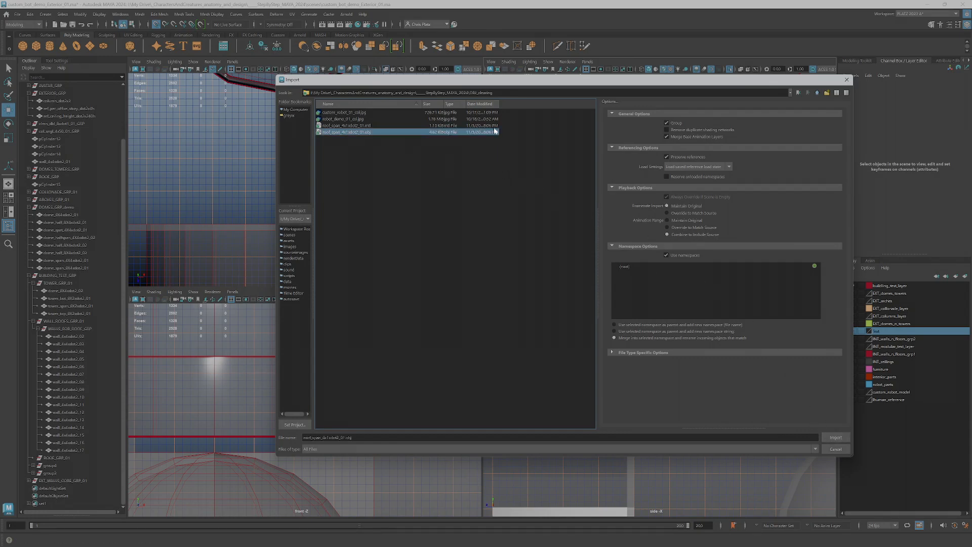
click(835, 437)
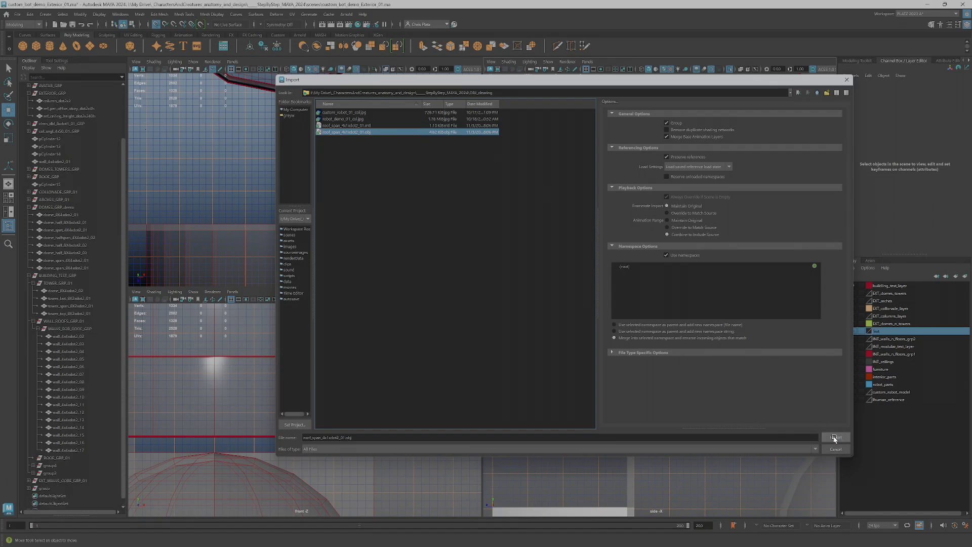
Reverse the normals of the imported roof piece.
click(627, 208)
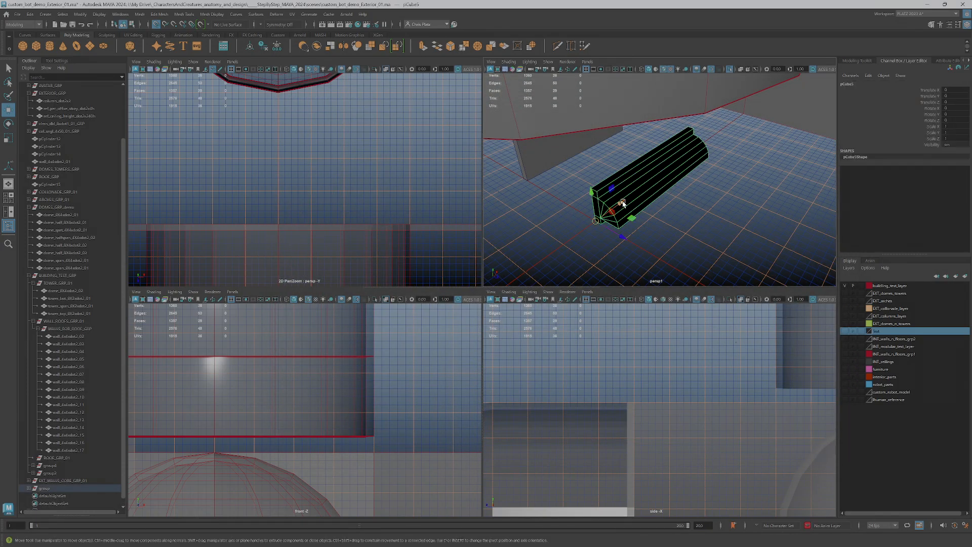
click(212, 14)
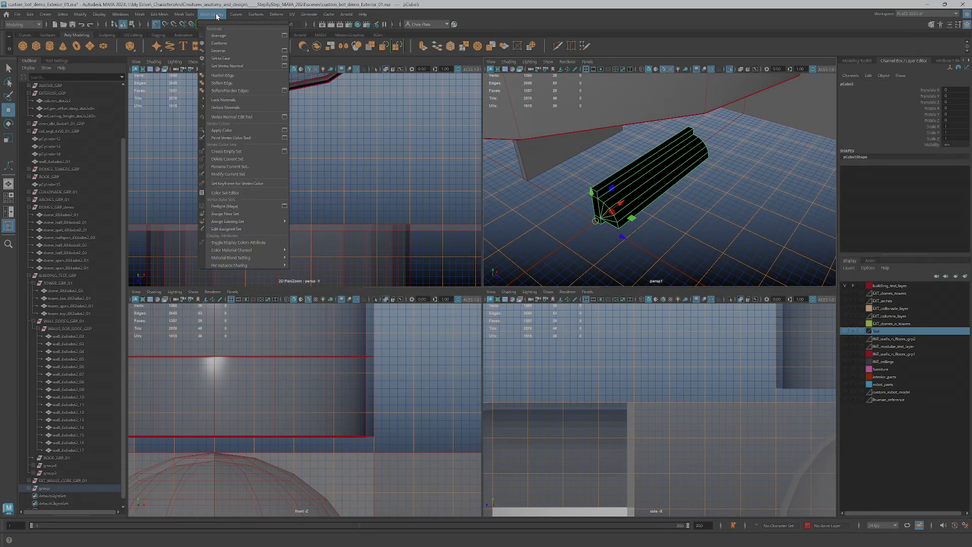
click(226, 51)
click(599, 245)
click(617, 212)
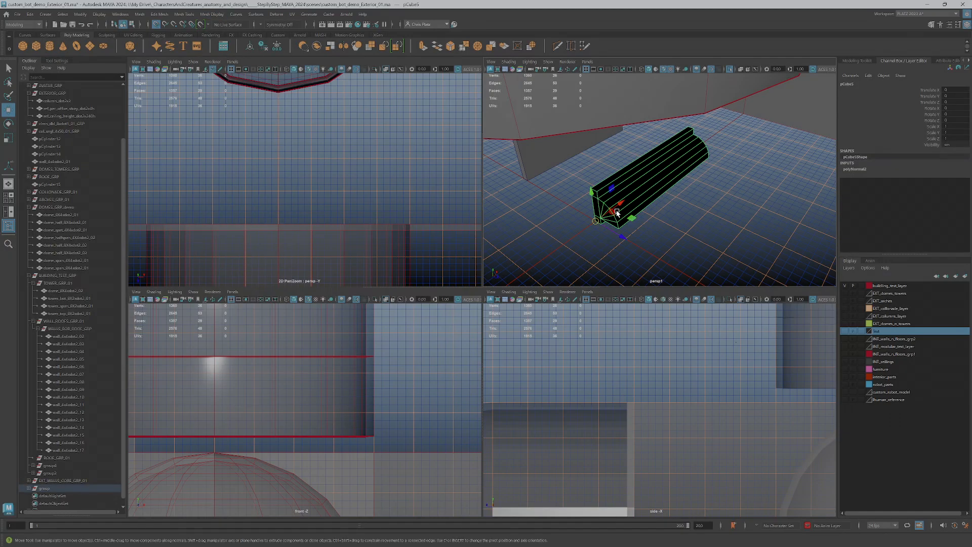
Examine the imported roof piece's curved faces and fan-shaped end cap up close in face selection mode.
key(f)
scroll(607, 205, down, 3)
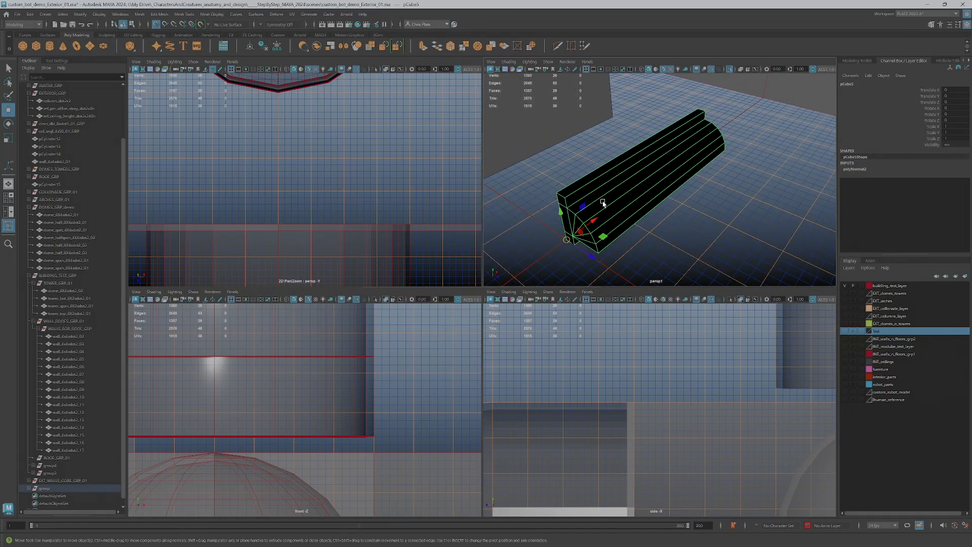
right_drag(625, 223, 622, 236)
click(620, 222)
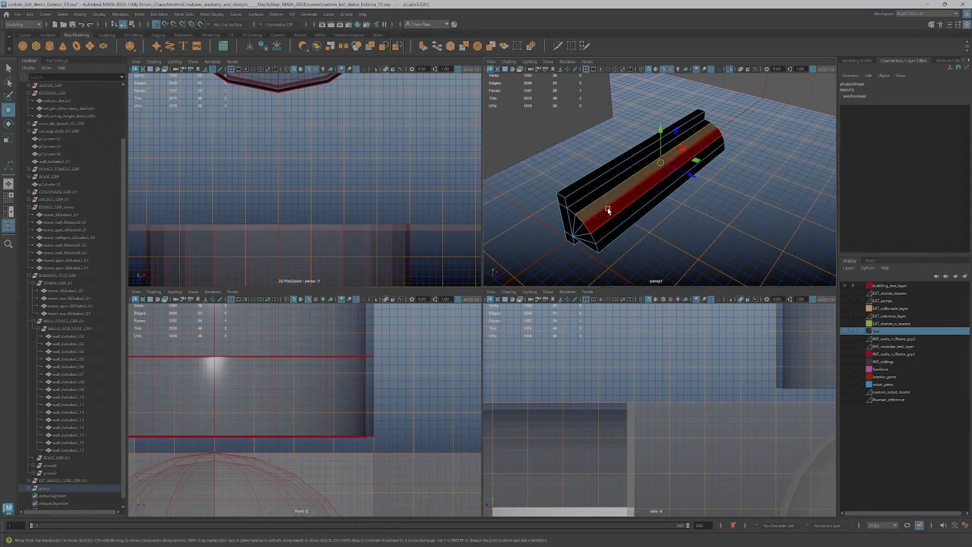
alt+drag(627, 211, 647, 196)
scroll(643, 197, up, 6)
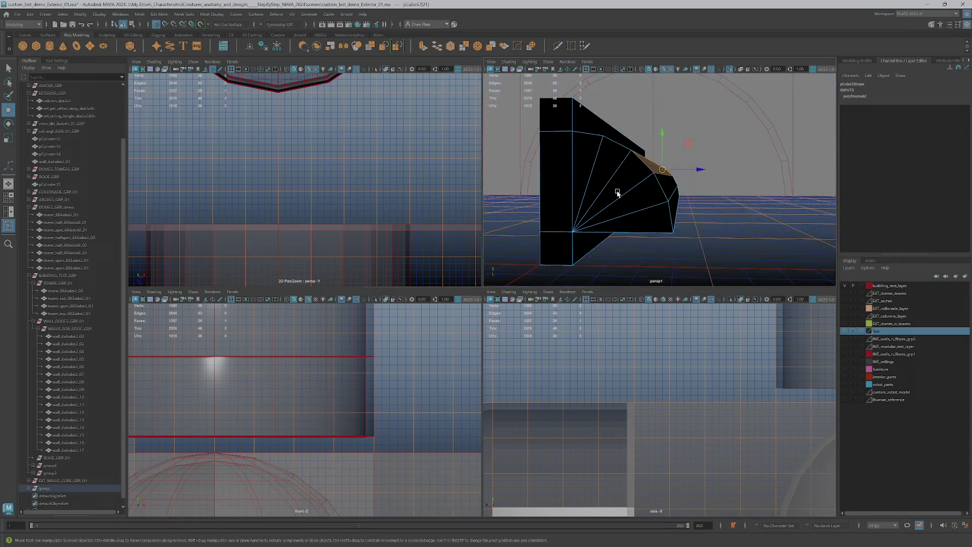
click(622, 190)
click(645, 243)
scroll(665, 218, down, 2)
alt+drag(664, 220, 653, 231)
click(703, 197)
scroll(702, 198, down, 3)
alt+drag(700, 211, 644, 230)
scroll(644, 230, down, 6)
Delete the farther of the two adjoining grey roof pieces.
right_drag(632, 203, 648, 176)
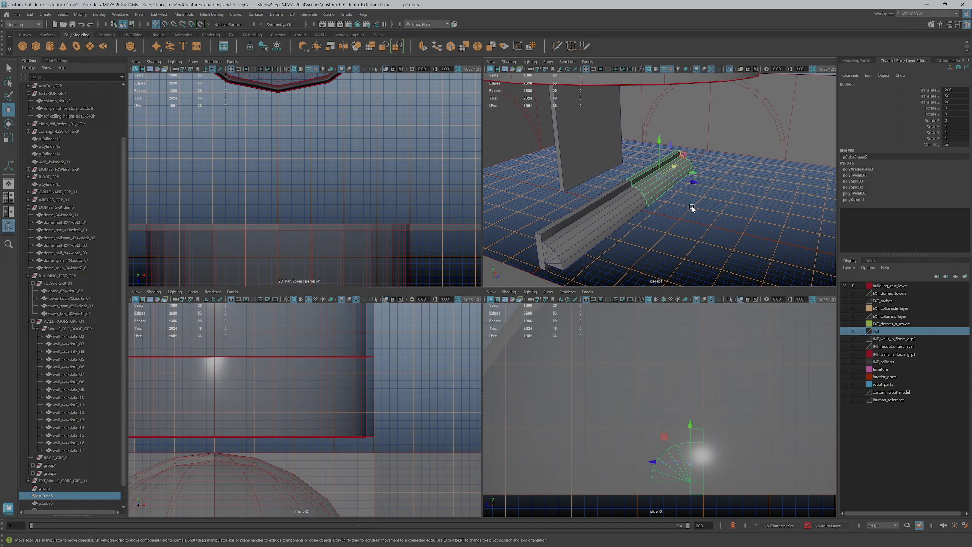
alt+drag(685, 210, 664, 200)
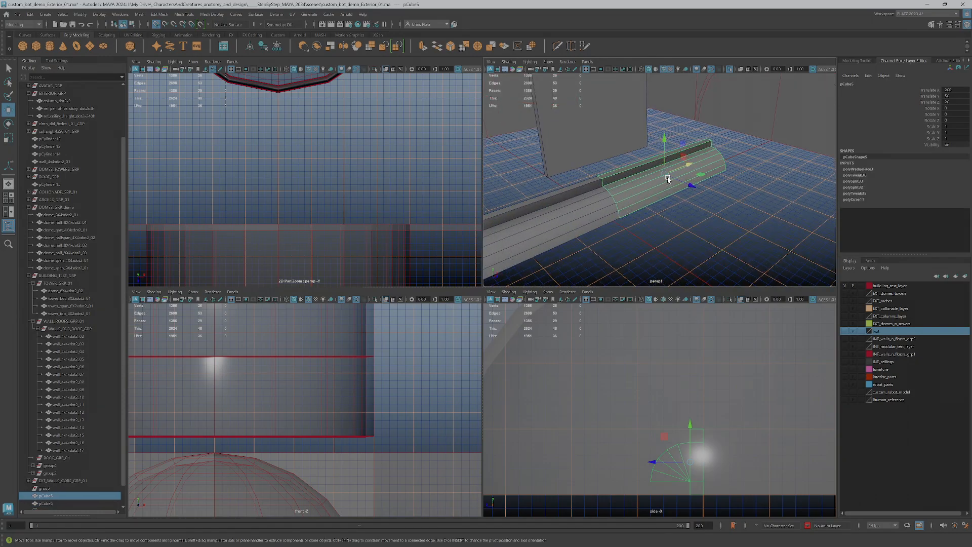
key(Delete)
Place the remaining roof piece's pivot at the lower back corner of its end cap and snap the piece to the world origin.
click(608, 196)
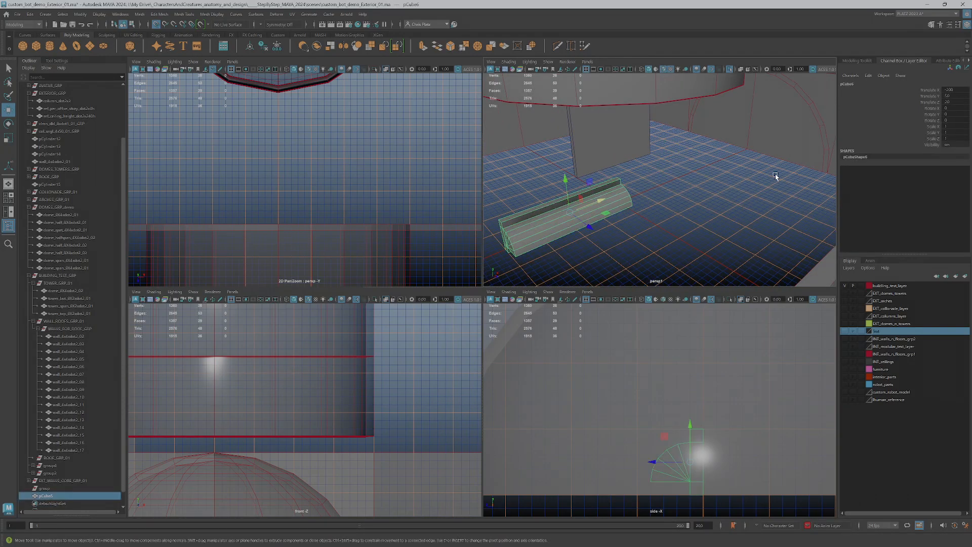
key(f)
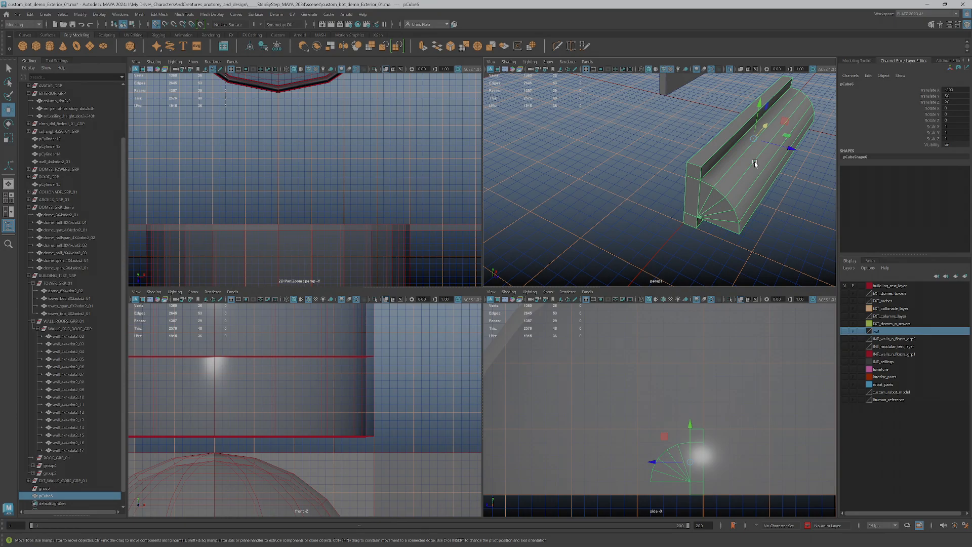
key(d)
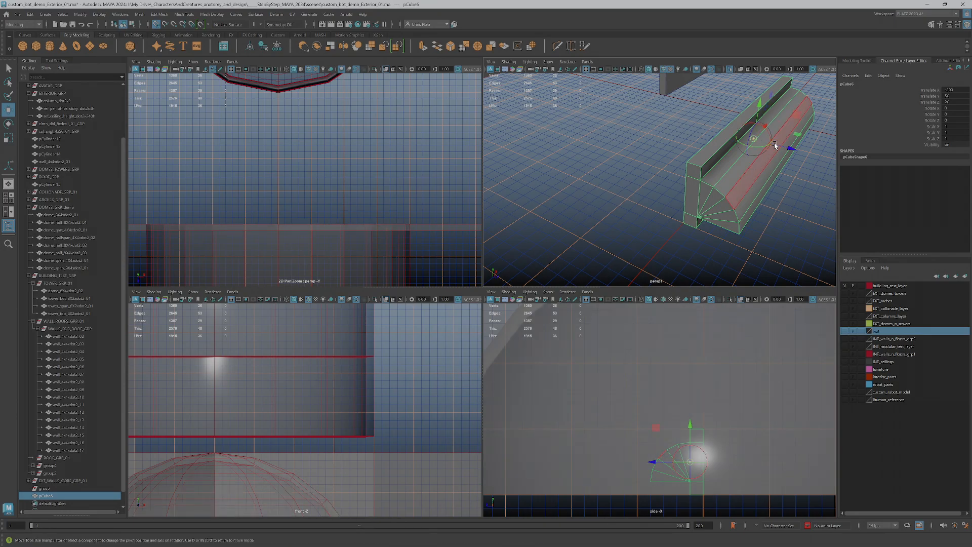
drag(754, 138, 773, 120)
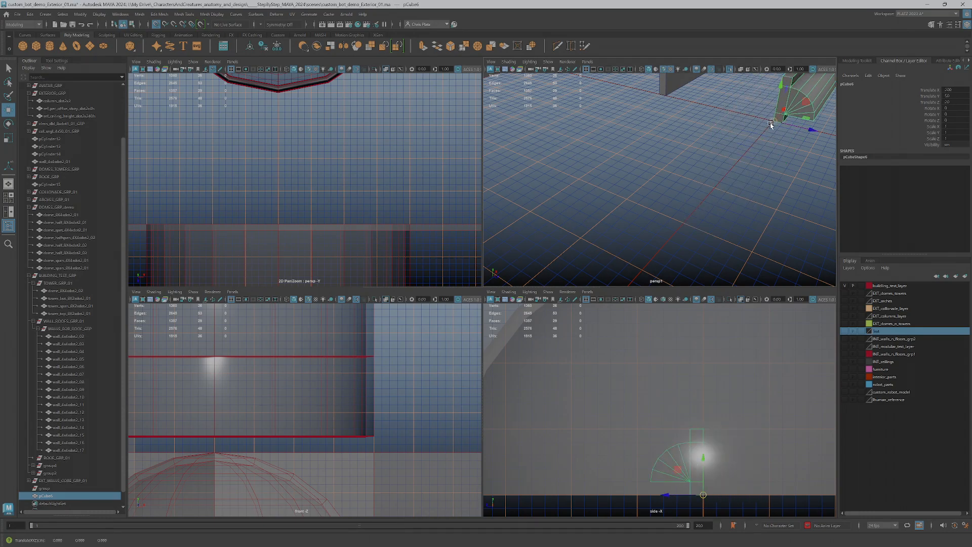
alt+middle_drag(773, 120, 662, 241)
alt+right_drag(661, 241, 668, 229)
alt+drag(668, 230, 754, 216)
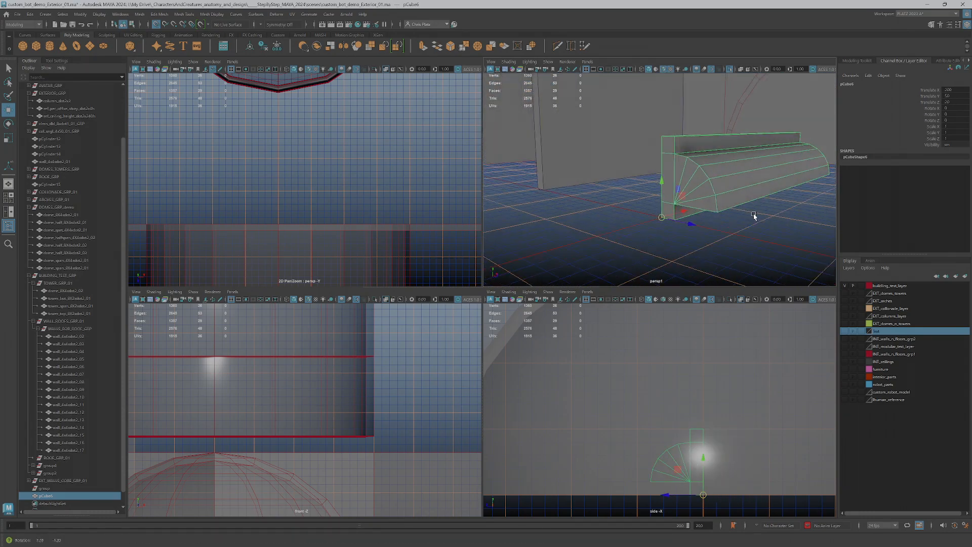
Freeze the roof piece's transformations and delete its construction history.
scroll(754, 216, up, 5)
scroll(730, 169, down, 5)
alt+drag(730, 169, 737, 211)
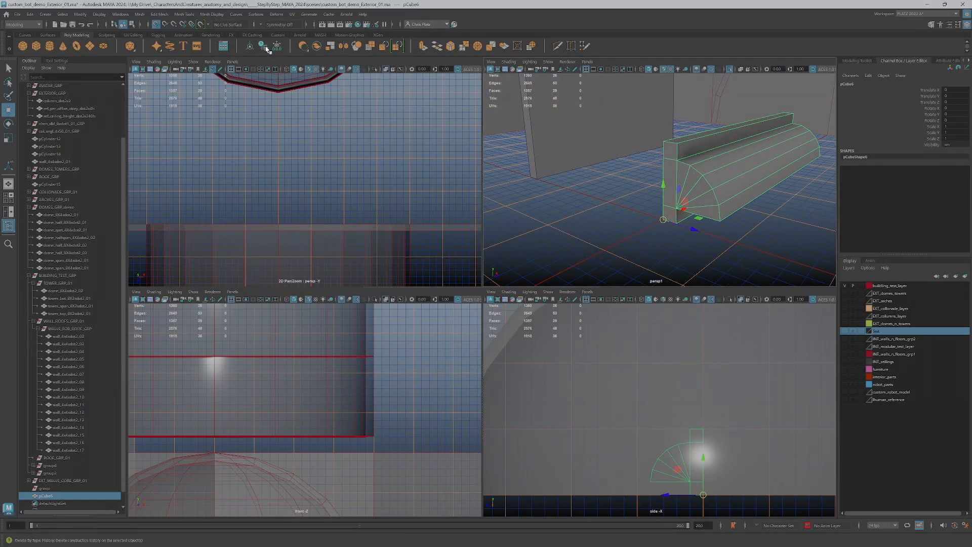
scroll(726, 232, down, 5)
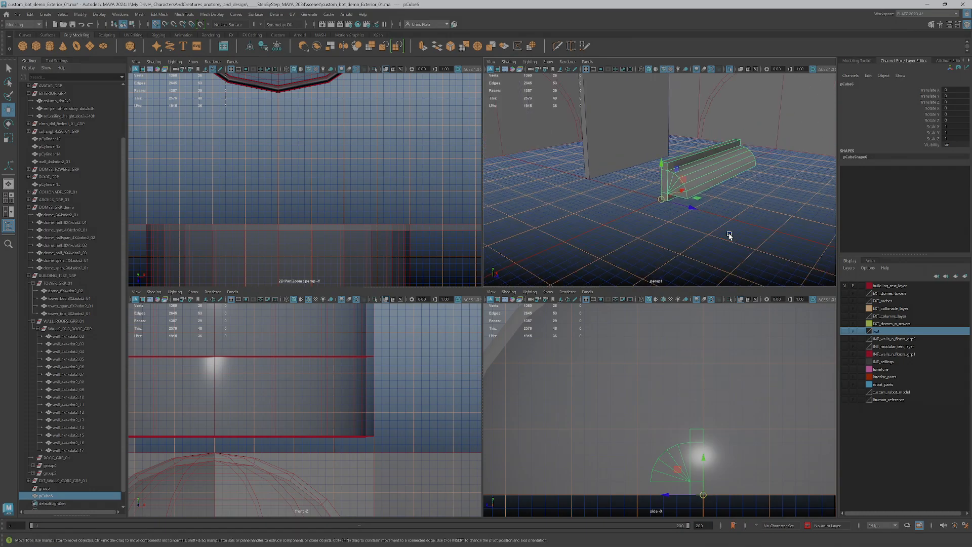
Move the roof piece up onto the building and snap its pivot corner to the wall's top edge above the arched roof span.
key(space)
key(f)
scroll(678, 226, down, 5)
alt+drag(676, 245, 608, 296)
alt+right_drag(608, 296, 532, 283)
drag(481, 301, 590, 310)
scroll(556, 304, up, 5)
scroll(527, 318, up, 5)
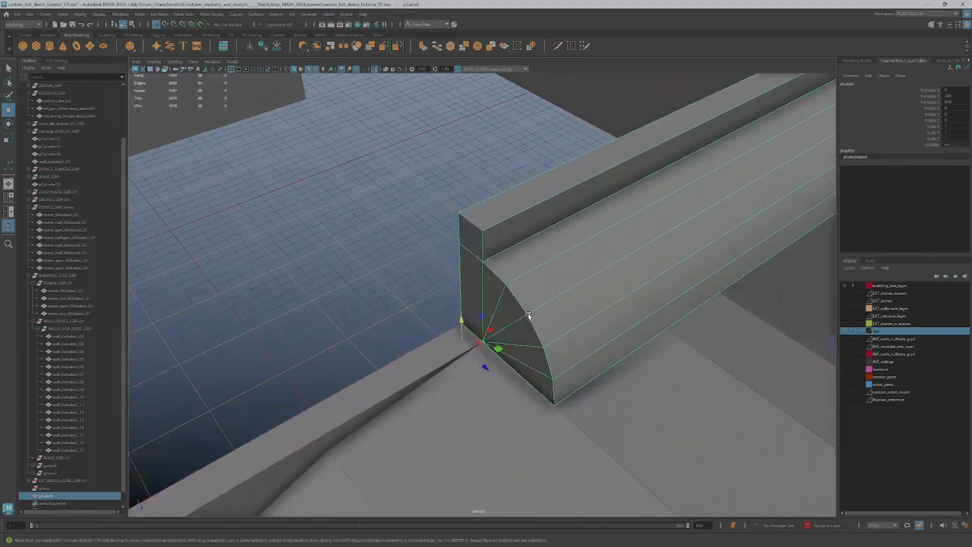
scroll(710, 223, up, 3)
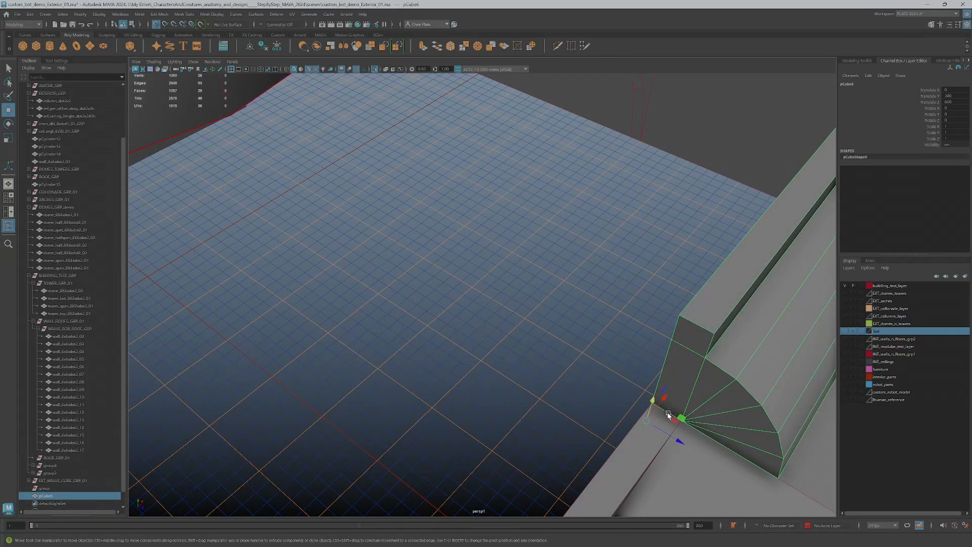
drag(658, 429, 653, 397)
scroll(658, 405, down, 10)
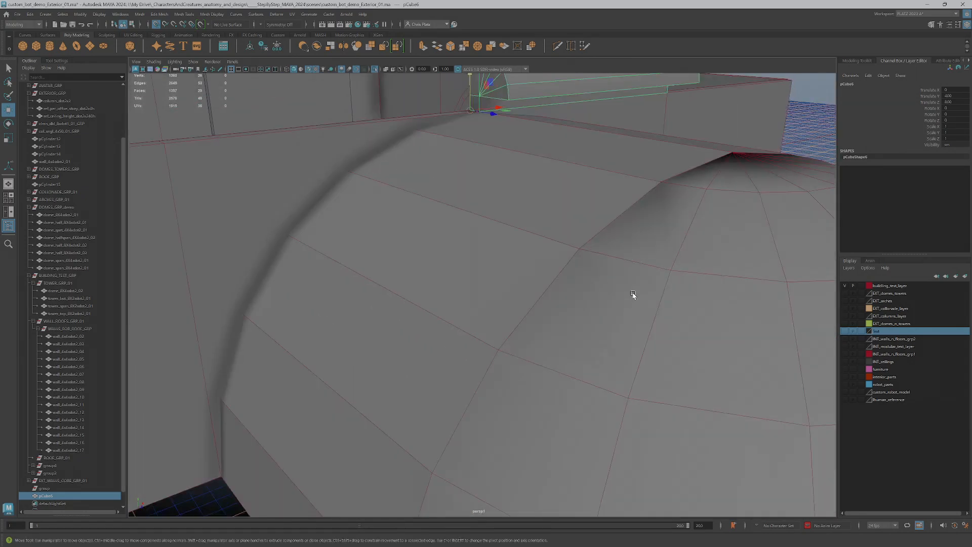
Duplicate the roof piece end to end along the wall's top edge until the row reaches the building corner.
alt+drag(640, 325, 238, 225)
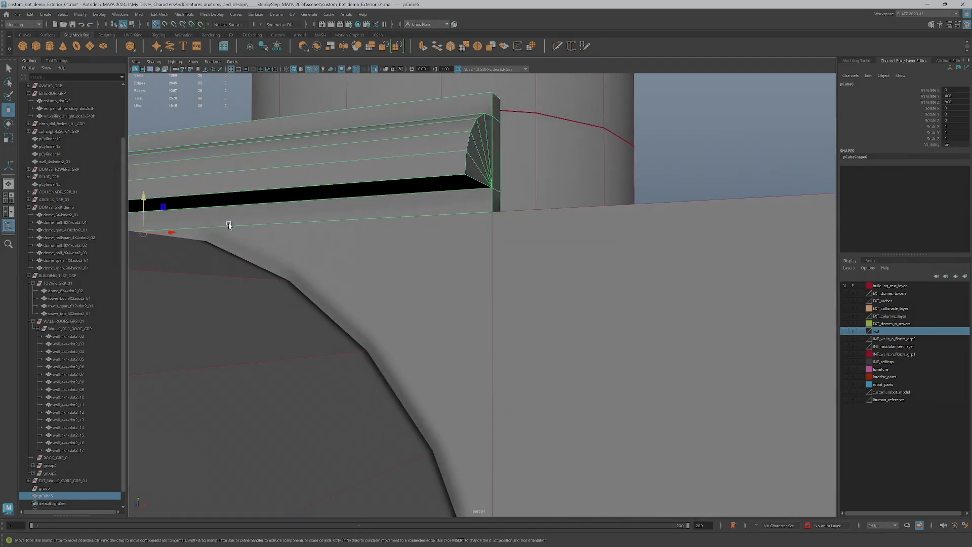
alt+drag(368, 202, 415, 213)
alt+drag(638, 305, 722, 310)
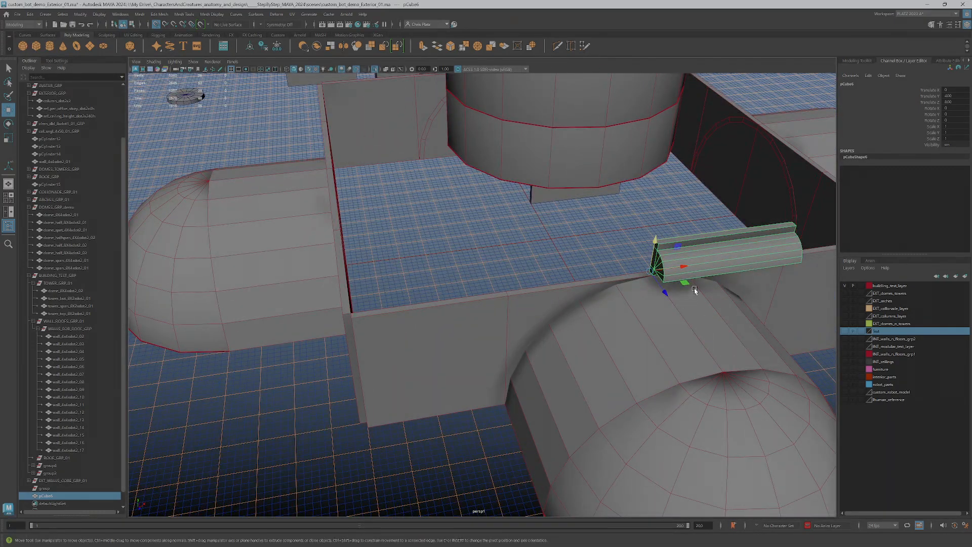
mouse_move(678, 266)
shift+mouse_down()
mouse_move(557, 276)
mouse_move(535, 290)
mouse_move(374, 314)
shift+mouse_up()
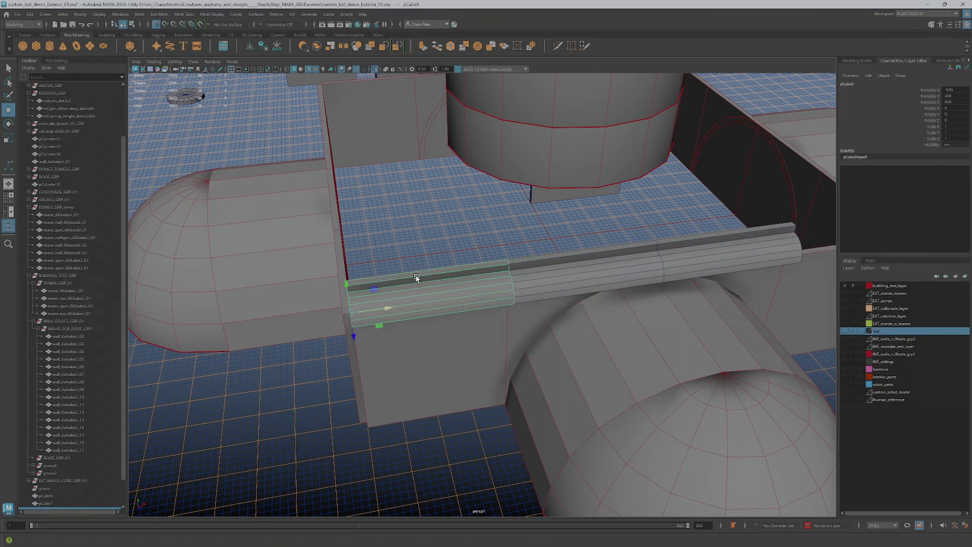
Select the upright end-cap faces of the roof piece at the building corner in face selection mode.
alt+drag(677, 278, 729, 282)
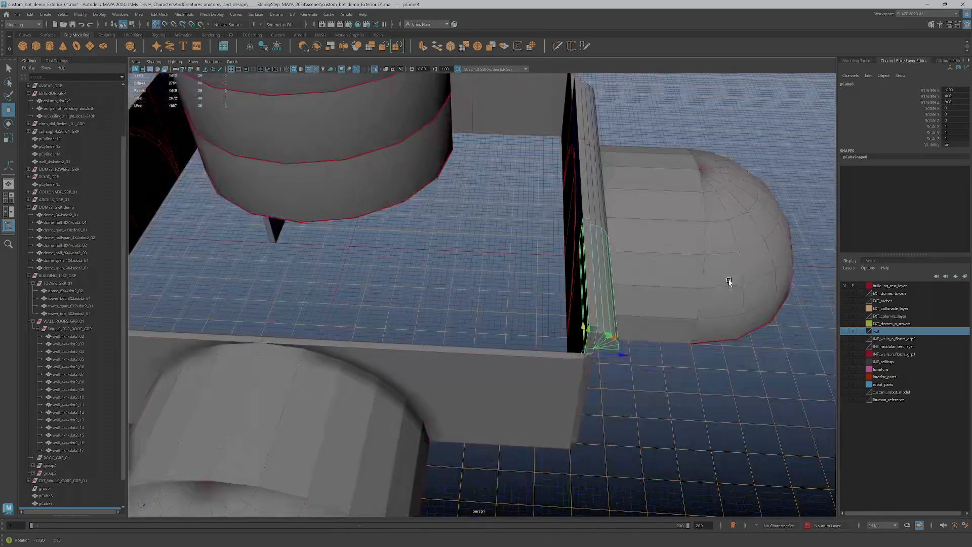
alt+middle_drag(672, 342, 644, 298)
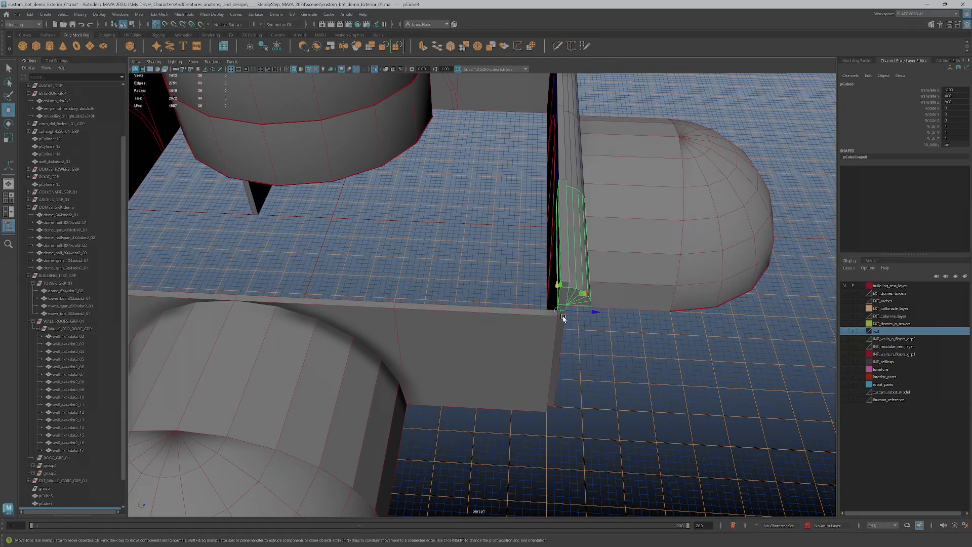
scroll(562, 321, up, 5)
alt+middle_drag(562, 321, 481, 314)
alt+drag(511, 304, 587, 293)
alt+middle_drag(595, 274, 564, 252)
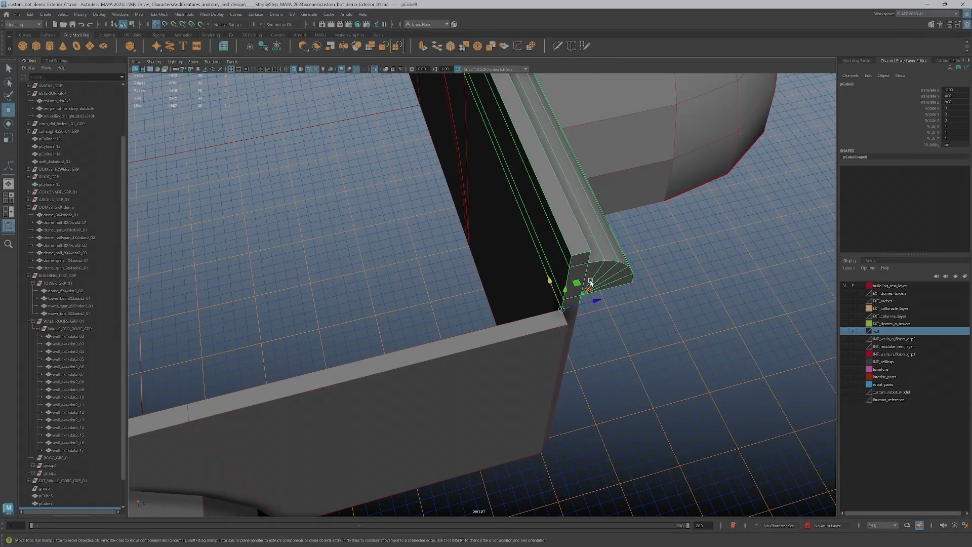
alt+drag(584, 278, 572, 263)
alt+middle_drag(566, 245, 531, 258)
alt+drag(529, 217, 548, 246)
scroll(555, 247, up, 3)
right_drag(601, 249, 601, 264)
click(605, 216)
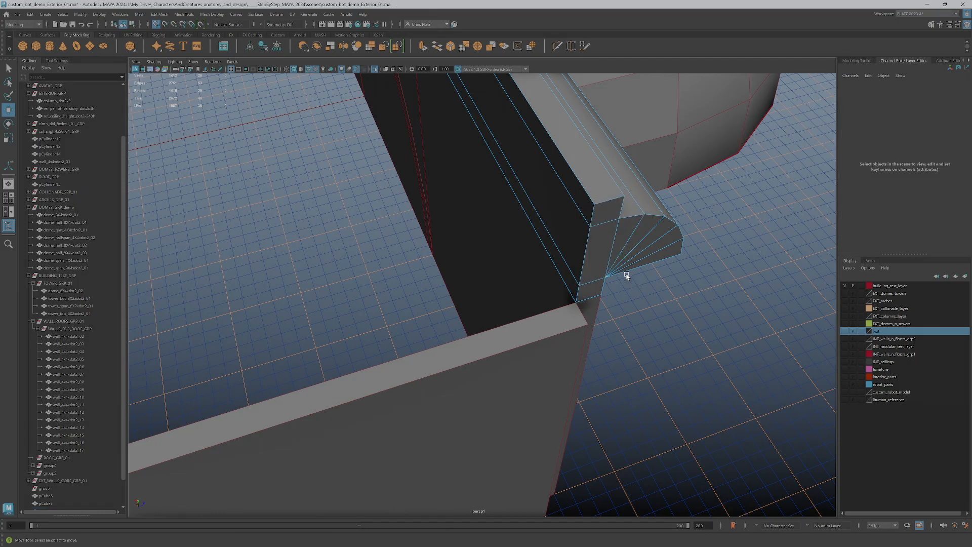
click(596, 244)
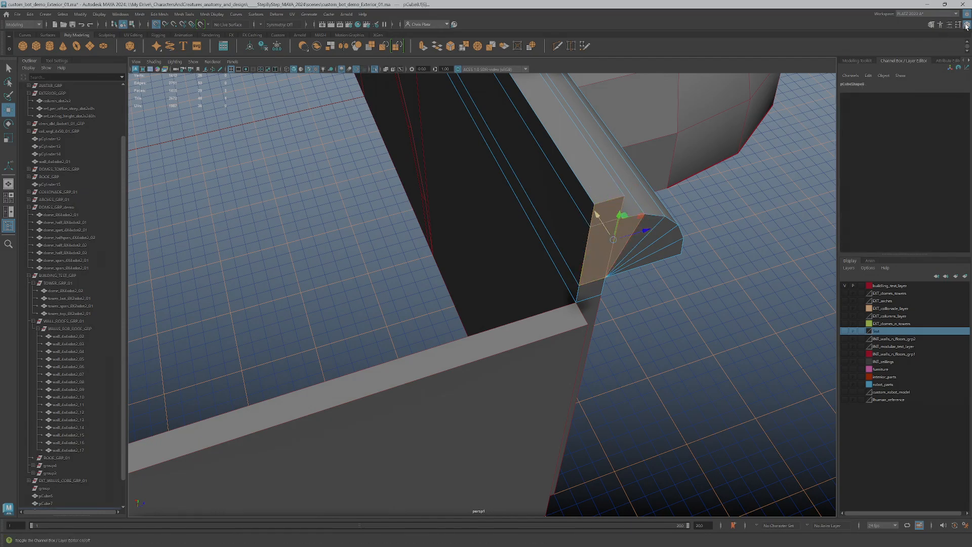
Enable multi-component selection, add the fan faces and inner vertical edge of the end cap, and try Wedge Face before undoing it.
click(933, 26)
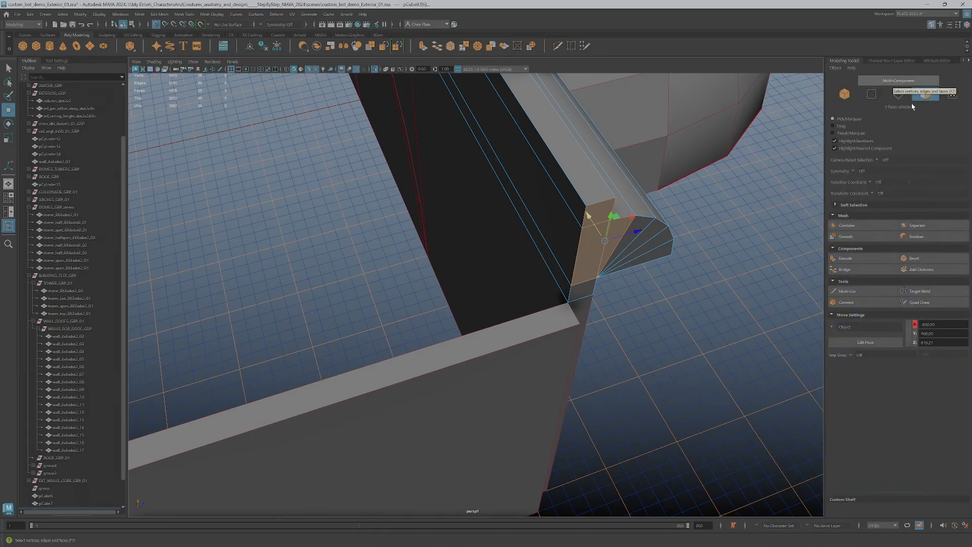
click(900, 92)
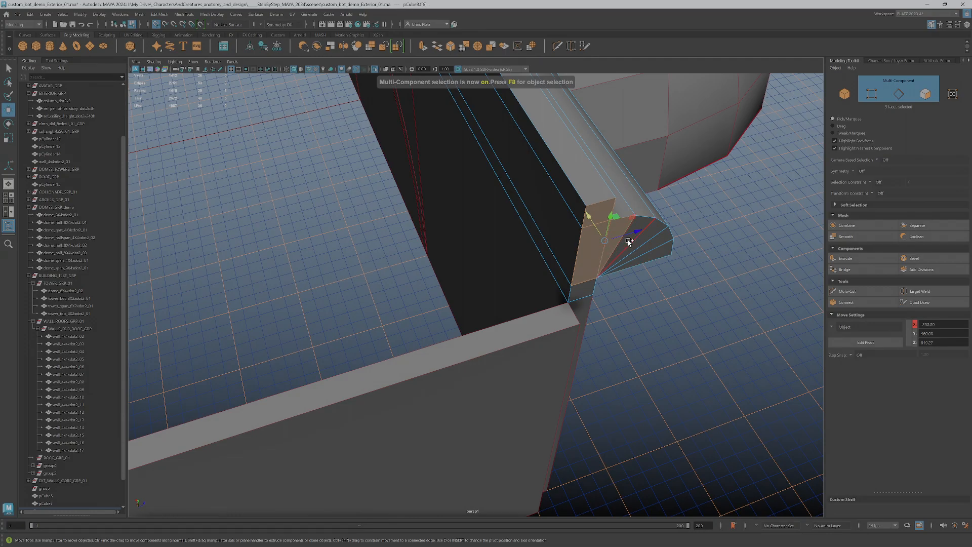
key(q)
shift+click(662, 253)
shift+click(659, 252)
alt+drag(659, 246, 640, 252)
alt+middle_drag(640, 252, 679, 531)
alt+drag(486, 229, 617, 256)
shift+click(523, 260)
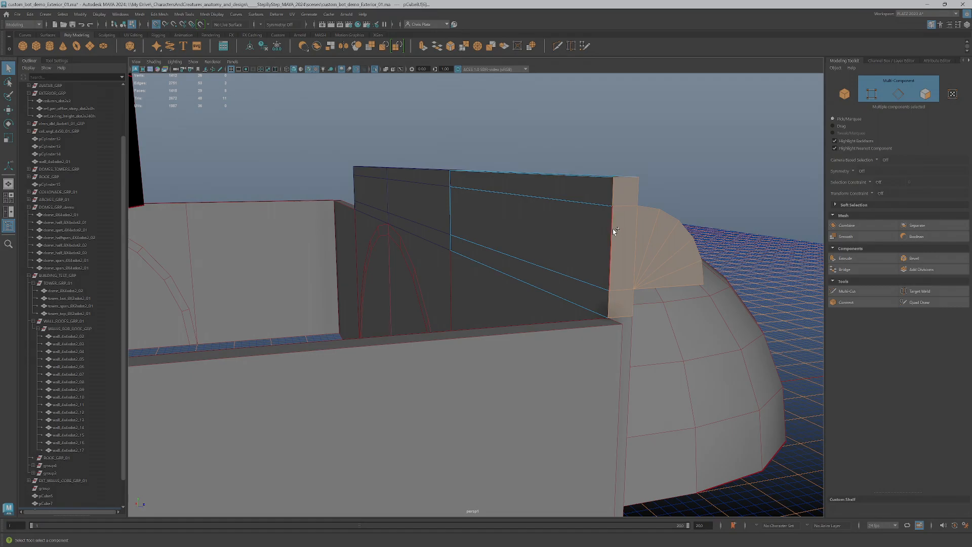
shift+right_click(620, 277)
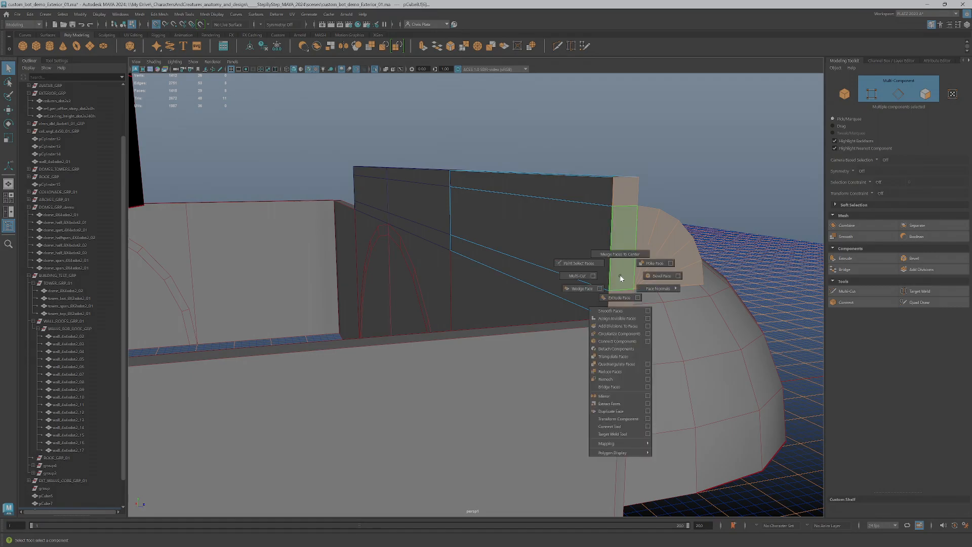
click(589, 289)
key(ctrl+z)
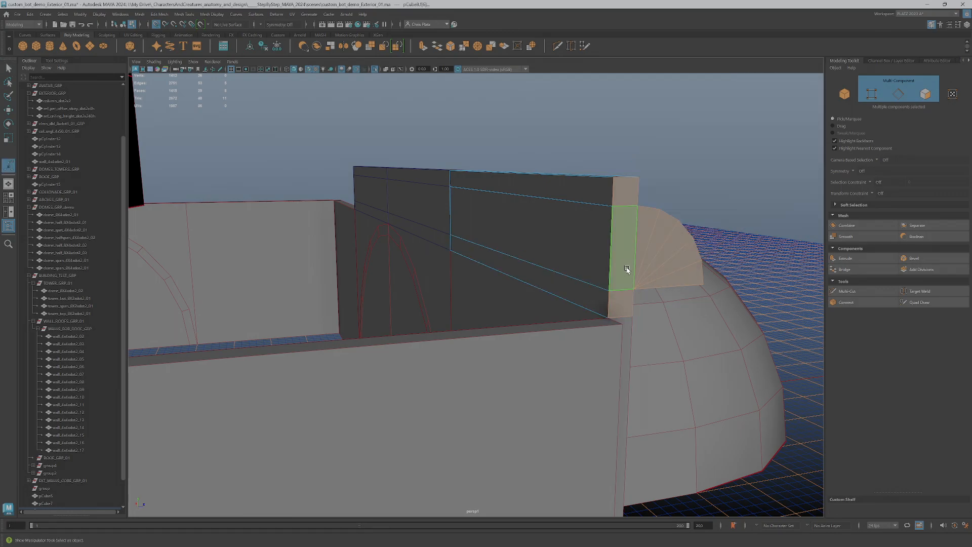
Return to object mode, snap the corner roof piece to the world origin, and isolate it in the perspective view.
alt+drag(629, 274, 501, 289)
right_drag(491, 208, 516, 238)
alt+drag(516, 239, 526, 334)
right_drag(504, 334, 527, 359)
key(w)
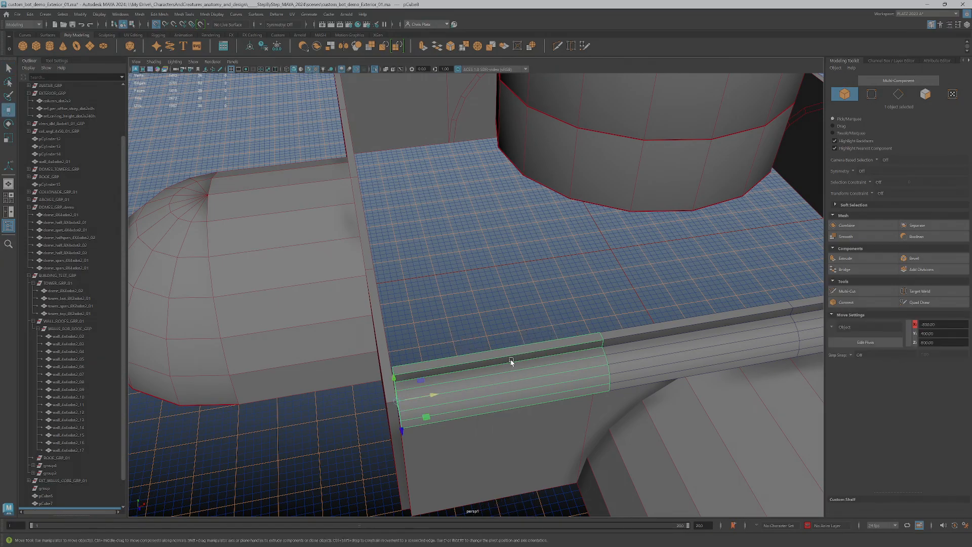
drag(395, 403, 630, 252)
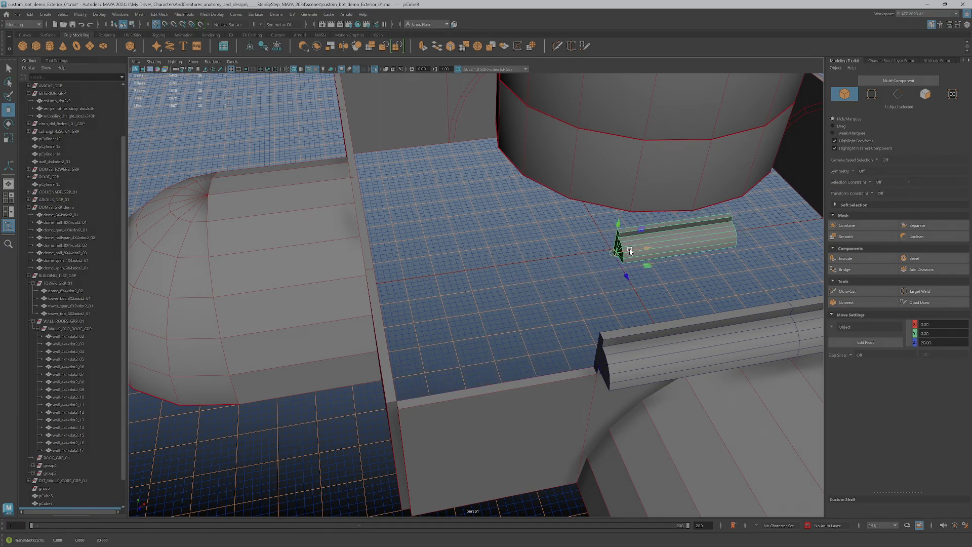
click(375, 69)
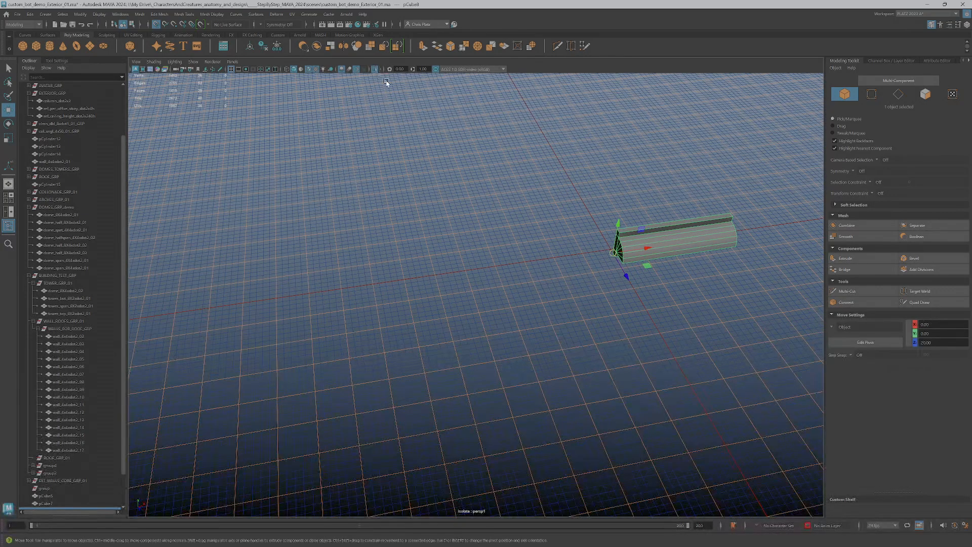
key(f)
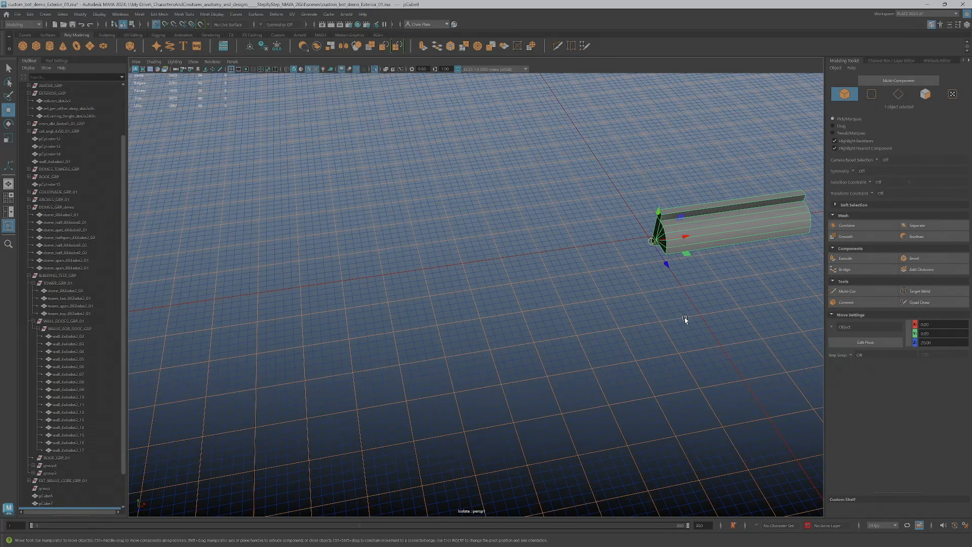
alt+drag(669, 271, 607, 326)
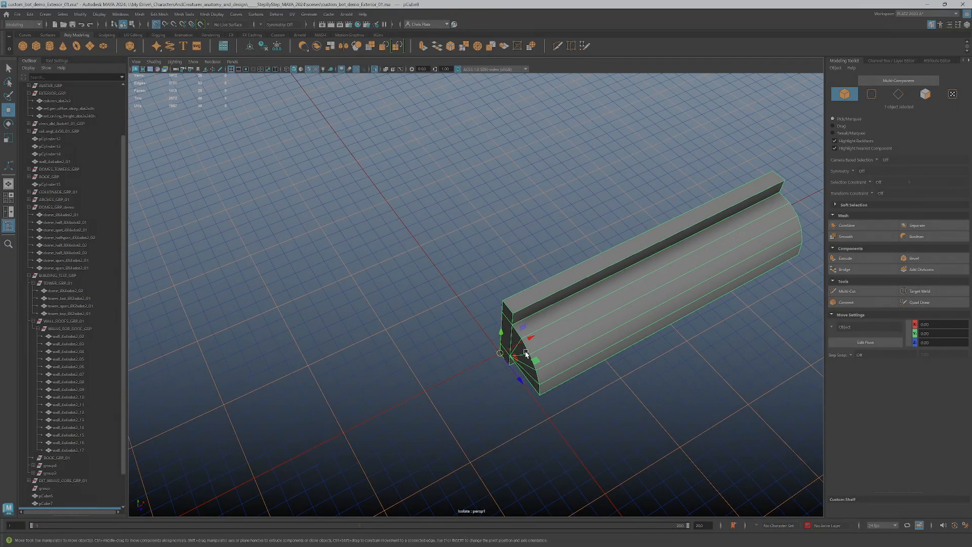
Shift the isolated roof piece along negative X so it straddles the origin, and grid-snap its pivot to the world origin.
drag(519, 345, 420, 391)
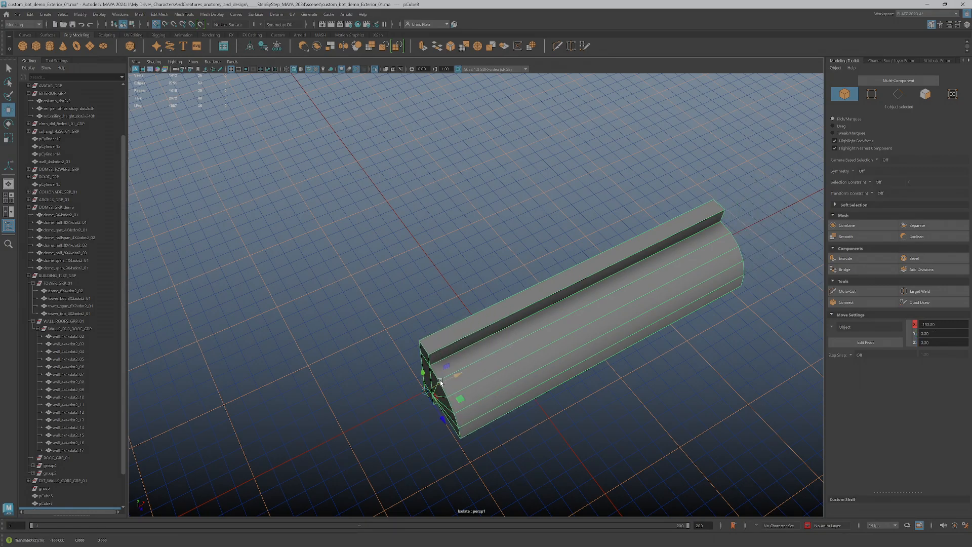
key(d)
drag(445, 383, 517, 351)
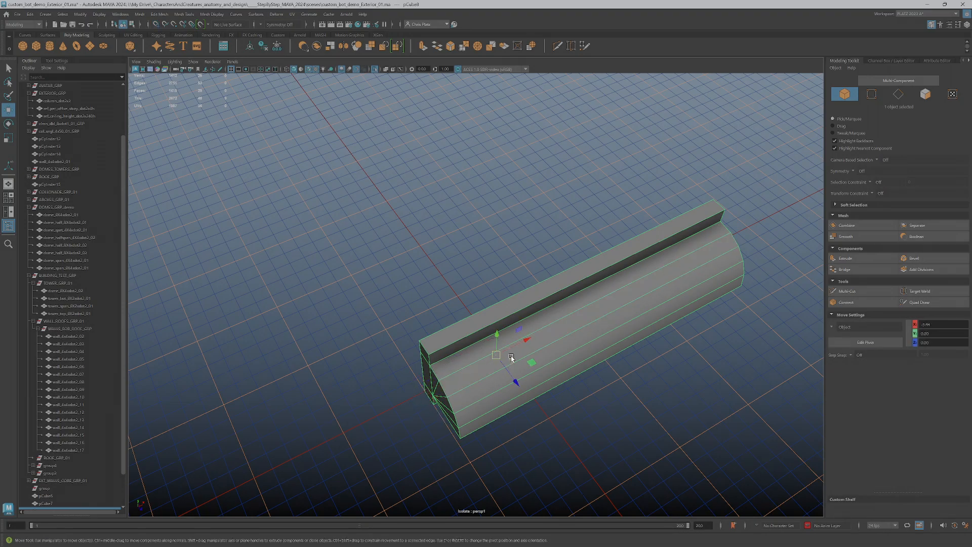
click(157, 25)
key(d)
key(d)
alt+drag(504, 358, 518, 296)
key(d)
key(d)
Mirror the isolated roof piece across the world X axis with cut geometry, combined with the original and border vertices merged.
alt+drag(553, 332, 421, 236)
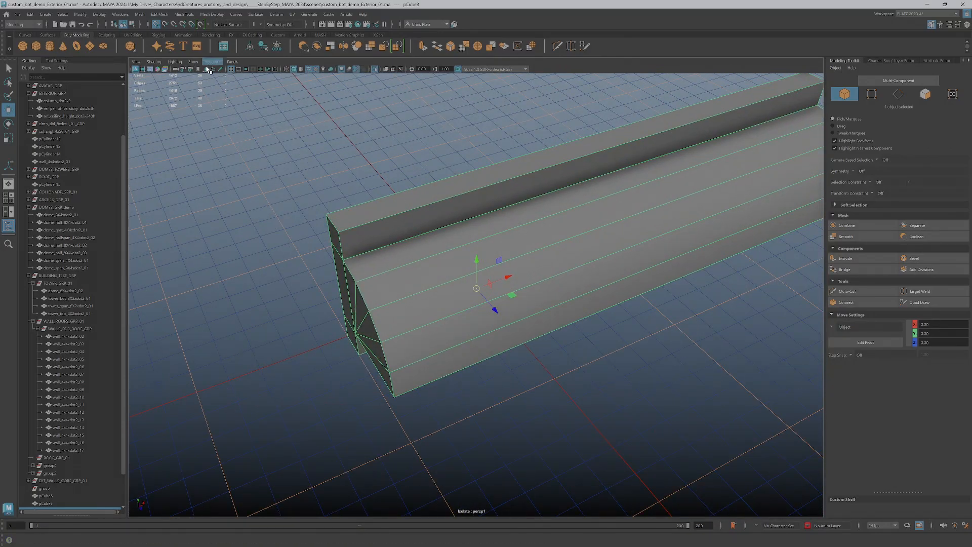
click(143, 15)
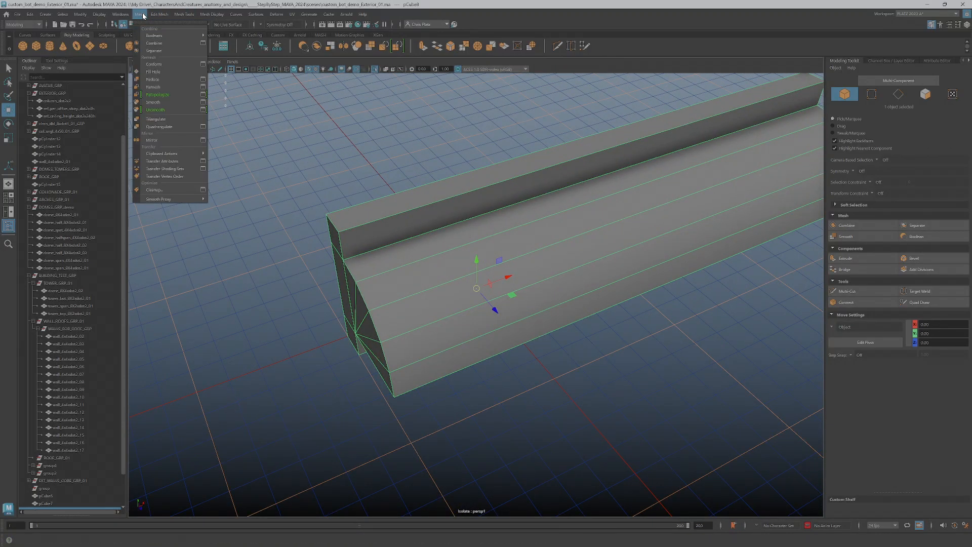
mouse_move(159, 14)
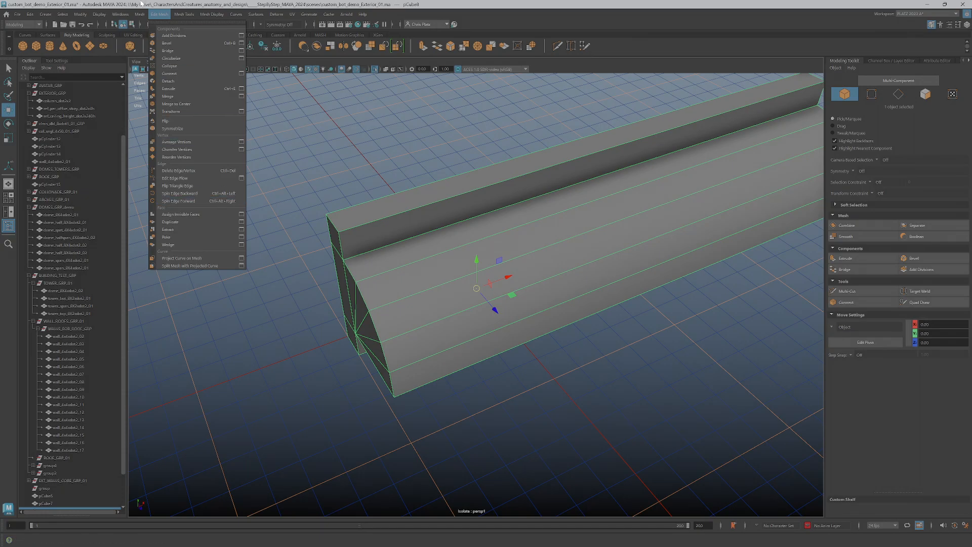
click(202, 140)
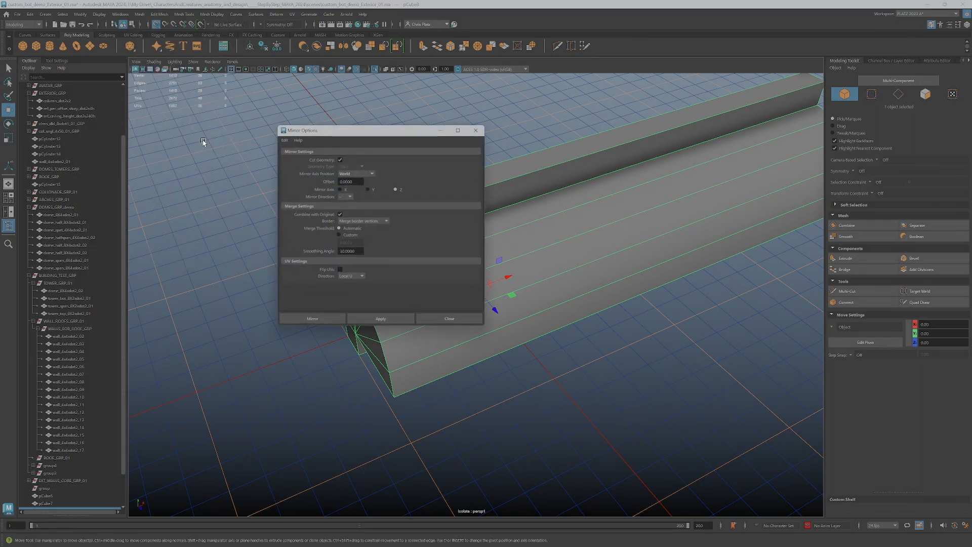
drag(365, 134, 190, 105)
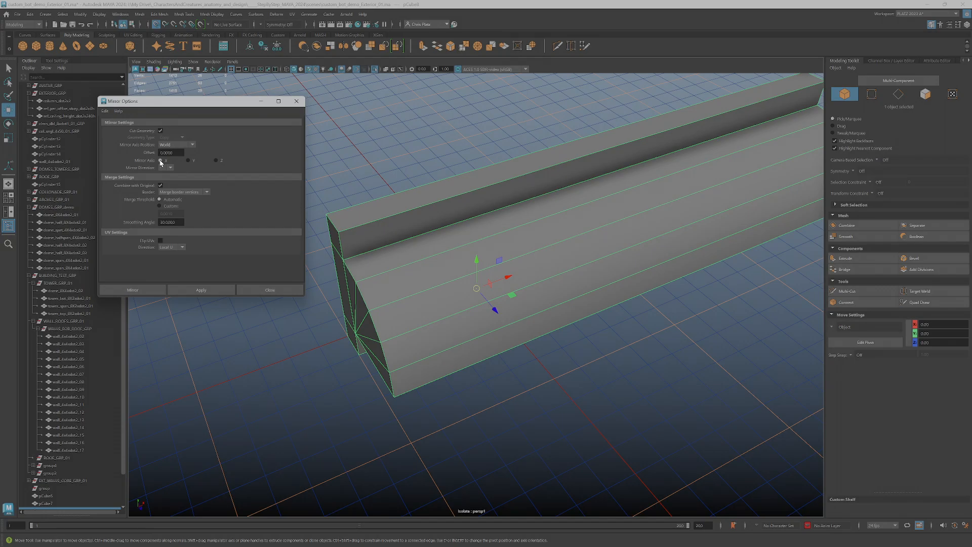
click(192, 292)
scroll(448, 293, down, 3)
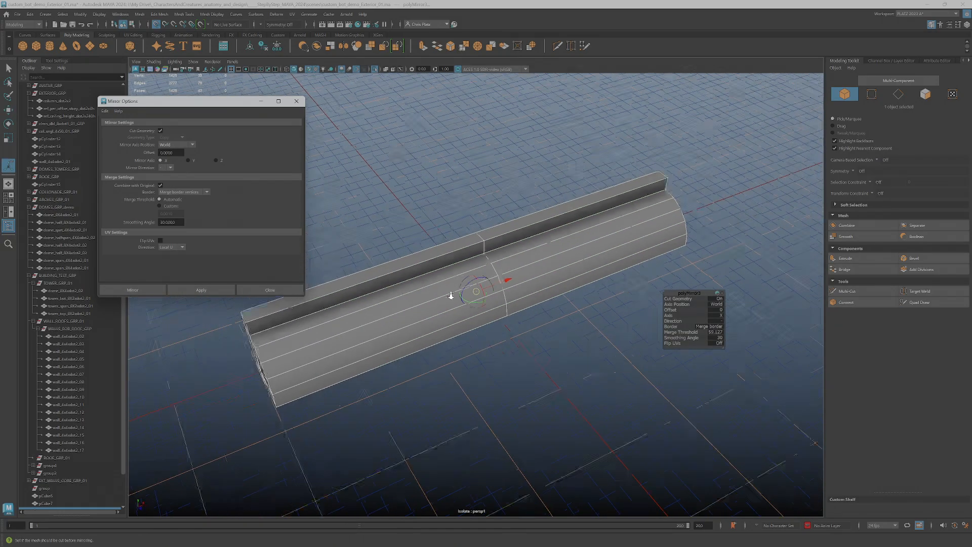
Rotate the mirror plane 45 degrees about Y so the roof piece forms a mitred outside corner, and close the mirror options.
mouse_move(472, 300)
mouse_down()
mouse_move(486, 310)
mouse_move(473, 319)
mouse_move(462, 314)
mouse_move(488, 304)
mouse_up()
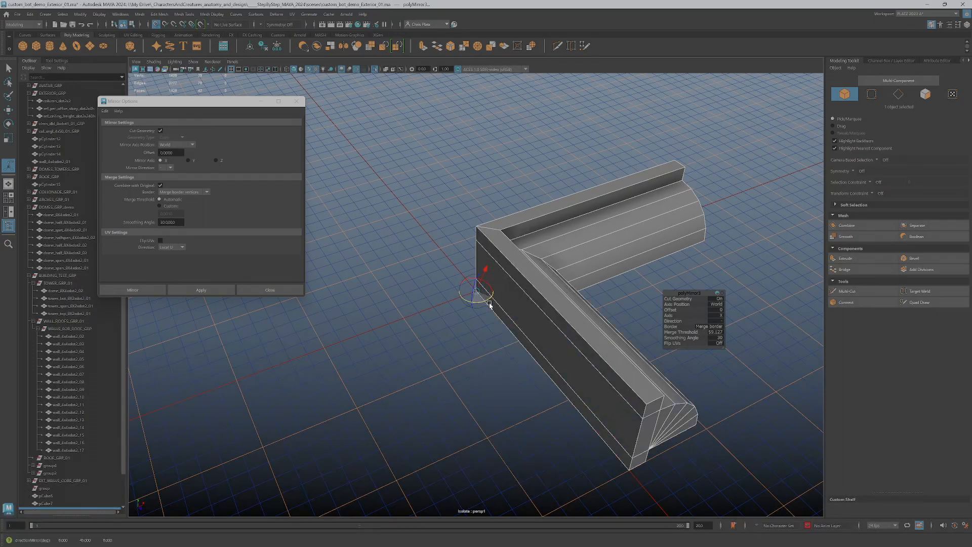
drag(489, 303, 453, 303)
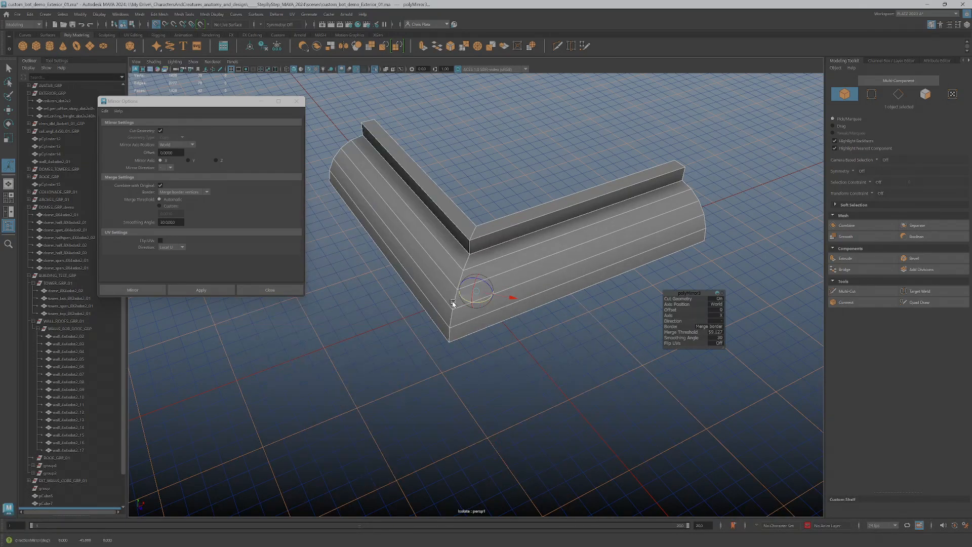
scroll(455, 302, down, 3)
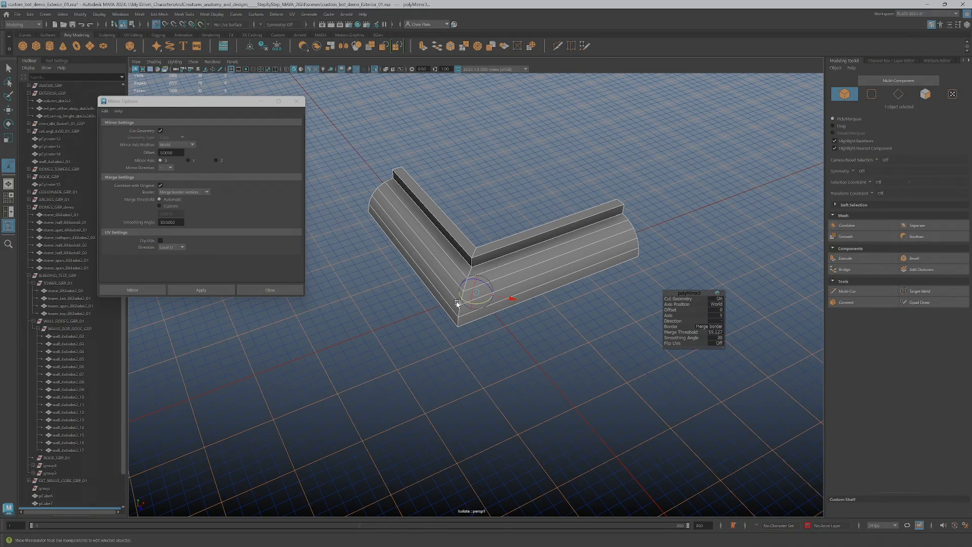
alt+drag(415, 285, 486, 276)
alt+middle_drag(485, 277, 541, 349)
scroll(545, 343, up, 2)
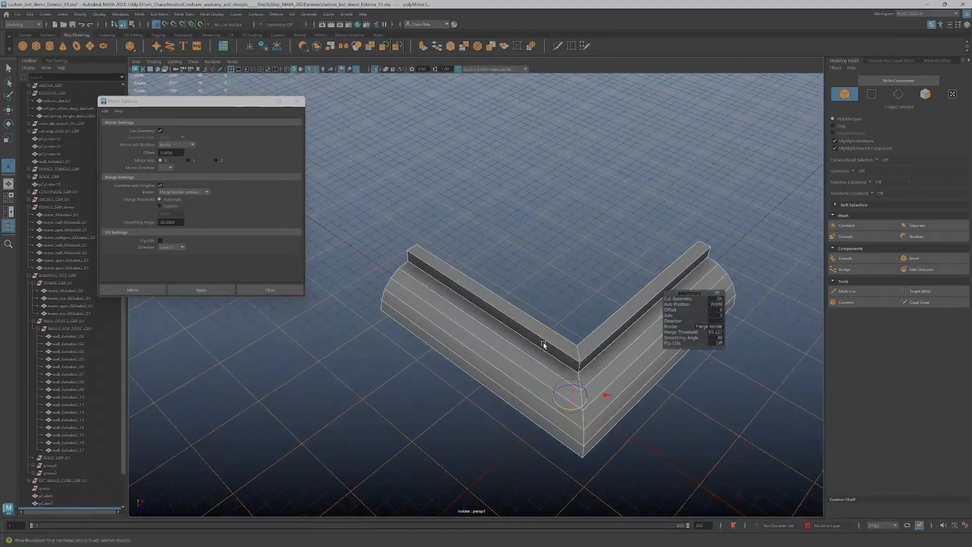
alt+drag(544, 342, 445, 307)
alt+middle_drag(445, 306, 474, 249)
alt+drag(473, 248, 321, 299)
key(q)
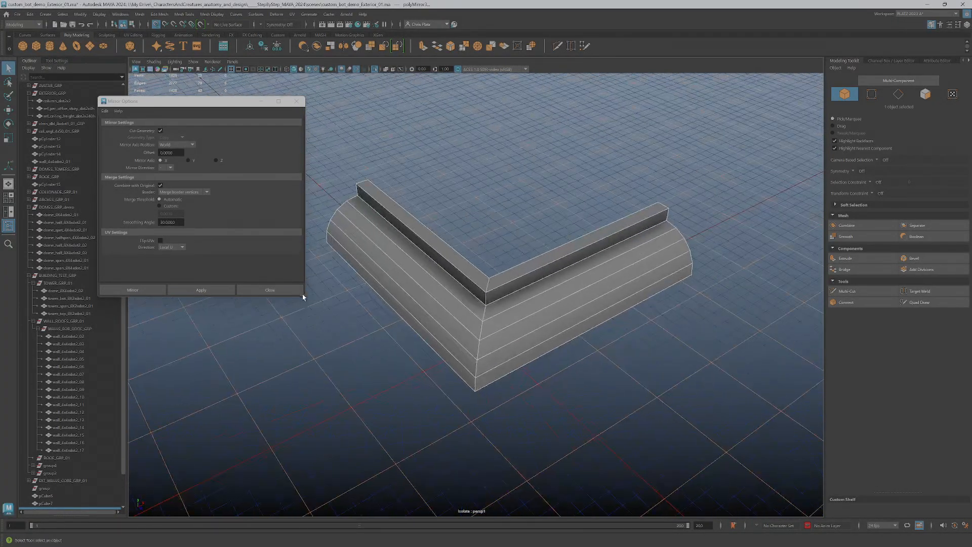
click(267, 291)
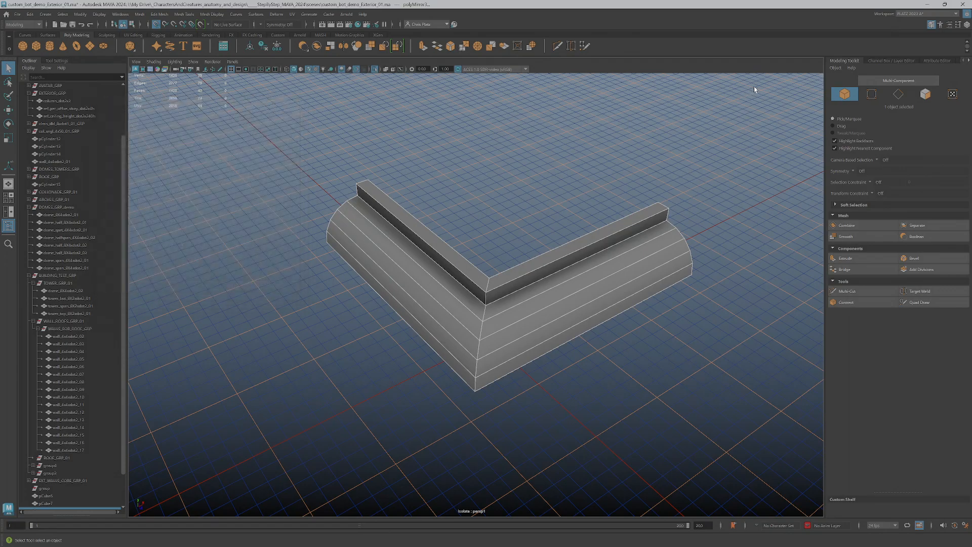
Turn off isolation, duplicate the mirrored corner piece beside itself, and delete the original.
click(873, 62)
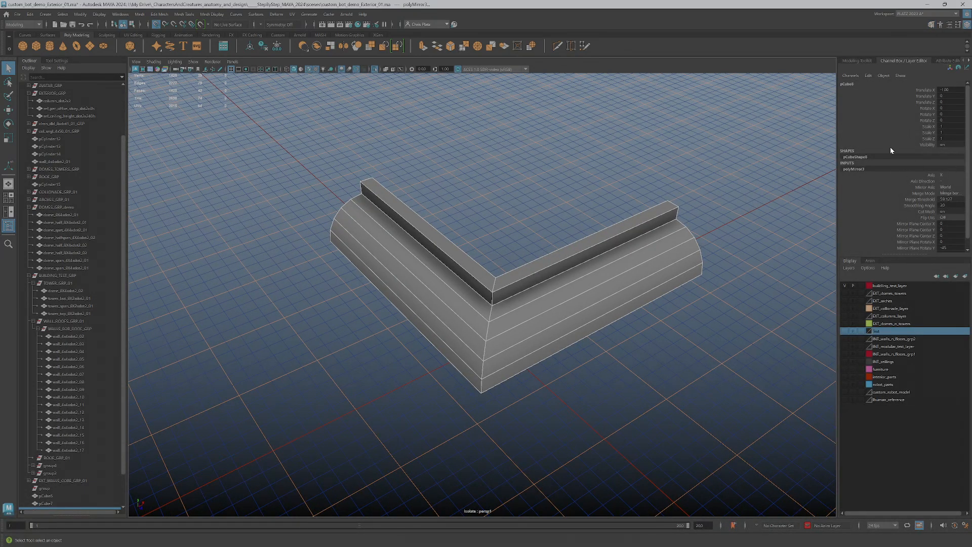
mouse_move(537, 323)
alt+mouse_down()
mouse_move(542, 332)
mouse_move(533, 327)
alt+mouse_up()
scroll(530, 313, down, 3)
key(w)
click(375, 69)
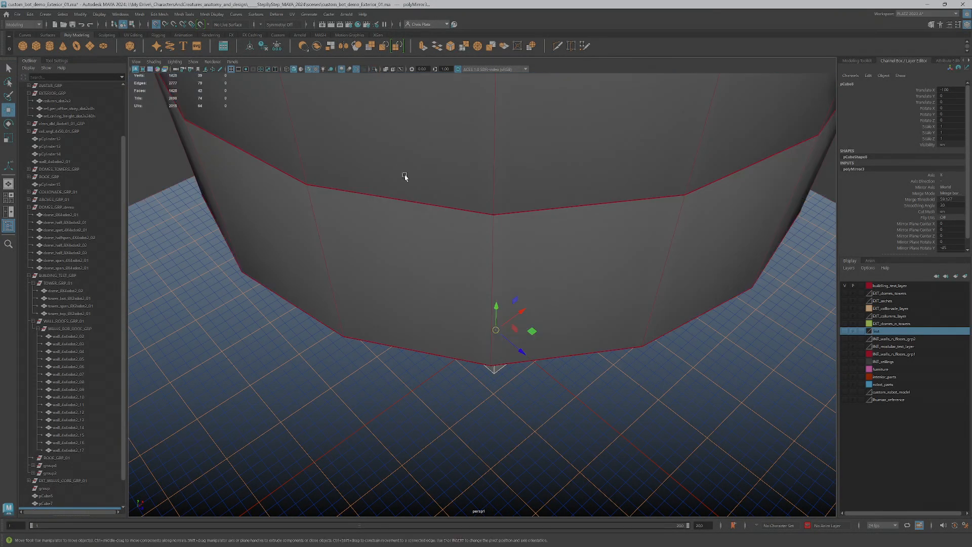
alt+drag(450, 229, 459, 235)
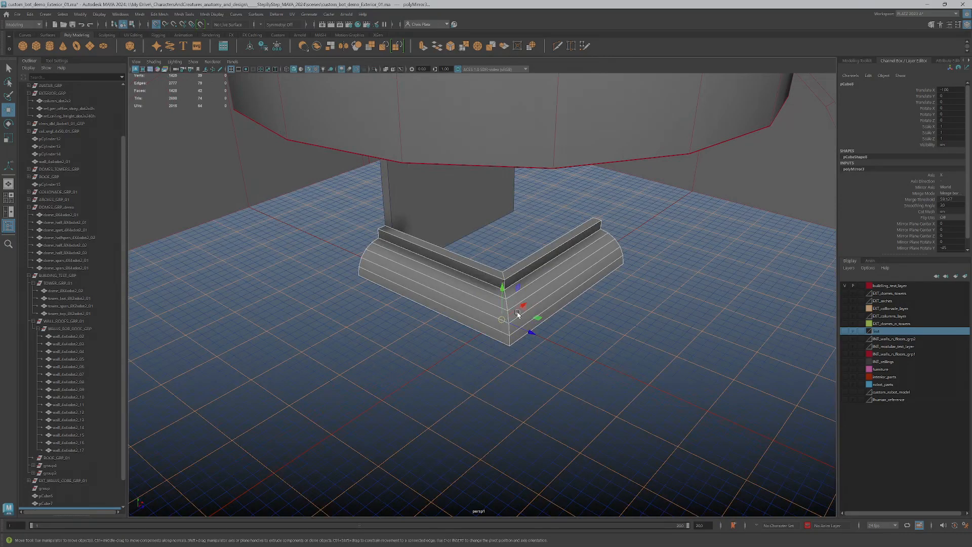
shift+drag(514, 311, 447, 382)
click(578, 243)
key(Delete)
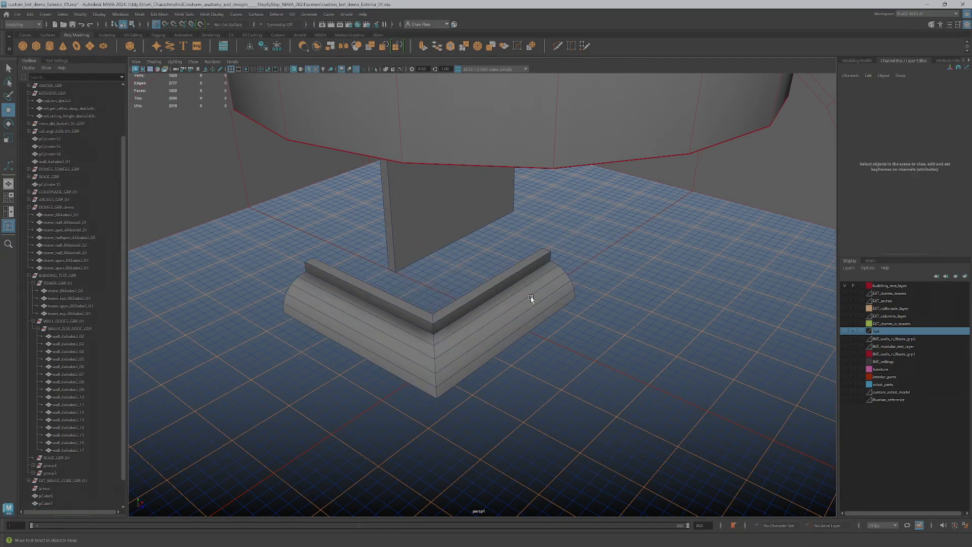
Move the duplicated corner piece onto the original's grid position at the world origin.
click(494, 326)
drag(444, 359, 464, 281)
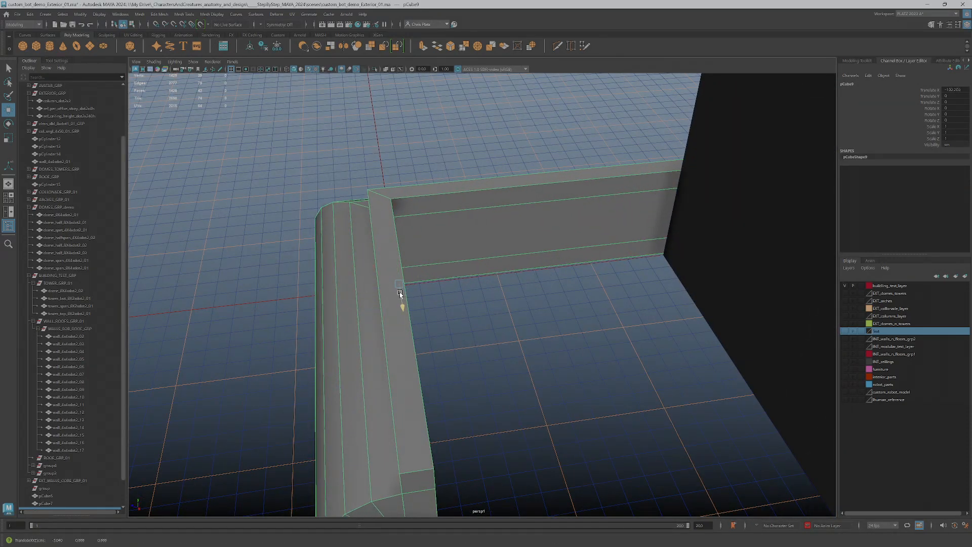
click(157, 25)
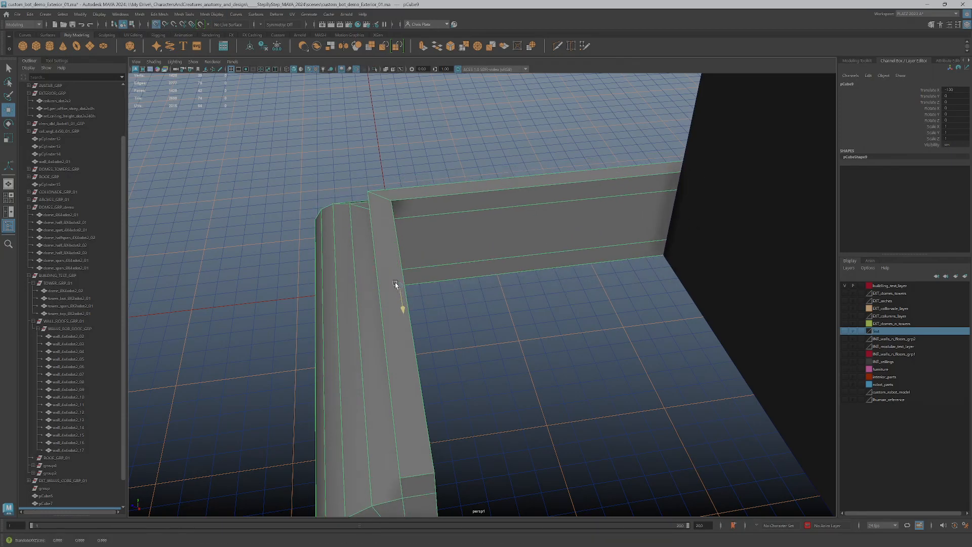
Select the inner wall faces along both arms of the corner piece and delete them.
mouse_move(449, 291)
alt+mouse_down()
mouse_move(384, 261)
mouse_move(458, 298)
mouse_move(431, 286)
mouse_move(432, 296)
alt+mouse_up()
scroll(433, 296, up, 2)
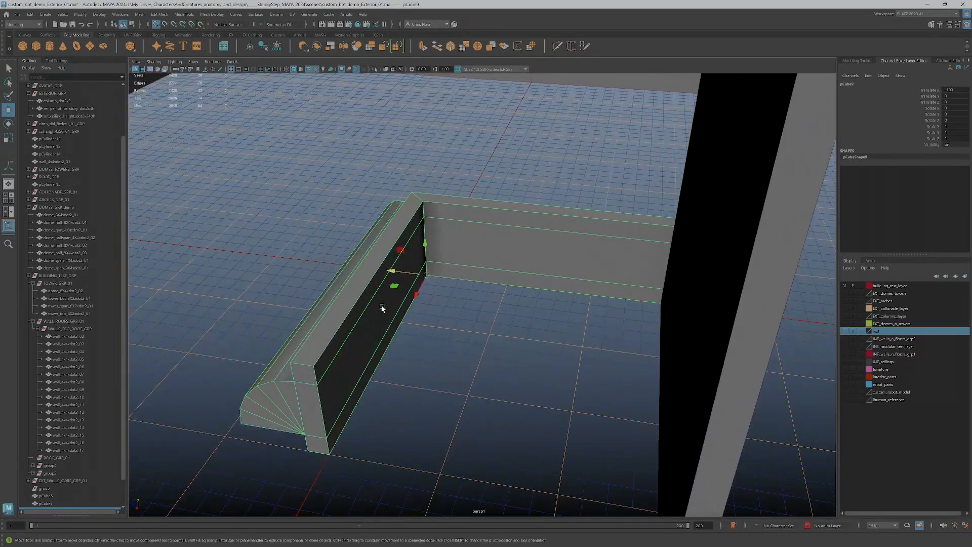
right_drag(378, 306, 380, 326)
click(365, 301)
key(q)
key(Caps_Lock)
shift+click(368, 322)
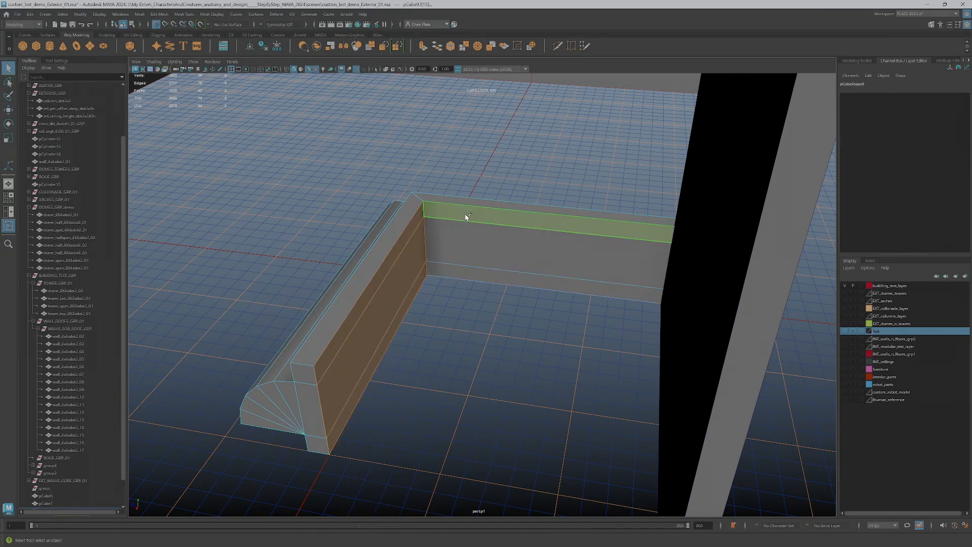
shift+click(472, 266)
alt+drag(536, 281, 549, 319)
key(Delete)
Pull the end vertices of both arms in toward the corner so only a short corner cap remains.
right_drag(550, 315, 514, 317)
drag(525, 257, 701, 461)
key(w)
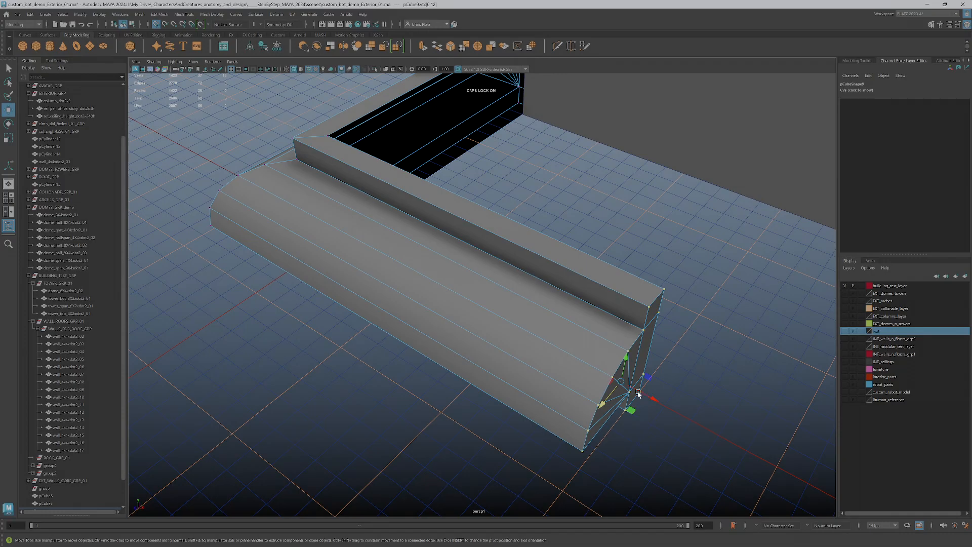
alt+drag(646, 397, 483, 311)
drag(128, 253, 285, 459)
alt+drag(234, 352, 463, 292)
Delete two surplus edges from the shortened corner piece.
scroll(567, 305, up, 3)
right_drag(454, 294, 458, 267)
click(441, 299)
alt+drag(478, 481, 445, 303)
shift+click(434, 278)
key(Delete)
Switch the corner piece to vertex selection and try Merge Vertices.
alt+drag(434, 277, 522, 361)
alt+drag(529, 292, 549, 298)
alt+drag(534, 350, 516, 318)
right_drag(514, 314, 488, 314)
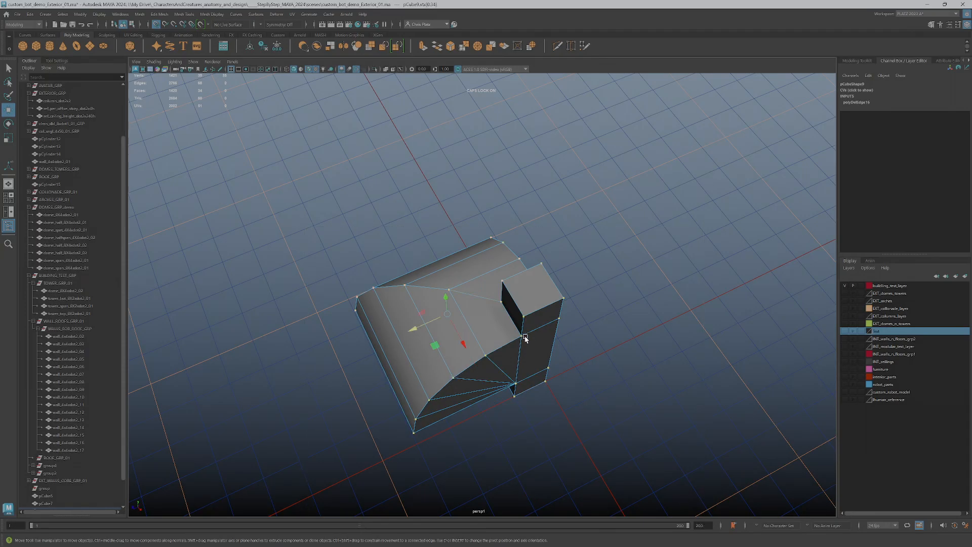
shift+right_click(494, 338)
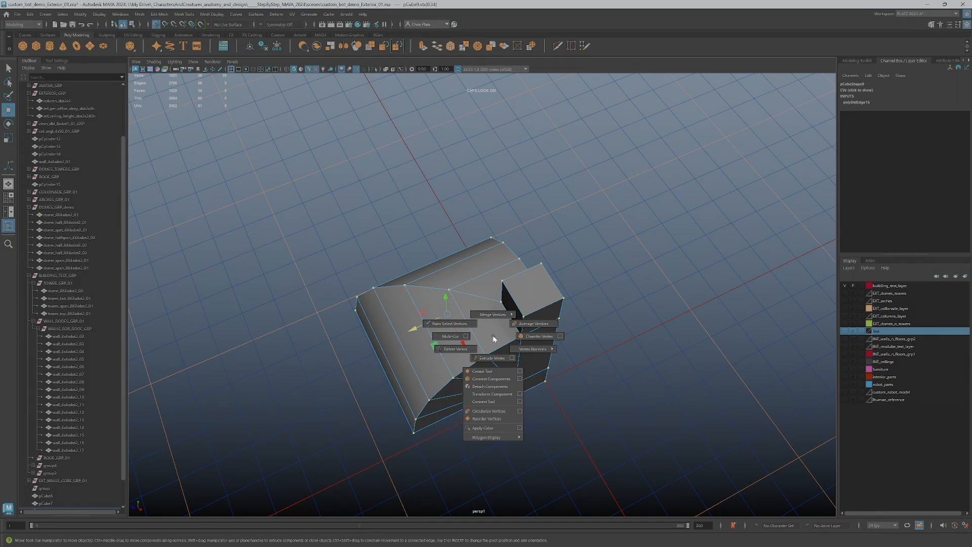
click(497, 317)
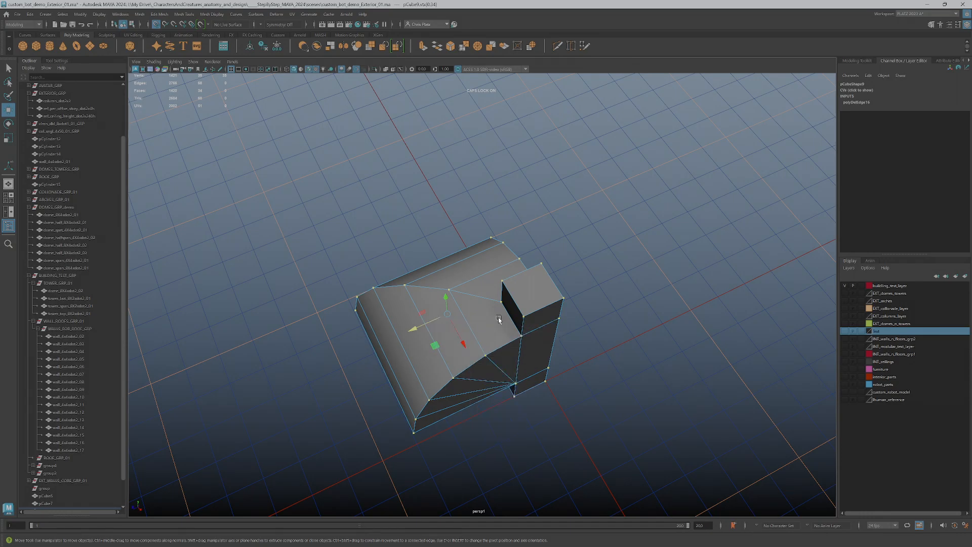
Check whether the vertices at the top of the corner post are welded by pulling one away, and undo the move.
key(3)
alt+drag(571, 357, 542, 329)
click(559, 336)
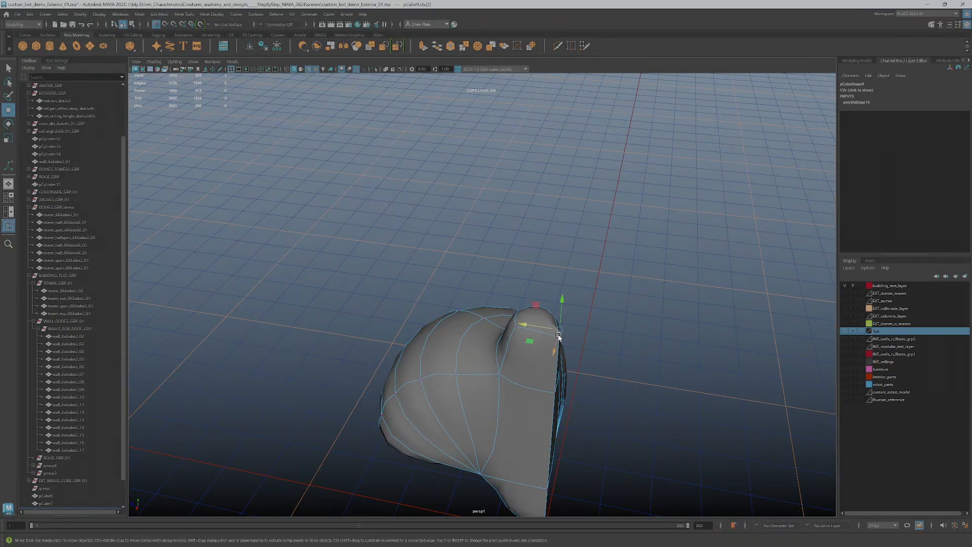
key(1)
drag(561, 317, 560, 306)
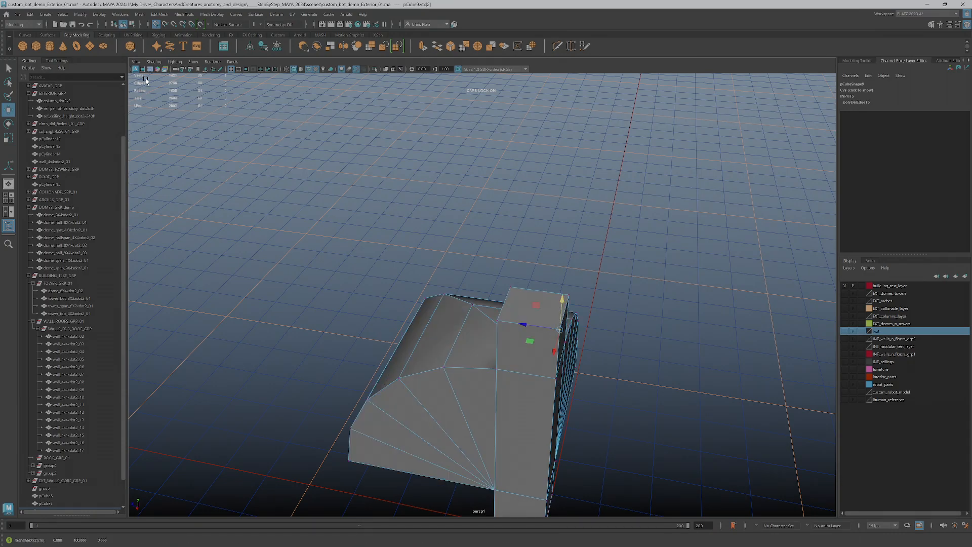
click(156, 25)
click(679, 392)
click(560, 327)
drag(555, 350, 525, 394)
alt+drag(589, 402, 507, 348)
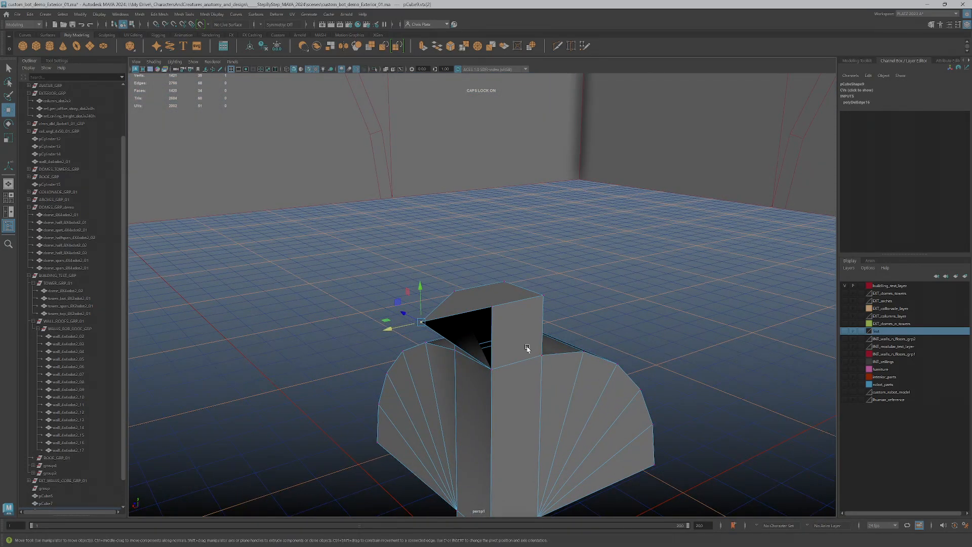
key(ctrl+z)
Merge all overlapping vertices of the corner piece, check it in smooth preview, and return to object mode.
alt+right_drag(503, 375, 486, 351)
drag(438, 232, 579, 525)
click(159, 14)
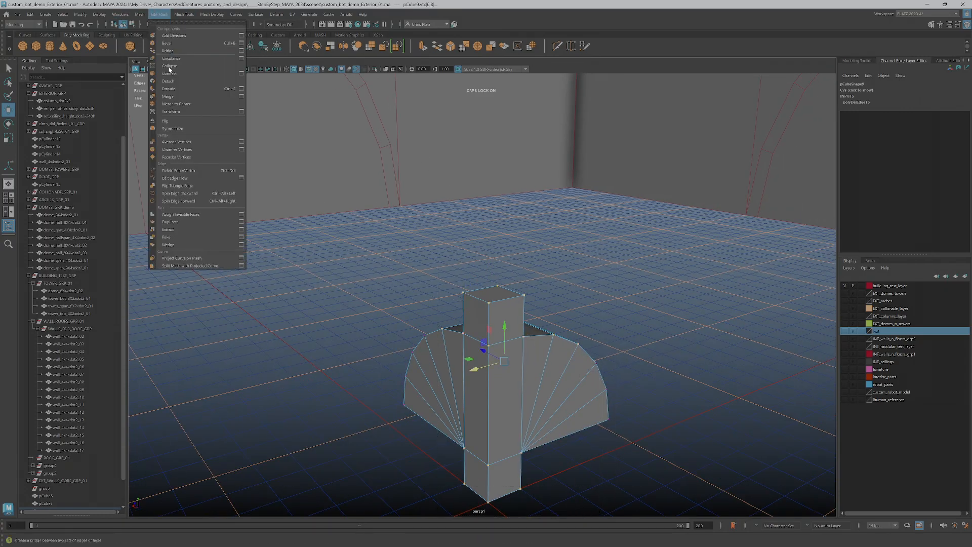
click(171, 96)
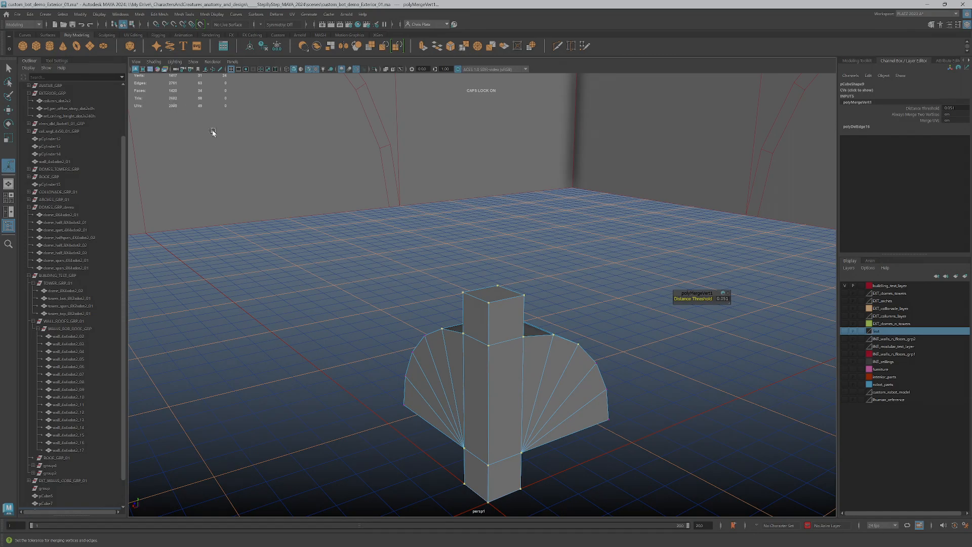
key(q)
alt+drag(521, 347, 455, 310)
key(3)
key(1)
right_drag(489, 303, 498, 312)
alt+drag(498, 312, 531, 335)
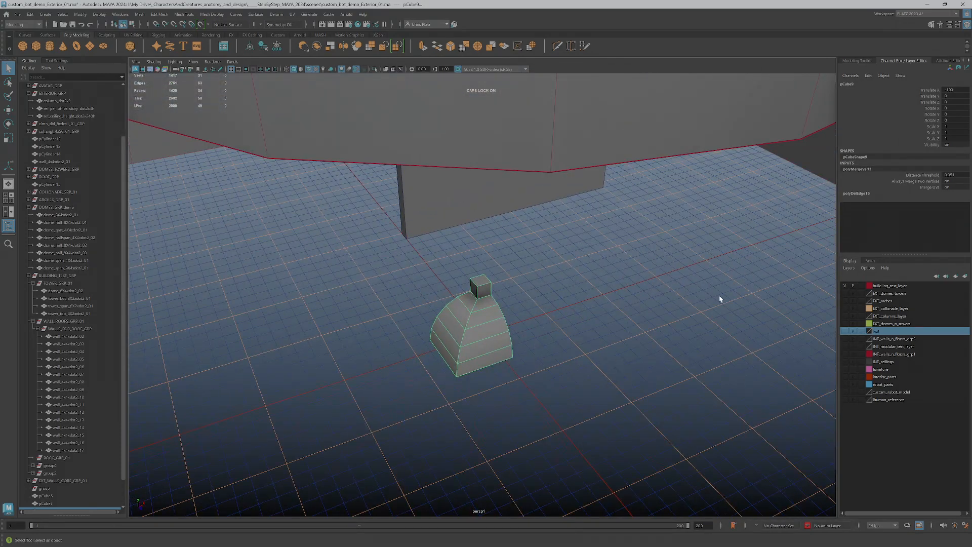
Freeze the corner piece's transformations and delete its construction history with the whole scene shown.
click(374, 69)
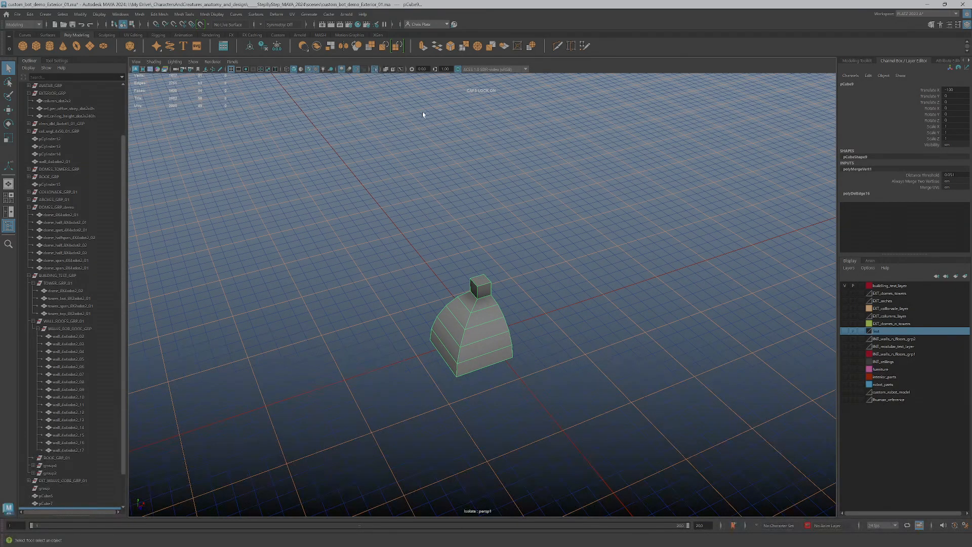
click(376, 72)
scroll(505, 384, down, 5)
key(w)
alt+drag(504, 385, 568, 382)
click(277, 51)
click(264, 47)
Grid-snap the corner piece to the foot of the building's outer wall corner.
alt+drag(538, 287, 505, 333)
alt+right_drag(505, 332, 516, 360)
alt+drag(517, 360, 540, 354)
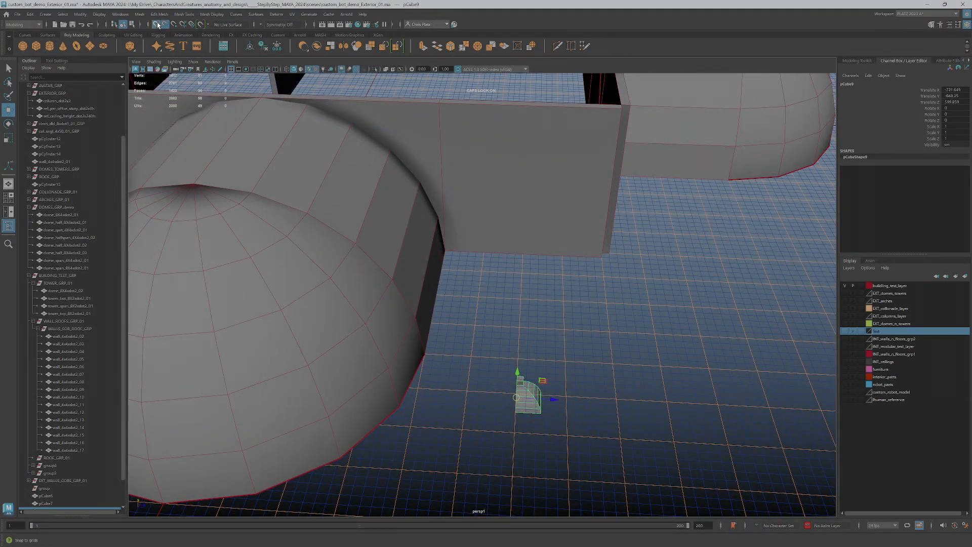
drag(516, 397, 602, 269)
alt+drag(603, 268, 547, 268)
alt+right_drag(546, 269, 581, 272)
alt+middle_drag(581, 271, 496, 351)
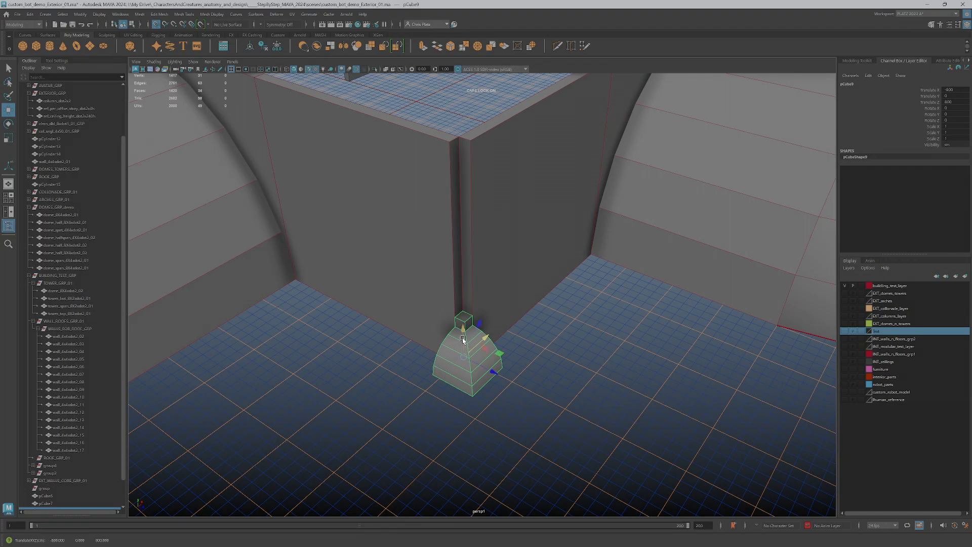
Raise the corner piece vertically onto the top of the building's wall corner, at Translate Y 400.
drag(463, 338, 460, 153)
alt+drag(460, 213, 460, 156)
alt+middle_drag(460, 156, 440, 496)
alt+right_drag(349, 270, 397, 268)
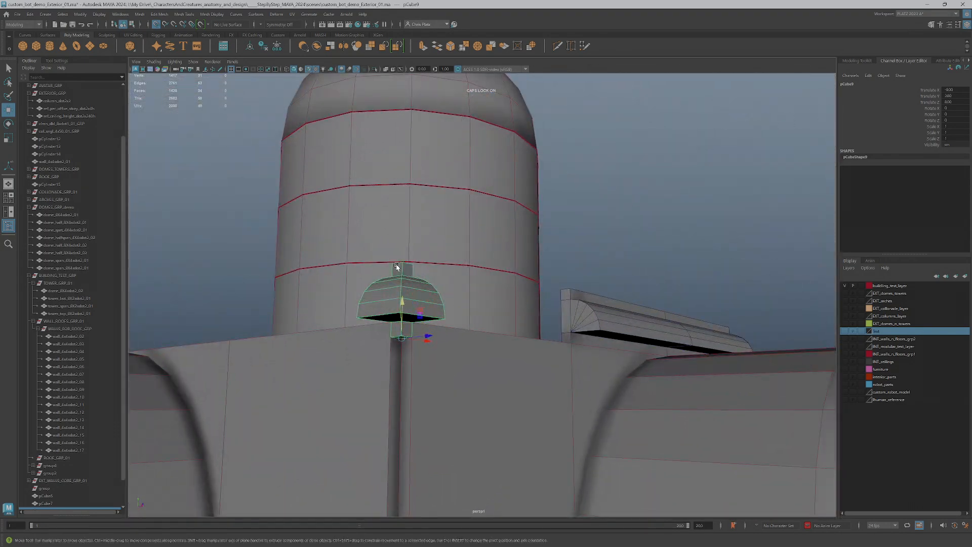
mouse_move(402, 313)
mouse_down()
mouse_move(401, 303)
mouse_move(401, 321)
mouse_up()
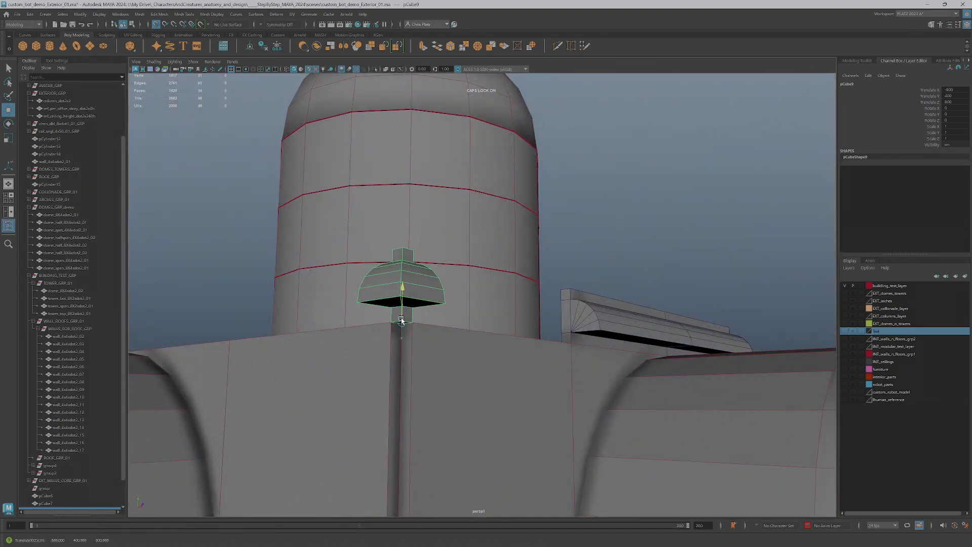
Duplicate the roof span to fill the wall-top gap between the existing row and the corner piece.
click(555, 314)
mouse_move(555, 314)
alt+mouse_down()
mouse_move(565, 373)
mouse_move(562, 364)
mouse_move(452, 418)
mouse_move(481, 364)
mouse_move(548, 408)
mouse_move(533, 428)
mouse_move(568, 323)
alt+mouse_up()
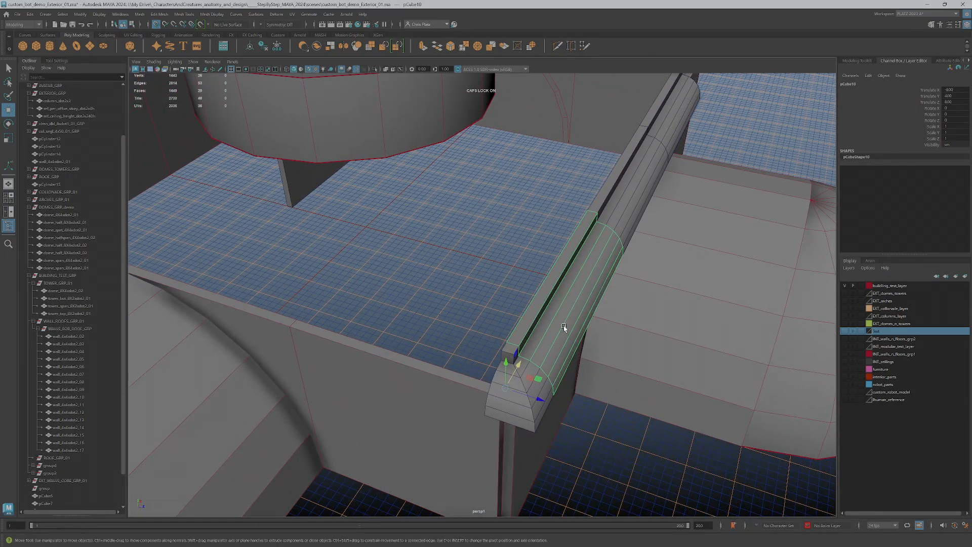
scroll(565, 337, down, 3)
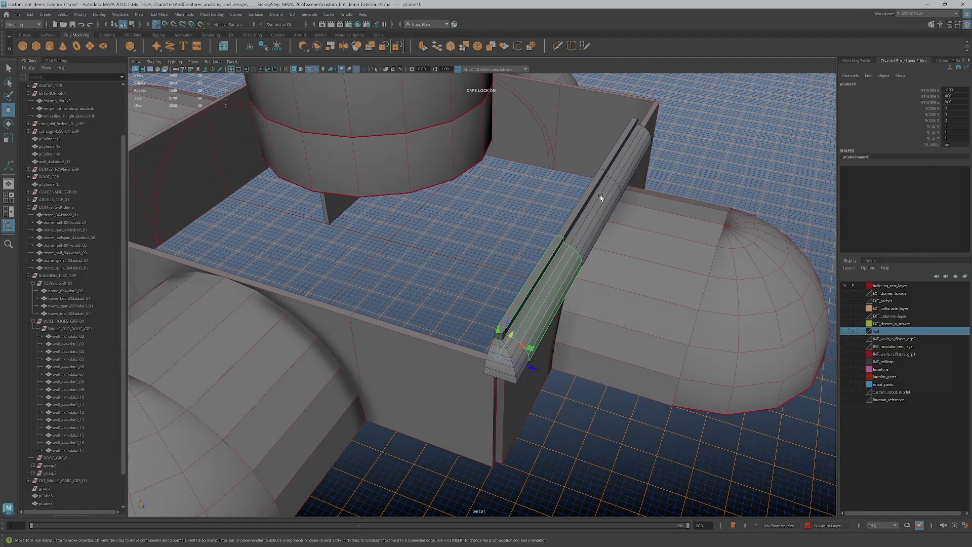
Examine how the roof spans and corner piece line up with each other and with the wall beneath.
click(587, 211)
click(627, 152)
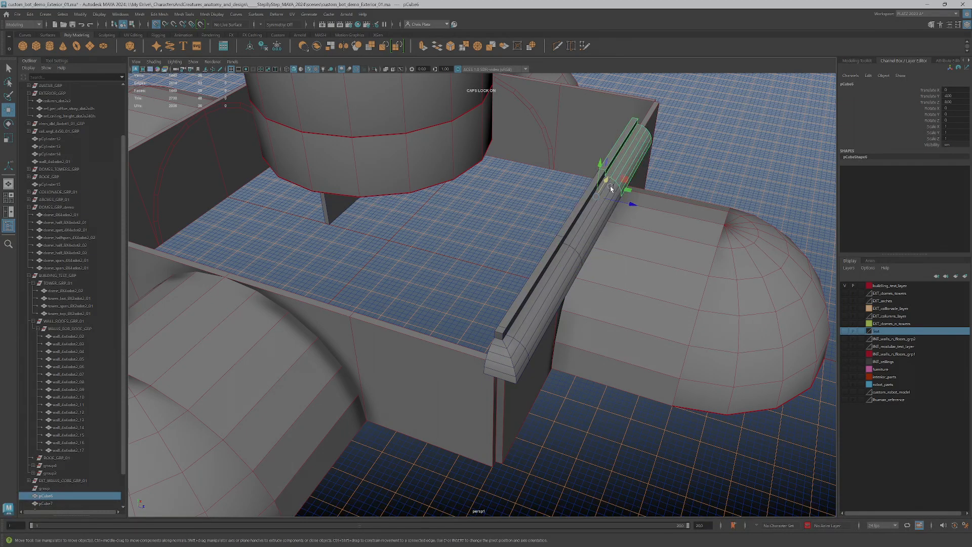
mouse_move(560, 303)
alt+mouse_down()
mouse_move(521, 304)
mouse_move(502, 278)
mouse_move(630, 296)
alt+mouse_up()
click(690, 319)
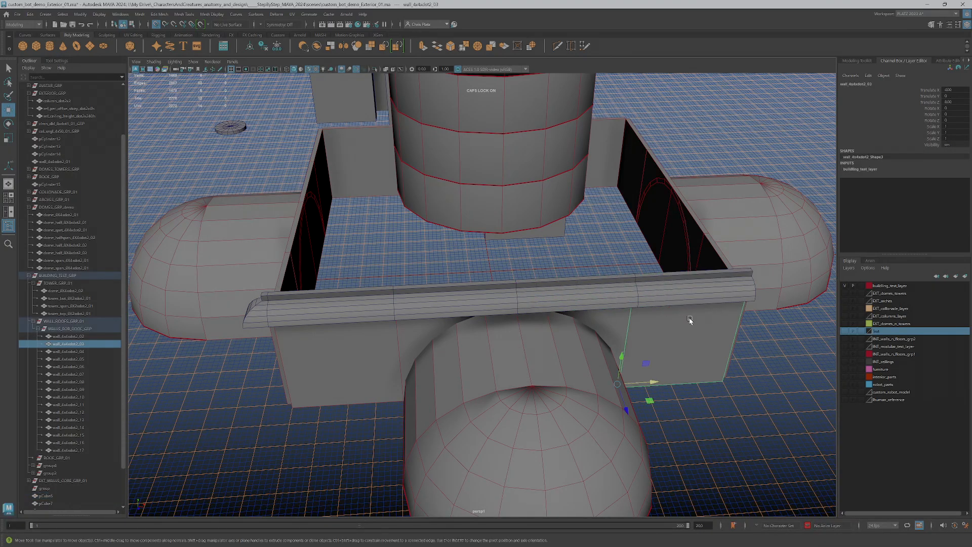
click(650, 278)
alt+drag(693, 333, 462, 328)
alt+drag(424, 268, 322, 217)
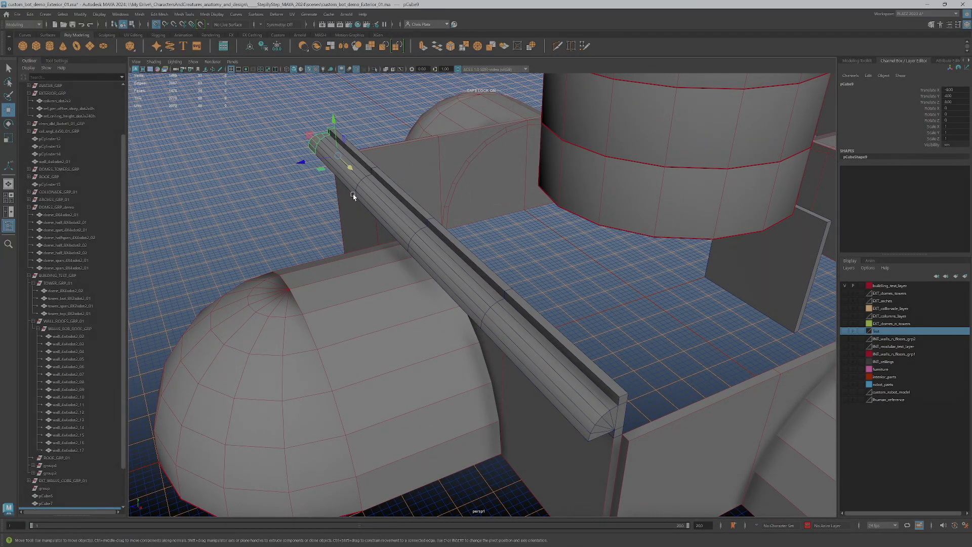
alt+drag(346, 165, 471, 275)
alt+right_drag(471, 275, 558, 293)
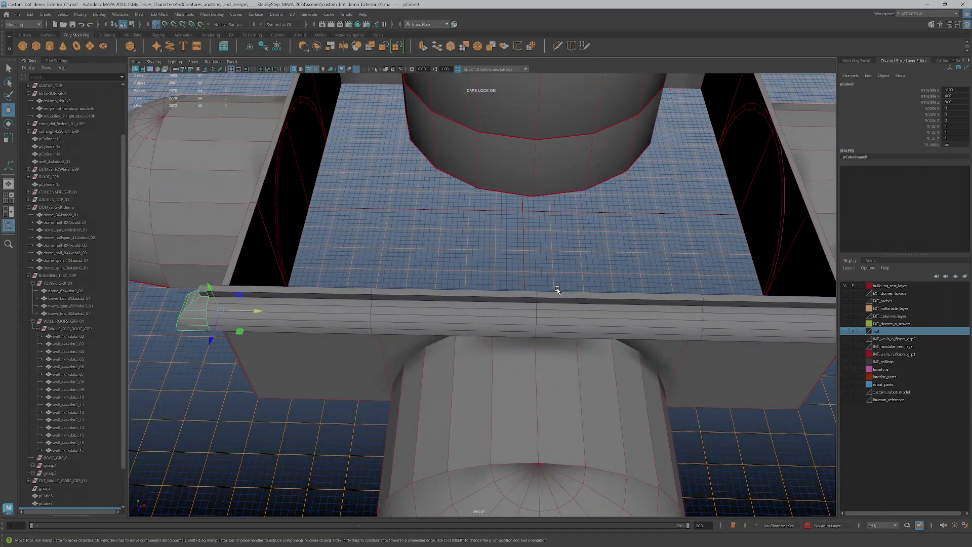
Group the four roof spans and the corner piece together.
scroll(558, 291, down, 4)
click(665, 314)
shift+click(573, 311)
shift+click(466, 310)
shift+click(373, 308)
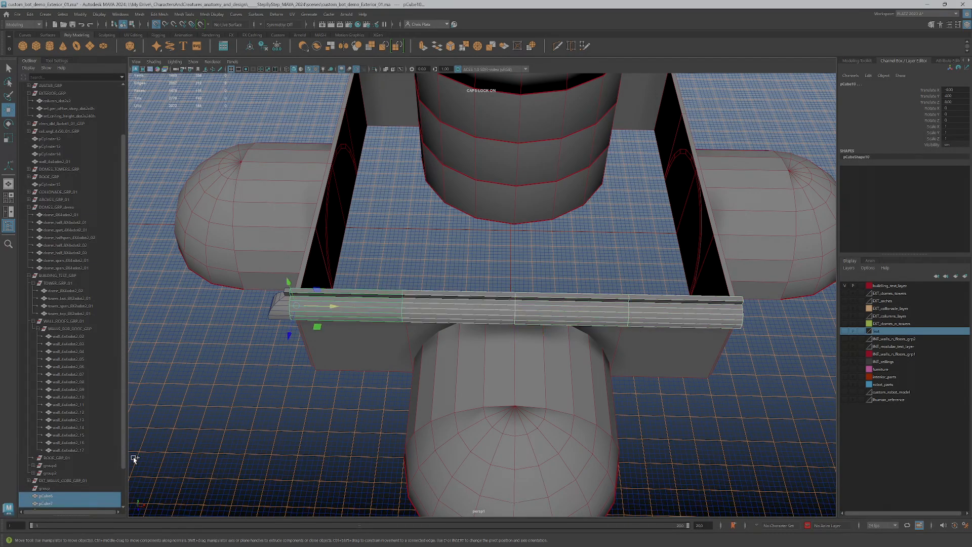
scroll(93, 441, down, 2)
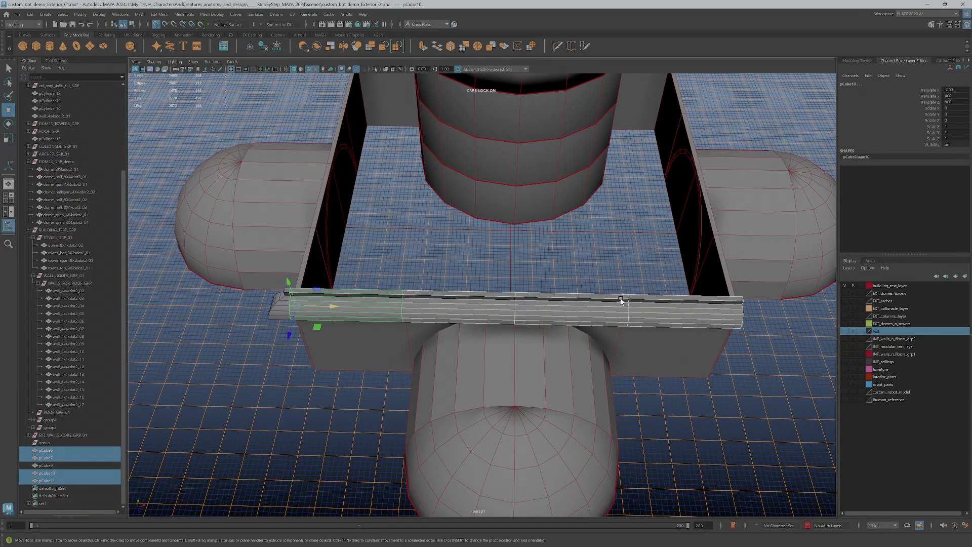
ctrl+click(82, 464)
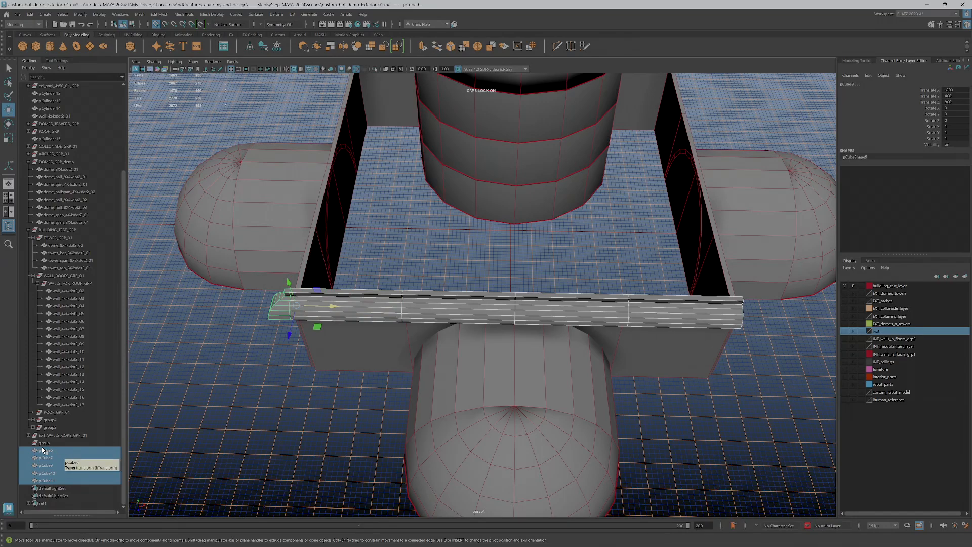
key(ctrl+g)
Delete the leftover empty group from the scene.
click(50, 474)
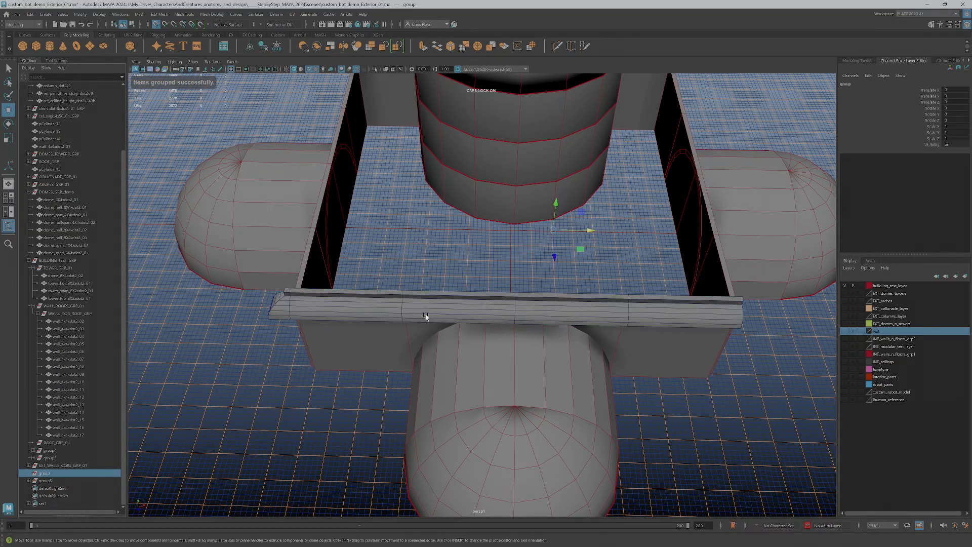
scroll(494, 311, down, 3)
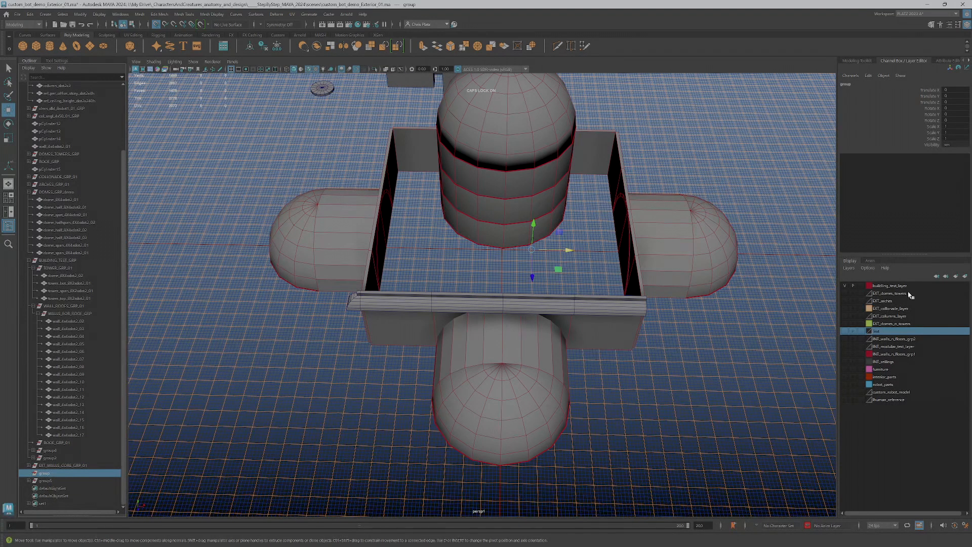
key(Delete)
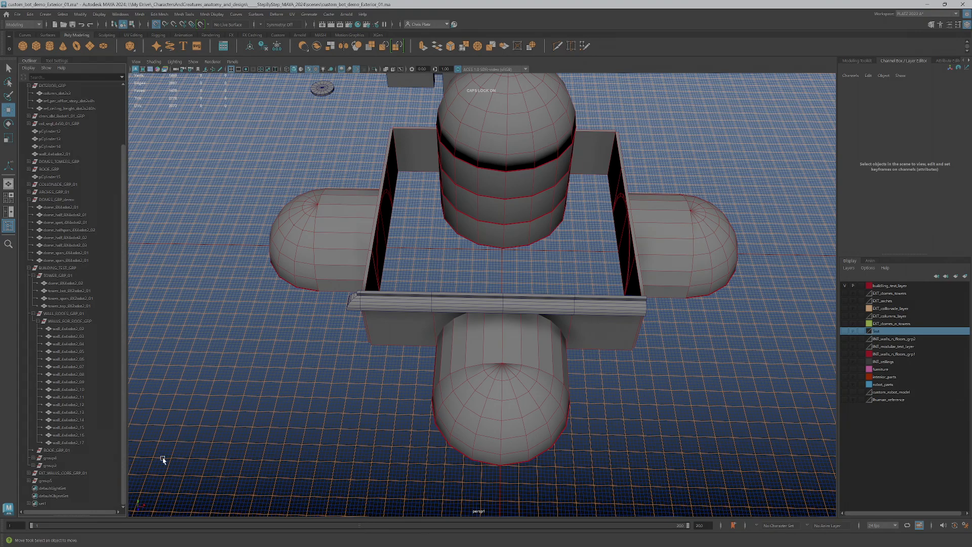
Rename the new group of roof pieces ROOF_ROUNDED_GRP_01.
click(44, 481)
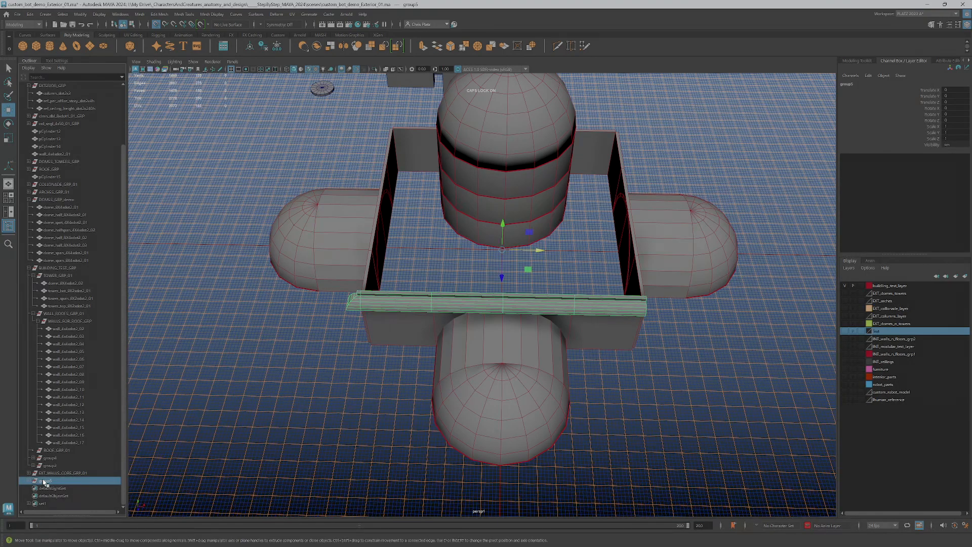
double_click(44, 481)
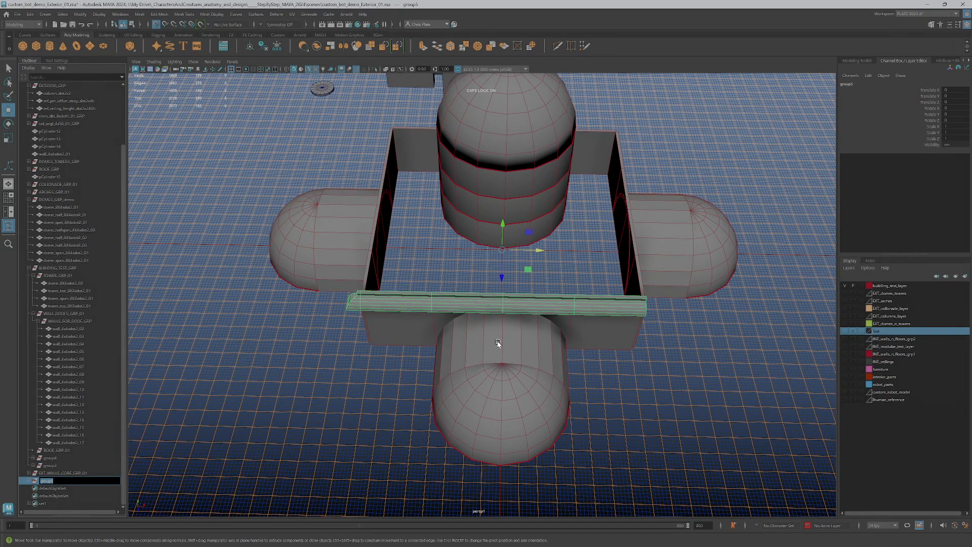
key(BackSpace)
key(Caps_Lock)
key(Caps_Lock)
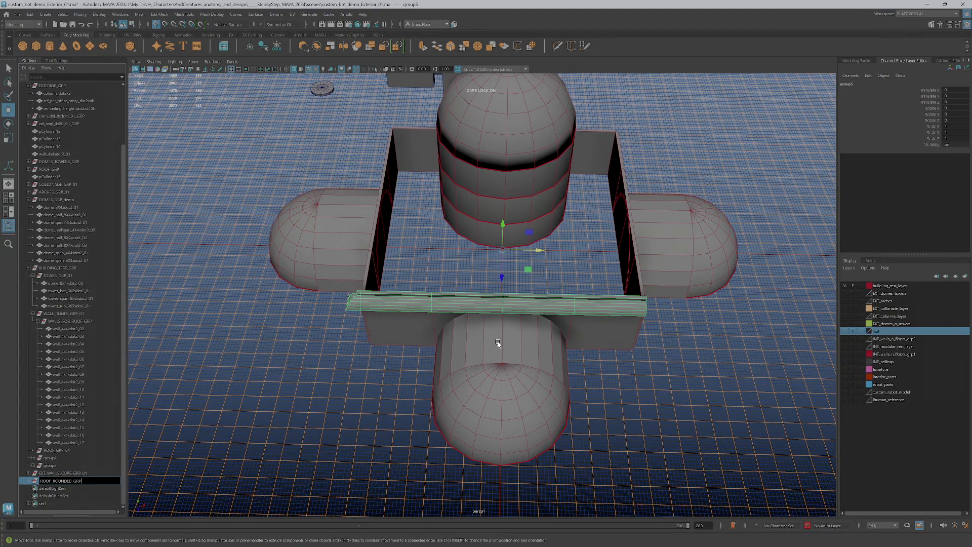
key(Return)
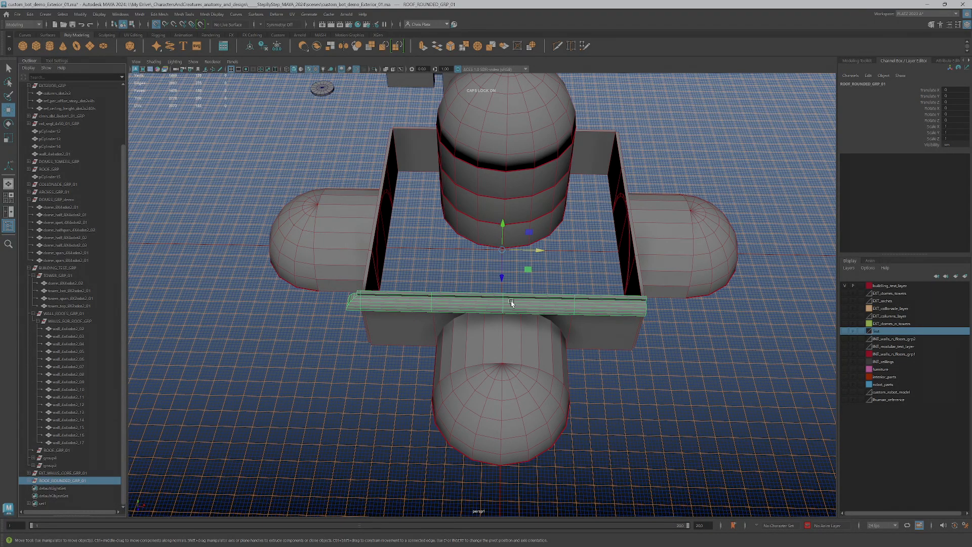
Snap the roof group's pivot to the open end of the row and move the group to the world origin.
alt+drag(447, 297, 604, 295)
scroll(567, 331, up, 4)
alt+middle_drag(538, 359, 567, 243)
scroll(640, 342, up, 3)
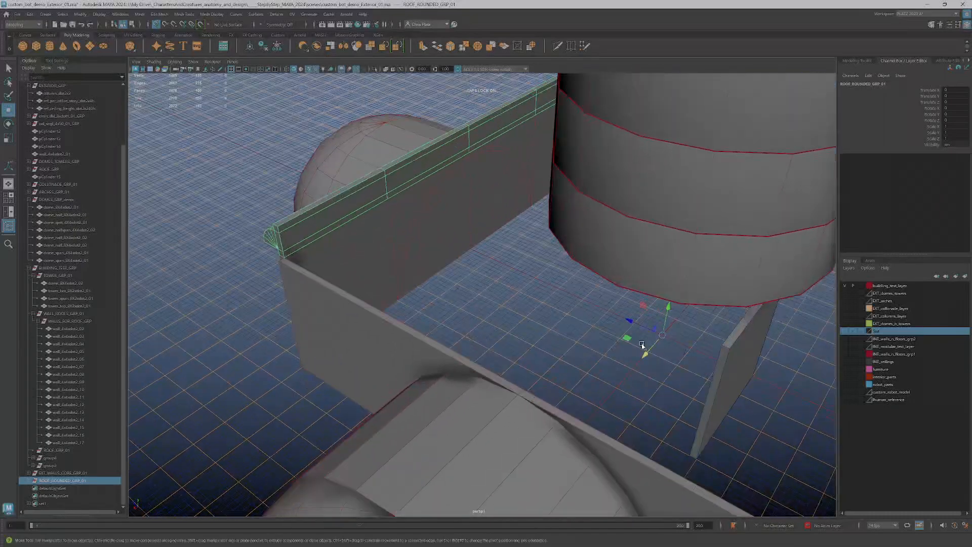
key(d)
key(v)
drag(663, 338, 687, 343)
key(f)
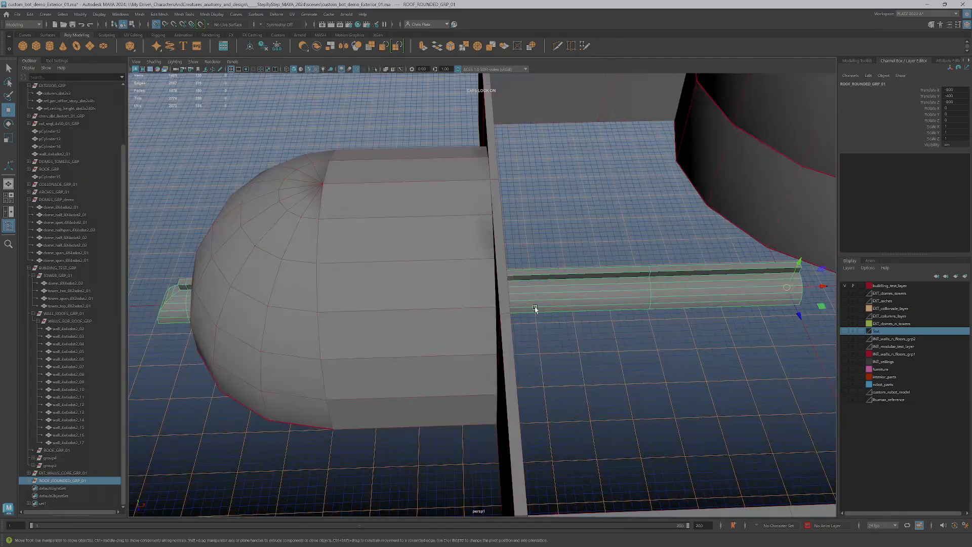
Freeze the roof group's transformations and delete its construction history at the origin.
alt+drag(533, 297, 694, 373)
alt+middle_drag(694, 373, 433, 339)
alt+drag(432, 338, 414, 351)
scroll(415, 351, down, 4)
scroll(427, 353, up, 3)
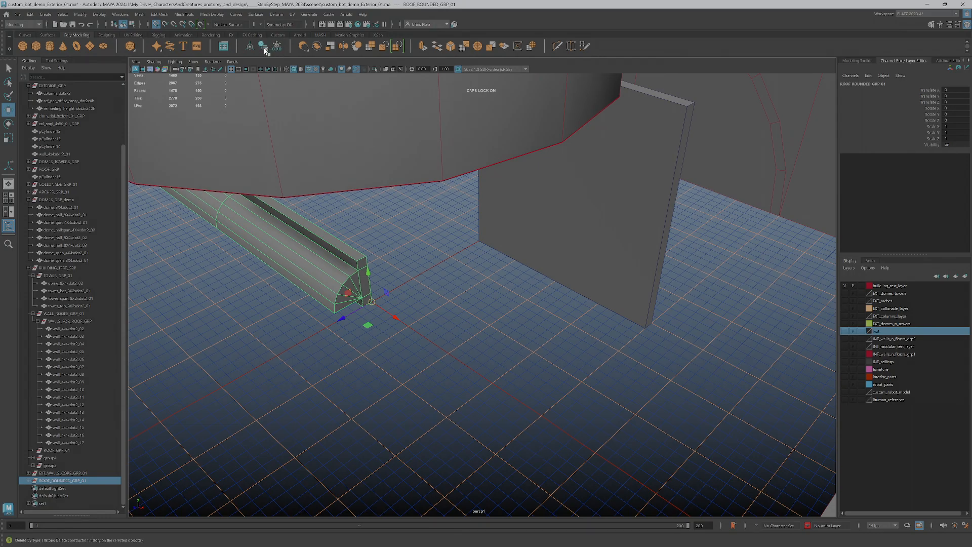
Move the roof group back onto the wall top at Translate X 600, Y 400, Z 600.
scroll(430, 343, down, 8)
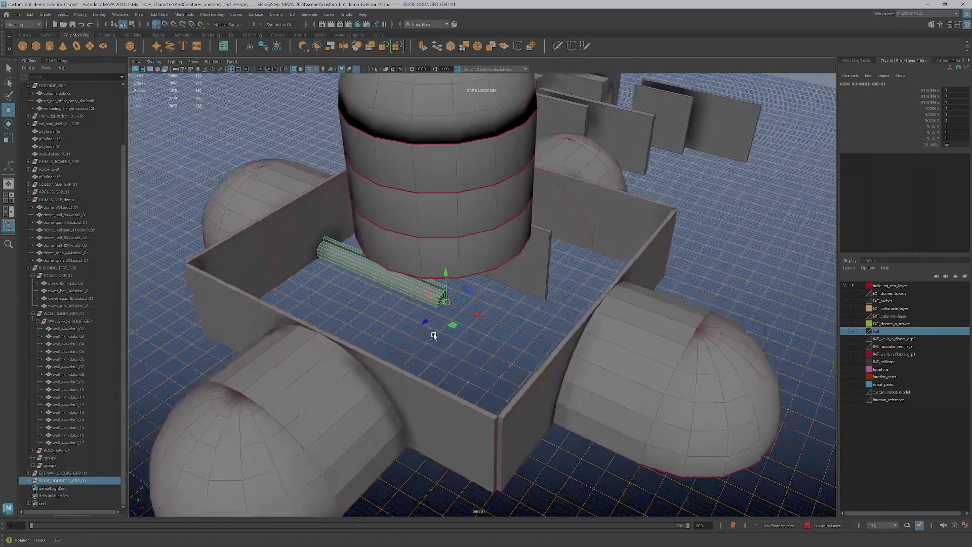
alt+drag(459, 327, 444, 408)
alt+drag(452, 445, 451, 404)
alt+middle_drag(451, 403, 464, 390)
alt+drag(464, 390, 569, 306)
drag(656, 281, 656, 298)
mouse_move(550, 306)
alt+mouse_down()
mouse_move(647, 305)
mouse_move(406, 316)
mouse_move(360, 308)
mouse_move(473, 332)
mouse_move(575, 379)
mouse_move(603, 382)
mouse_move(585, 372)
mouse_move(585, 363)
mouse_move(600, 363)
alt+mouse_up()
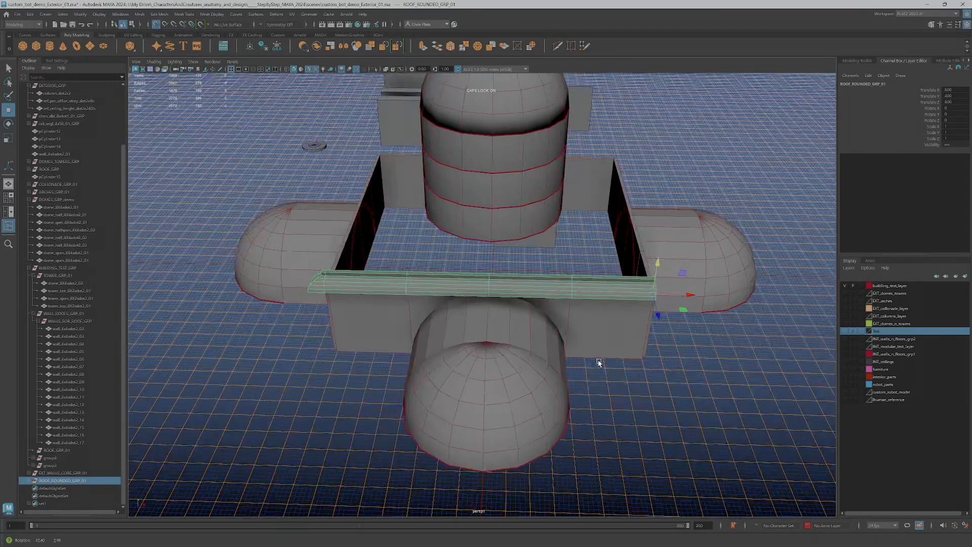
Duplicate the roof group and move the copy along the wall to the opposite corner, at Translate X -600.
click(29, 481)
scroll(86, 464, down, 2)
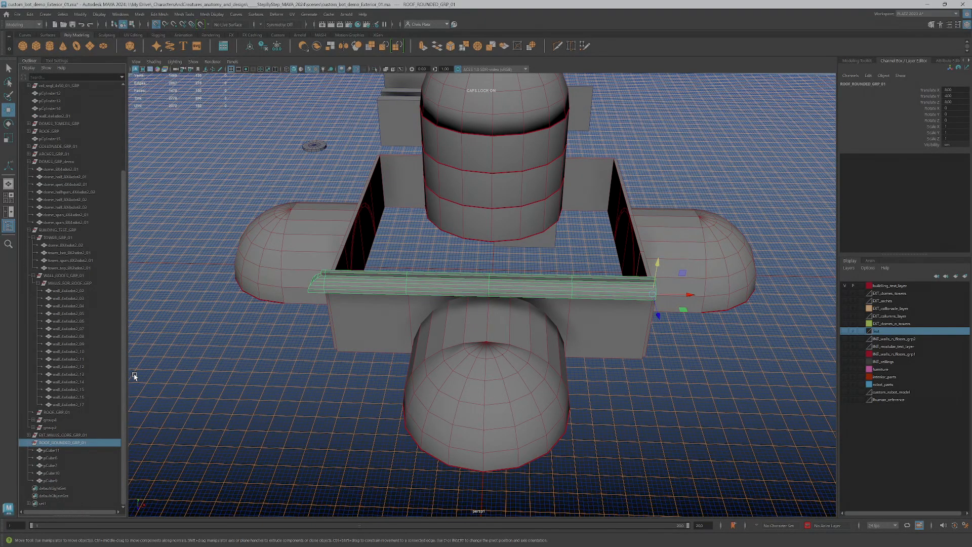
scroll(134, 374, down, 1)
scroll(649, 286, up, 2)
mouse_move(709, 296)
shift+mouse_down()
mouse_move(297, 301)
mouse_move(354, 341)
mouse_move(420, 348)
shift+mouse_up()
Rotate the second roof group to -90 degrees in Y so it runs along the adjacent wall top.
key(e)
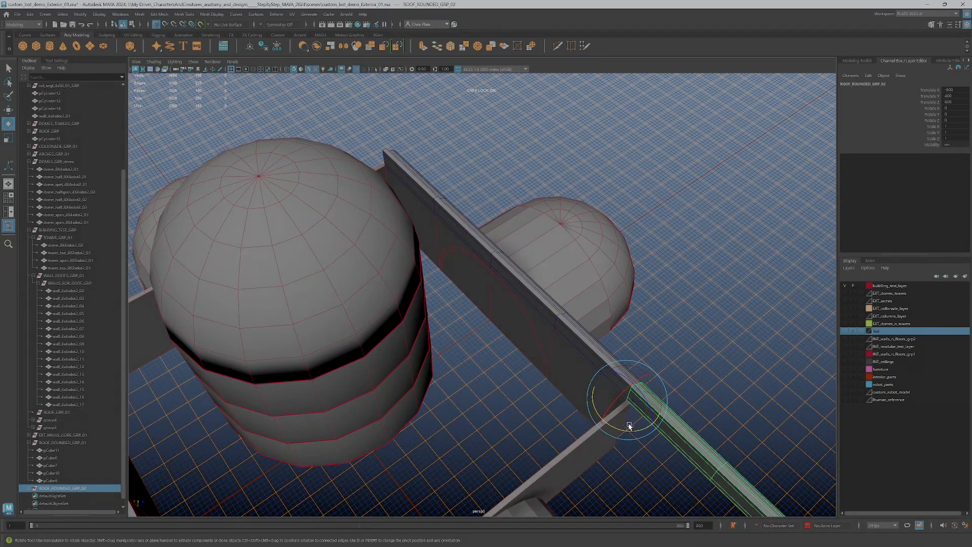
drag(631, 429, 598, 426)
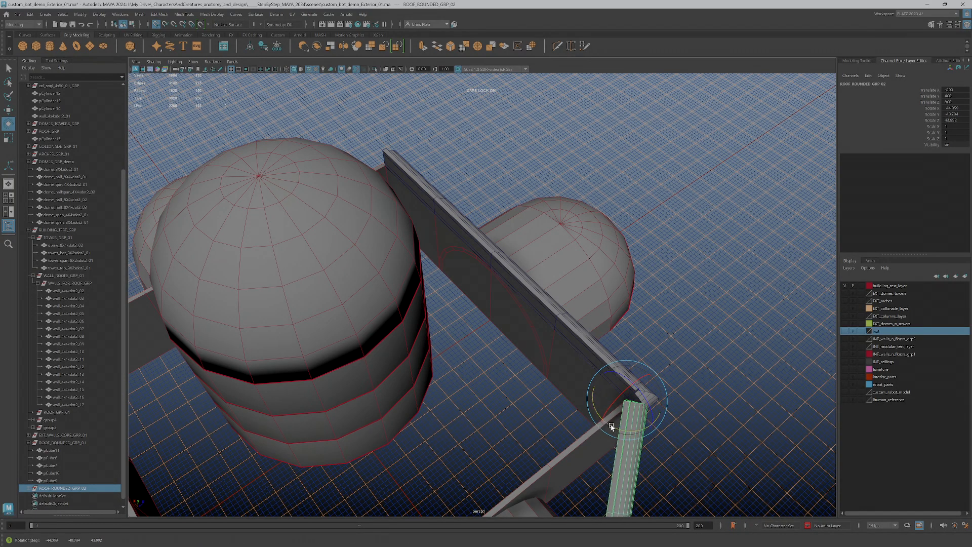
key(ctrl+z)
alt+drag(670, 456, 672, 450)
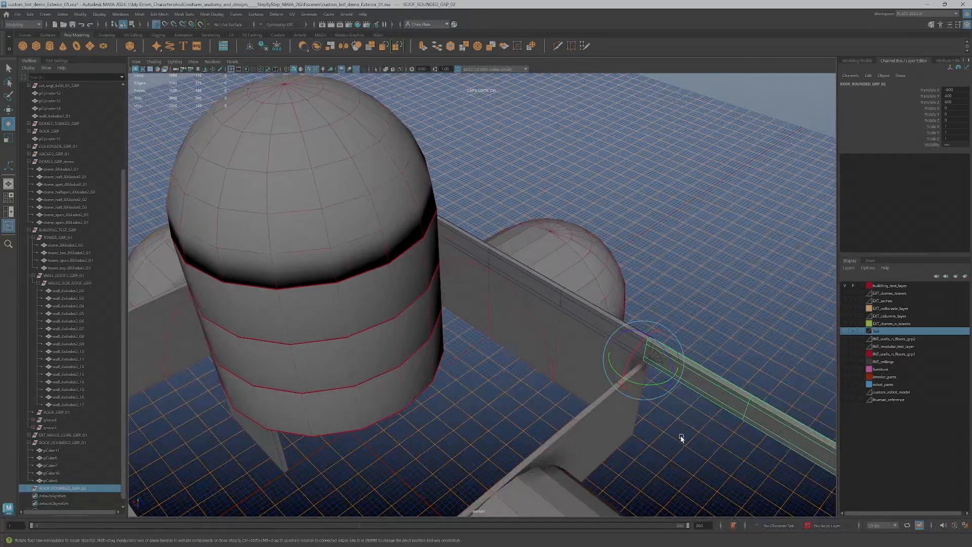
drag(655, 386, 578, 387)
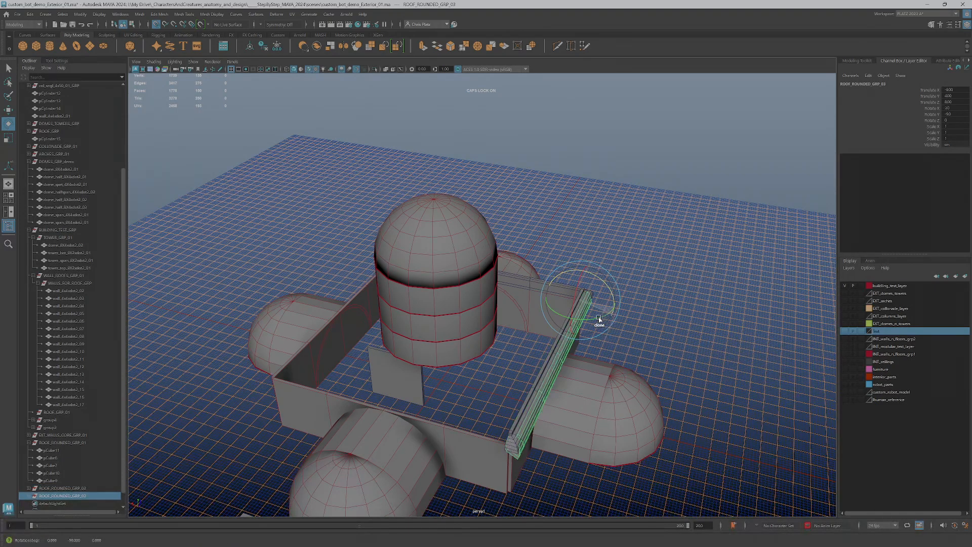
key(q)
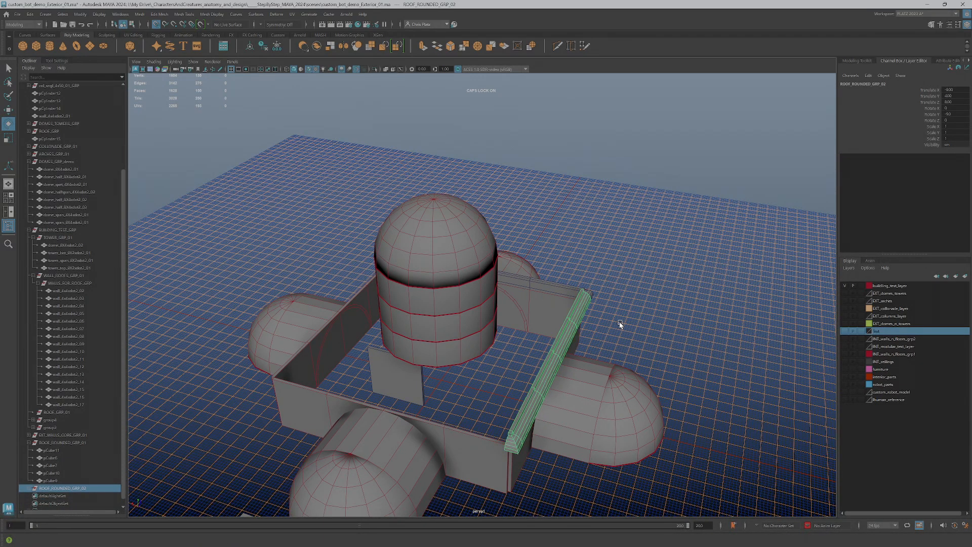
alt+drag(625, 332, 614, 335)
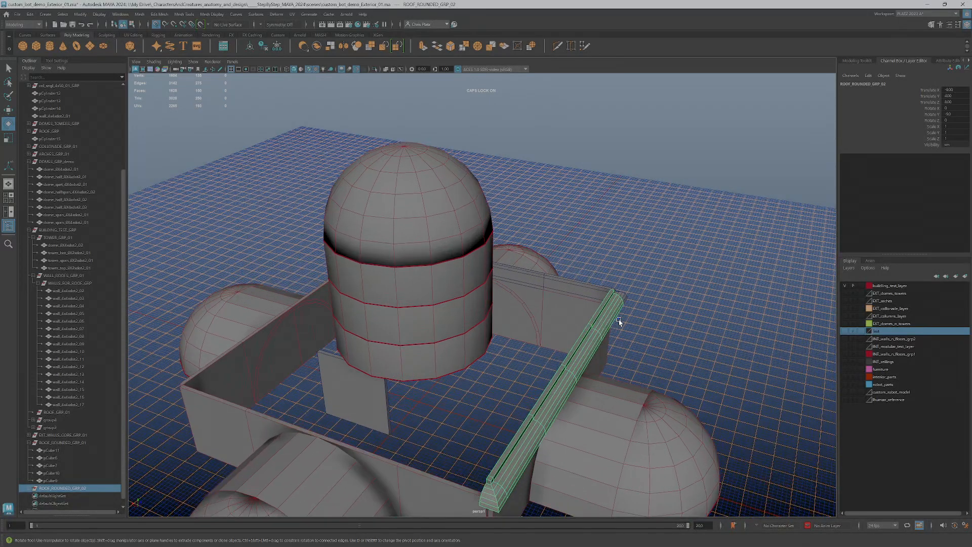
Duplicate the second roof group for the third wall, with Rotate Y -180 and Translate Z -600.
click(43, 489)
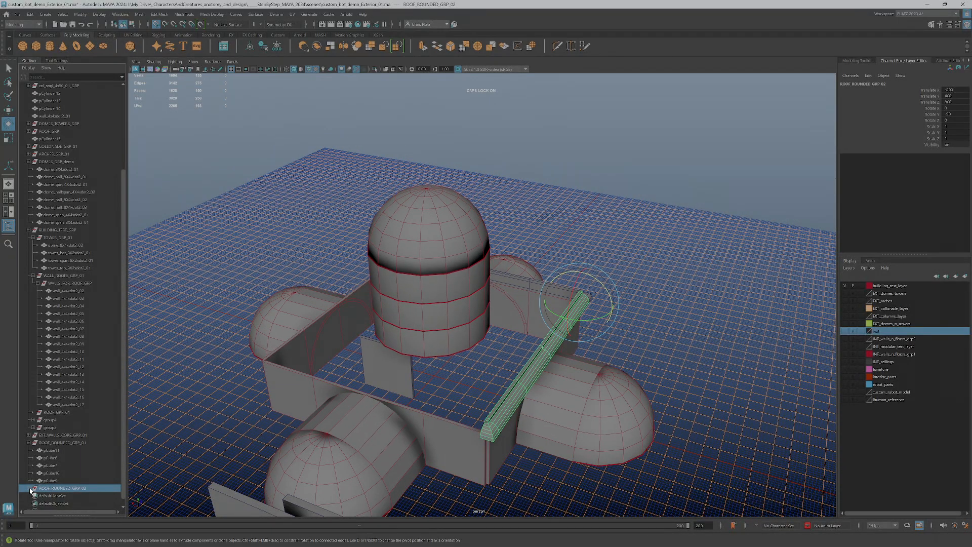
click(31, 489)
scroll(70, 444, down, 2)
alt+drag(572, 343, 564, 356)
alt+middle_drag(565, 355, 599, 329)
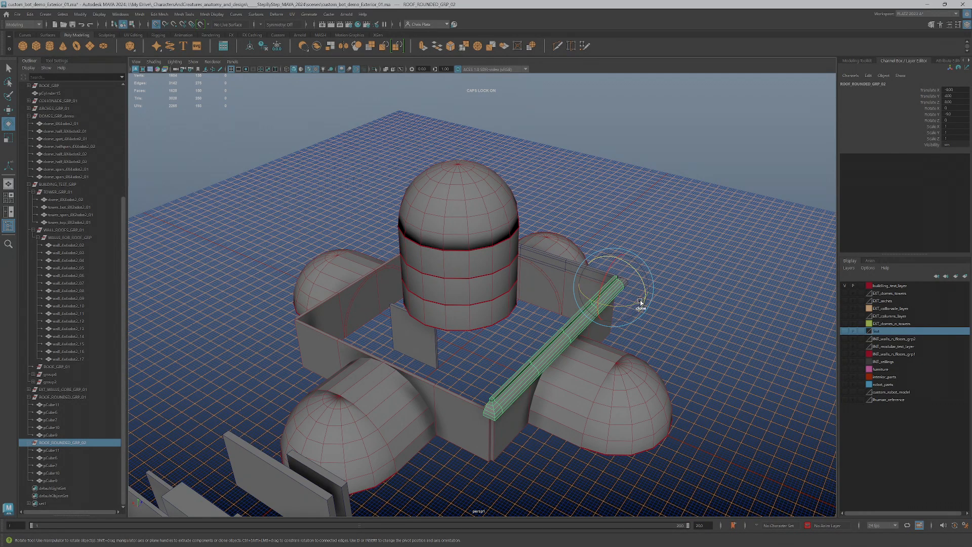
mouse_move(629, 306)
shift+mouse_down()
mouse_move(596, 305)
mouse_move(492, 415)
mouse_move(615, 348)
shift+mouse_up()
key(w)
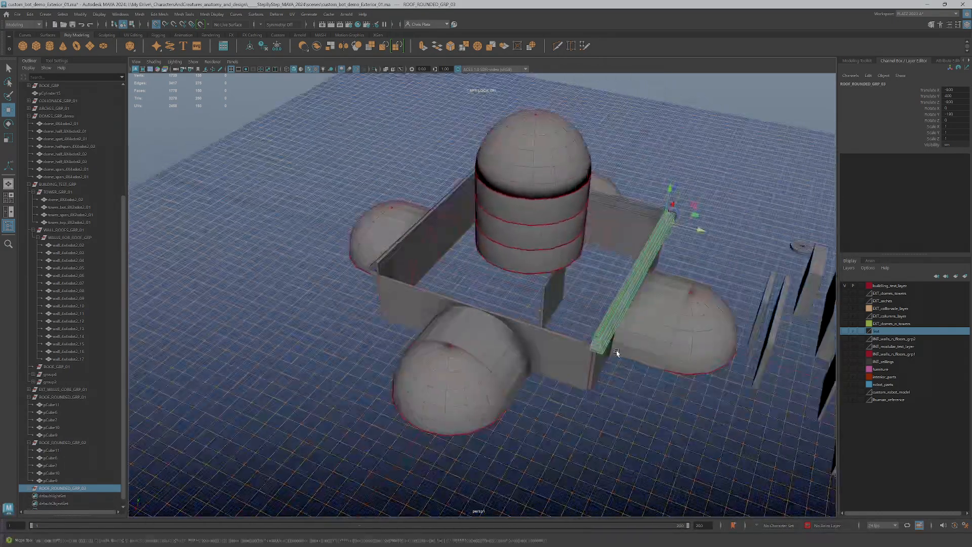
Duplicate the third roof group, rotate the copy to -270 degrees in Y, and move it onto the remaining wall top.
key(e)
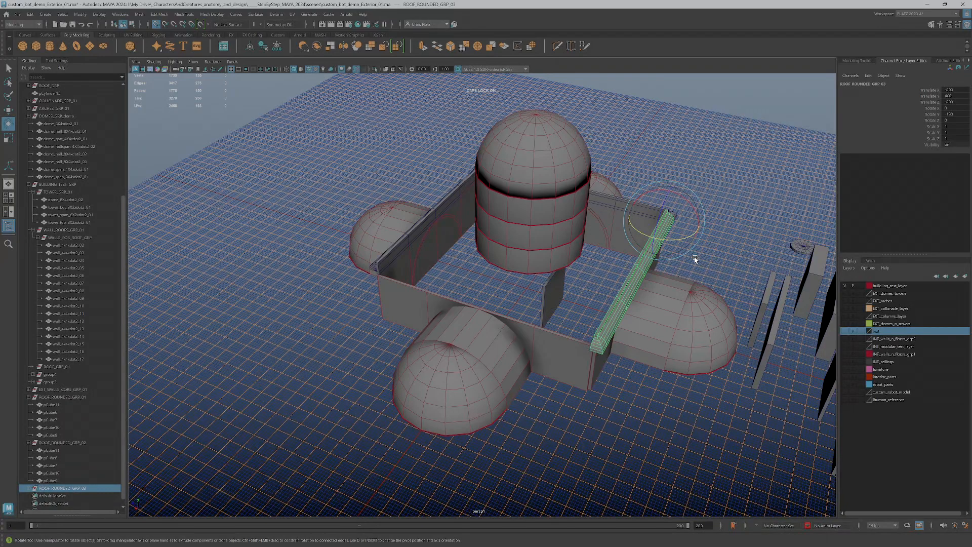
shift+drag(683, 242, 646, 245)
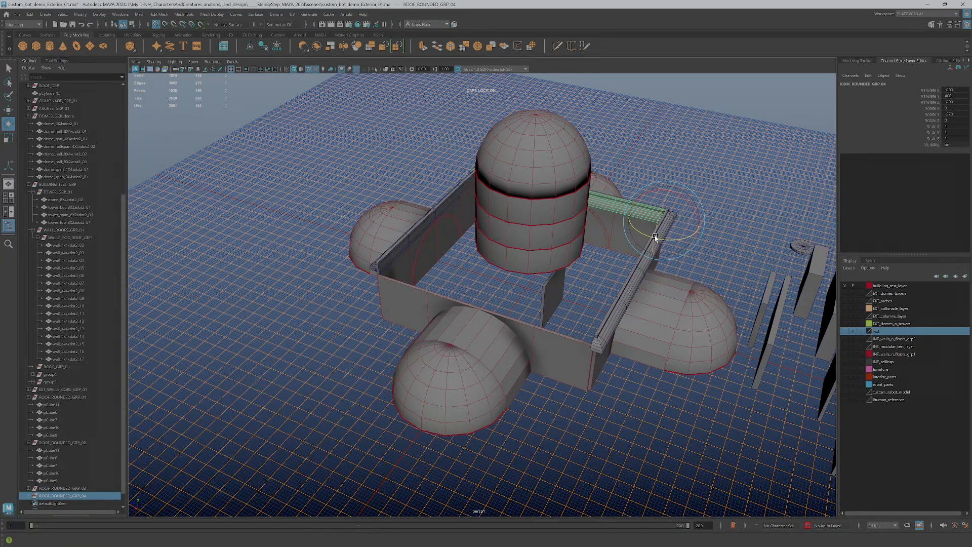
key(w)
drag(655, 238, 575, 314)
Examine the completed rounded roof edge and its corner joints around the building.
alt+right_drag(575, 314, 533, 287)
alt+middle_drag(534, 286, 605, 393)
alt+drag(606, 392, 506, 409)
click(538, 380)
alt+middle_drag(426, 487, 474, 329)
click(464, 250)
alt+drag(495, 312, 453, 319)
click(427, 288)
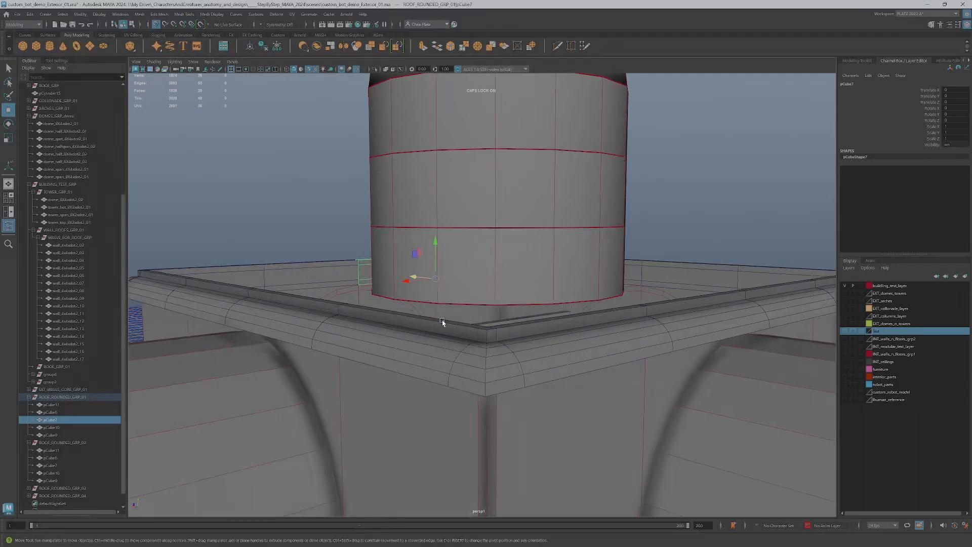
click(475, 284)
alt+drag(475, 284, 398, 390)
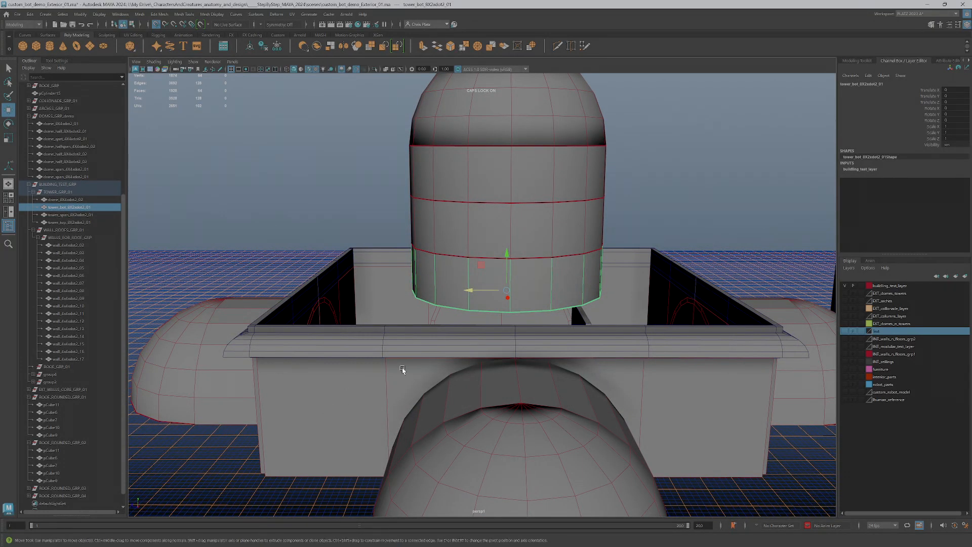
Examine the building's front walls, half domes, tower and rounded roof edge from several angles.
click(377, 388)
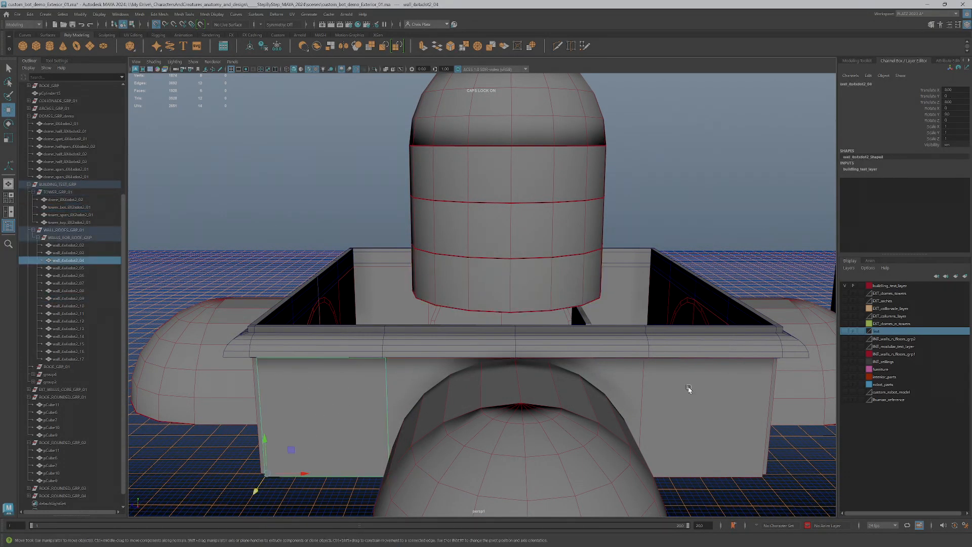
click(692, 431)
alt+drag(692, 434, 671, 396)
click(566, 394)
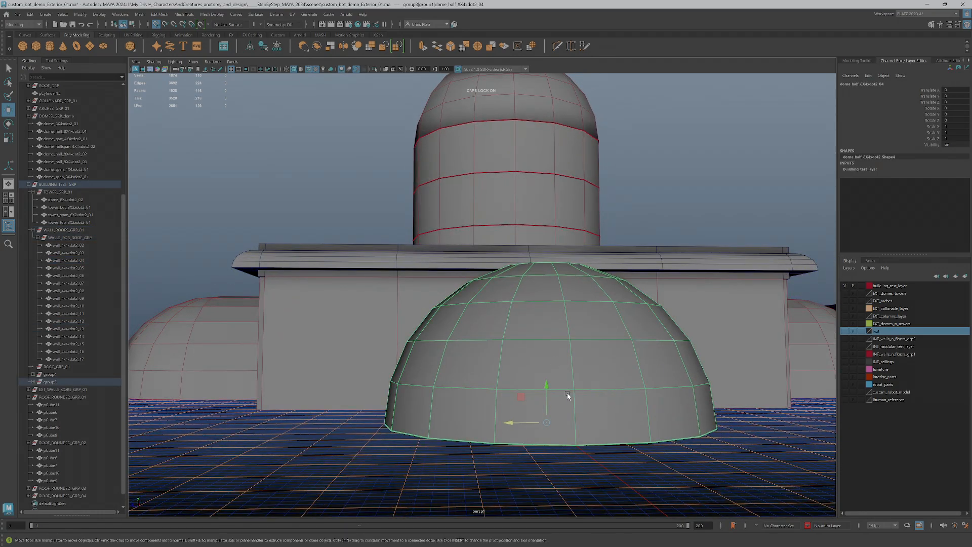
scroll(567, 396, down, 4)
mouse_move(460, 353)
alt+mouse_down()
mouse_move(514, 349)
mouse_move(497, 347)
mouse_move(467, 409)
mouse_move(521, 382)
mouse_move(456, 366)
alt+mouse_up()
scroll(457, 366, up, 2)
scroll(523, 342, down, 1)
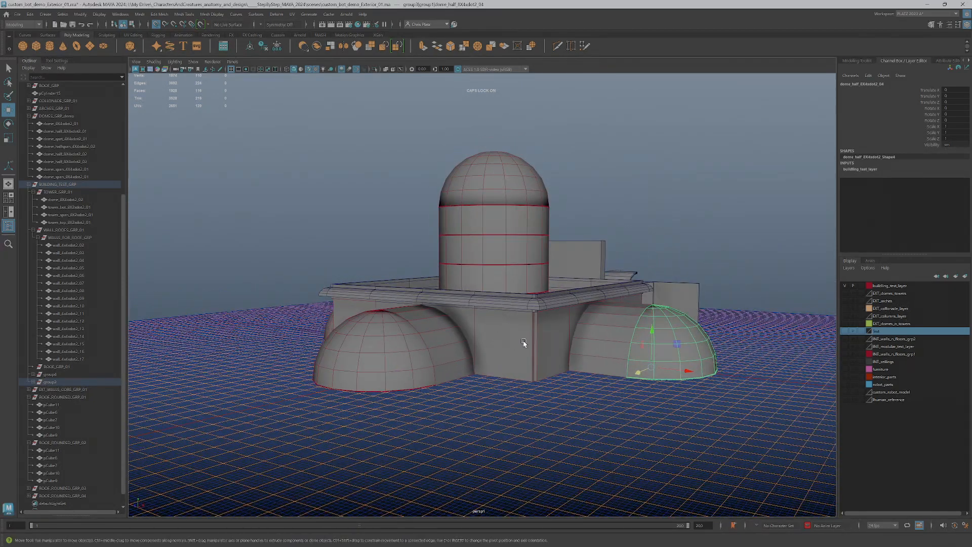
scroll(523, 343, up, 5)
alt+drag(523, 343, 570, 342)
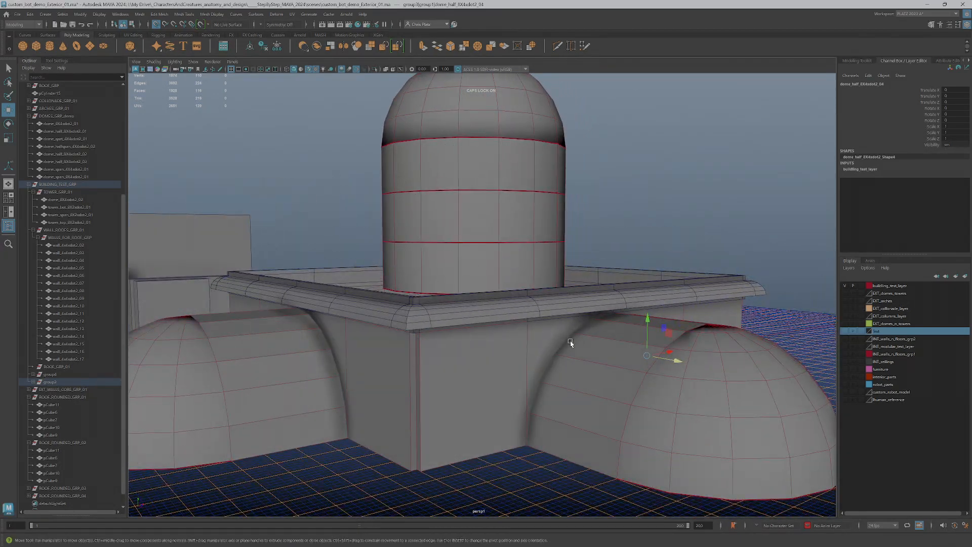
Switch to the ASSET_LIST_MASTER_2023 spreadsheet in Chrome and place its window beside the building model.
key(alt+Tab)
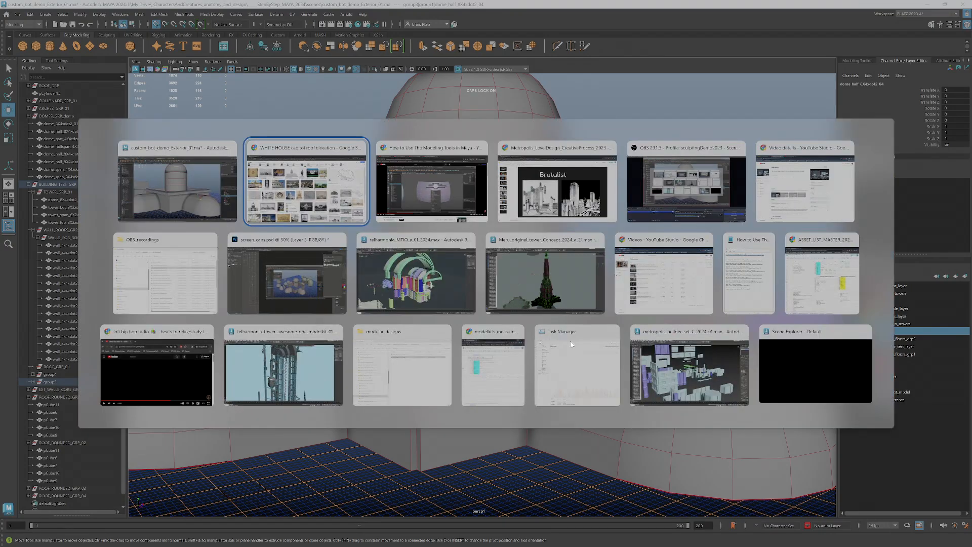
key(Right)
key(Right)
key(Right)
key(Right)
key(Down)
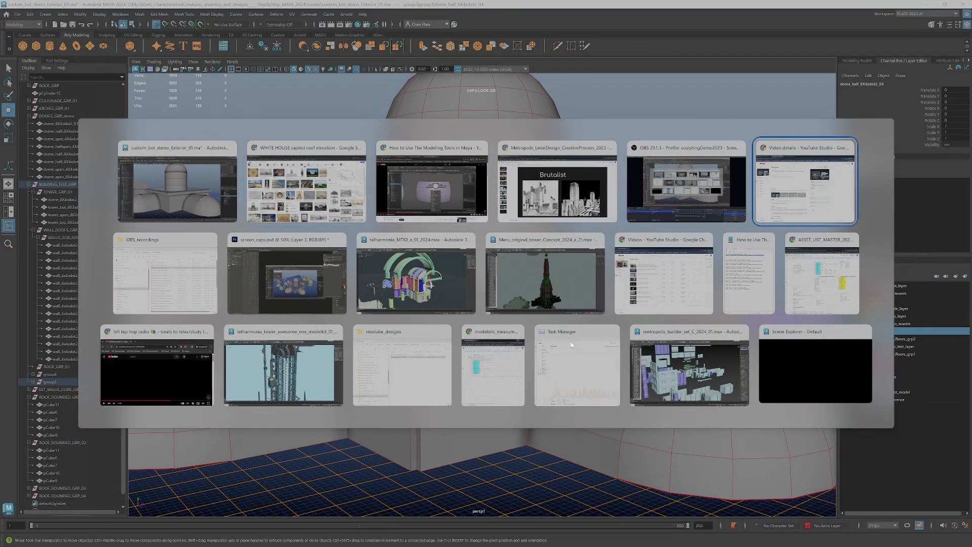
key(Escape)
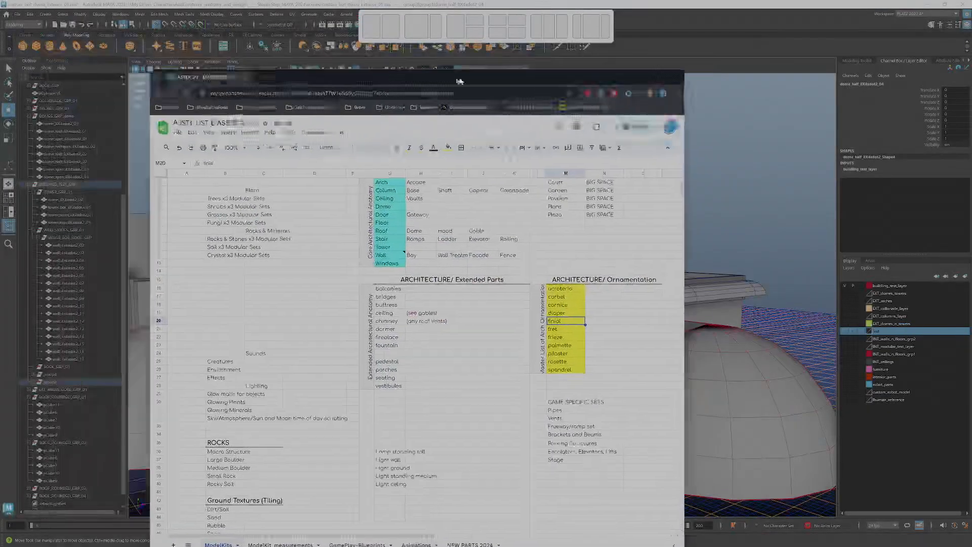
drag(444, 69, 698, 56)
drag(730, 267, 761, 317)
Review the corbel, cornice and pilaster entries in the Architecture/Ornamentation list, and move the spreadsheet off the Maya scene.
click(810, 276)
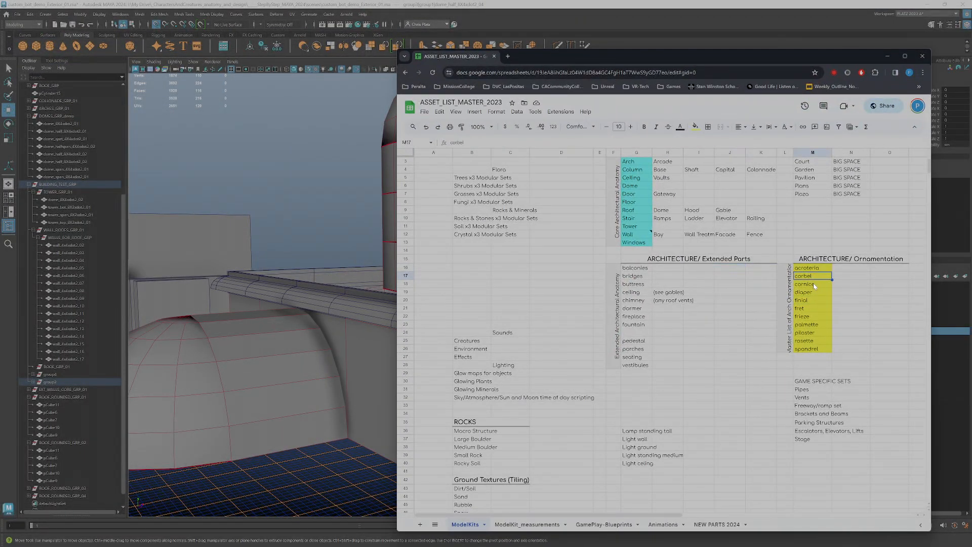
click(814, 284)
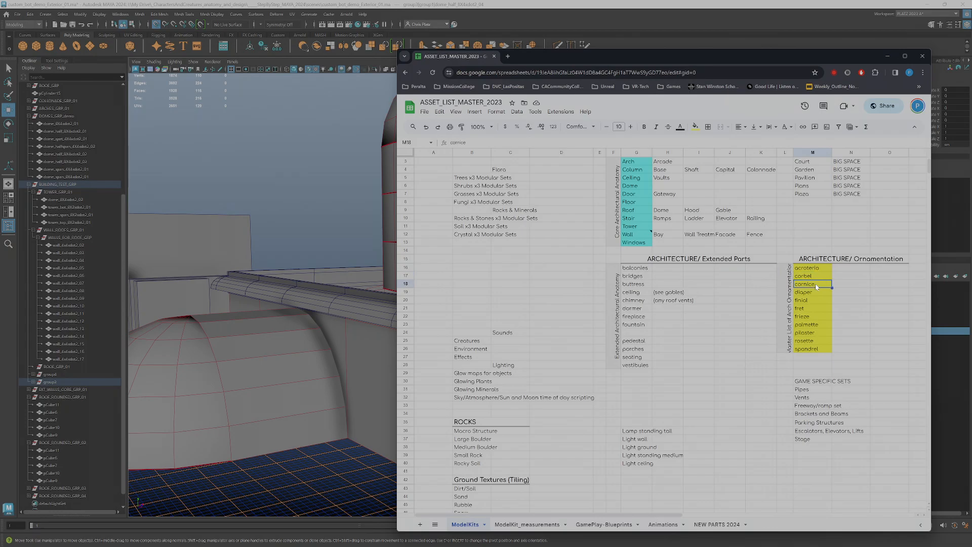
click(818, 334)
scroll(677, 214, up, 1)
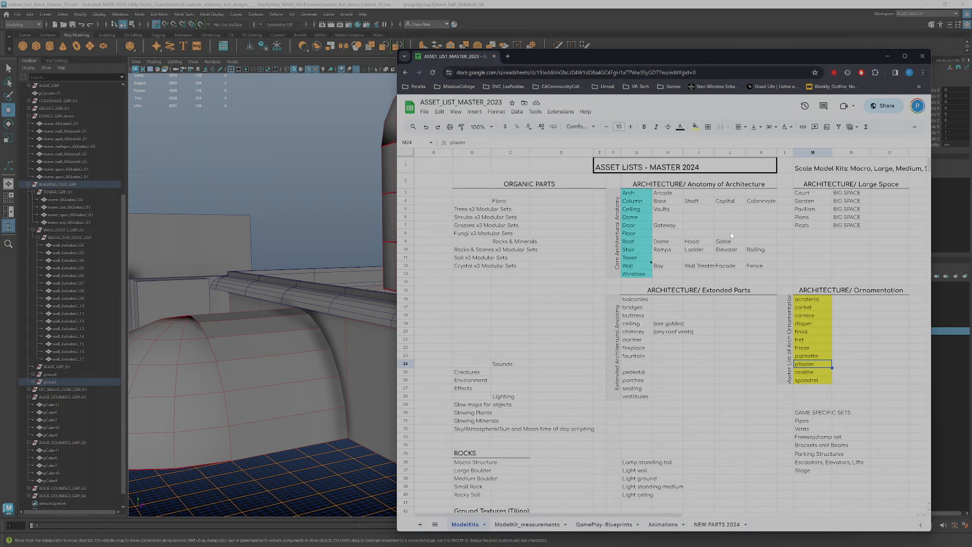
drag(687, 53, 971, 96)
Duplicate the small wall panel from the modular wall set and place the copy inside the building beside the central tower.
alt+drag(501, 363, 460, 401)
scroll(603, 306, up, 5)
alt+drag(512, 337, 415, 308)
click(394, 237)
click(232, 183)
alt+drag(253, 205, 252, 227)
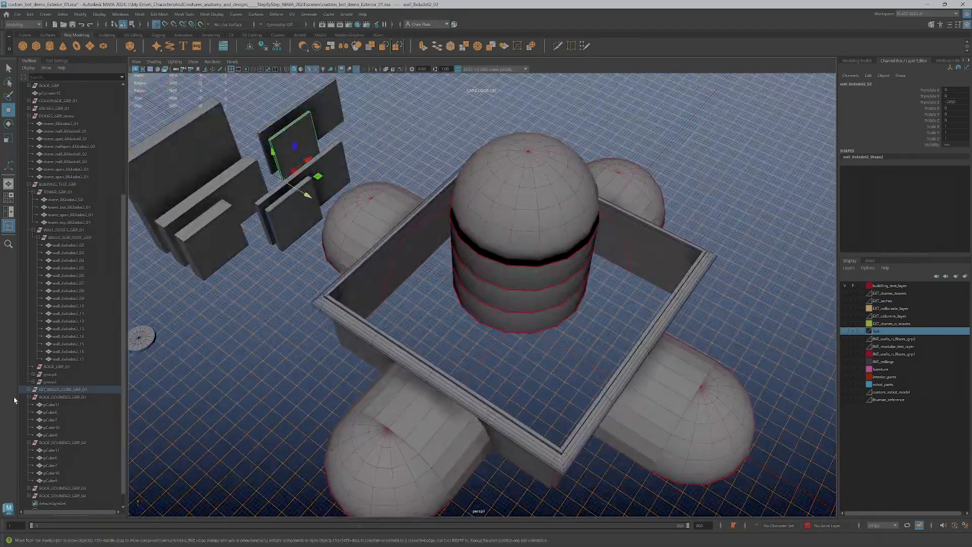
click(29, 389)
click(28, 389)
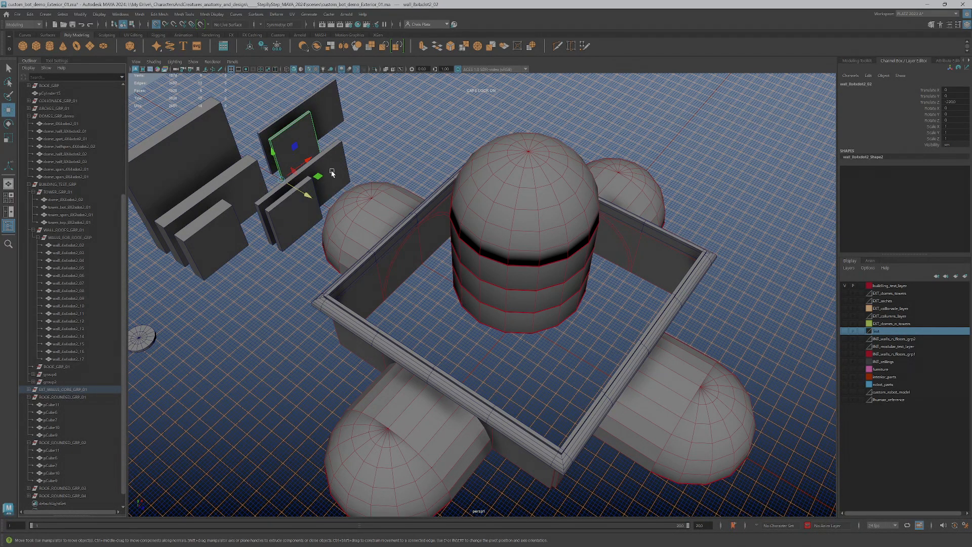
shift+drag(318, 176, 416, 347)
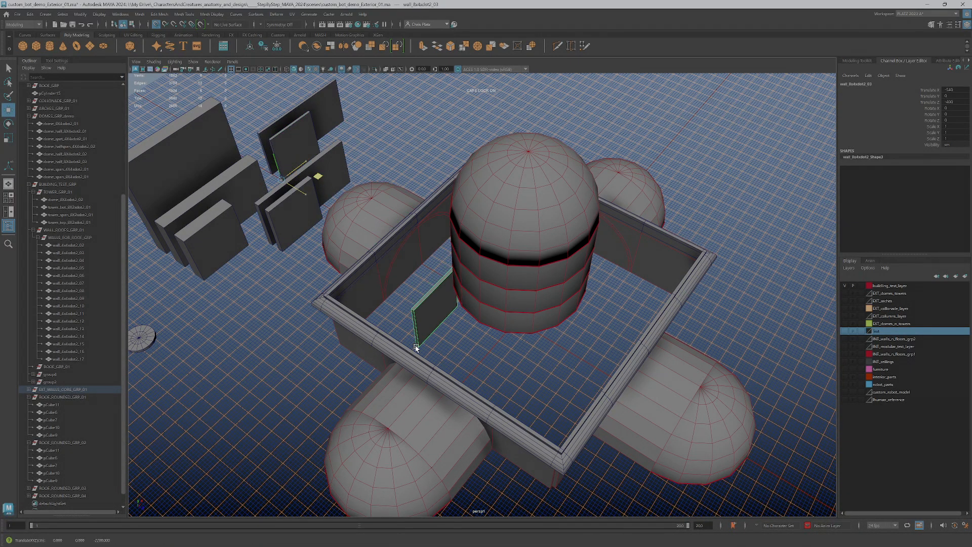
Expand the EXT_WALLS_CORE_GRP_01 group in the Outliner and collapse the first two rounded roof groups.
click(32, 391)
scroll(81, 390, down, 3)
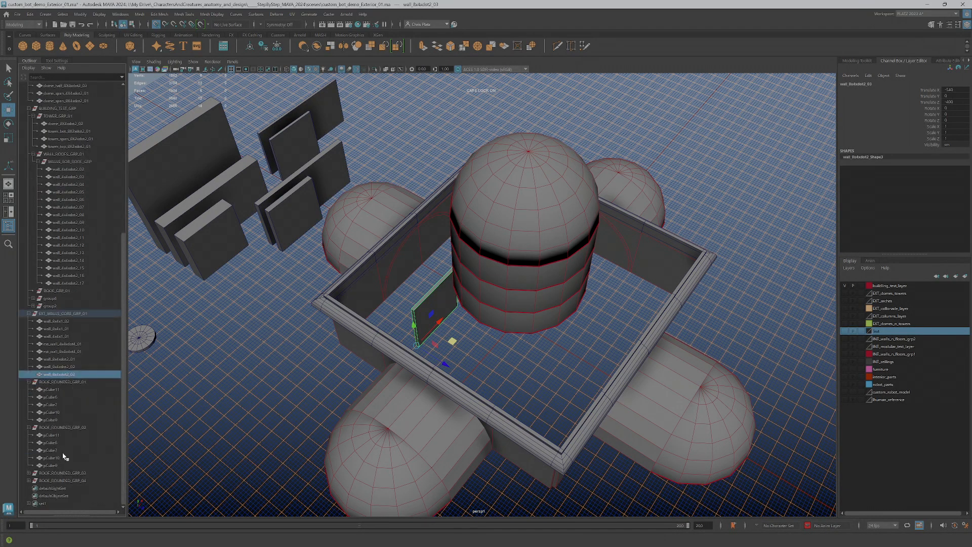
click(29, 383)
click(28, 428)
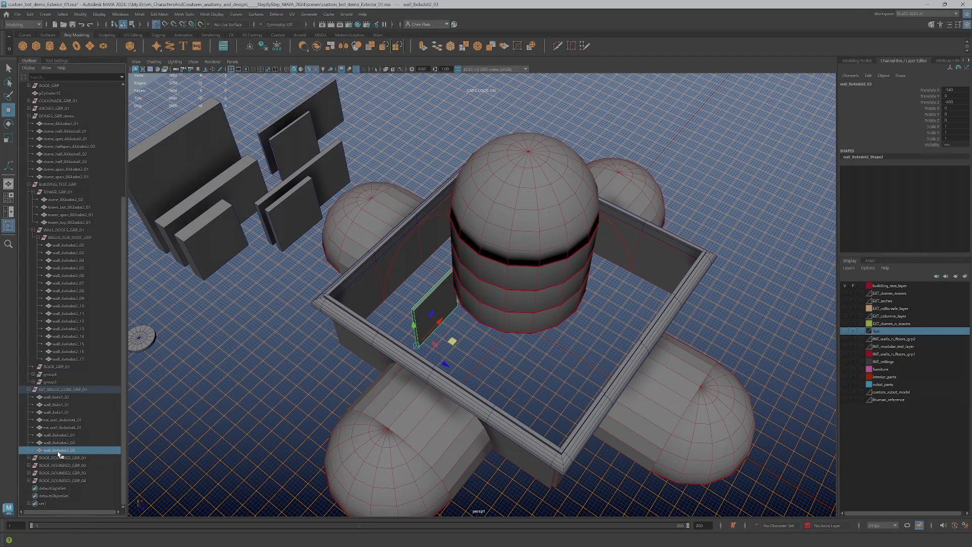
Take the loose wall panel inside the building out of the core walls group and group the four ROOF_ROUNDED groups together.
drag(58, 452, 56, 487)
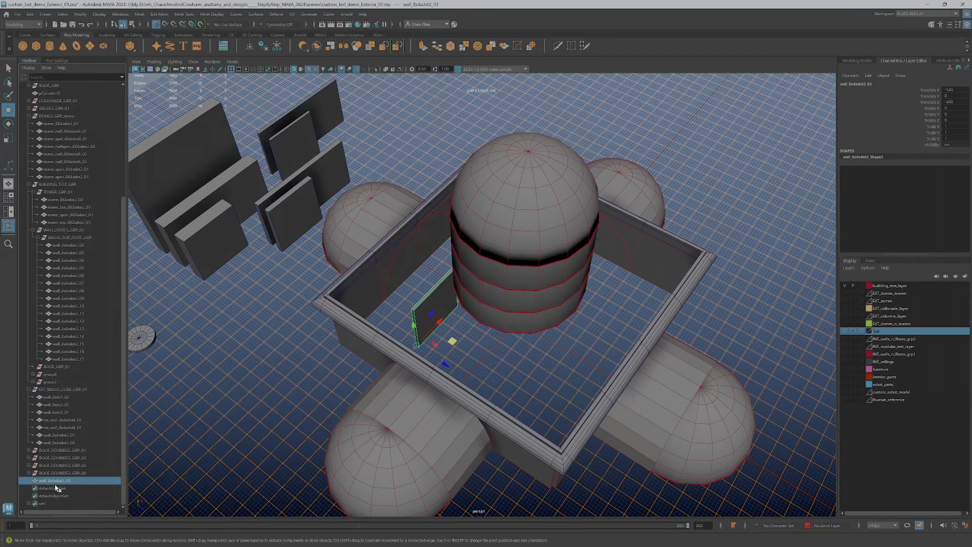
click(56, 451)
shift+click(66, 473)
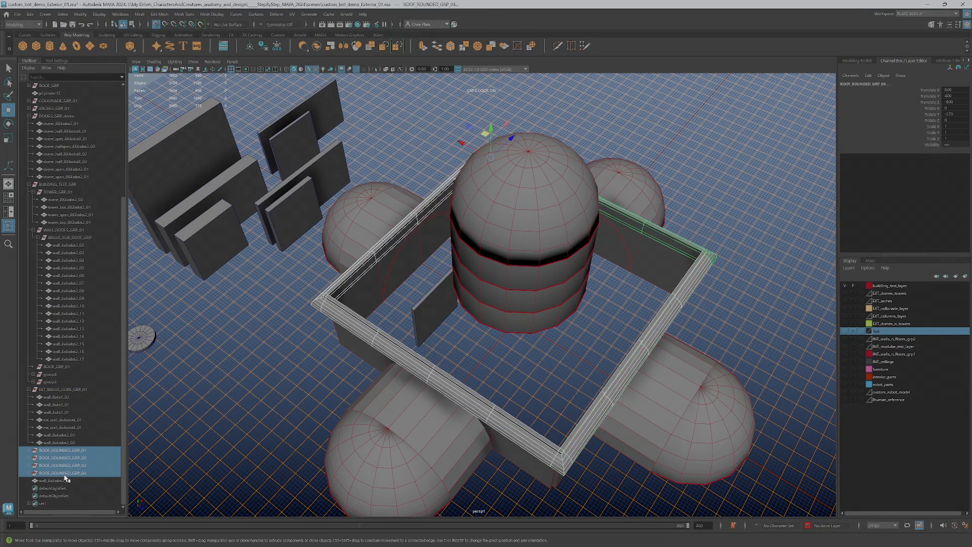
key(f)
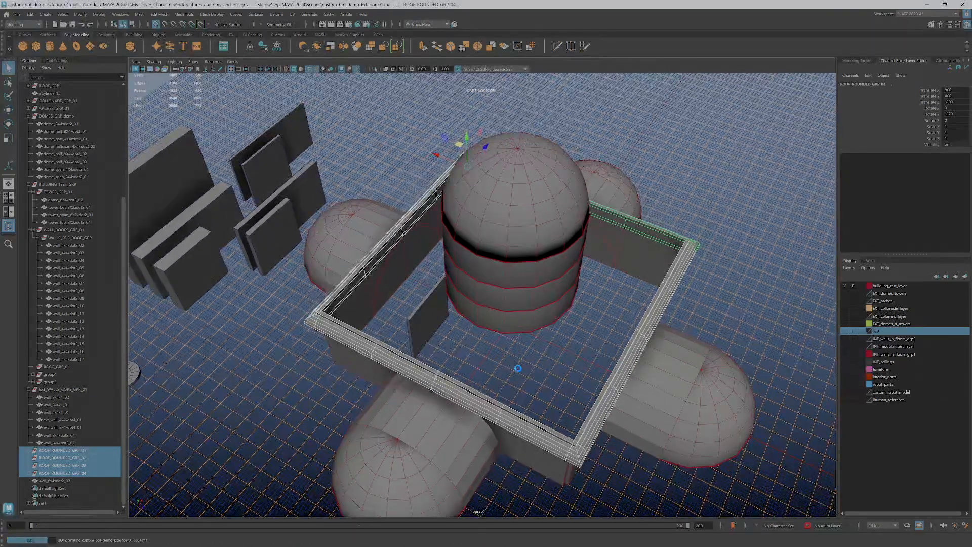
key(ctrl+g)
click(32, 480)
scroll(56, 461, down, 2)
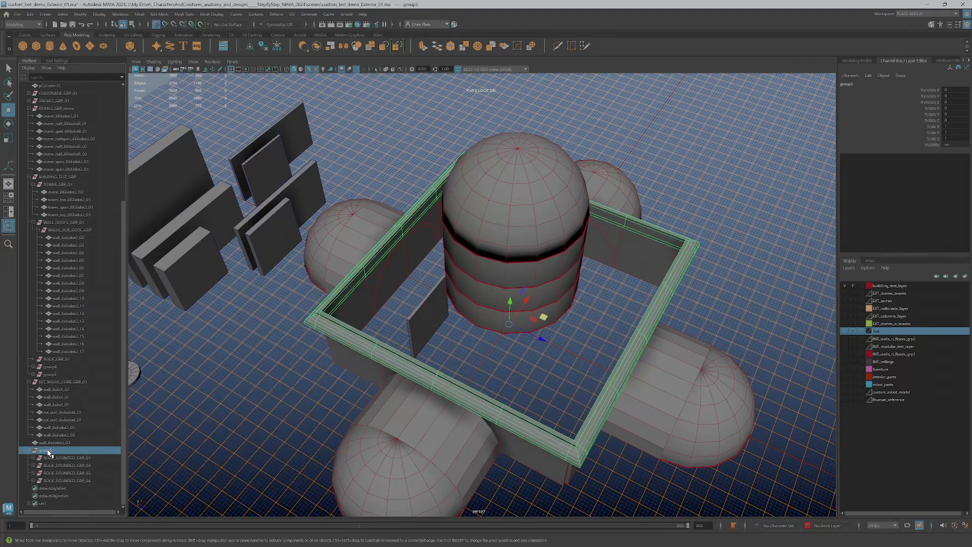
Rename the new parent group of the rounded roof pieces as ROOF_ROUNDED_FULL_GRP_01.
double_click(48, 451)
text(rou)
key(Caps_Lock)
key(BackSpace)
key(BackSpace)
key(BackSpace)
key(BackSpace)
key(Return)
Put the loose wall panel into the full rounded roof group and wrap it in its own group.
click(47, 442)
middle_drag(51, 446, 53, 453)
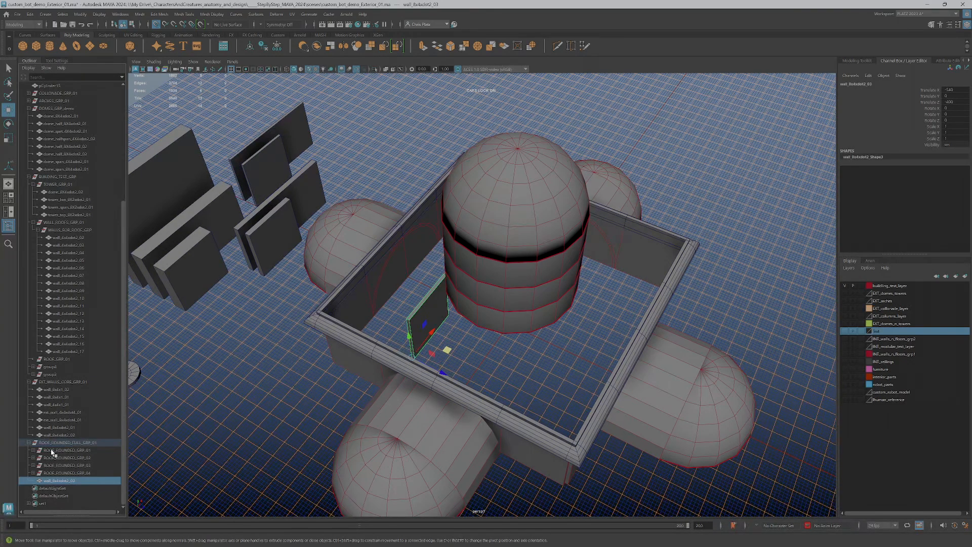
key(ctrl+g)
Rename the loose panel's new group as ROOF_FLAT_GRP_01.
double_click(50, 481)
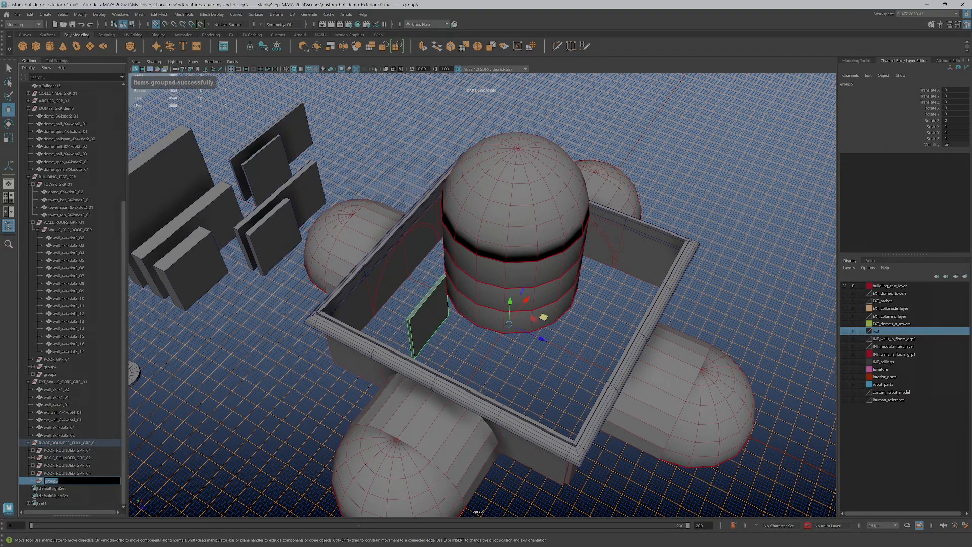
text(RO)
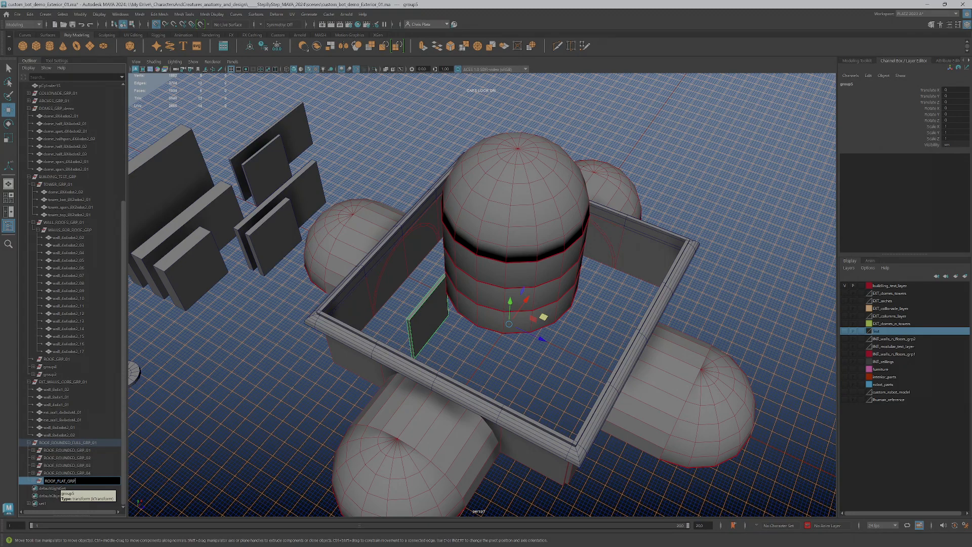
text(OF_FLAT_GRP)
key(Return)
text(_01)
key(Return)
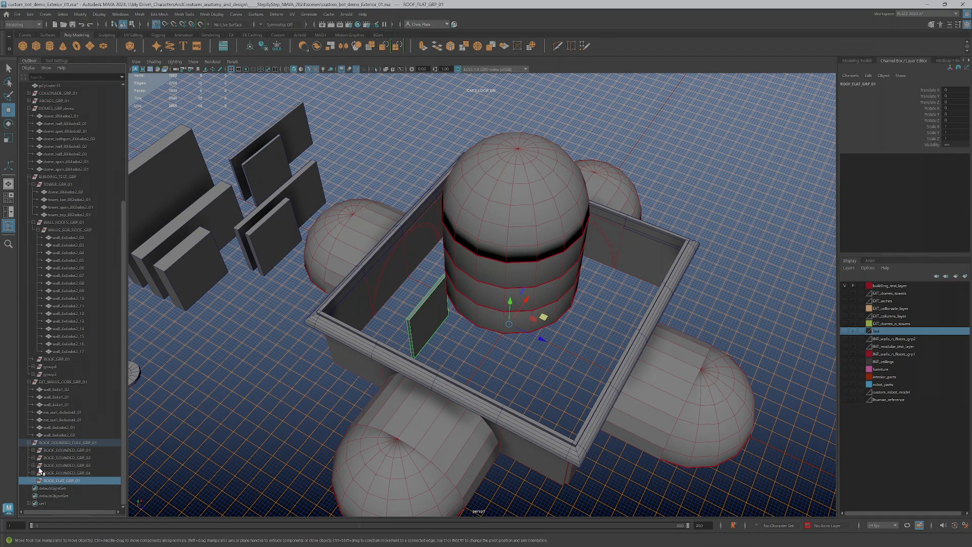
Rename the thin square wall panel standing among the spare walls so its size starts with 4x and its number is 01.
click(417, 333)
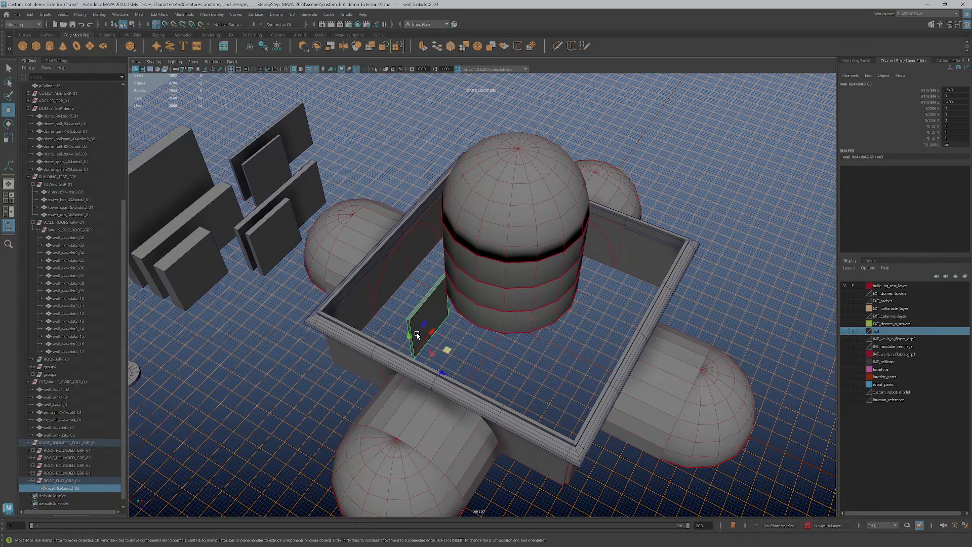
double_click(53, 489)
mouse_move(490, 298)
alt+mouse_down()
mouse_move(464, 301)
mouse_move(495, 293)
alt+mouse_up()
alt+middle_drag(307, 396, 361, 412)
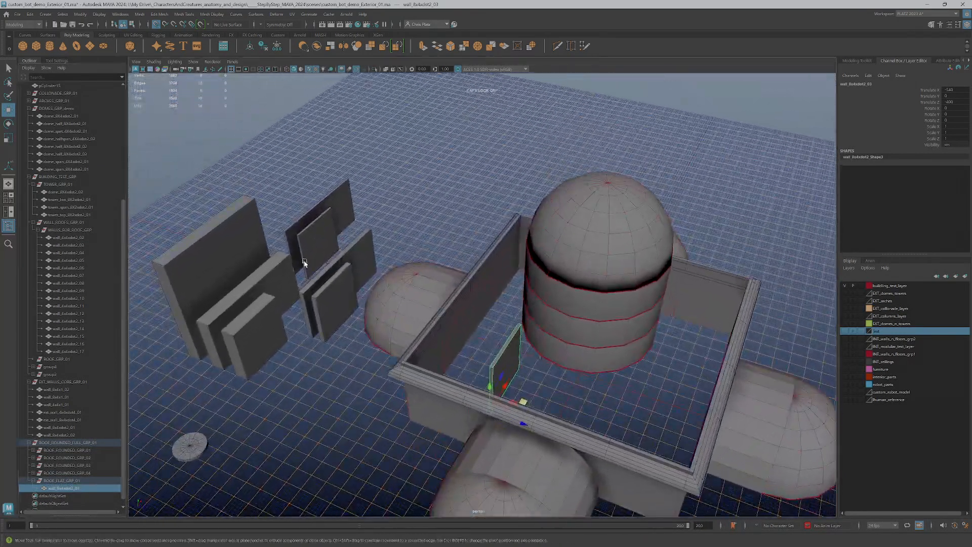
click(322, 245)
alt+drag(339, 328, 311, 345)
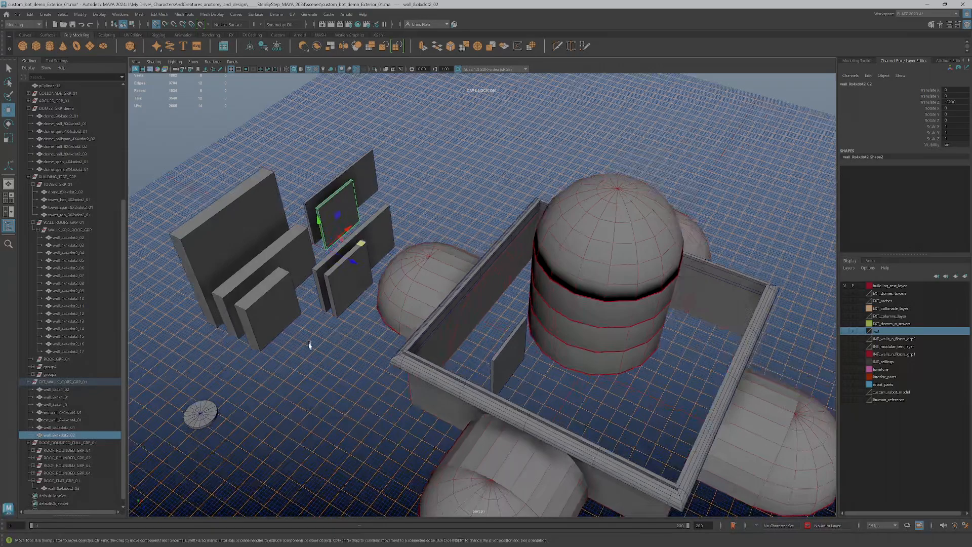
double_click(57, 436)
key(Return)
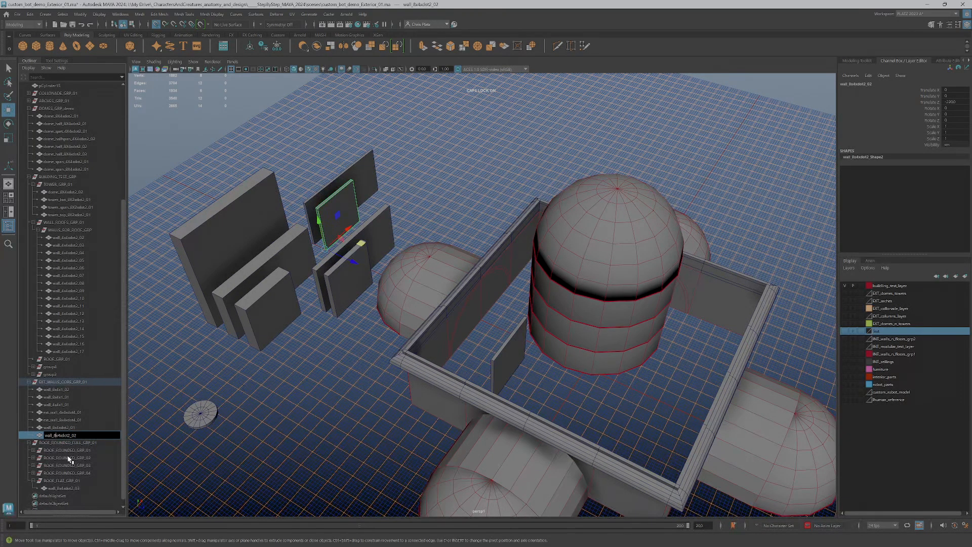
key(BackSpace)
text(4x)
text(1)
key(Return)
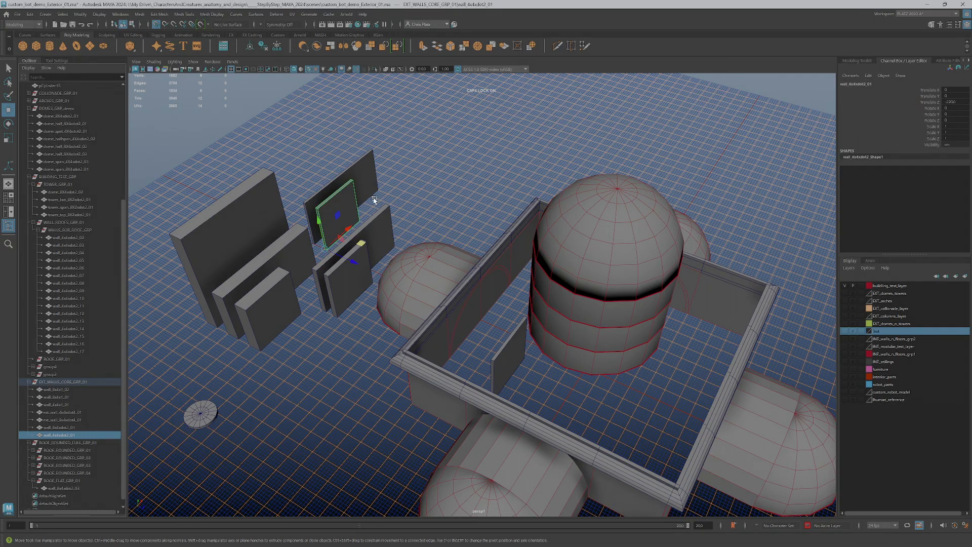
Rotate the wall panel inside the building 90 degrees about X so it lies flat as a roof piece.
click(366, 181)
click(349, 220)
alt+drag(382, 224, 406, 193)
scroll(490, 411, down, 3)
alt+drag(490, 411, 447, 341)
click(428, 321)
scroll(386, 377, up, 3)
mouse_move(385, 377)
alt+mouse_down()
mouse_move(400, 364)
mouse_move(392, 387)
alt+mouse_up()
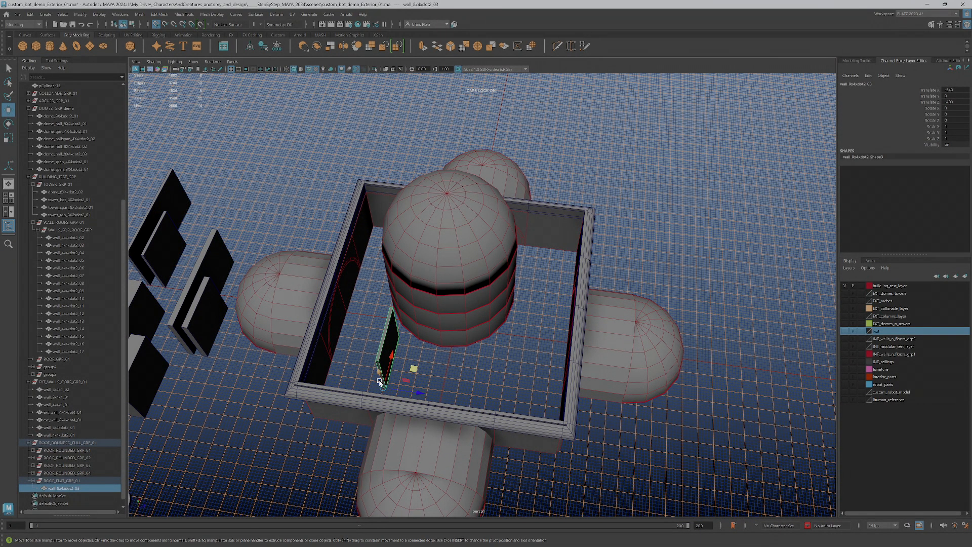
key(e)
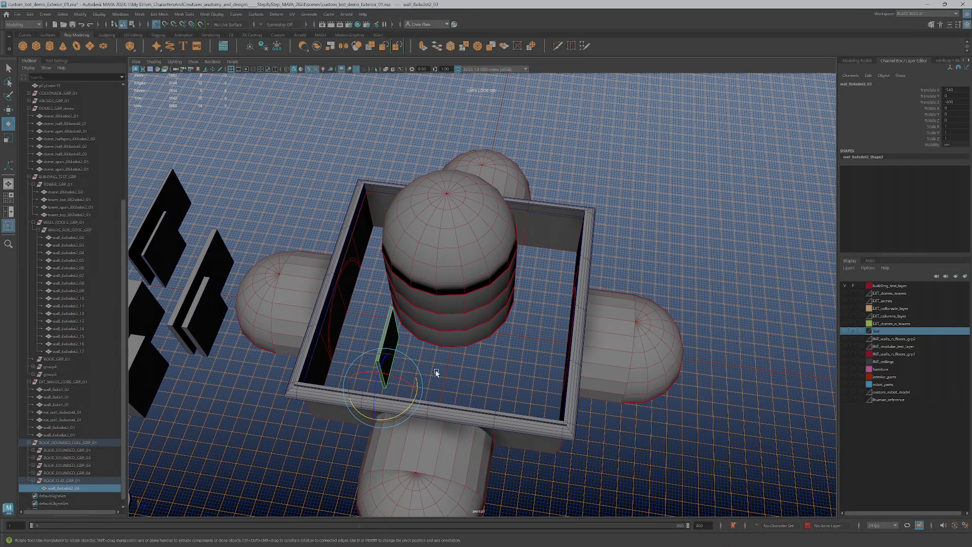
drag(396, 379, 428, 393)
scroll(449, 370, up, 3)
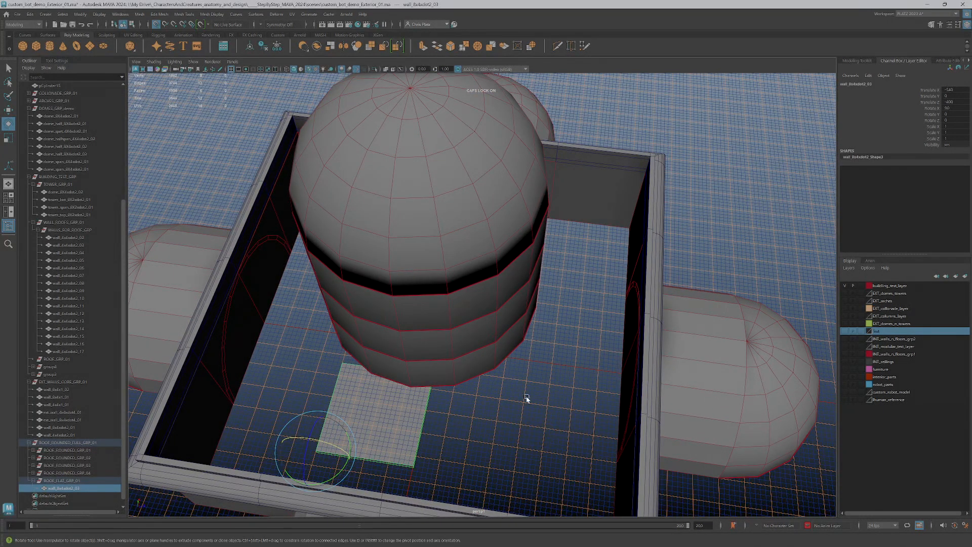
Isolate the flat panel and examine its orientation and thickness in the perspective, front and side views.
key(ctrl+1)
scroll(445, 408, up, 5)
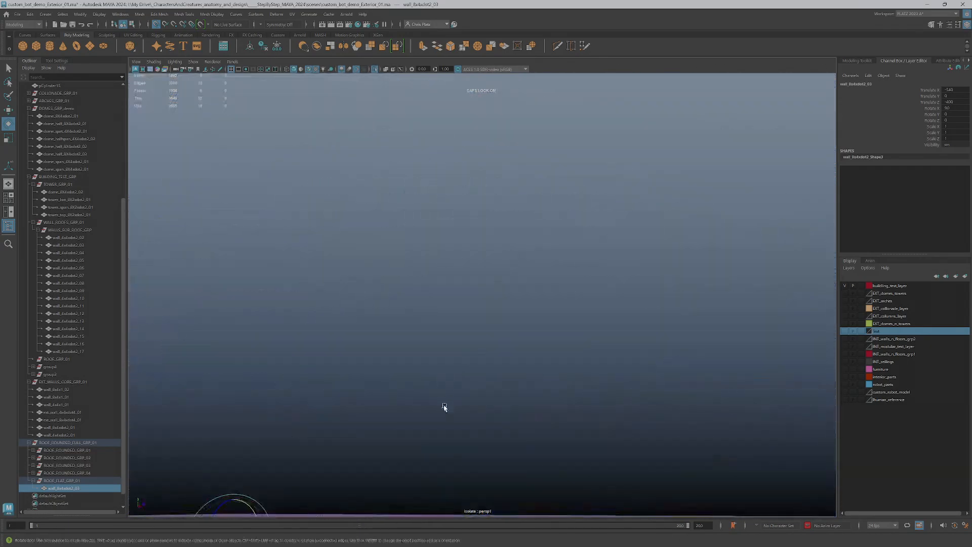
scroll(446, 412, down, 5)
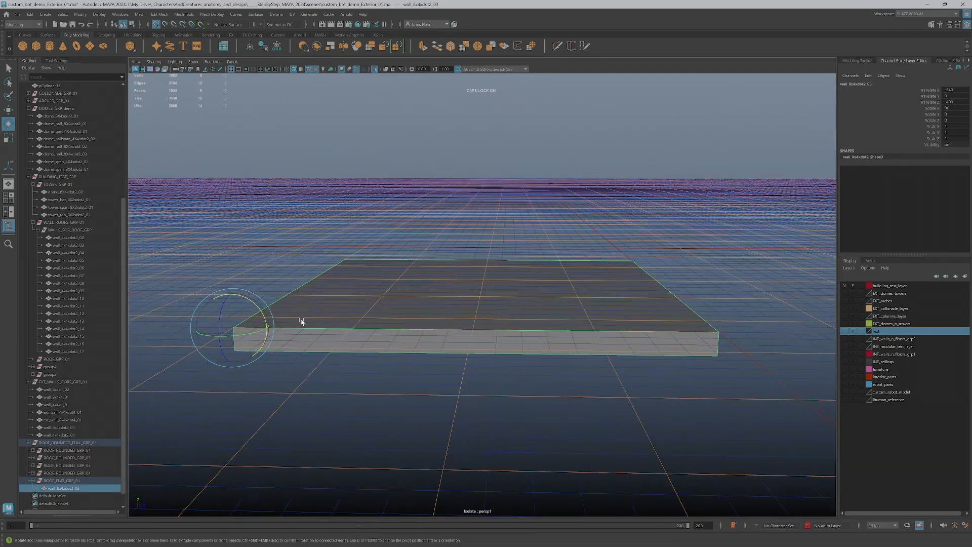
scroll(310, 323, down, 2)
key(space)
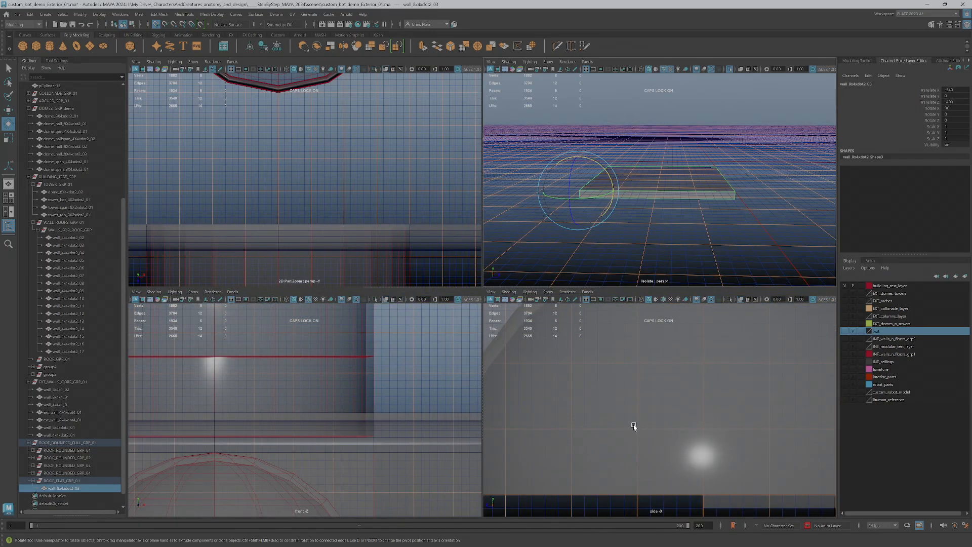
key(f)
key(f)
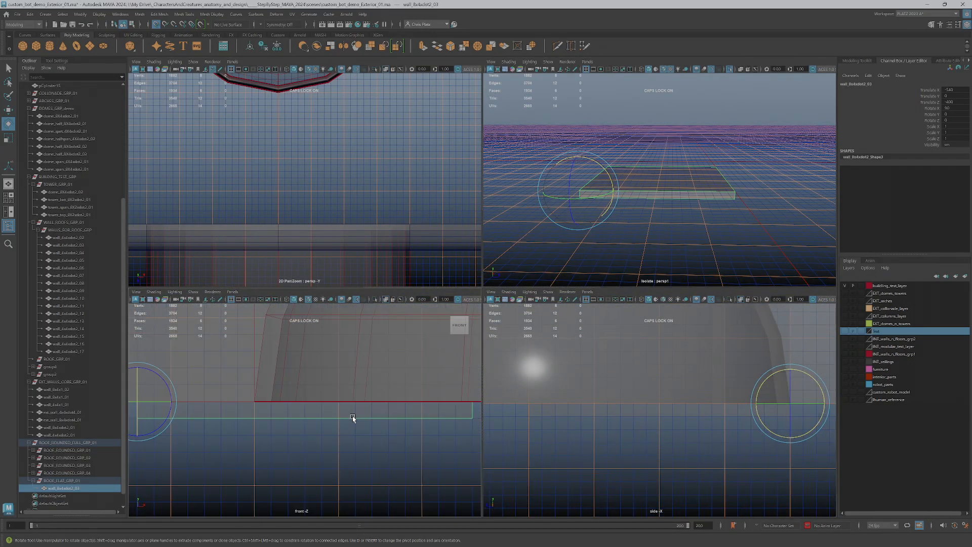
key(f)
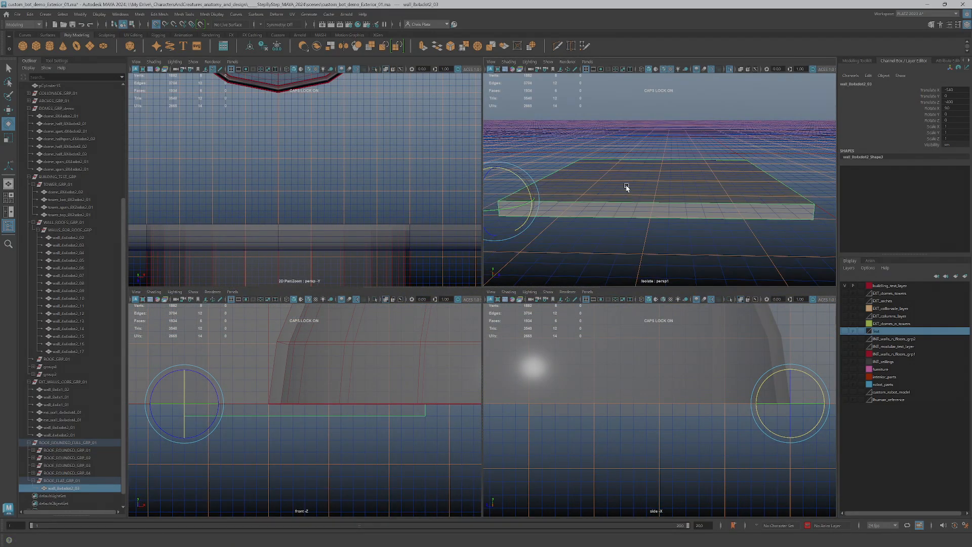
click(731, 72)
key(space)
Freeze the flat roof panel's transformations so its translation and rotation values are zeroed.
alt+right_drag(624, 201, 492, 310)
alt+drag(567, 222, 488, 317)
alt+right_drag(405, 304, 467, 297)
alt+middle_drag(439, 295, 483, 352)
alt+drag(484, 352, 659, 373)
key(w)
alt+drag(770, 384, 657, 369)
click(276, 46)
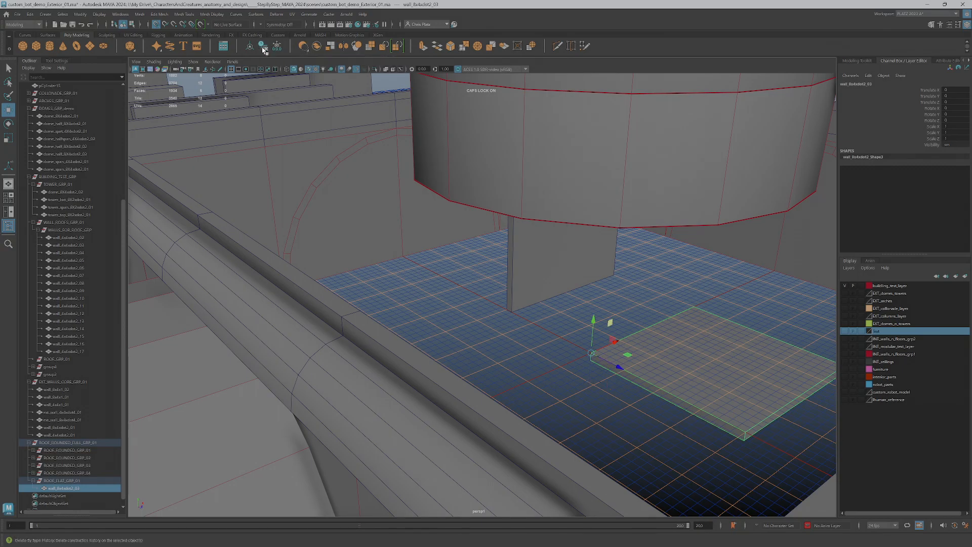
Replace the wall prefix in the flat panel's name with roof_flat.
alt+drag(518, 224, 517, 229)
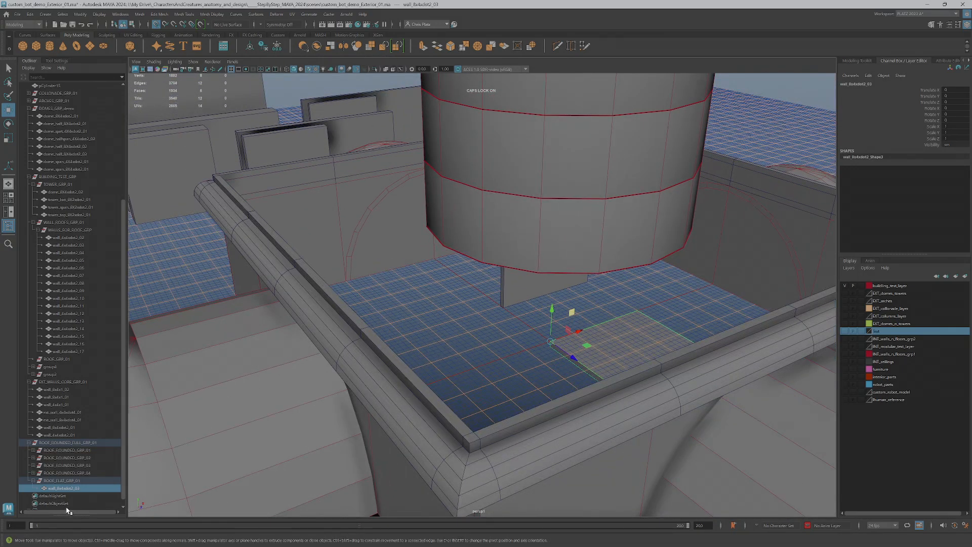
double_click(65, 487)
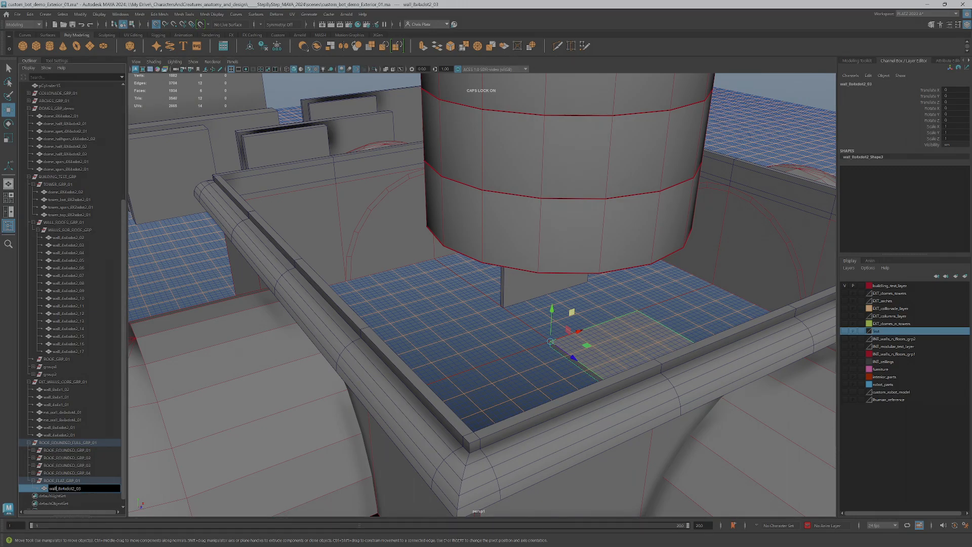
text(ROOF_FLAT)
key(Caps_Lock)
key(BackSpace)
key(BackSpace)
key(BackSpace)
key(BackSpace)
key(BackSpace)
key(BackSpace)
key(BackSpace)
key(BackSpace)
text(roof_fla)
key(Return)
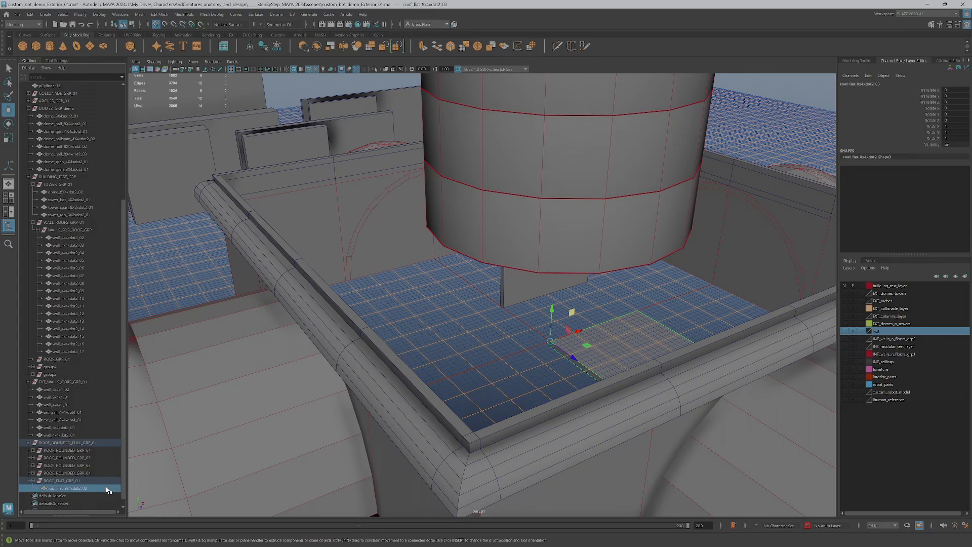
Correct the size in the roof_flat panel's name so it starts with 4x.
double_click(71, 487)
text(4x)
key(Return)
Isolate WALLS_FOR_ROOF_GRP together with ROOF_FLAT_GRP_01 in the perspective view.
alt+drag(481, 326, 449, 376)
click(448, 381)
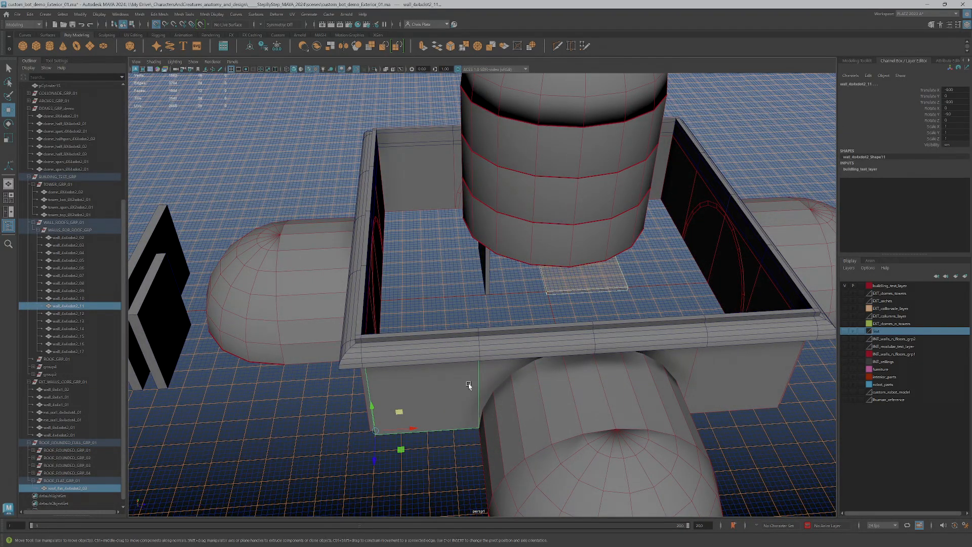
key(Up)
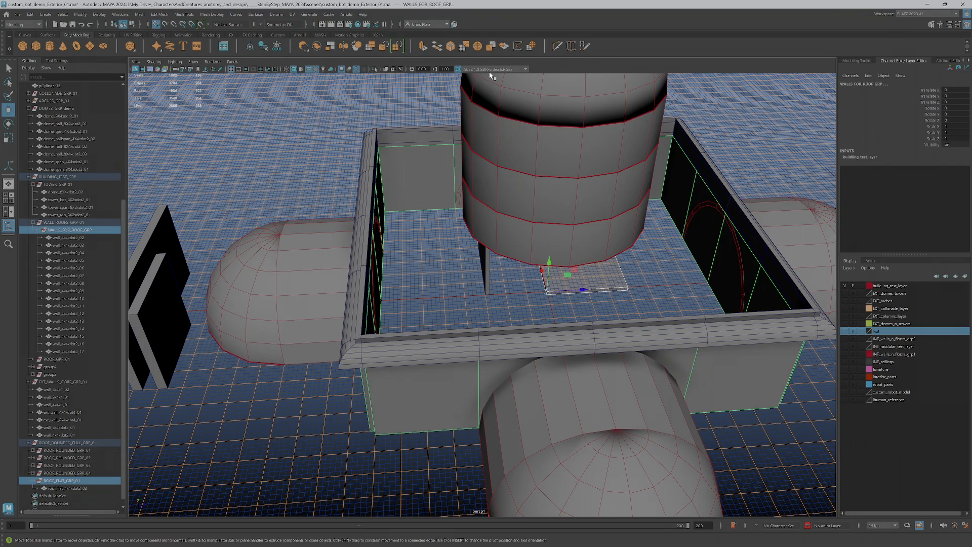
click(374, 69)
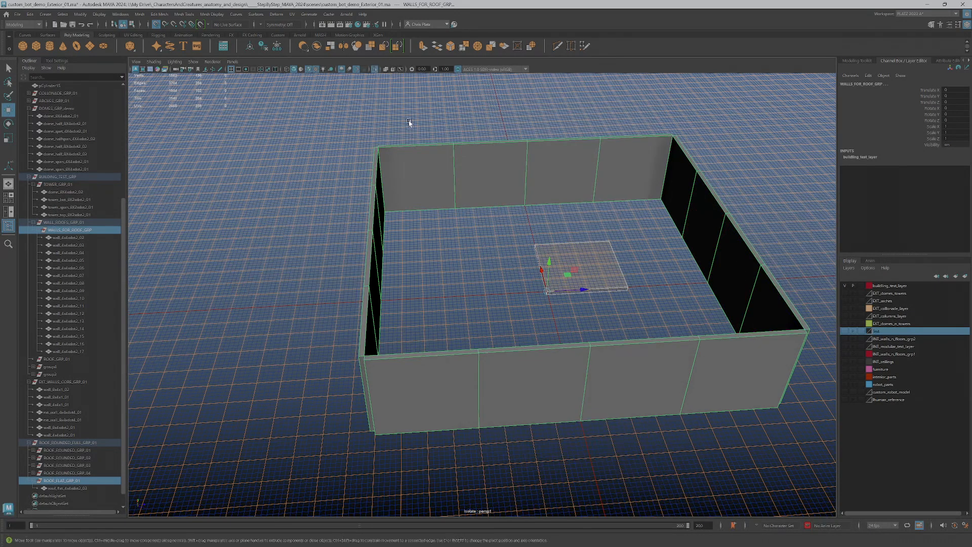
alt+drag(555, 310, 525, 328)
Move the flat roof panel up onto the top of the walls, aligned with one outer corner.
click(567, 352)
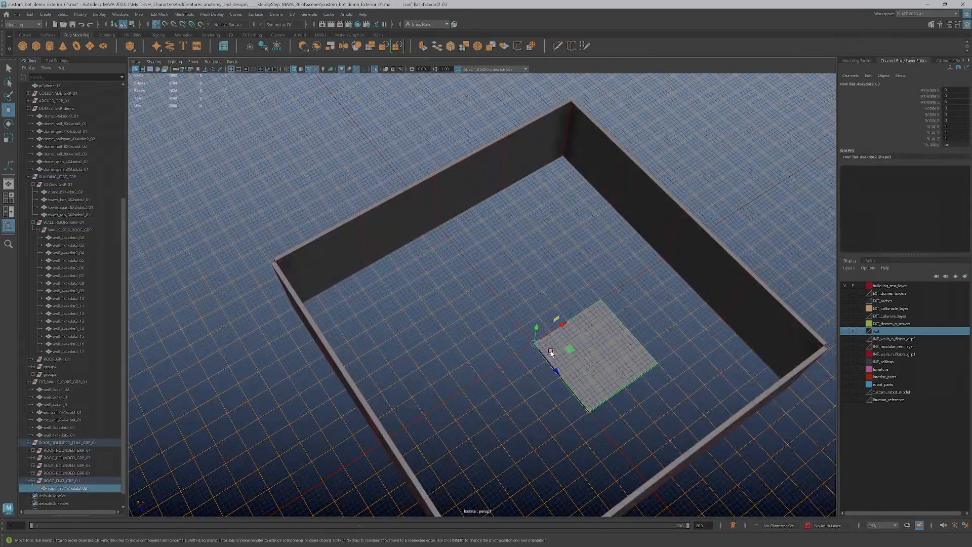
drag(566, 353, 446, 353)
drag(422, 248, 418, 172)
alt+drag(496, 135, 543, 319)
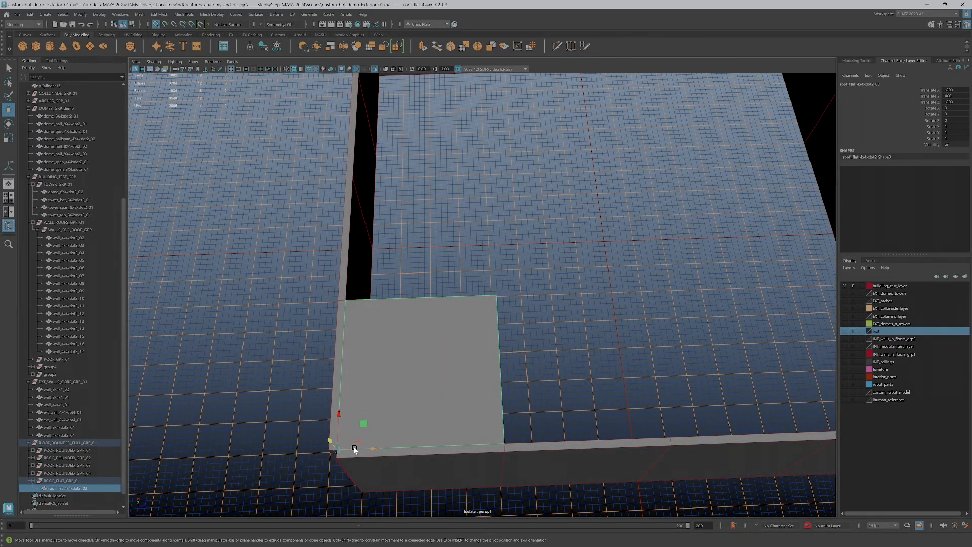
Duplicate the flat roof panel along the wall edge to form a row of four adjoining panels.
shift+drag(354, 449, 584, 438)
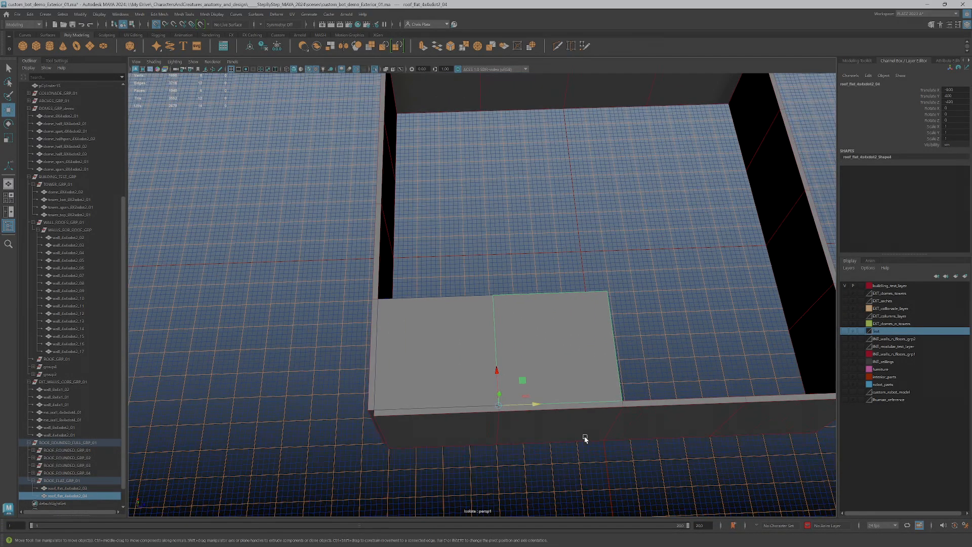
shift+drag(537, 408, 623, 405)
alt+drag(662, 449, 576, 418)
Duplicate the row of four panels across the walls to complete a four-by-four flat roof, and show the whole building again.
click(305, 362)
key(Up)
shift+drag(208, 407, 239, 213)
key(ctrl+z)
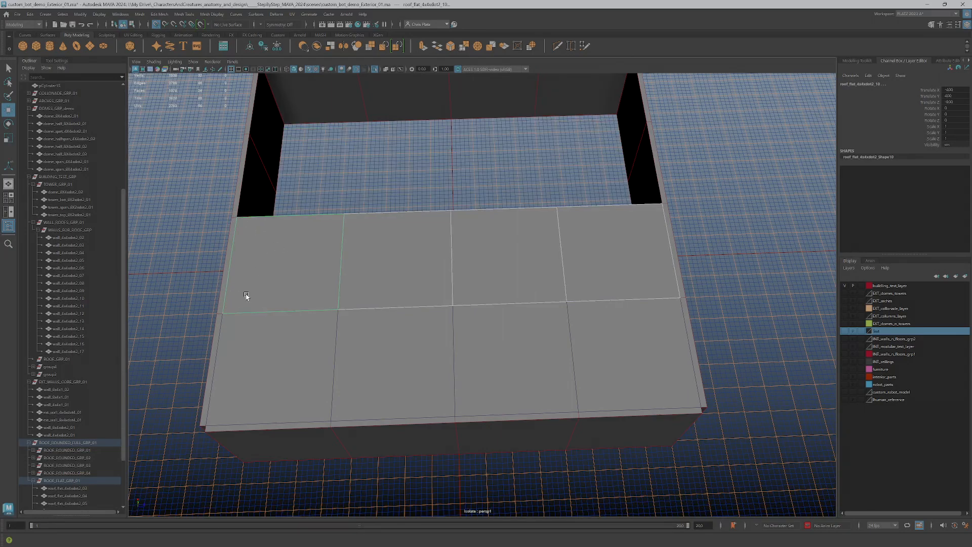
key(w)
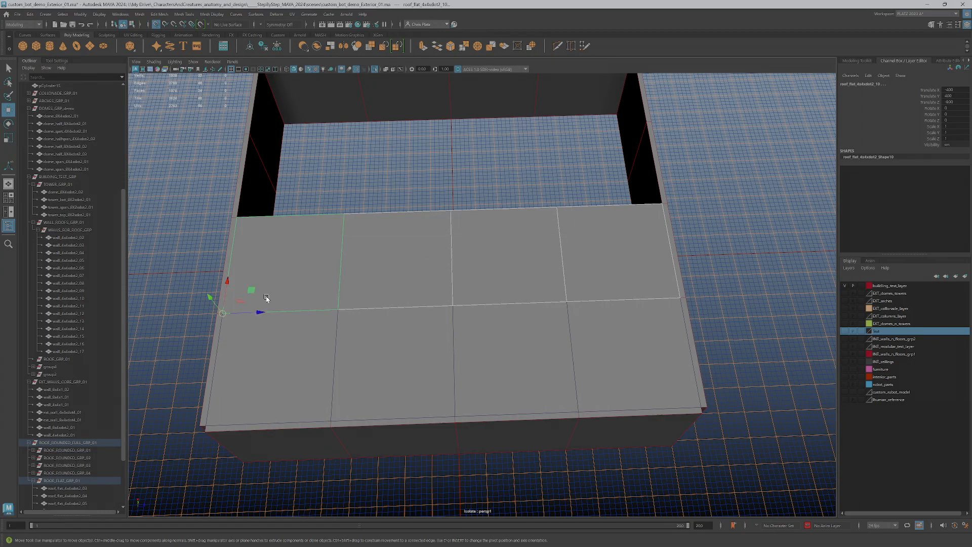
click(226, 287)
mouse_move(227, 298)
shift+mouse_down()
mouse_move(239, 217)
mouse_move(336, 328)
mouse_move(321, 336)
mouse_move(394, 337)
mouse_move(442, 273)
mouse_move(550, 386)
mouse_move(569, 383)
mouse_move(439, 398)
mouse_move(549, 389)
mouse_move(444, 334)
mouse_move(332, 165)
shift+mouse_up()
shift+click(547, 381)
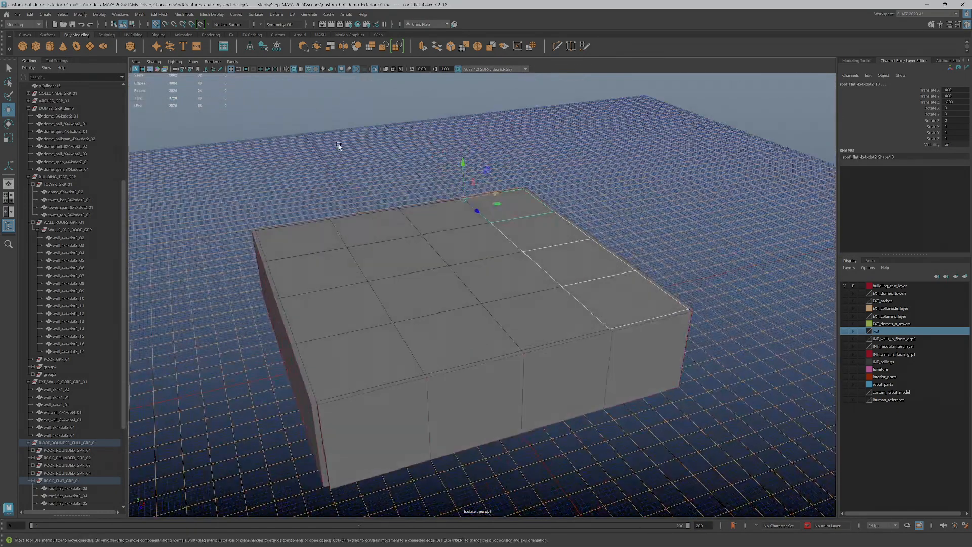
click(376, 72)
mouse_move(470, 198)
alt+mouse_down()
mouse_move(400, 203)
mouse_move(500, 208)
mouse_move(482, 202)
alt+mouse_up()
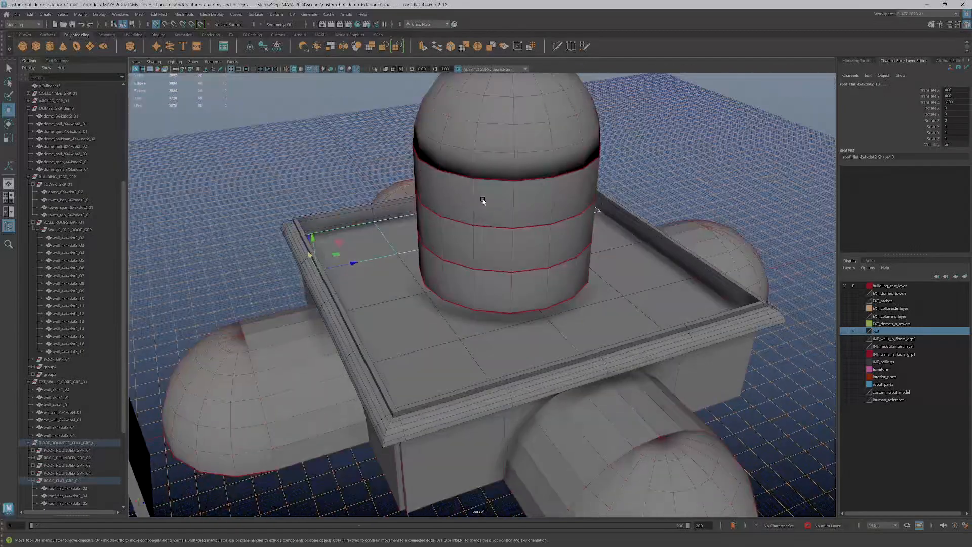
Select all the flat roof panels without the walls, check them in isolation, and show the whole building again.
key(ctrl+1)
drag(367, 233, 608, 358)
alt+drag(560, 267, 541, 294)
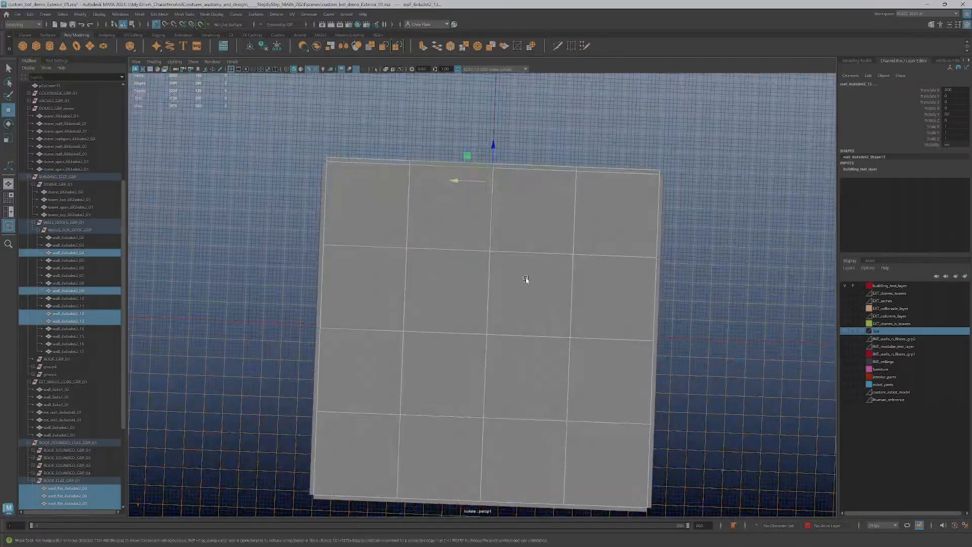
drag(590, 457, 600, 455)
alt+drag(560, 386, 553, 351)
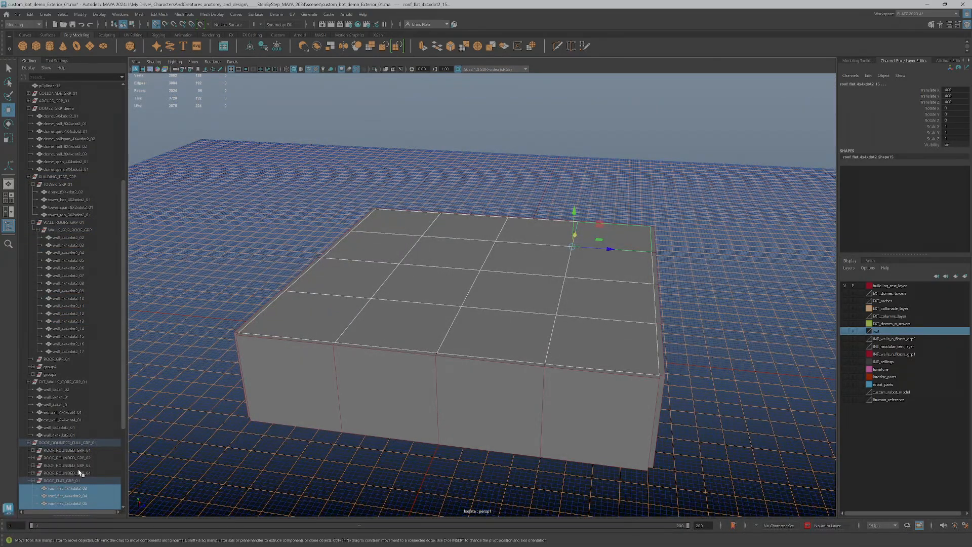
click(375, 69)
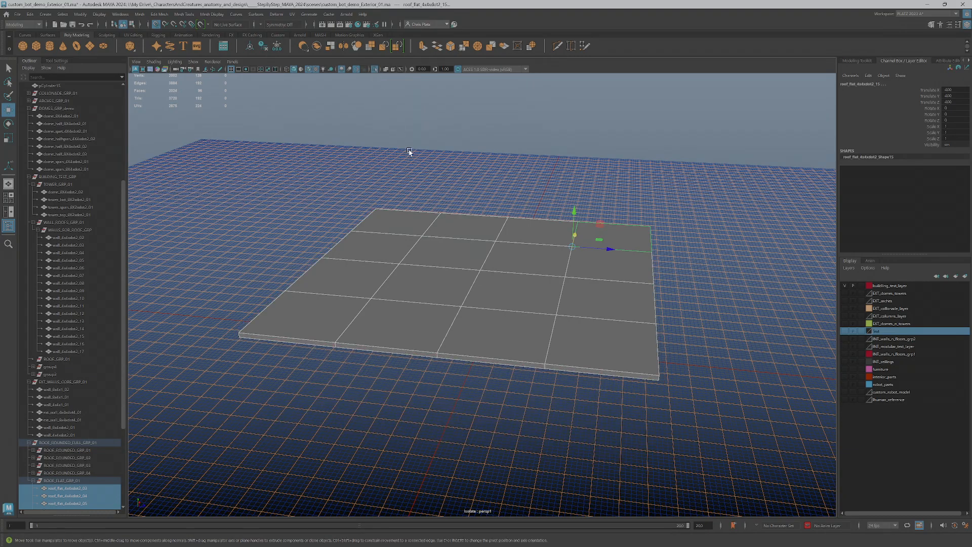
click(375, 70)
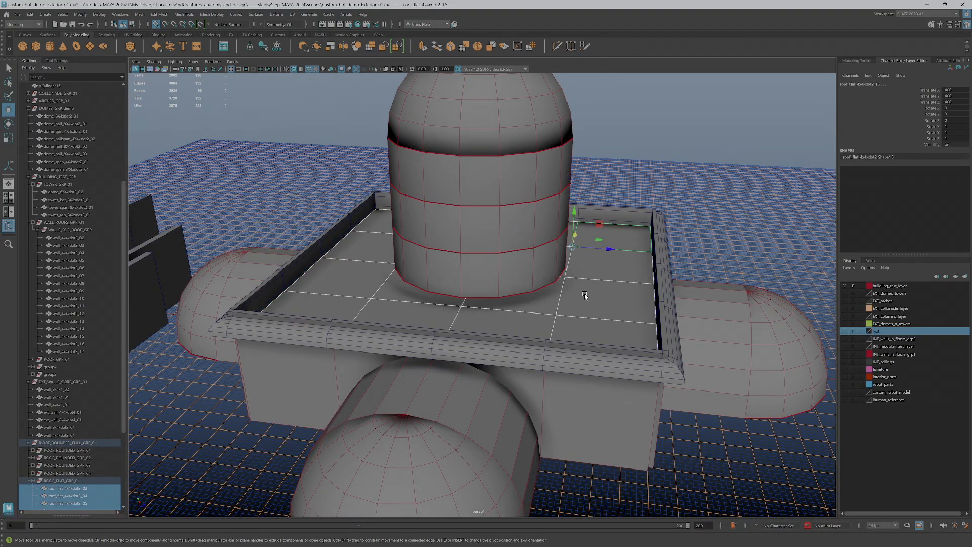
Raise the selected flat roof panels in the side view to the level of the tower's base.
key(space)
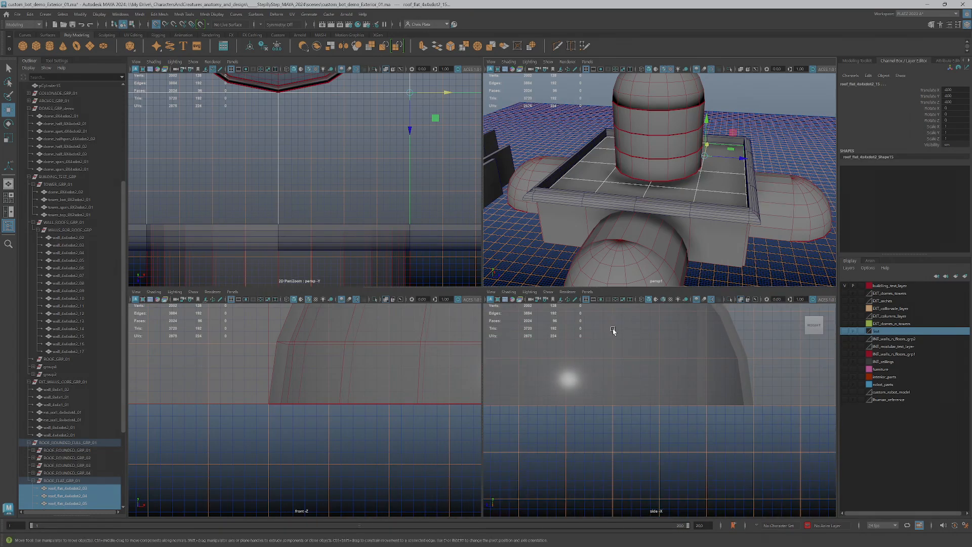
key(f)
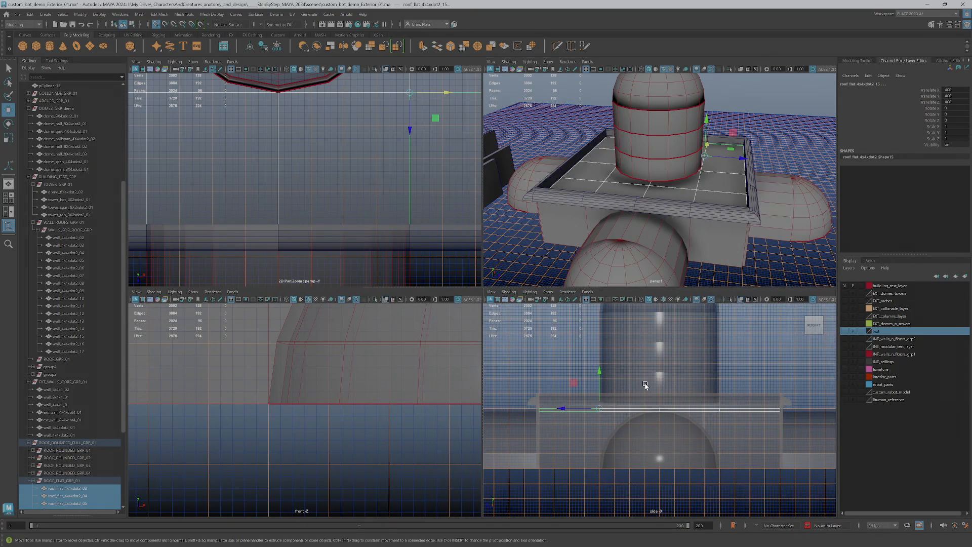
scroll(644, 386, up, 3)
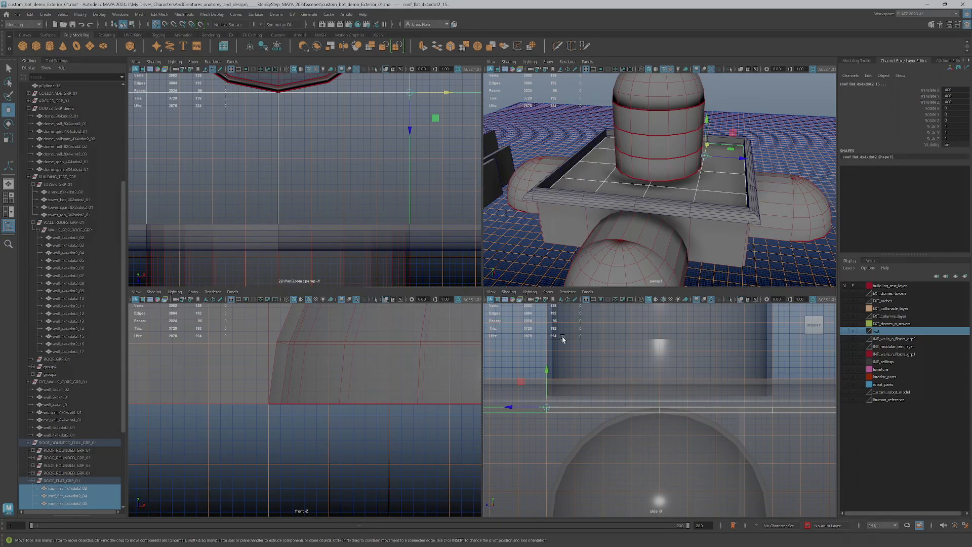
scroll(618, 195, up, 5)
scroll(607, 205, up, 3)
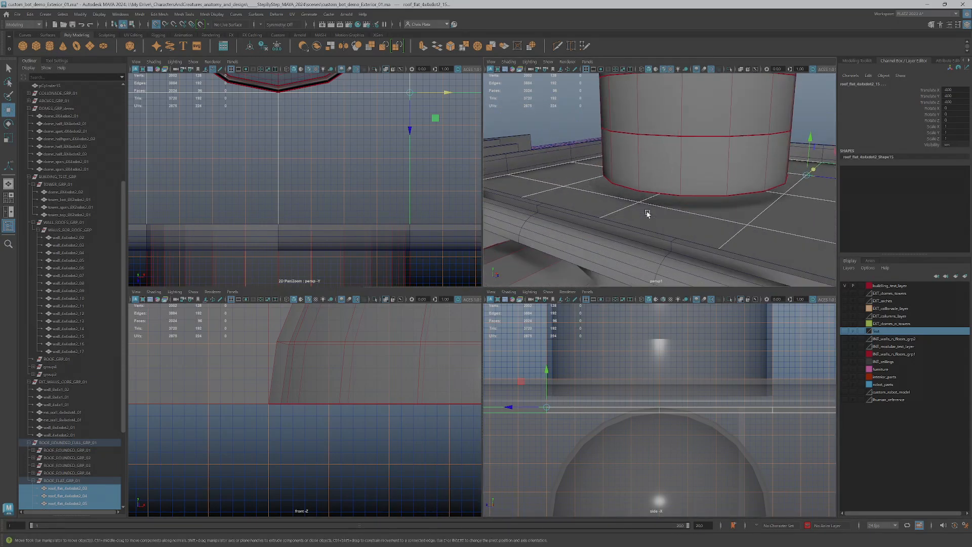
scroll(577, 393, up, 2)
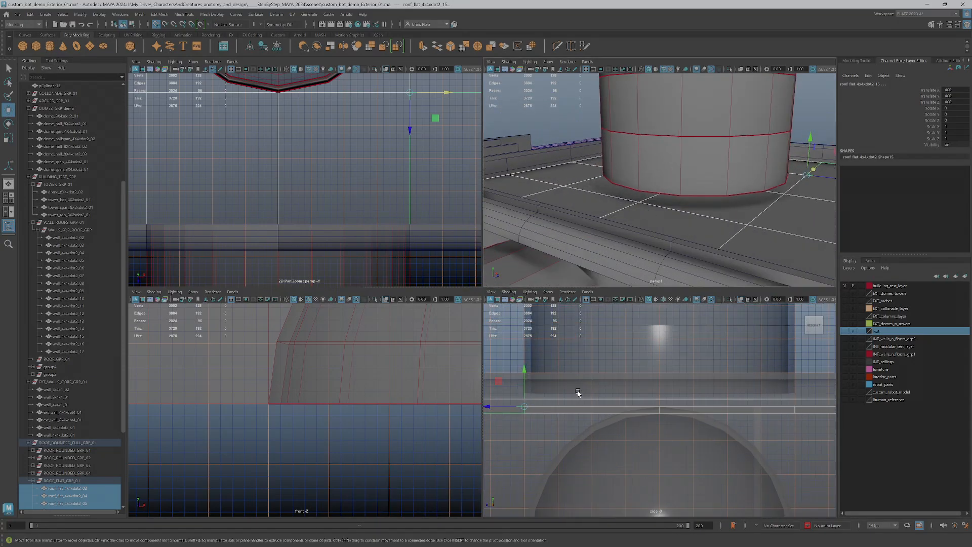
drag(524, 406, 524, 393)
Add the tower's bottom section to the roof selection and examine in the side view how the two meet.
alt+drag(634, 152, 668, 154)
scroll(573, 383, up, 1)
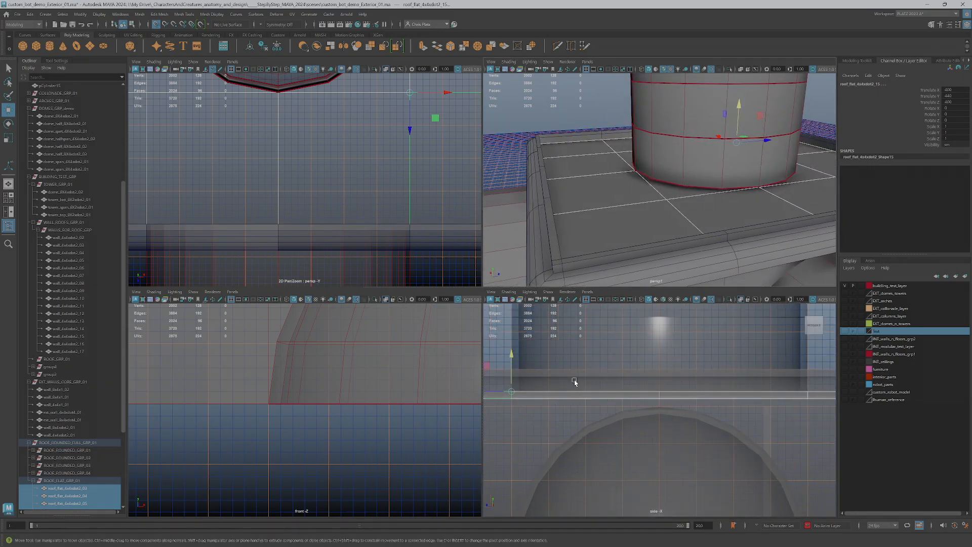
click(726, 172)
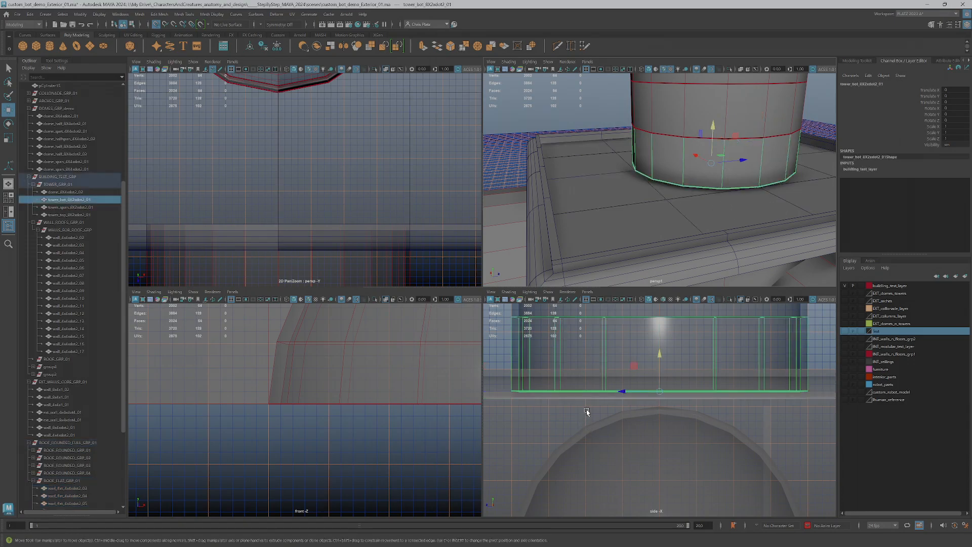
key(ctrl+z)
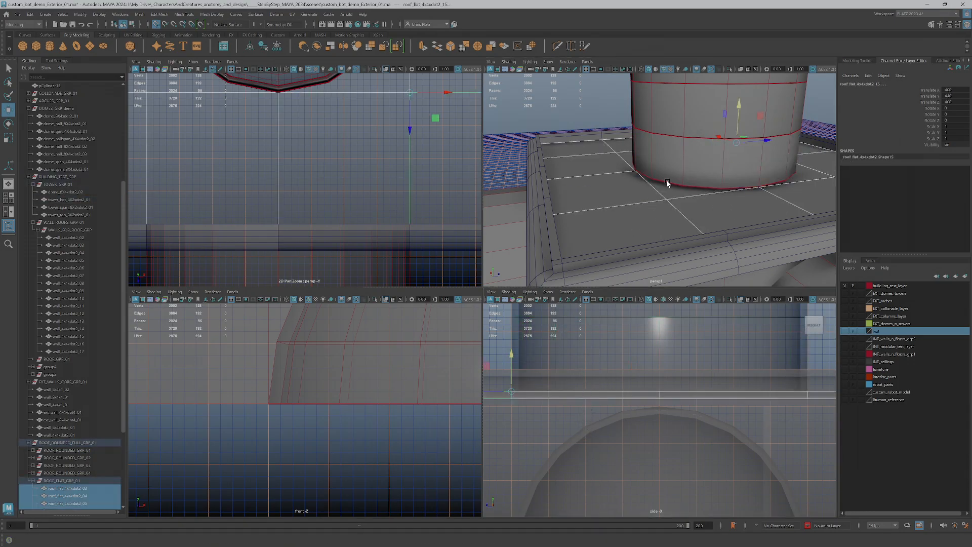
shift+click(696, 173)
scroll(581, 399, up, 2)
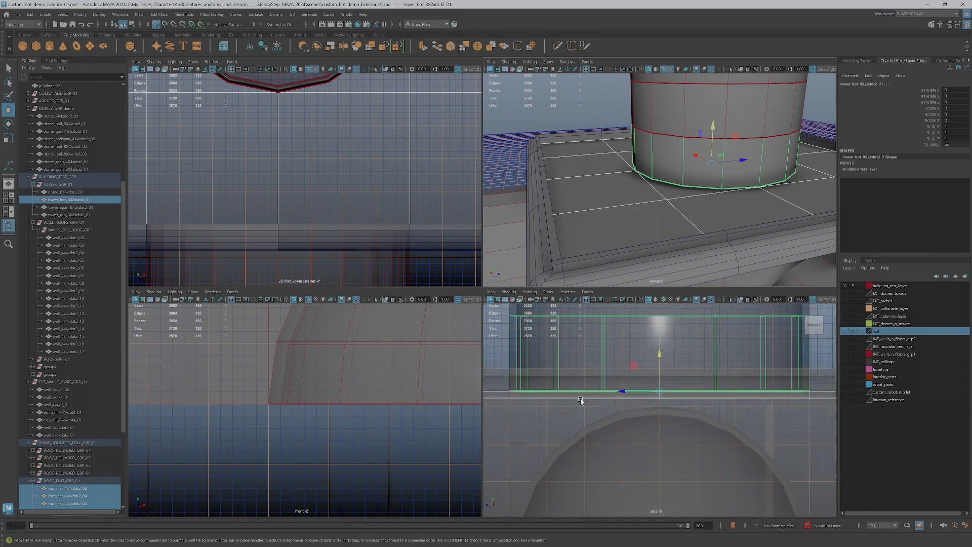
scroll(580, 399, down, 3)
scroll(515, 405, down, 1)
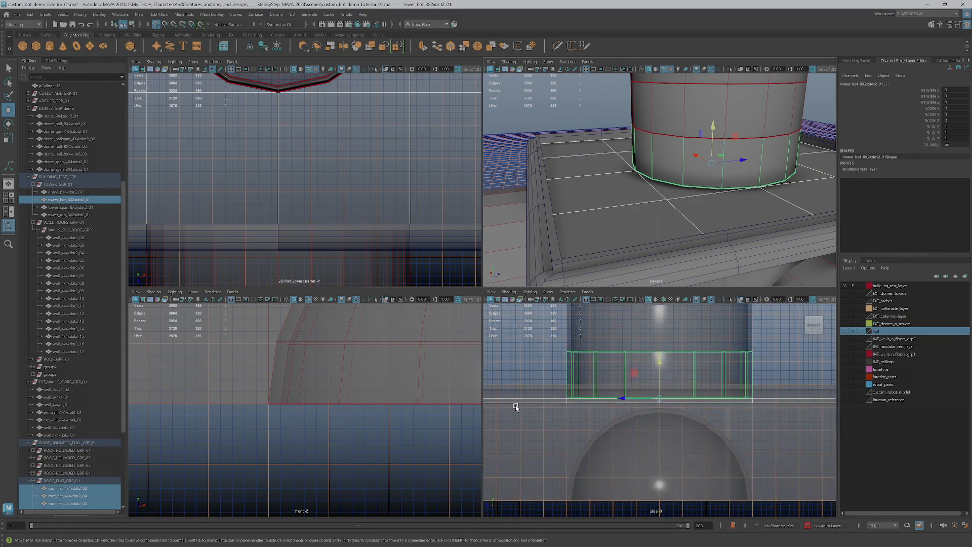
scroll(516, 407, up, 1)
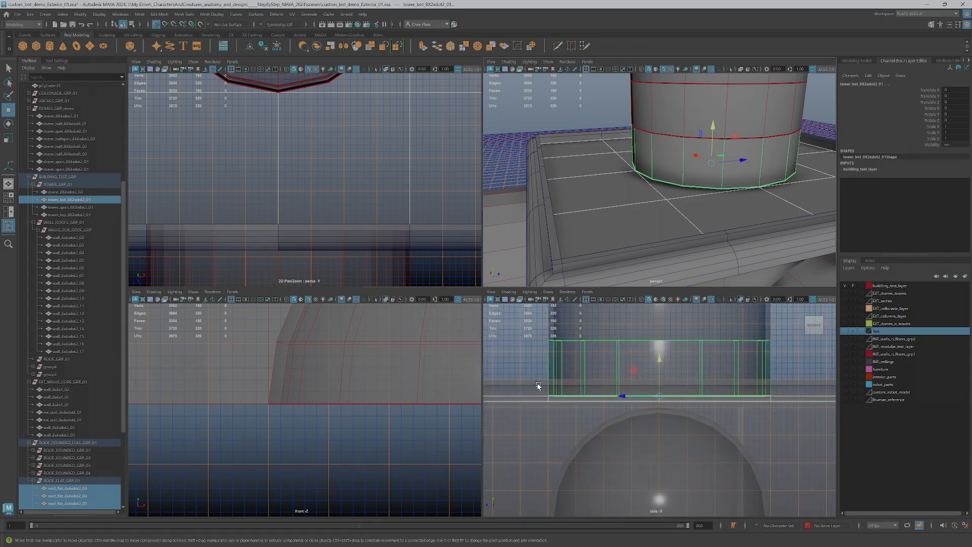
scroll(644, 374, up, 3)
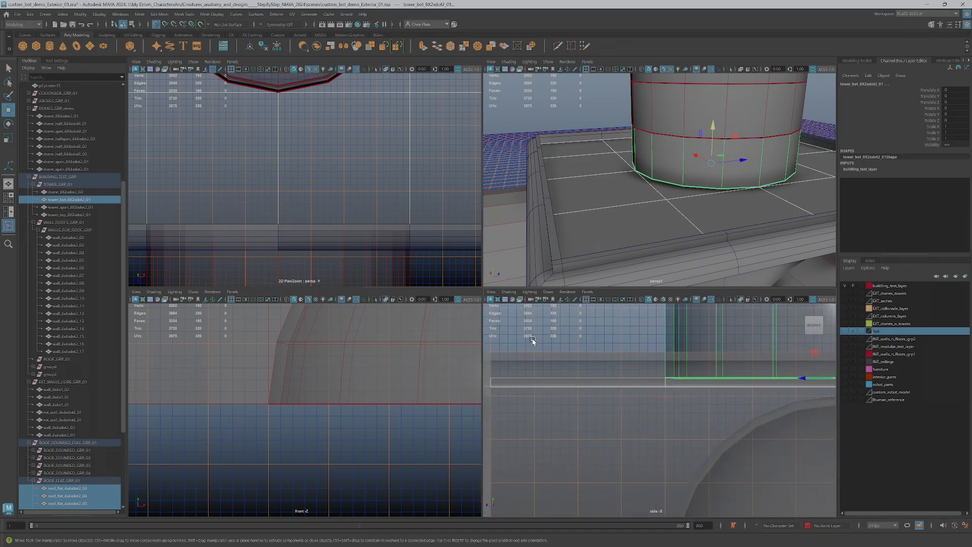
Set the grid's subdivisions to 10 and apply the change.
double_click(587, 300)
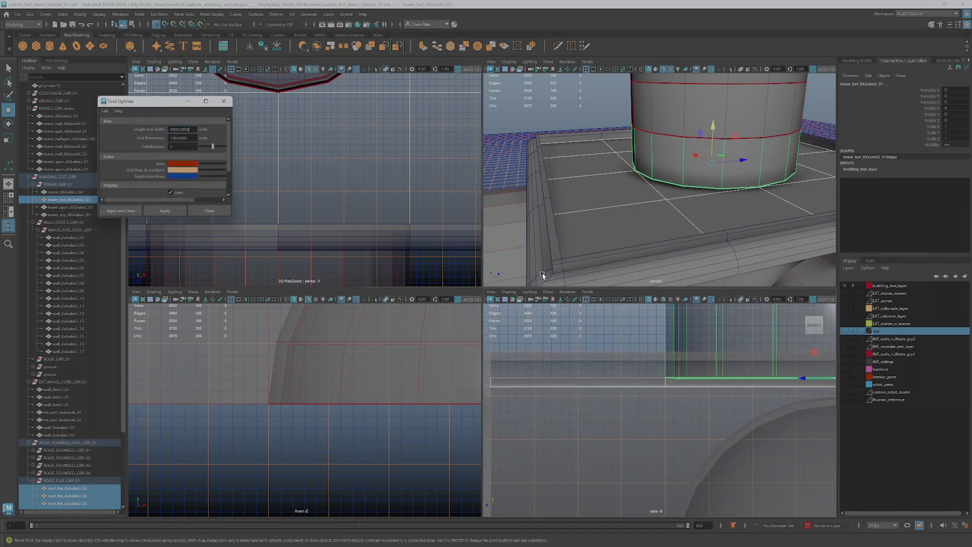
drag(167, 105, 398, 378)
key(Tab)
key(Tab)
text(10)
key(Tab)
click(396, 484)
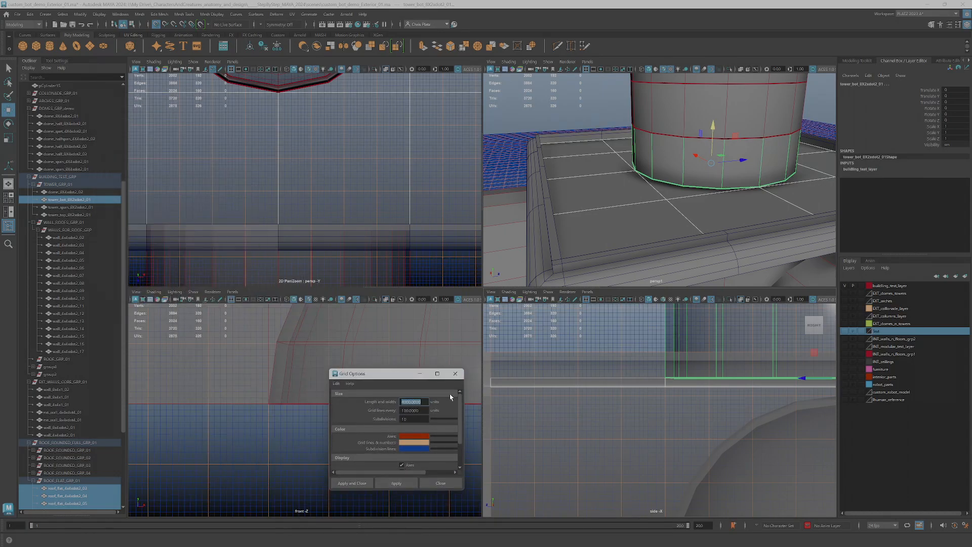
Make the custom_robot_model layer visible as a scale reference for the roof height.
scroll(549, 383, up, 2)
alt+middle_drag(582, 367, 597, 406)
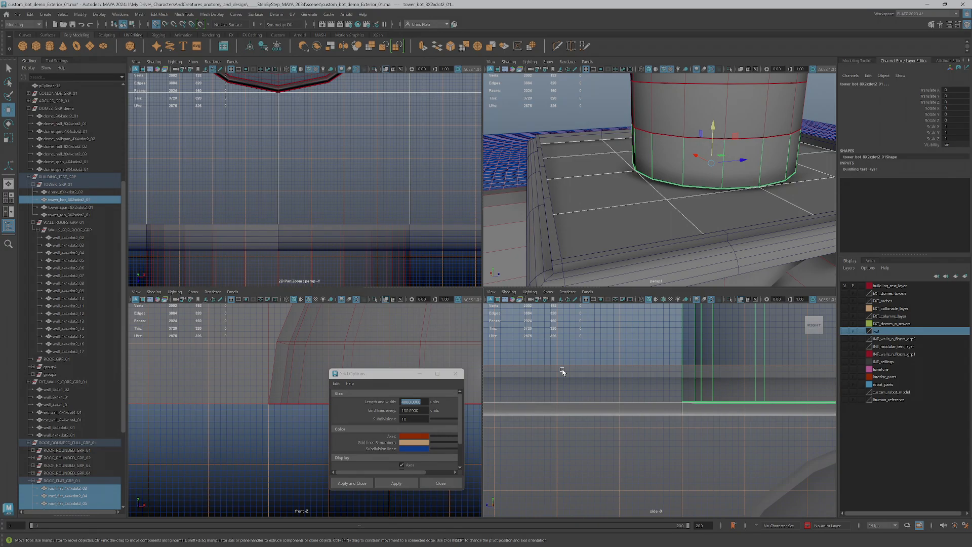
scroll(688, 381, down, 5)
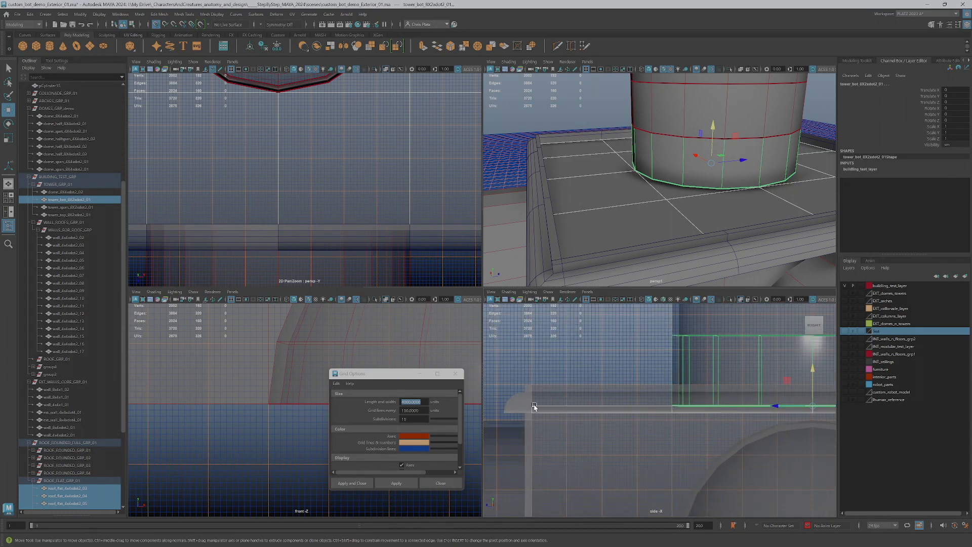
scroll(586, 392, down, 6)
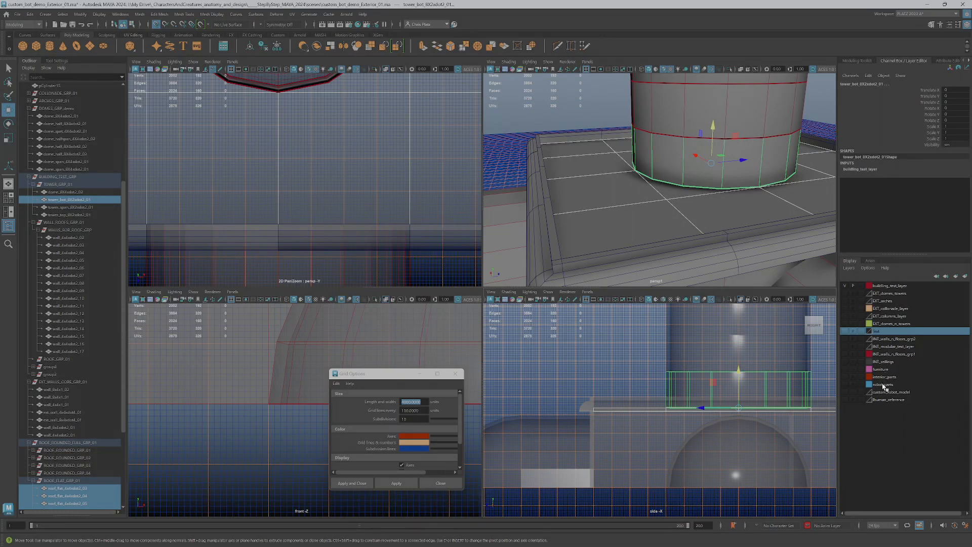
click(844, 392)
scroll(731, 455, up, 1)
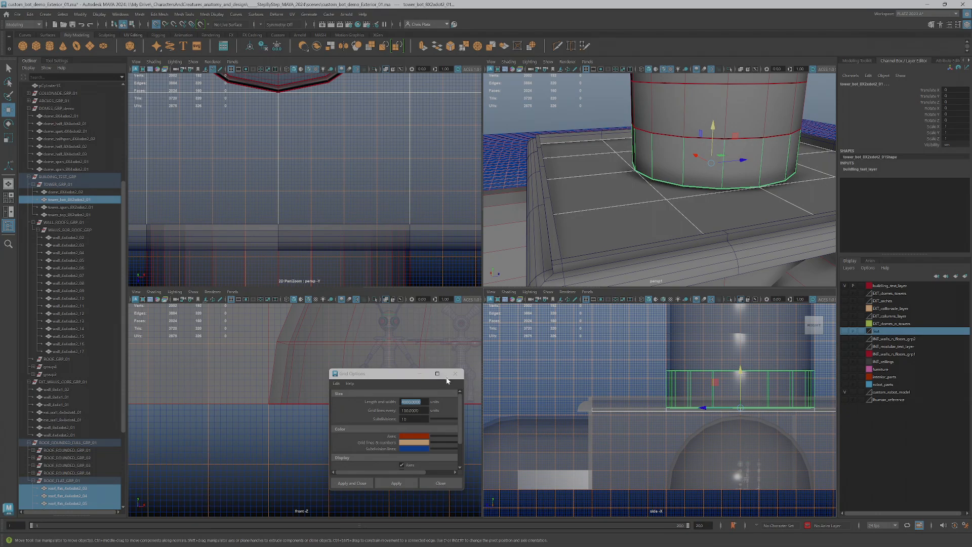
Select the robot cog_bot_01 and stand it on the flat roof near the outer edge trim.
drag(445, 375, 318, 402)
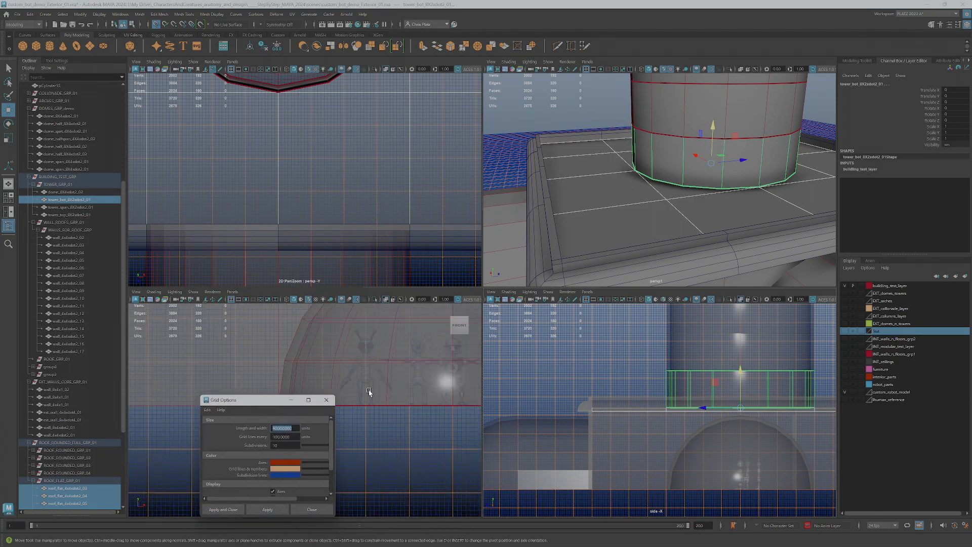
click(407, 395)
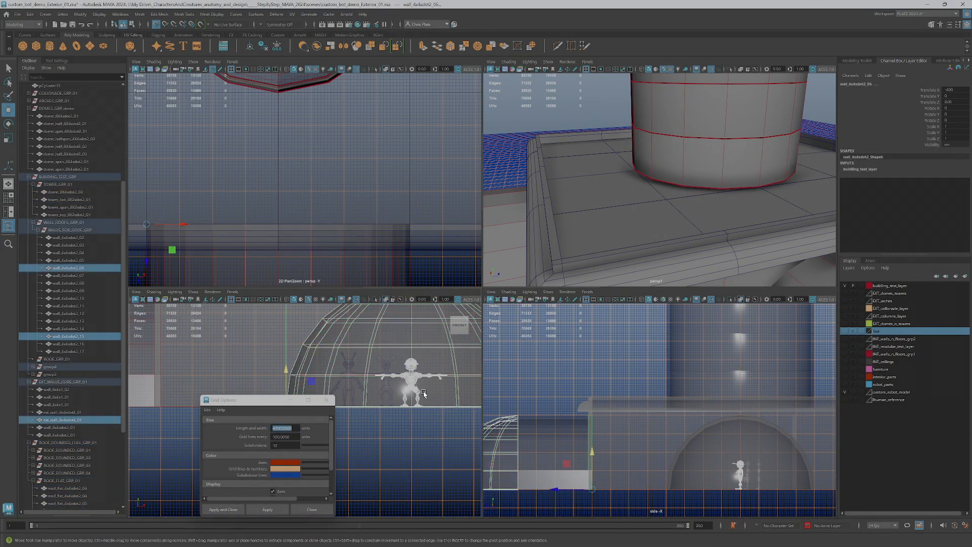
click(442, 392)
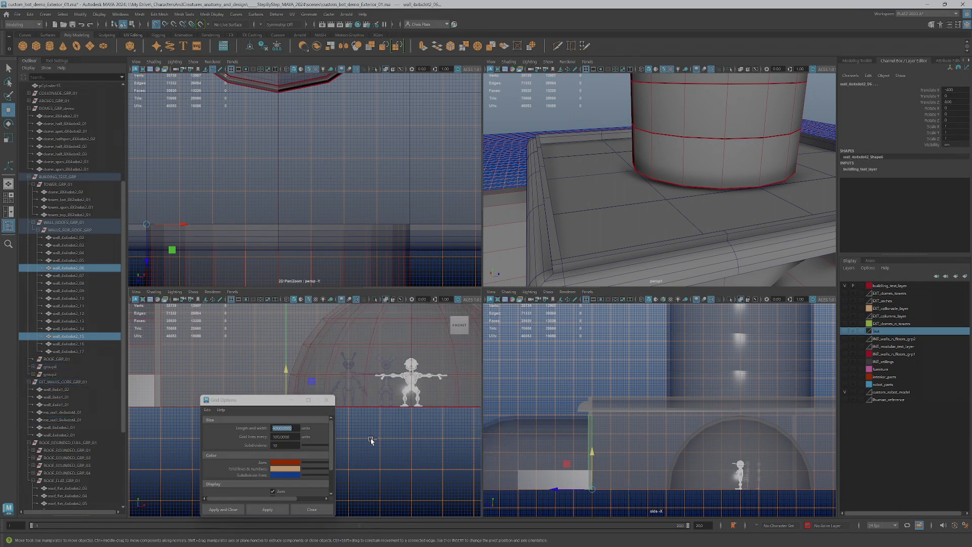
click(411, 380)
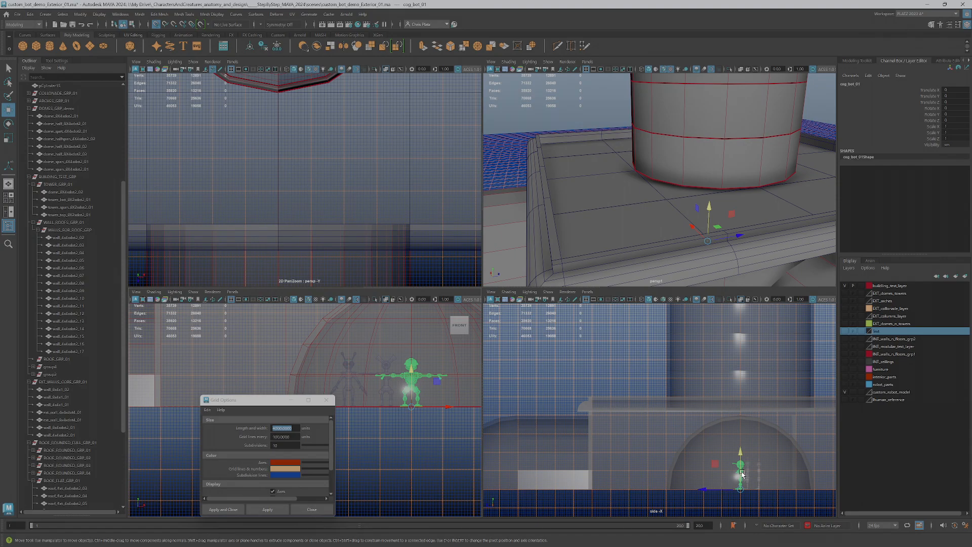
drag(740, 474, 599, 403)
scroll(599, 405, up, 5)
alt+middle_drag(581, 412, 649, 413)
scroll(650, 412, up, 2)
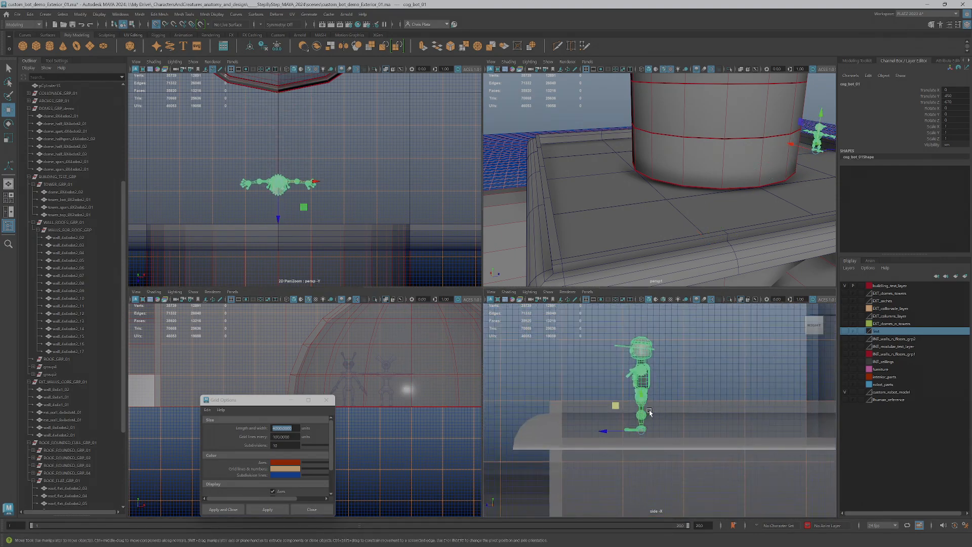
drag(640, 407, 640, 436)
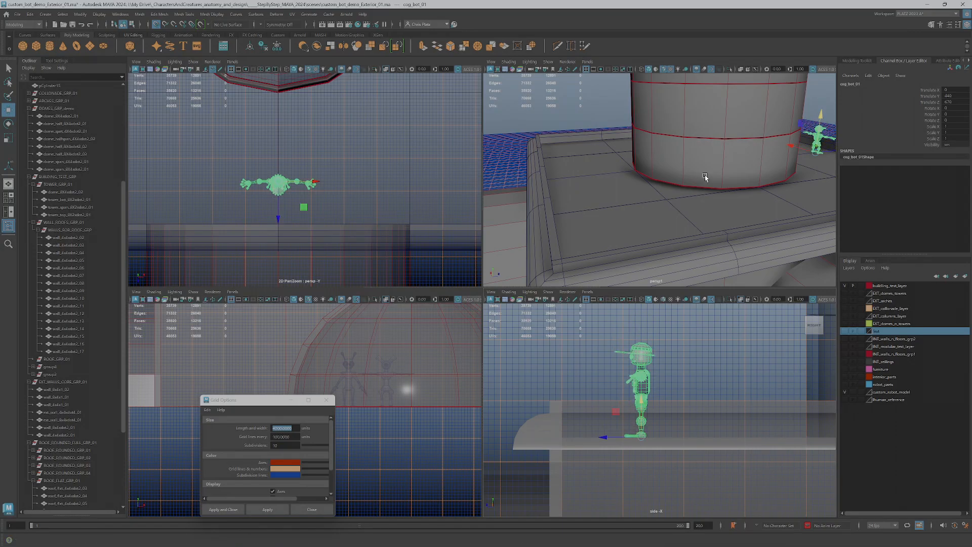
alt+drag(764, 196, 722, 216)
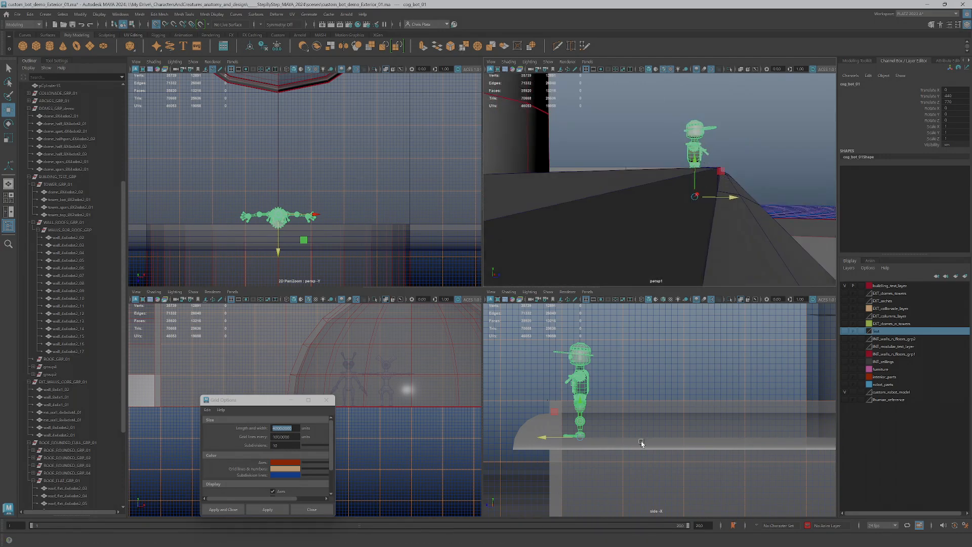
Select the roof-edge piece beside the robot and examine the whole roof from above in the perspective view.
click(645, 420)
key(f)
scroll(660, 213, down, 5)
alt+drag(660, 212, 692, 230)
scroll(661, 232, down, 5)
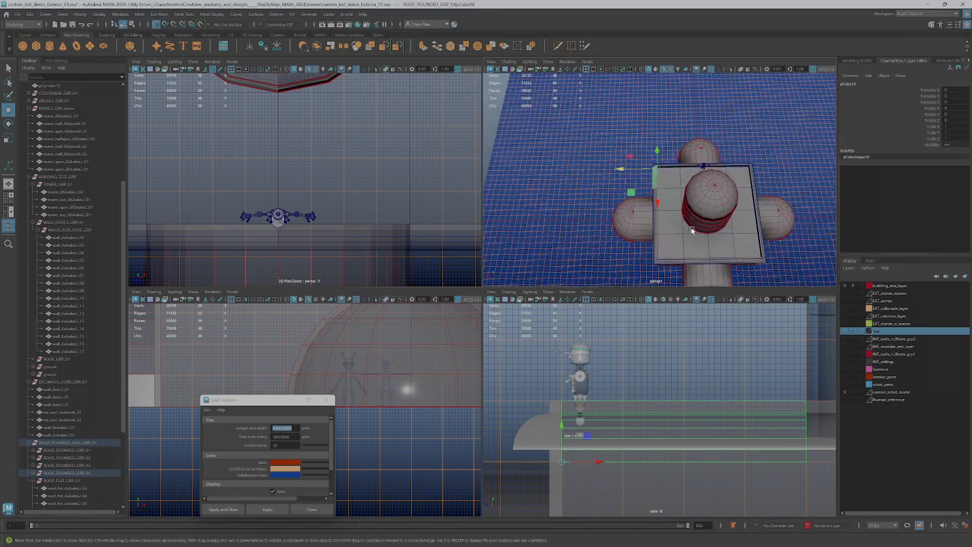
alt+drag(674, 197, 674, 195)
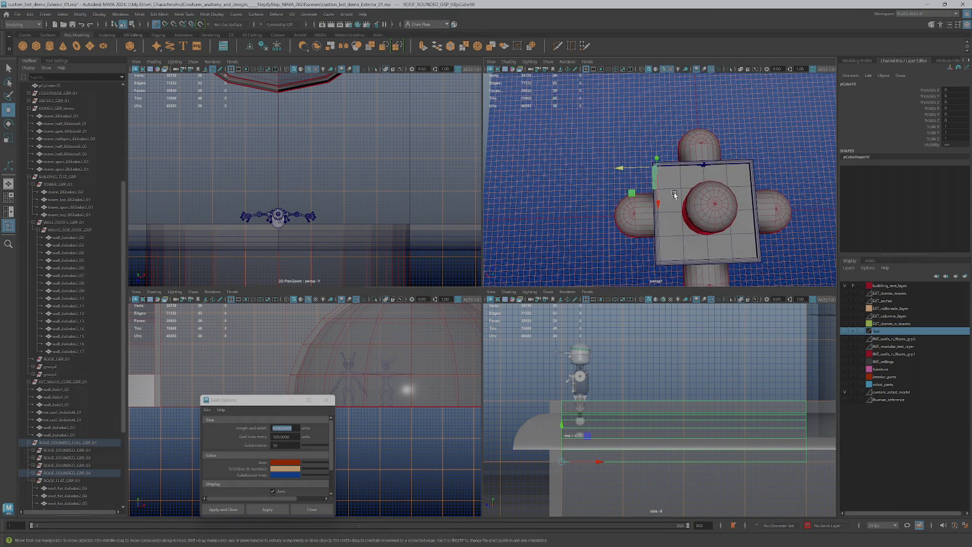
Select the complete set of flat roof panels through their parent group ROOF_FLAT_GRP_01.
click(676, 254)
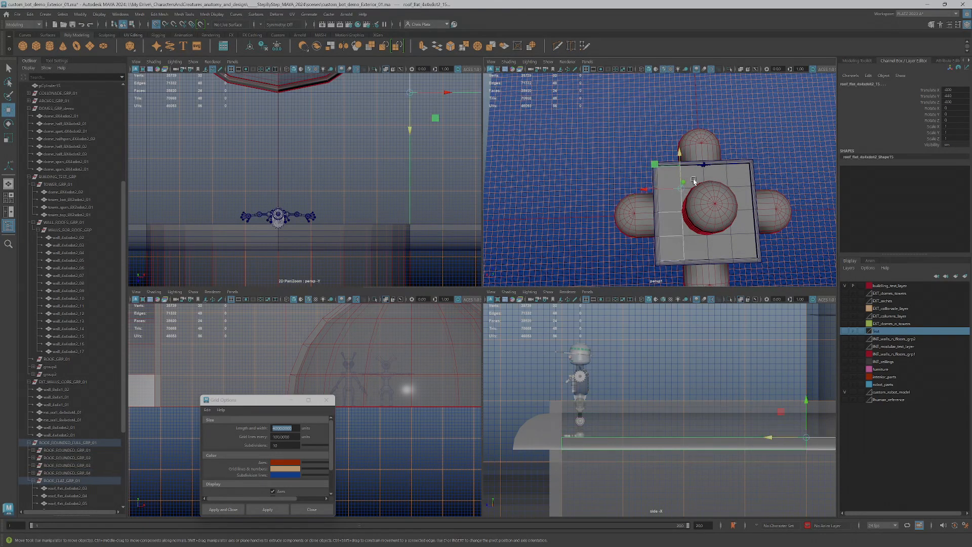
key(q)
click(701, 177)
alt+drag(701, 176, 713, 192)
click(730, 170)
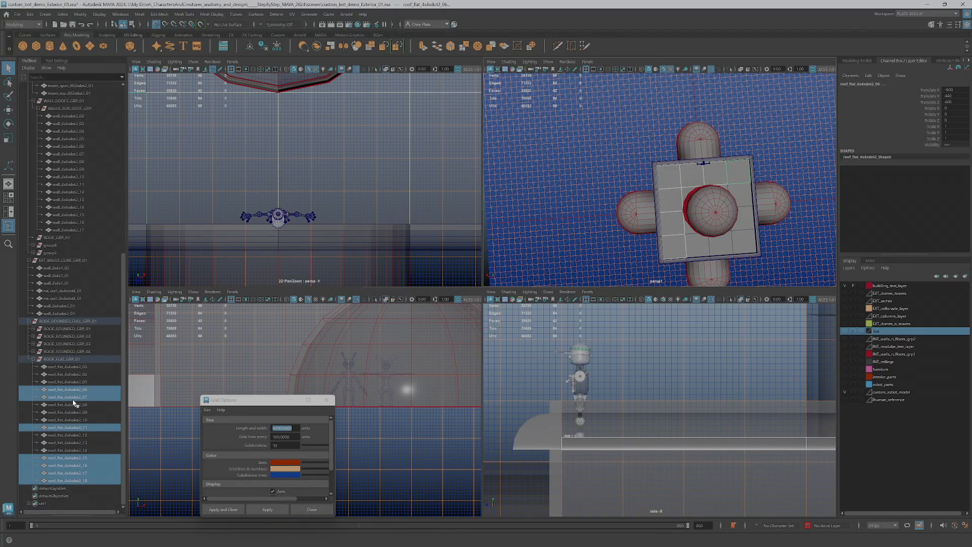
click(68, 367)
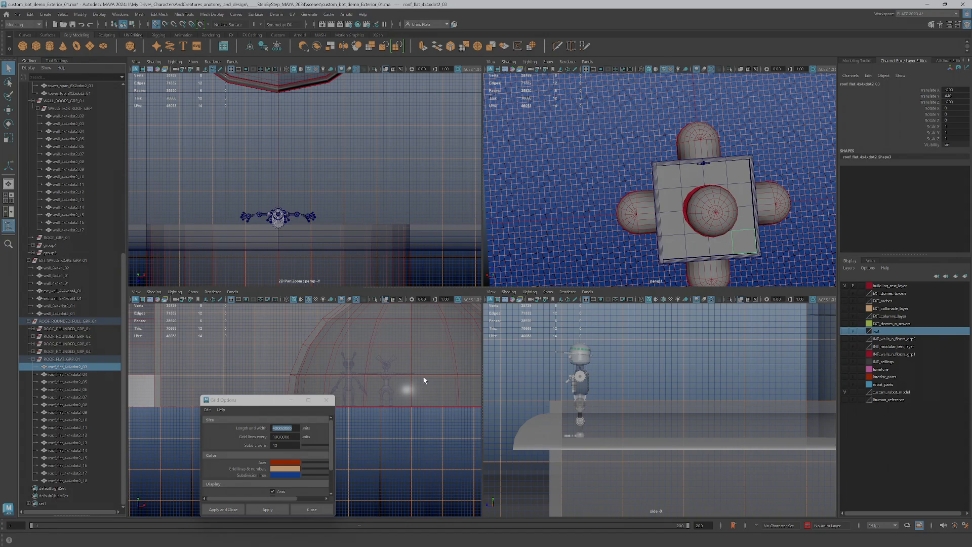
key(Up)
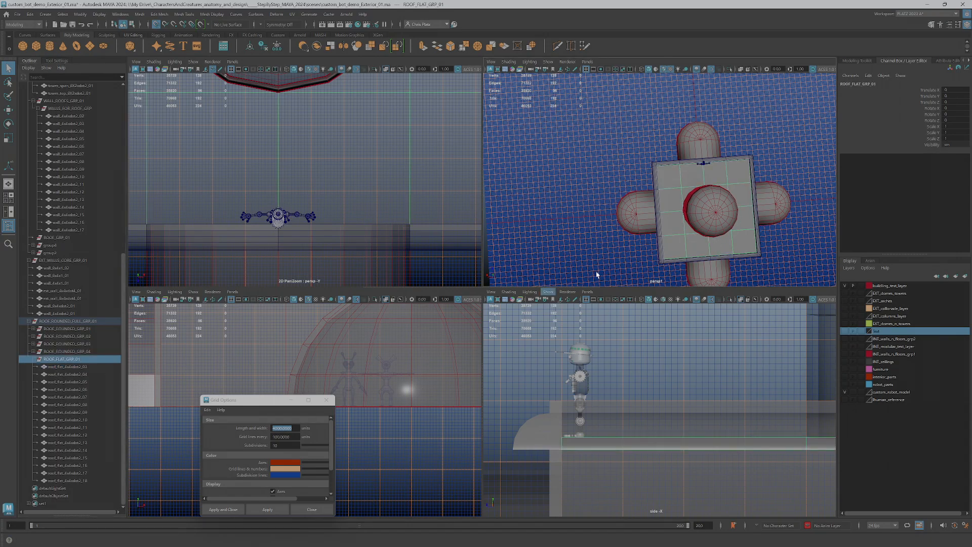
Lower the flat roof group ROOF_FLAT_GRP_01 to ground level in the side view and freeze its transformations there.
scroll(730, 436, down, 4)
scroll(729, 436, down, 4)
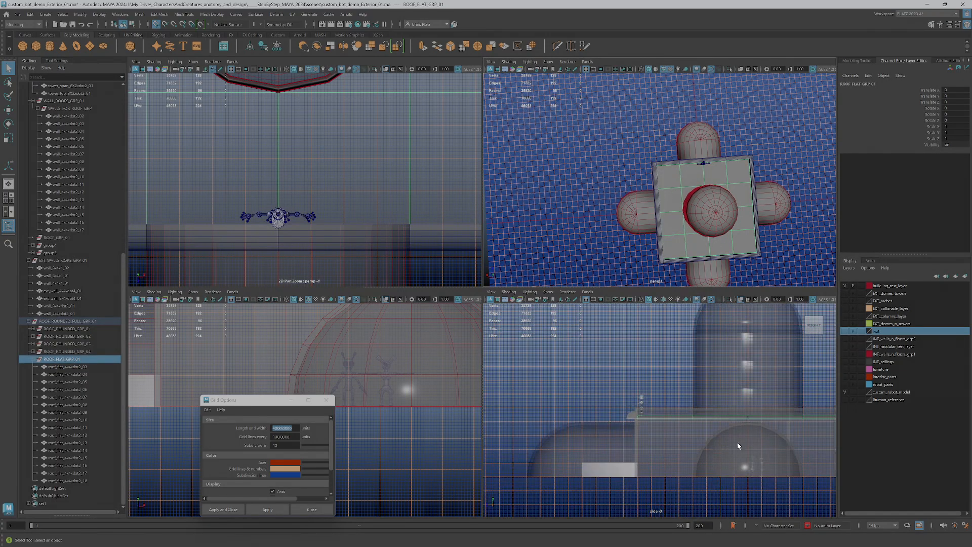
key(w)
scroll(670, 407, up, 5)
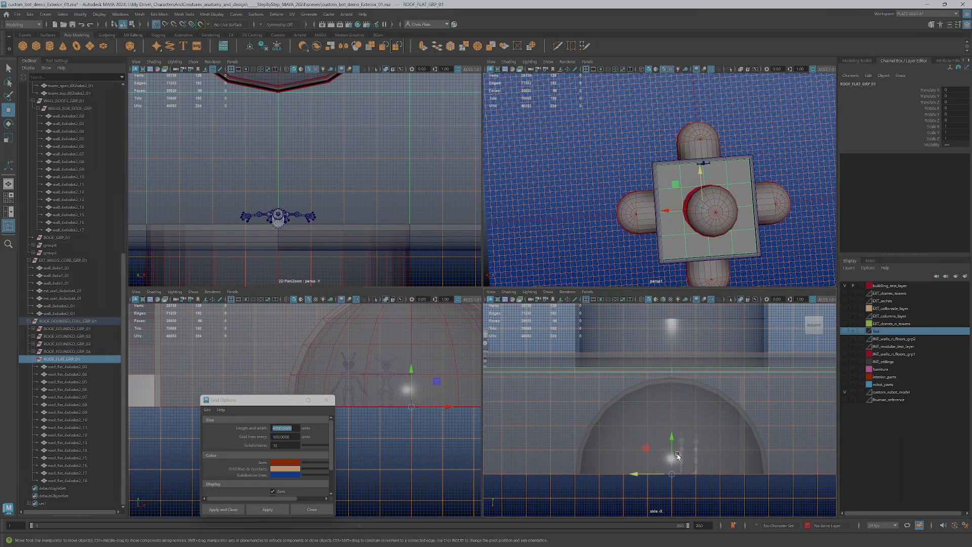
mouse_move(678, 457)
mouse_down()
mouse_move(675, 373)
mouse_move(677, 474)
mouse_up()
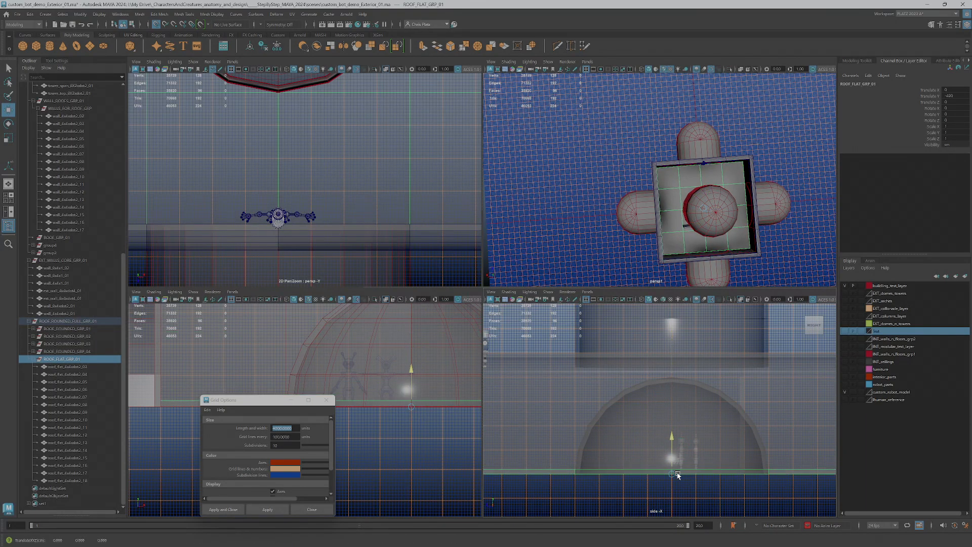
scroll(678, 474, up, 2)
scroll(610, 358, down, 1)
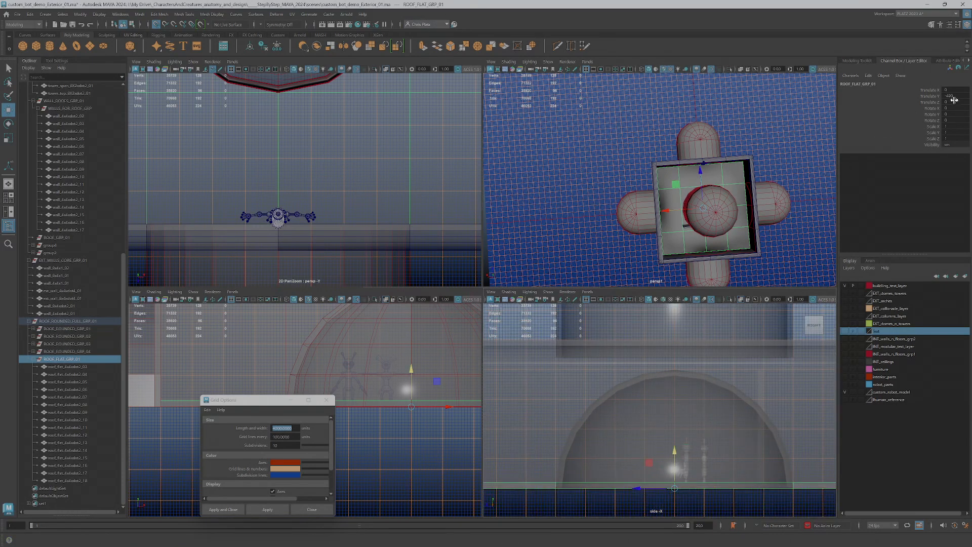
click(277, 47)
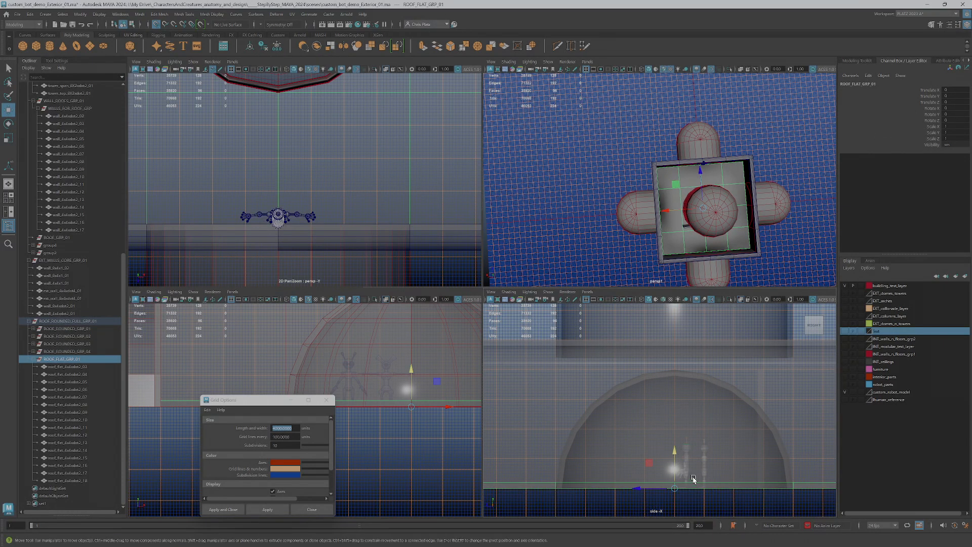
Raise the flat roof group back up to the edge trim and show wireframe on shaded surfaces in the side view.
drag(674, 468, 672, 376)
alt+middle_drag(639, 424, 755, 461)
scroll(567, 388, up, 3)
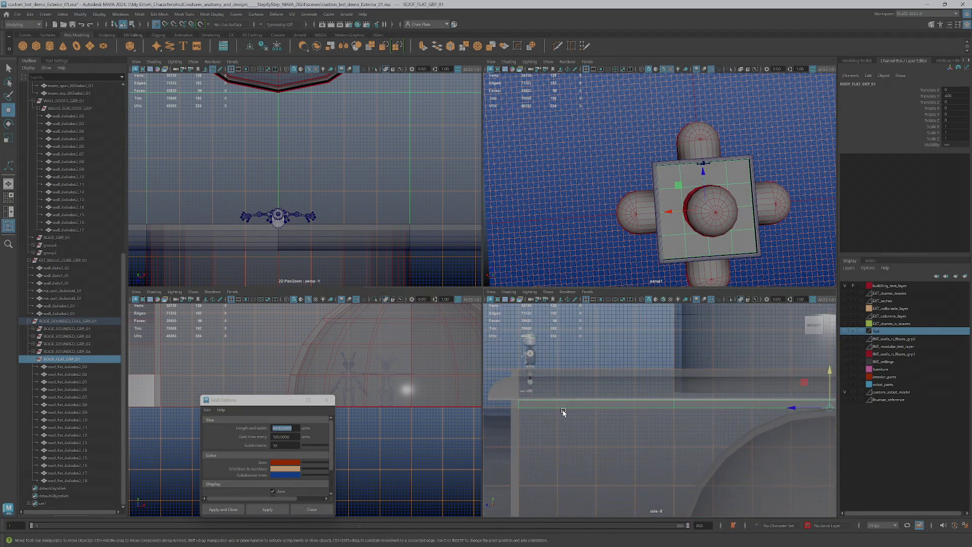
scroll(691, 430, down, 2)
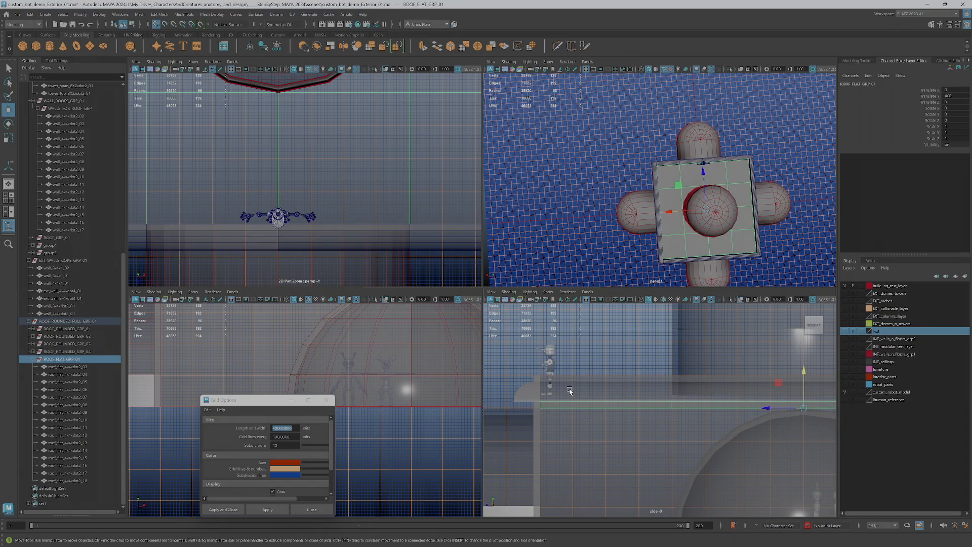
key(alt+5)
scroll(581, 394, up, 2)
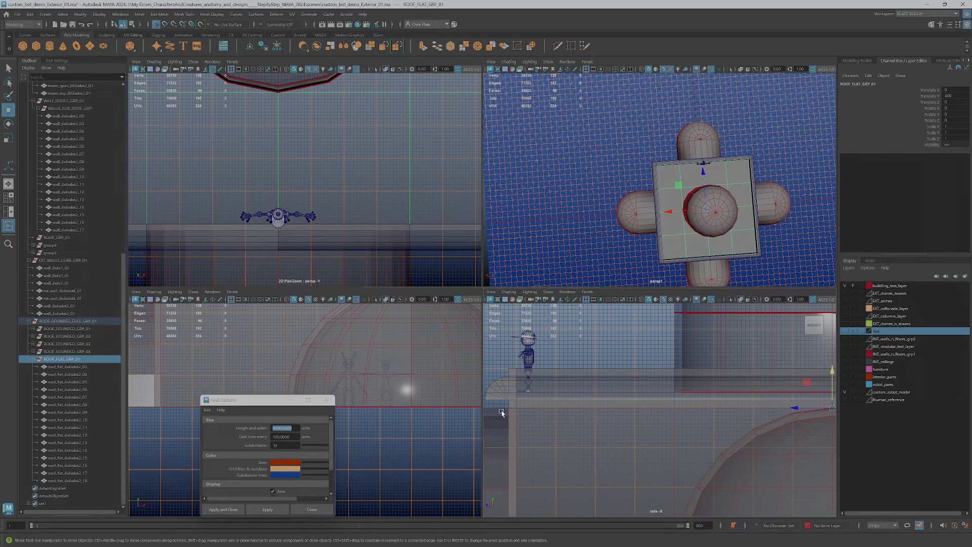
Lower the flat roof group slightly within the edge trim and move the robot cog_bot_01 down onto its surface.
drag(830, 387, 828, 416)
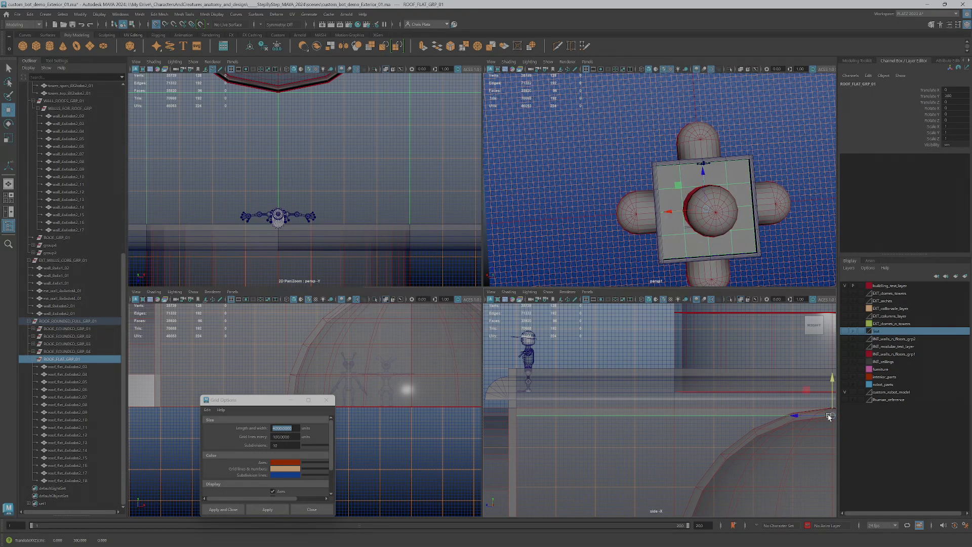
click(530, 343)
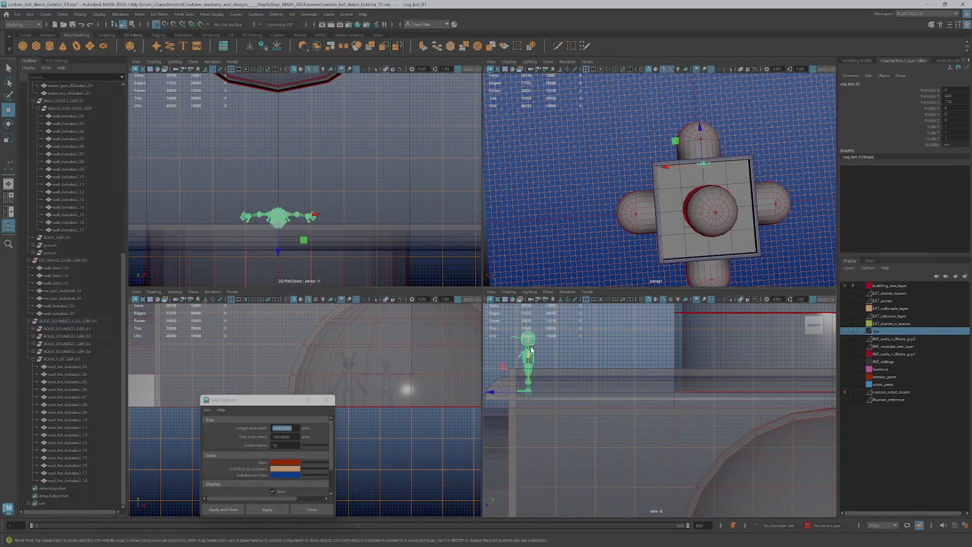
drag(529, 368, 535, 407)
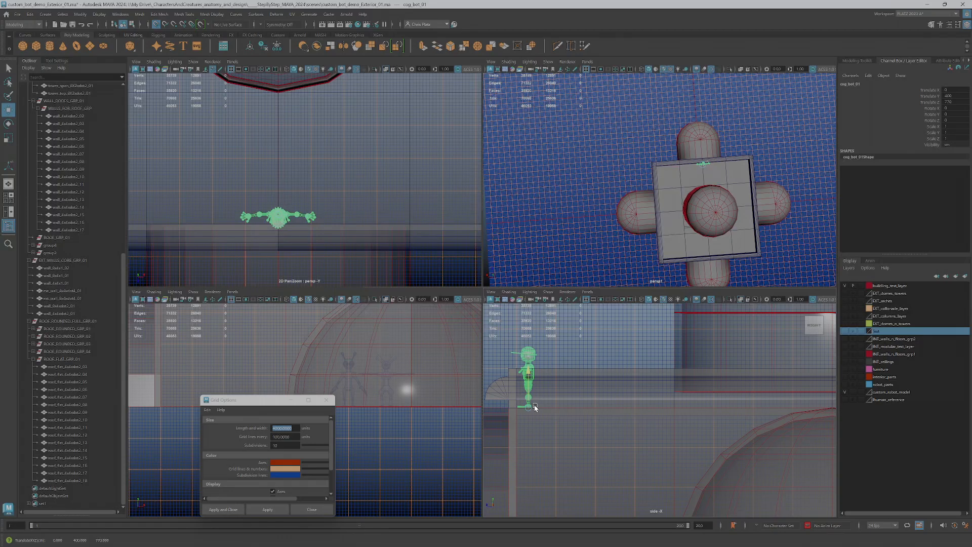
Select the whole tower through TOWER_GRP_01 and lower it until its base meets the flat roof.
alt+drag(726, 201, 732, 176)
key(space)
alt+drag(627, 167, 483, 288)
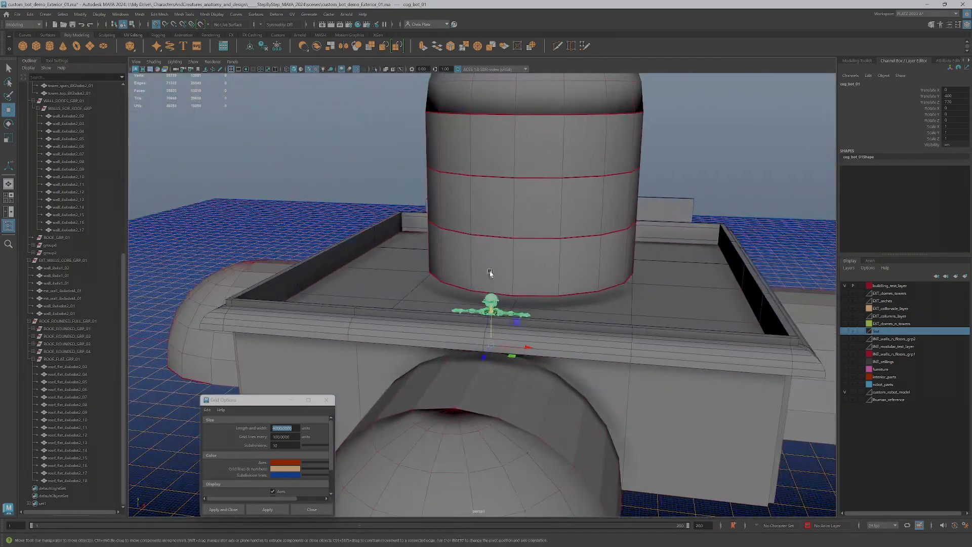
click(509, 242)
key(Up)
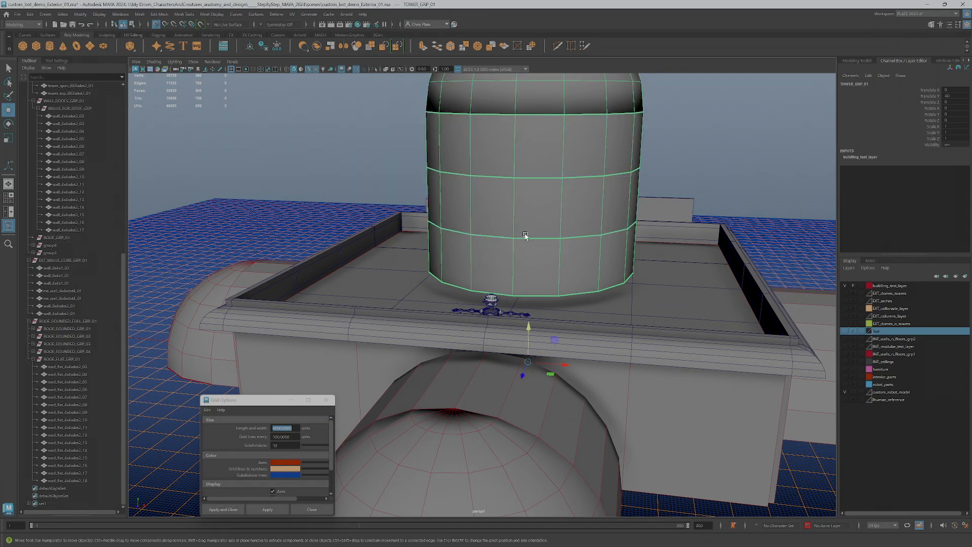
drag(527, 338, 529, 372)
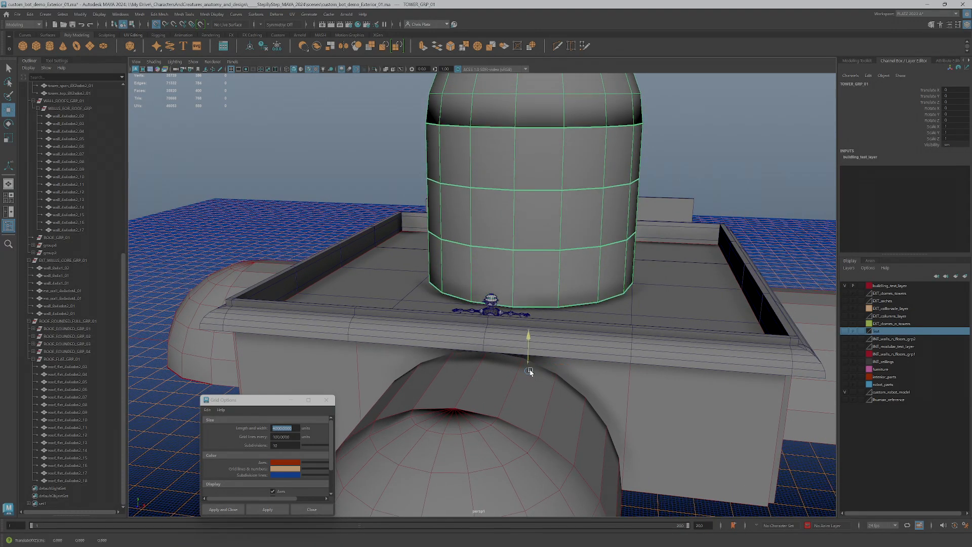
key(space)
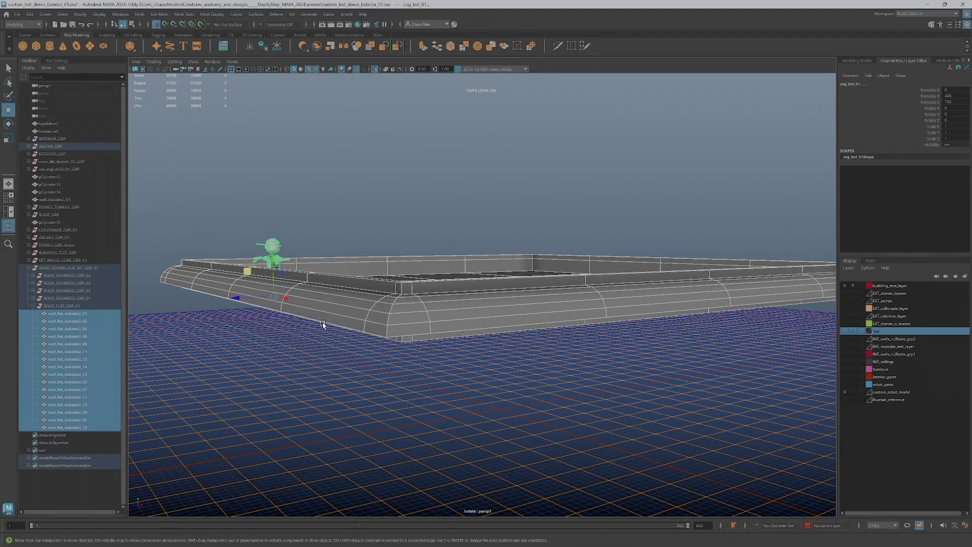
Select ROOF_FLAT_GRP_01 in the isolated roof and frame it in the side view beside the robot.
alt+drag(363, 369, 355, 405)
click(380, 308)
alt+drag(460, 372, 455, 369)
click(60, 307)
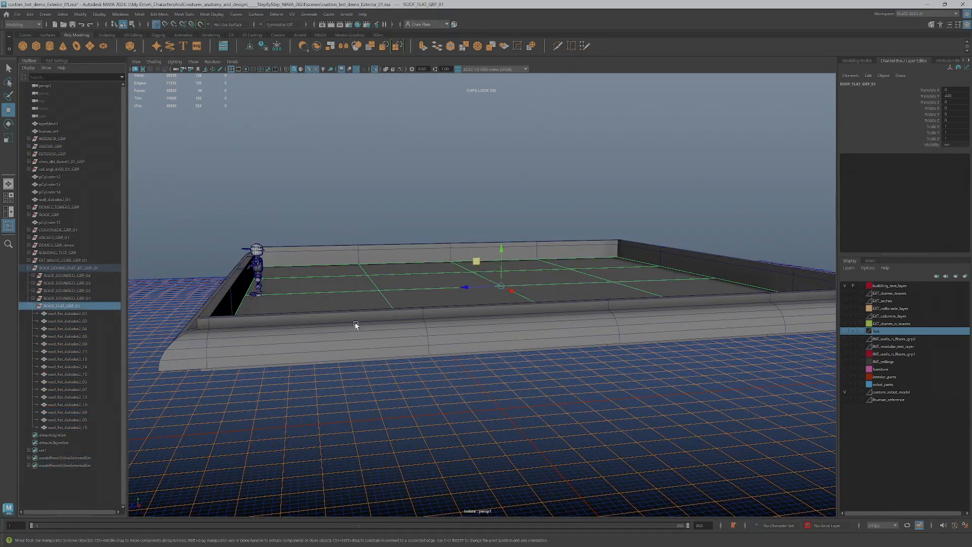
key(space)
key(space)
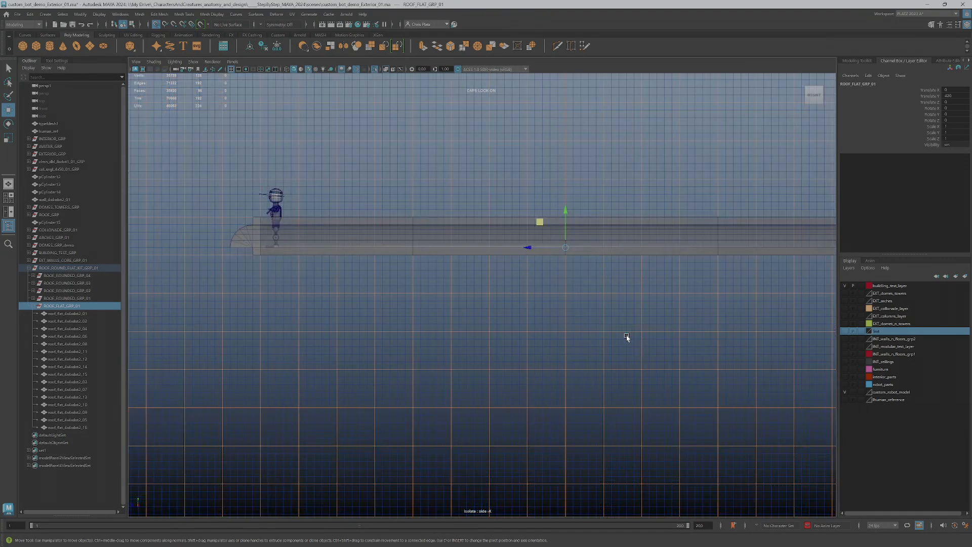
key(f)
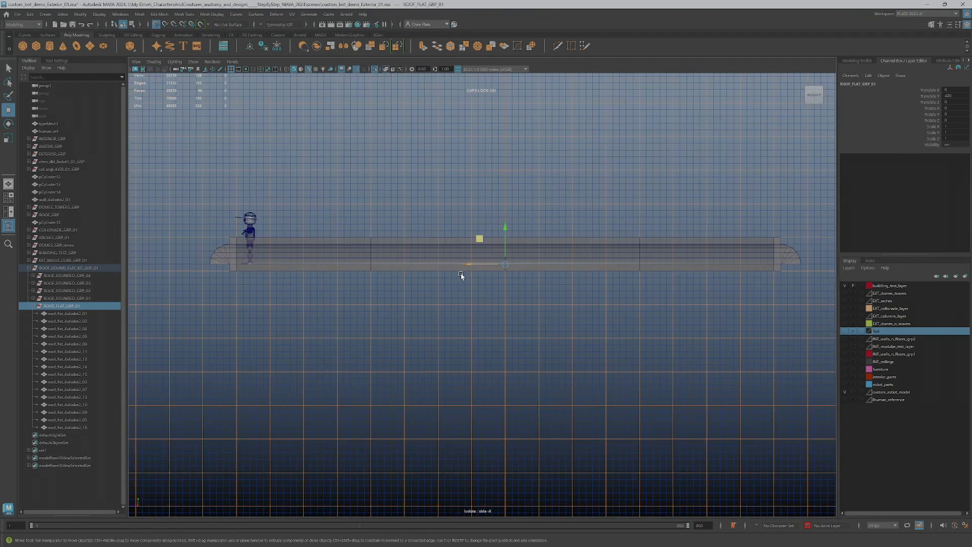
scroll(438, 275, up, 2)
scroll(511, 282, down, 1)
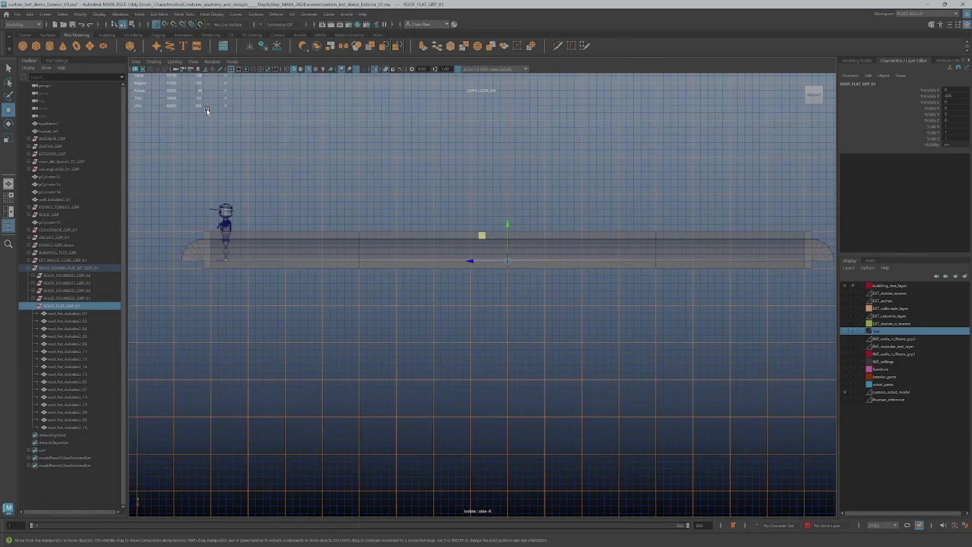
Try the flat roof group at a height below the edge trim and return it to the robot's foot level.
drag(508, 242, 510, 304)
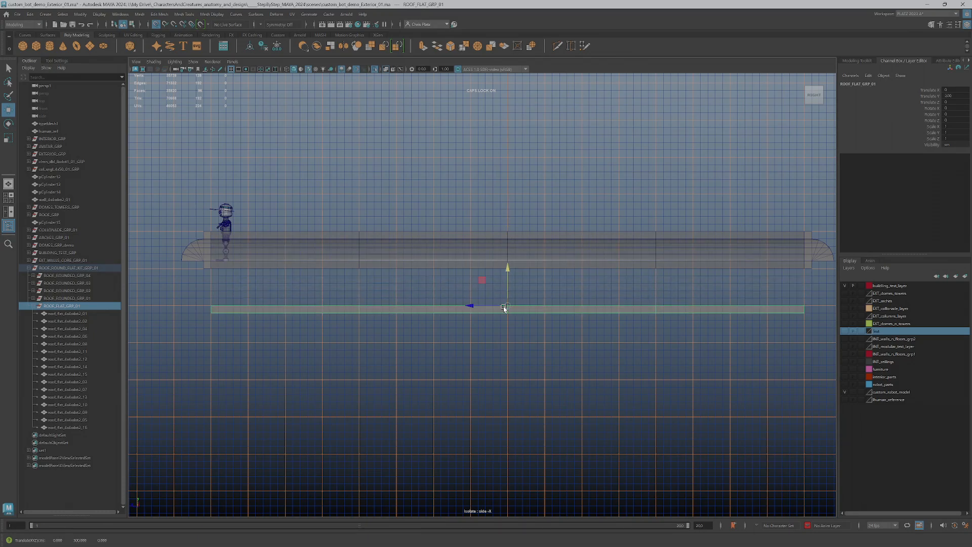
scroll(488, 300, up, 1)
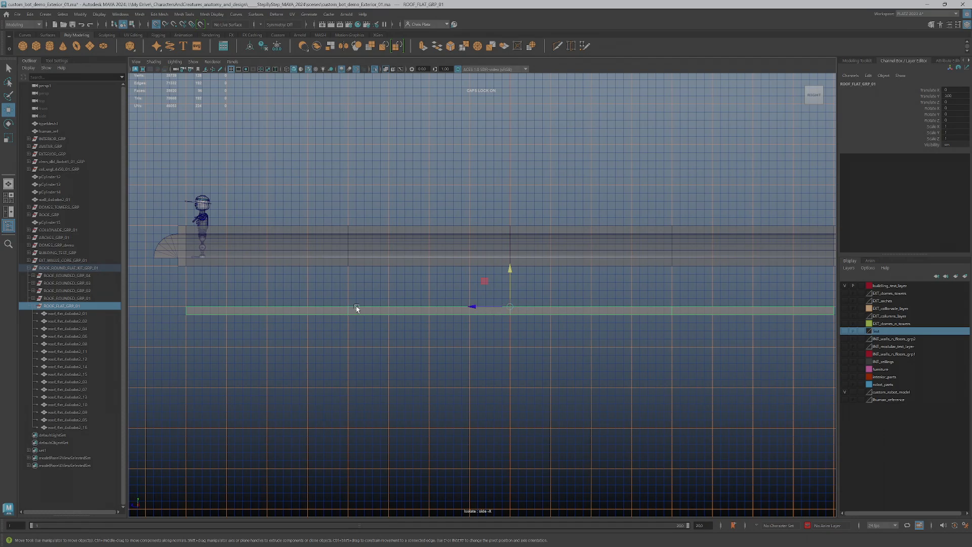
drag(509, 292, 502, 261)
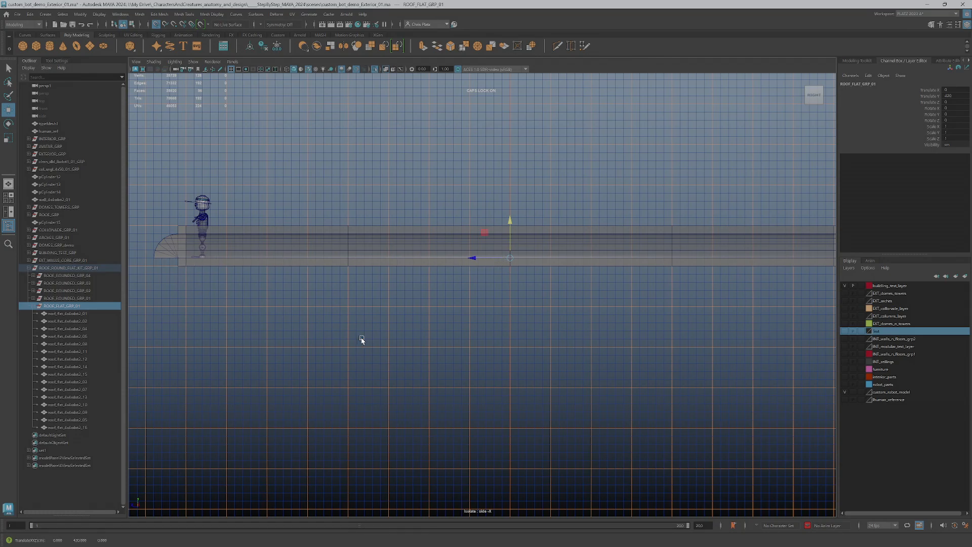
Examine the isolated flat roof, its edge trim and the robot from above and from the side.
key(space)
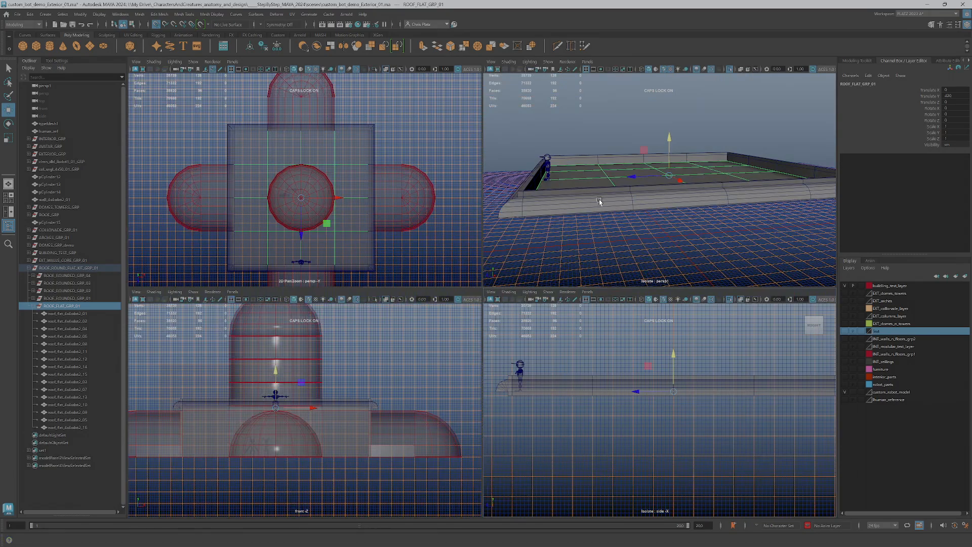
key(space)
alt+drag(403, 297, 520, 297)
alt+drag(521, 149, 546, 331)
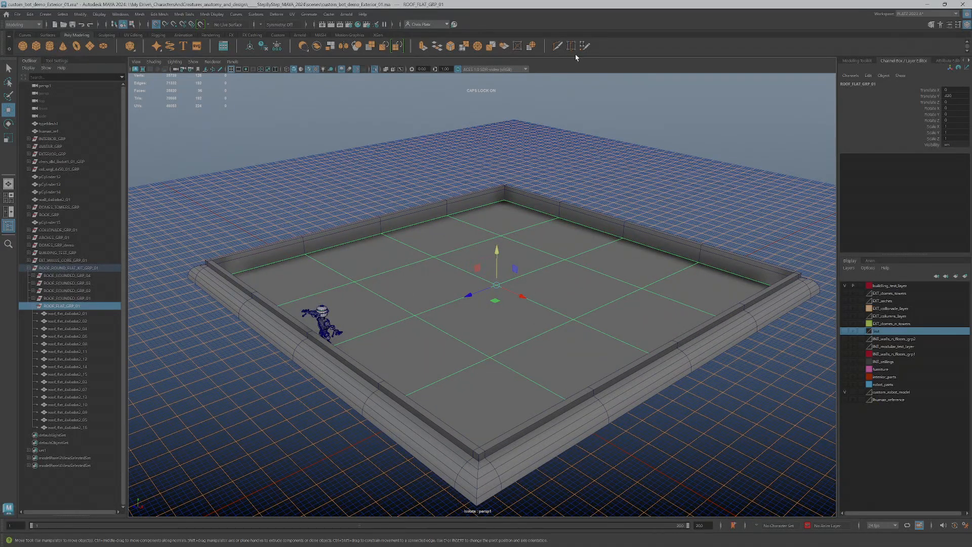
scroll(528, 273, down, 2)
key(space)
scroll(668, 358, up, 4)
scroll(682, 353, down, 1)
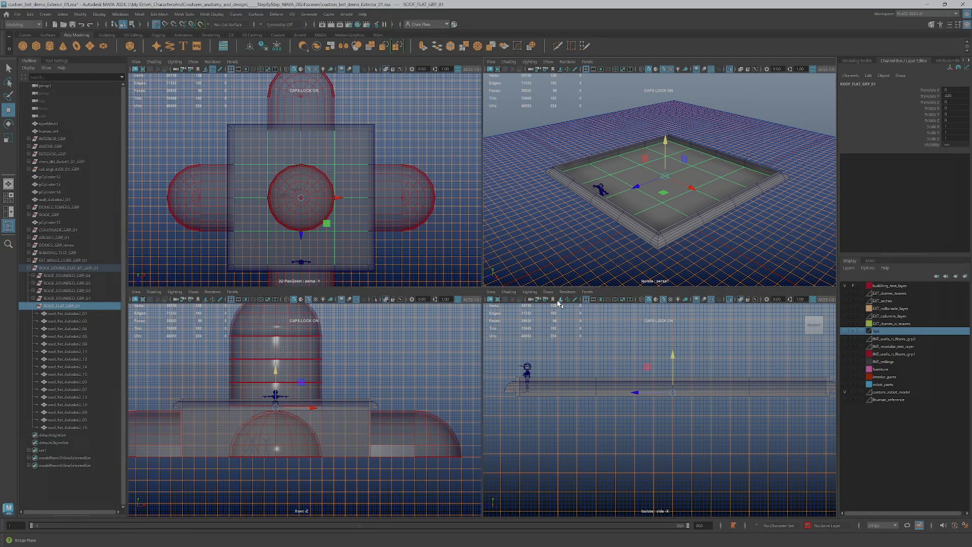
Hide the grid in the side view to check the roof profile against the robot.
click(589, 299)
key(space)
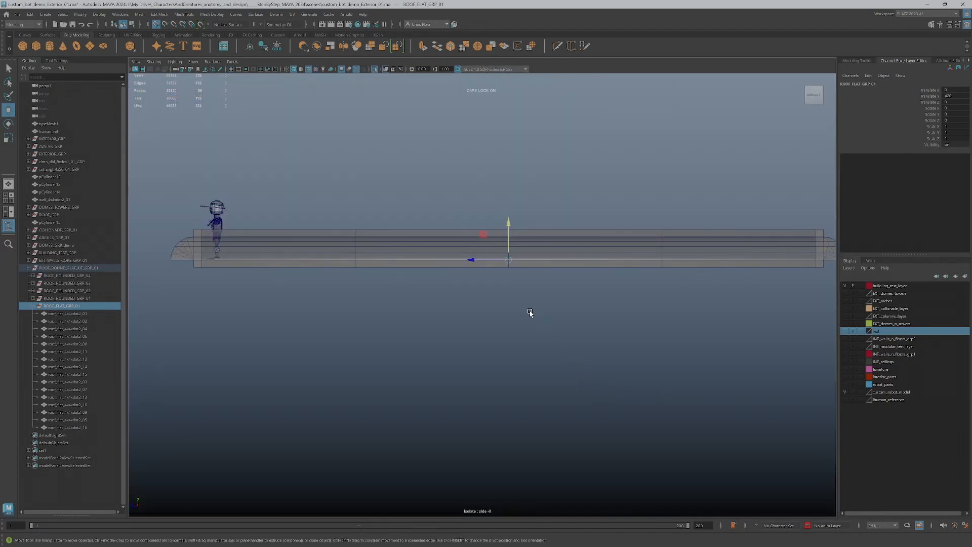
key(space)
scroll(597, 220, down, 1)
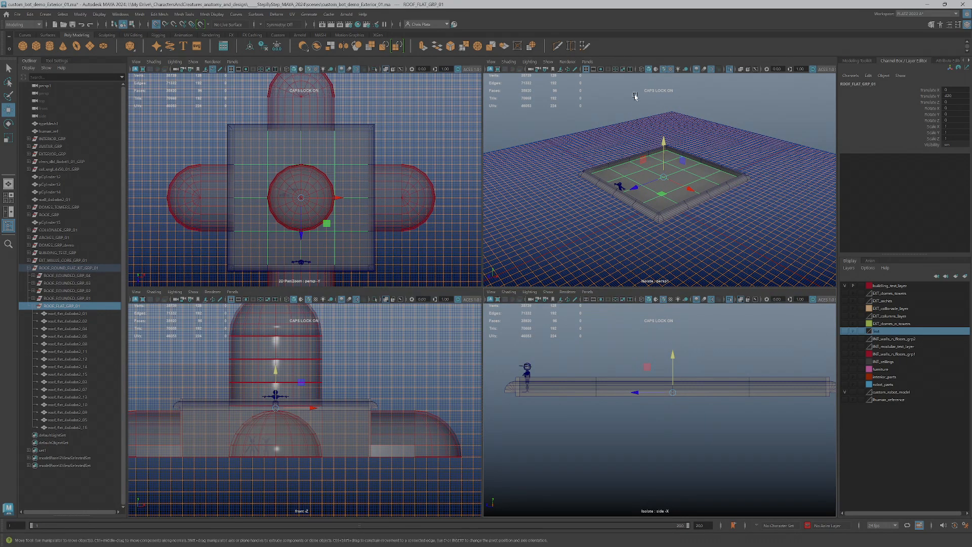
Turn off isolation in both the perspective and side views to bring back the whole building.
key(space)
alt+drag(544, 261, 521, 233)
click(374, 70)
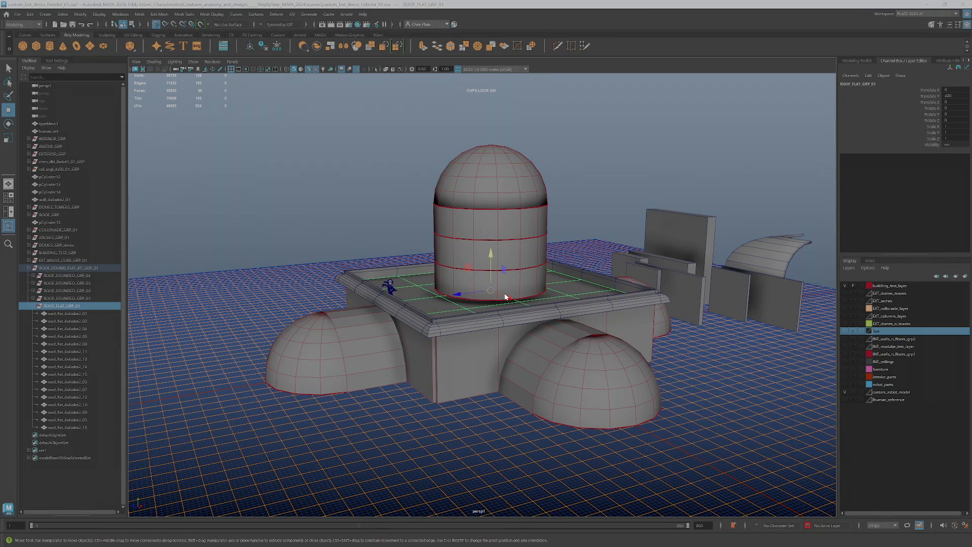
key(space)
click(730, 299)
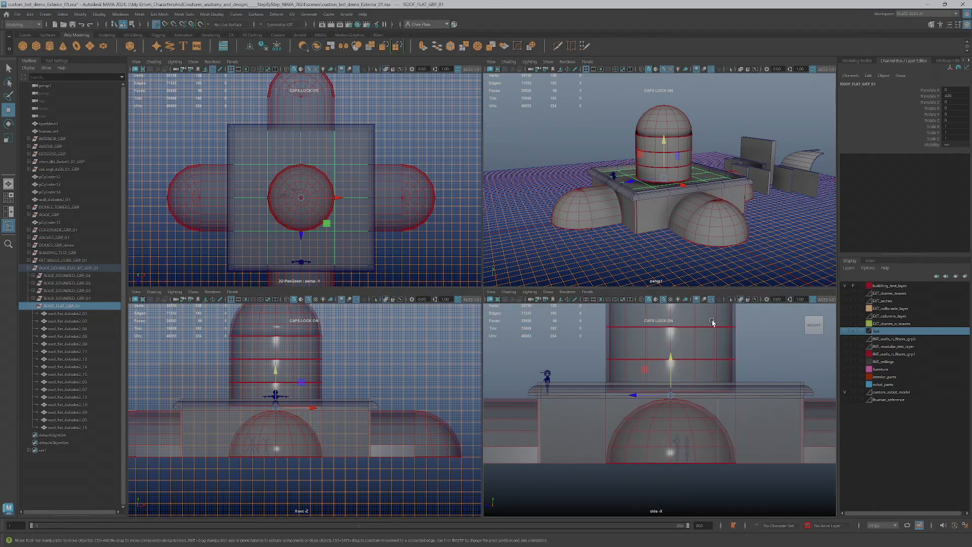
Move ROOF_FLAT_GRP_01 out of ROOF_ROUND_FLAT_KIT_GRP_01 to the top level of the hierarchy and select the kit group.
scroll(679, 397, up, 3)
key(space)
alt+drag(453, 340, 393, 309)
scroll(385, 305, up, 2)
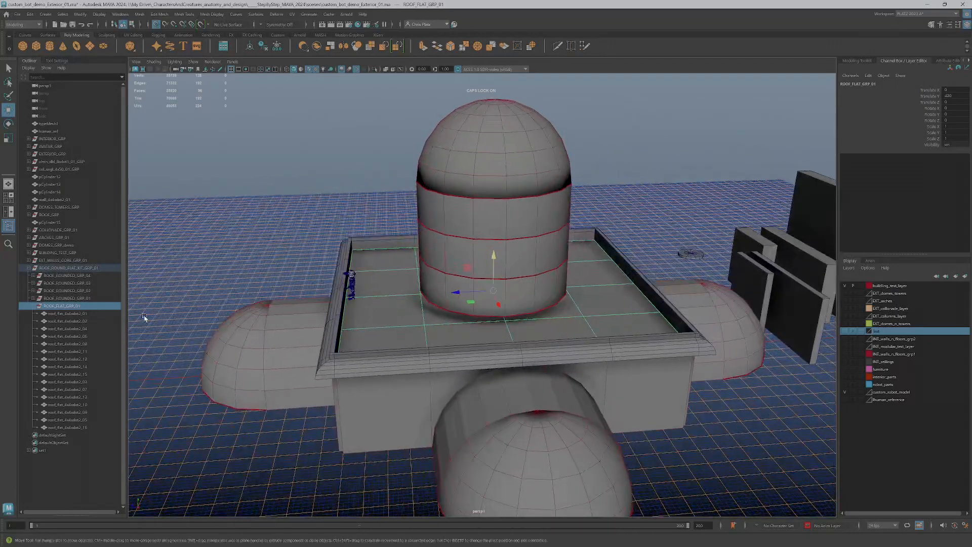
click(35, 306)
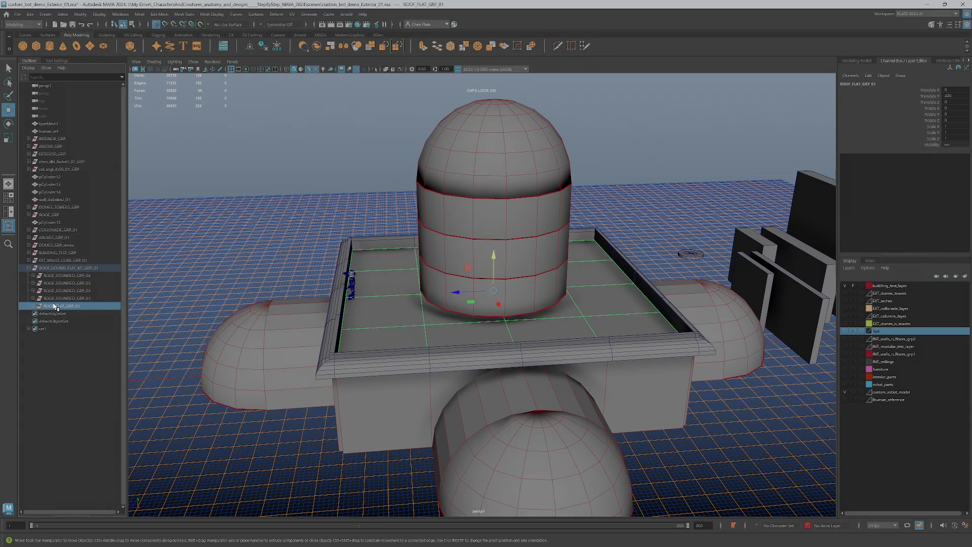
click(77, 269)
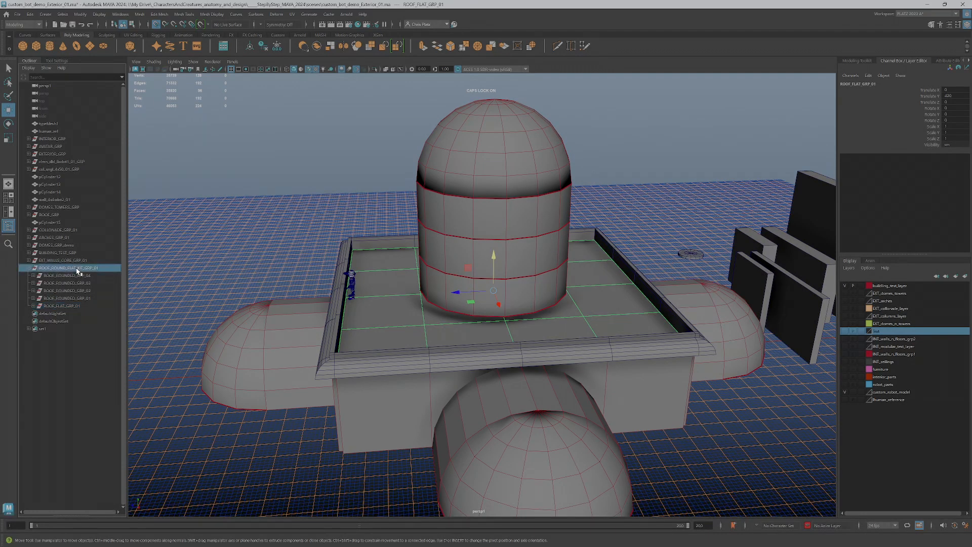
click(69, 307)
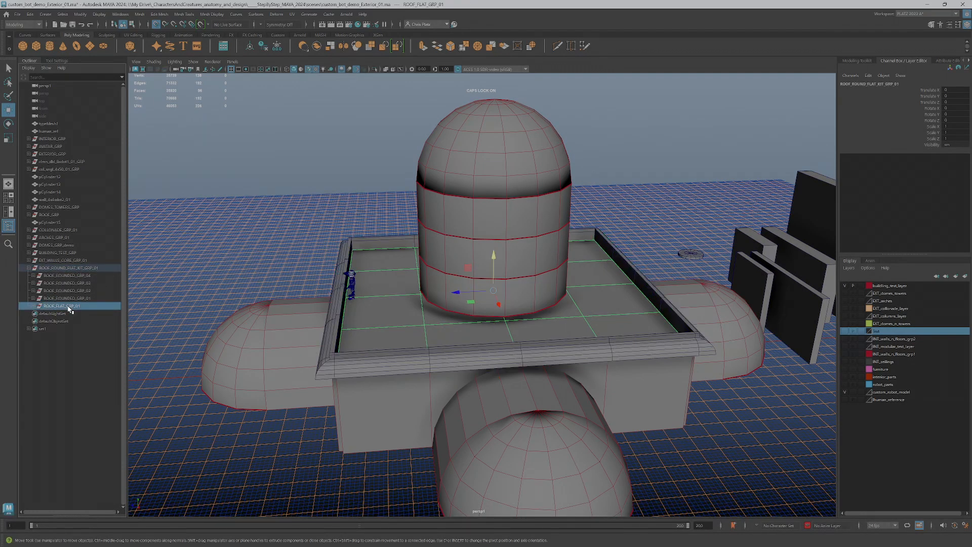
middle_drag(58, 318, 52, 267)
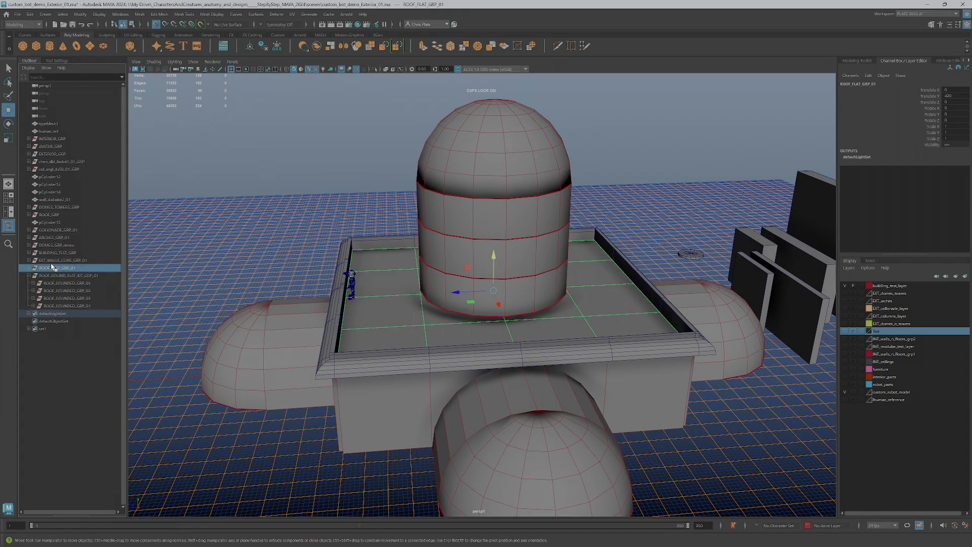
click(45, 276)
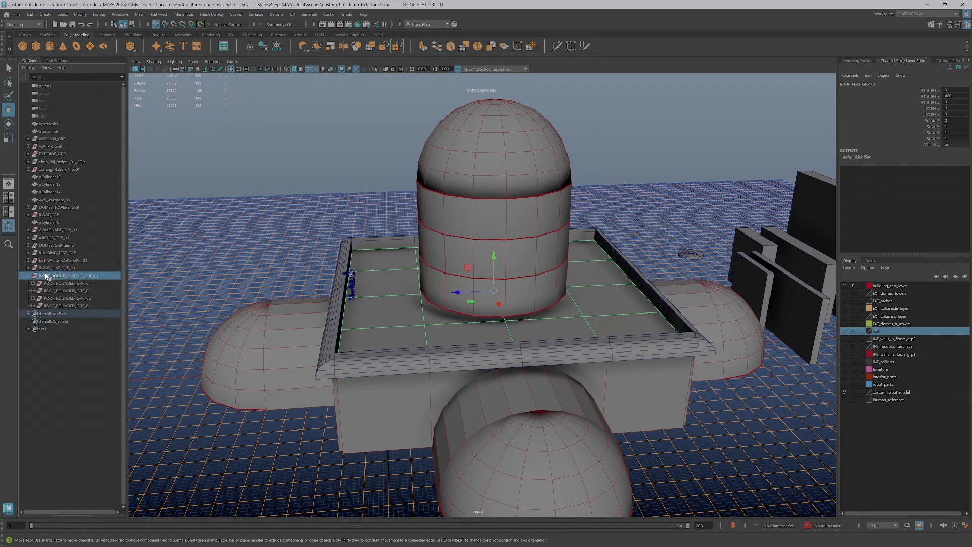
Select ROOF_ROUND_FLAT_KIT_GRP_01 with its four rounded roof groups and examine the trim around the roof near the robot.
click(70, 307)
click(70, 284)
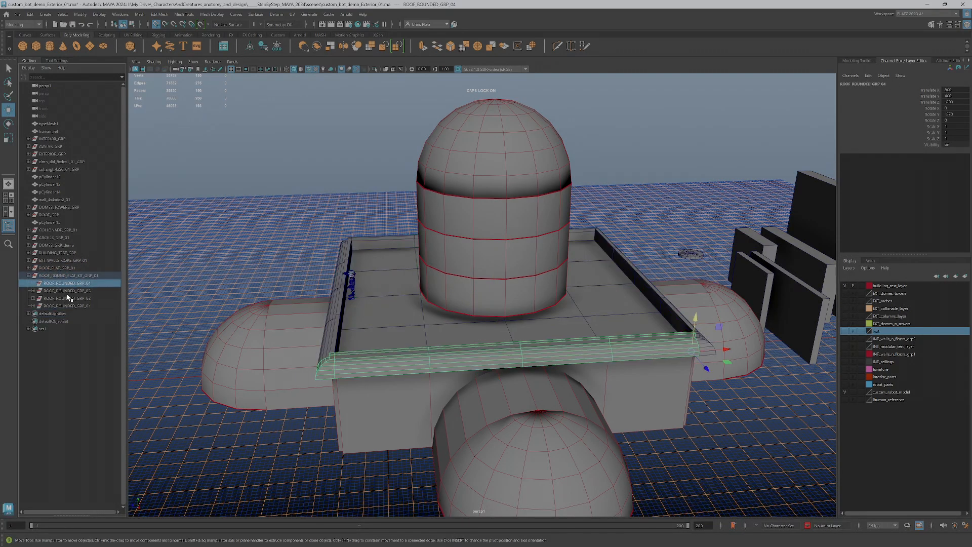
click(69, 276)
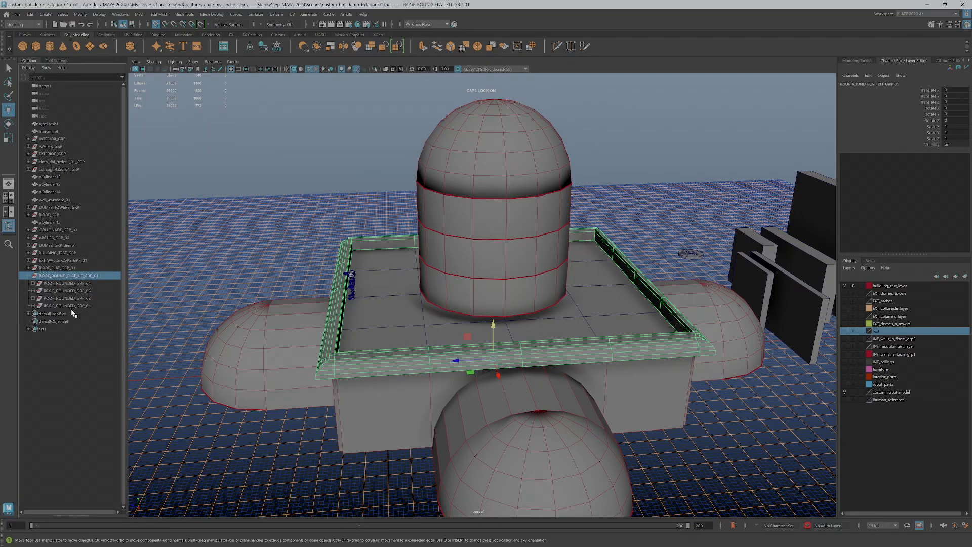
shift+click(74, 307)
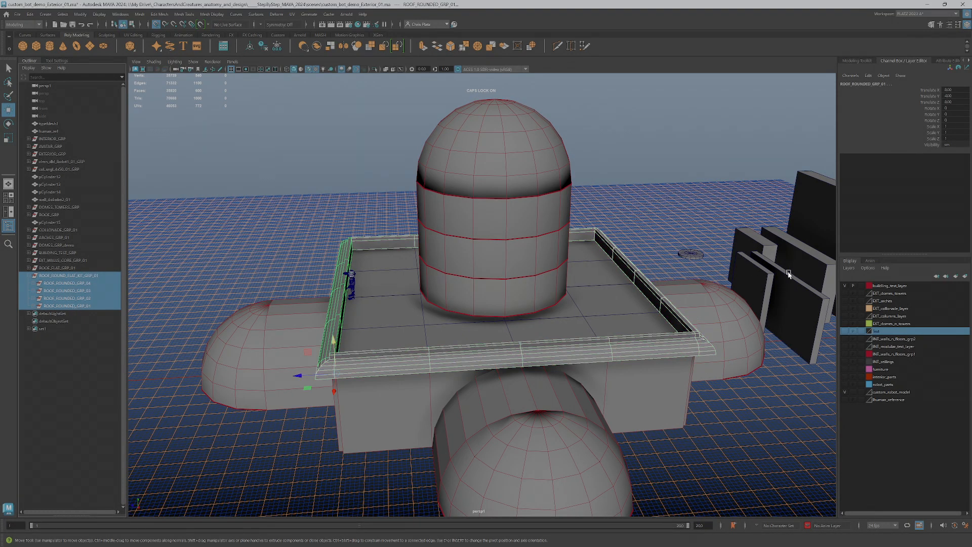
alt+drag(526, 342, 636, 328)
scroll(567, 314, up, 8)
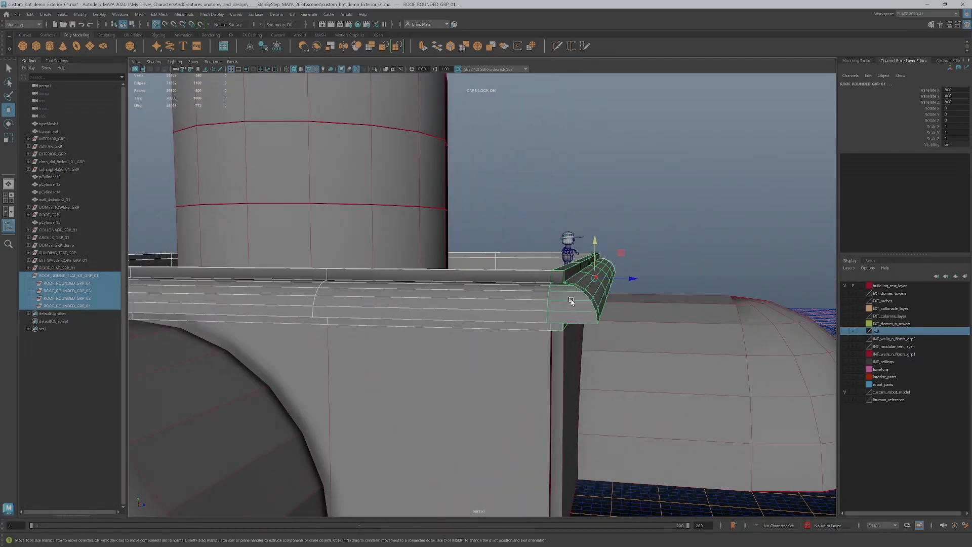
alt+drag(602, 339, 687, 457)
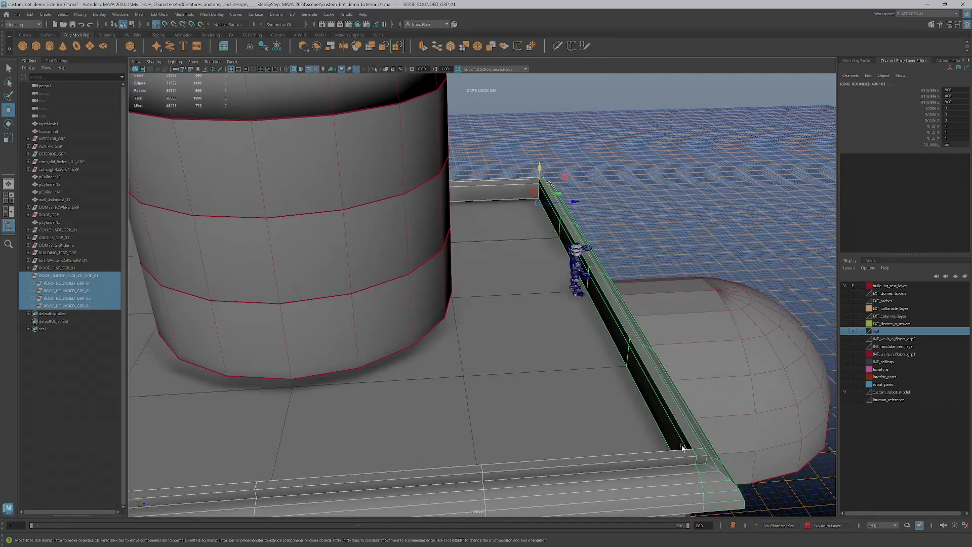
alt+drag(609, 409, 538, 377)
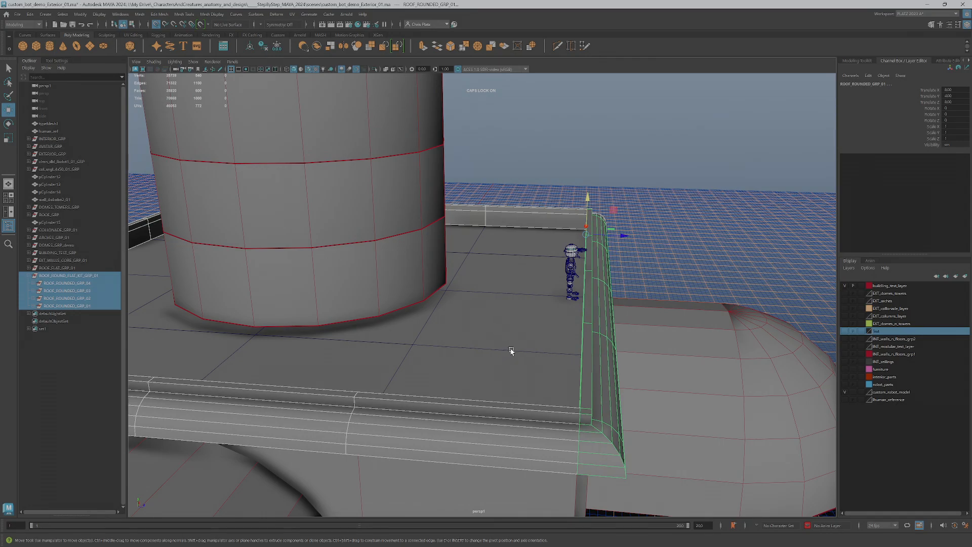
alt+drag(431, 321, 404, 297)
Show the grid in the side view and lower TOWER_GRP_01 until its base meets the flat roof surface.
click(385, 264)
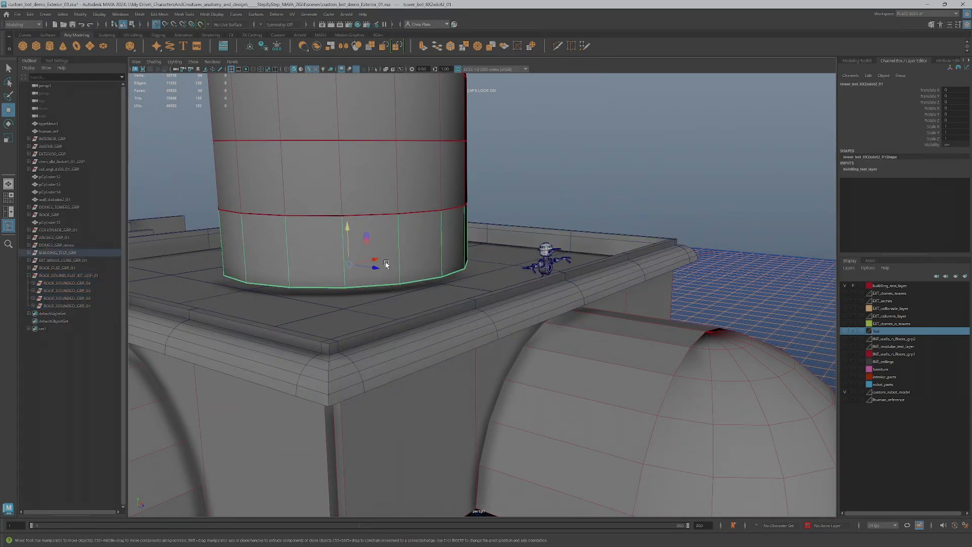
key(Up)
key(f)
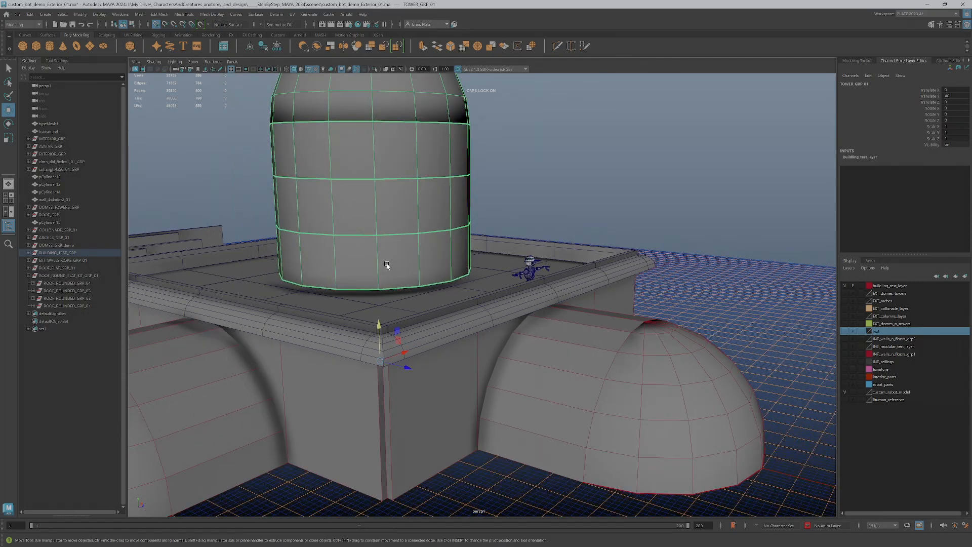
key(space)
key(space)
scroll(506, 303, up, 1)
click(231, 69)
scroll(507, 355, up, 2)
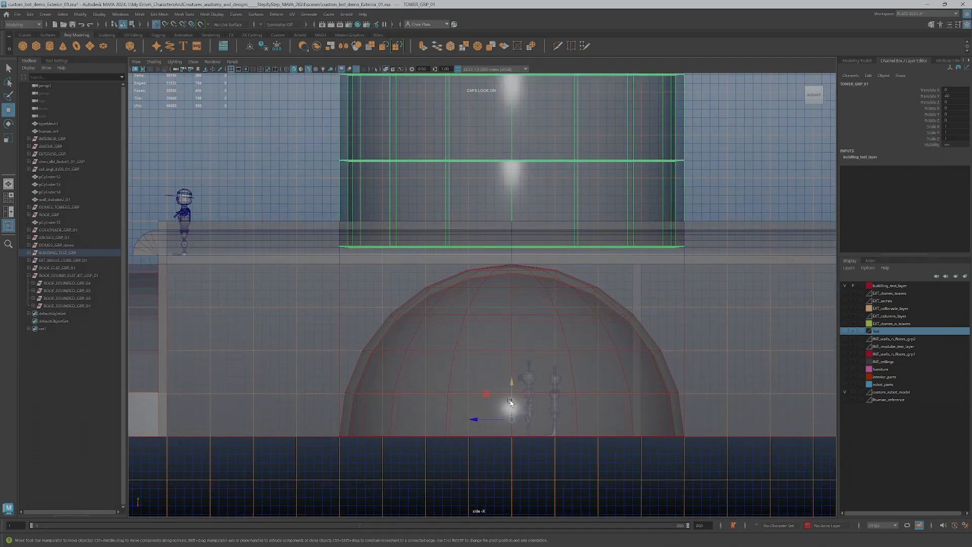
mouse_move(512, 402)
mouse_down()
mouse_move(512, 392)
mouse_move(510, 411)
mouse_up()
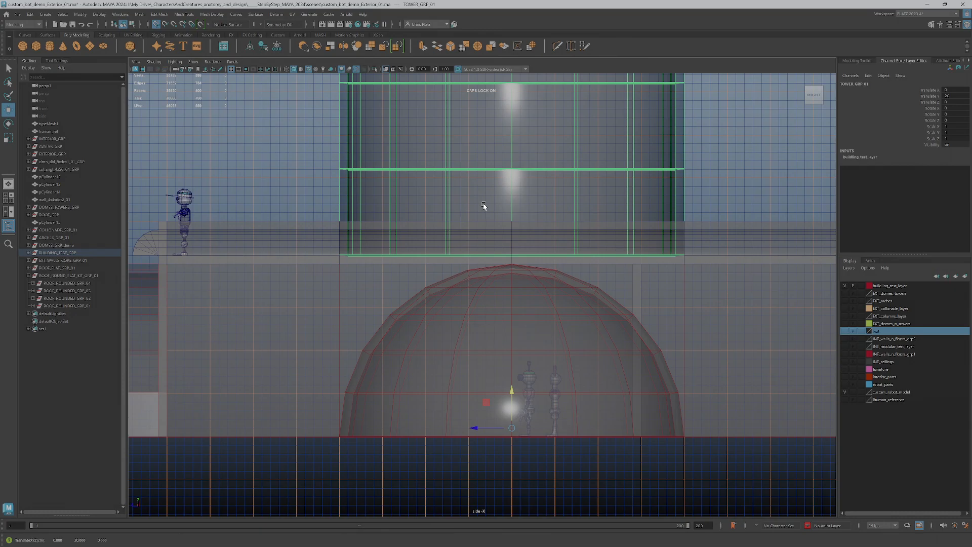
Examine the tower, flat roof and side domes from several angles in the perspective view.
scroll(620, 296, down, 2)
key(space)
alt+drag(617, 244, 536, 274)
key(space)
alt+drag(499, 274, 551, 344)
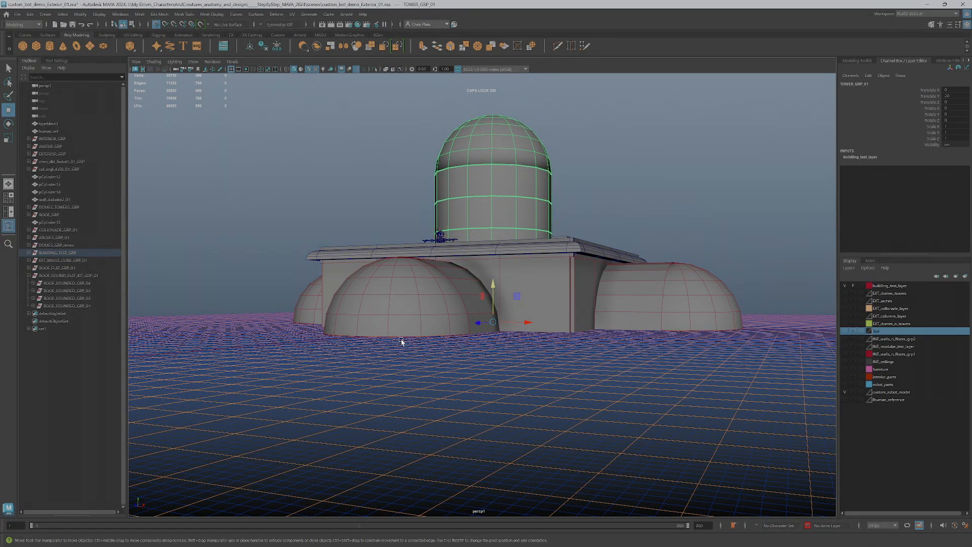
alt+drag(385, 348, 633, 363)
alt+drag(546, 350, 486, 331)
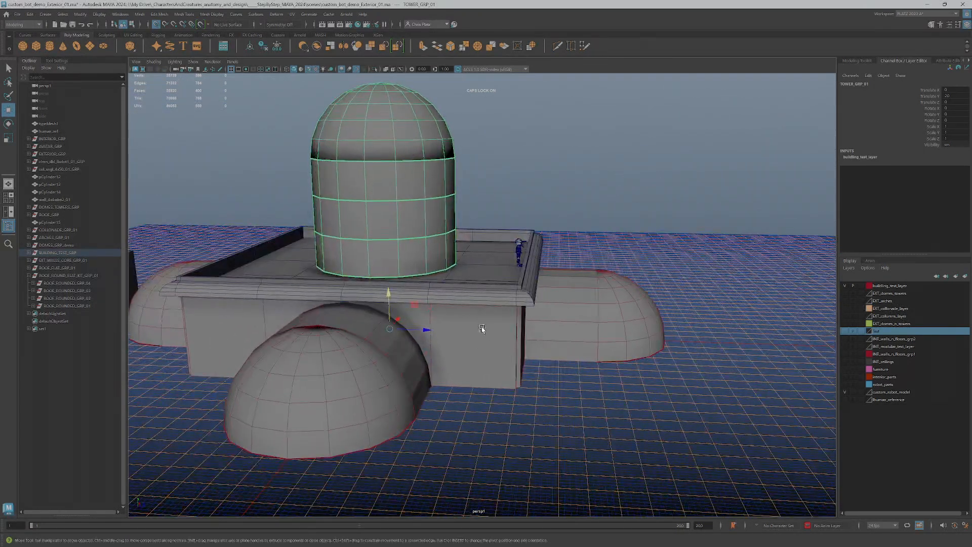
alt+drag(537, 349, 476, 397)
alt+drag(679, 415, 652, 357)
alt+drag(478, 347, 418, 219)
scroll(471, 241, up, 5)
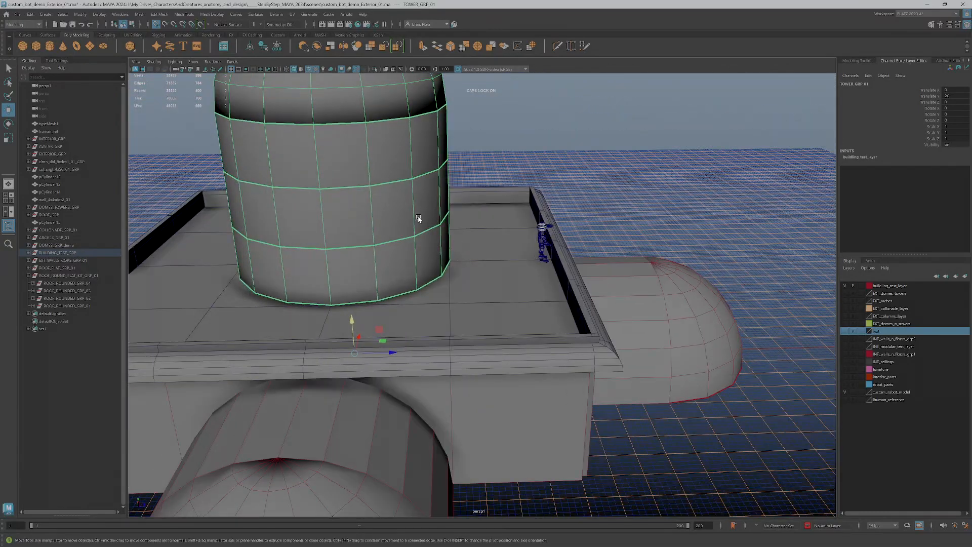
Move the cog_bot_01 robot across the roof to stand right in front of the tower's base and frame it.
click(418, 218)
click(400, 260)
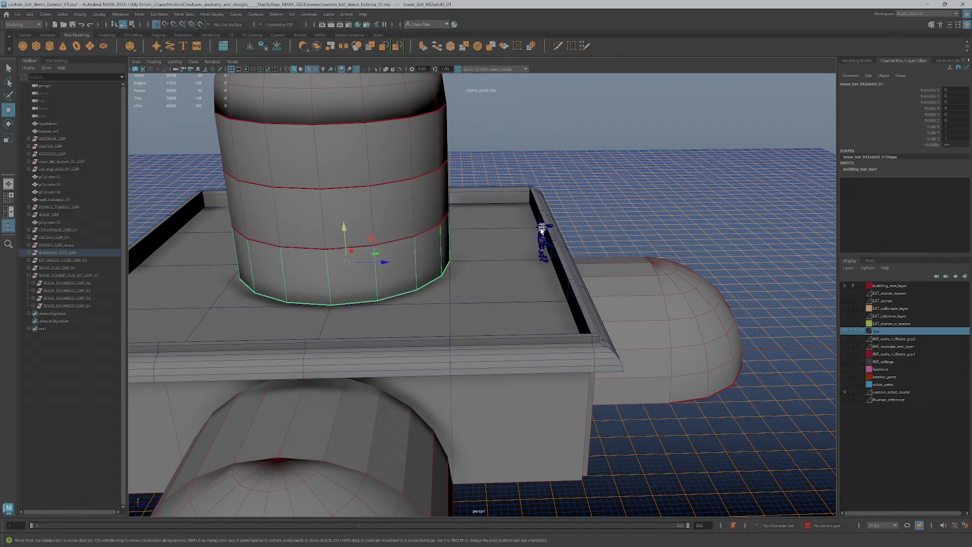
alt+drag(541, 231, 537, 227)
click(541, 244)
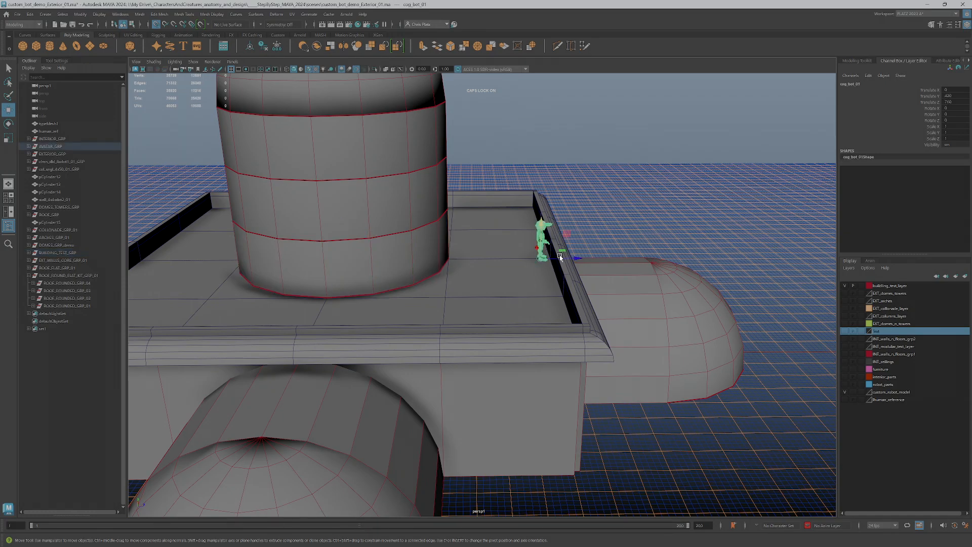
drag(556, 260, 398, 271)
key(f)
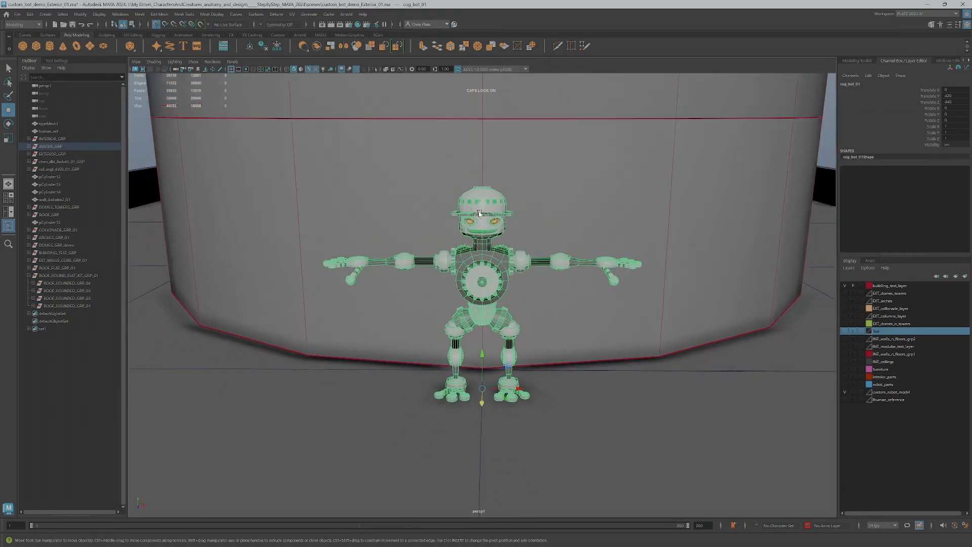
alt+drag(478, 211, 511, 330)
Switch to the browser to study the Colorado State Capitol and U.S. Capitol dome elevations, and return to Maya.
key(alt+Tab)
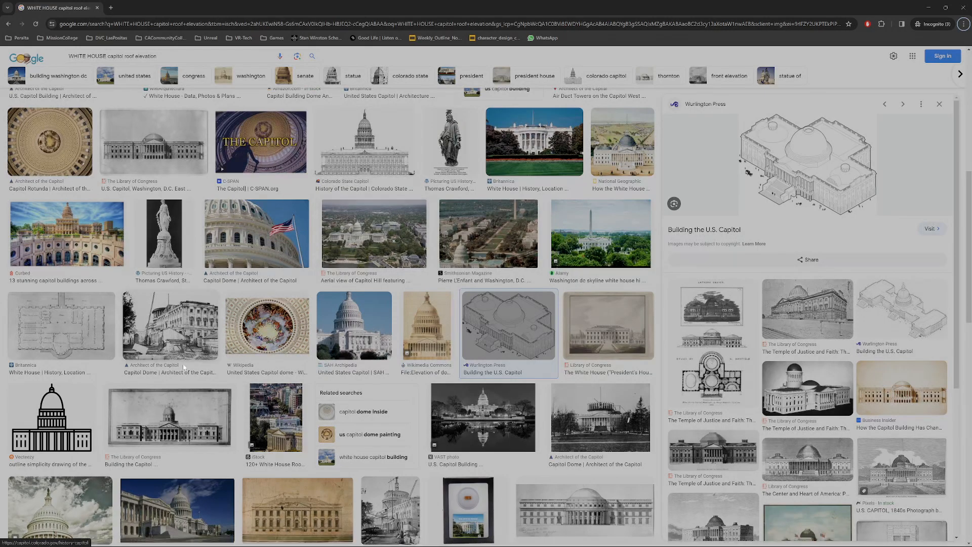
click(391, 158)
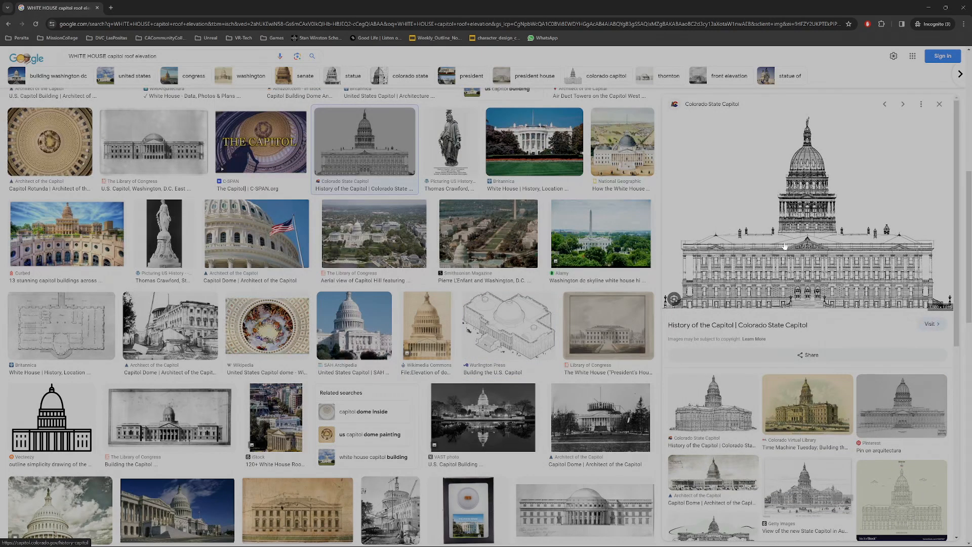
click(424, 325)
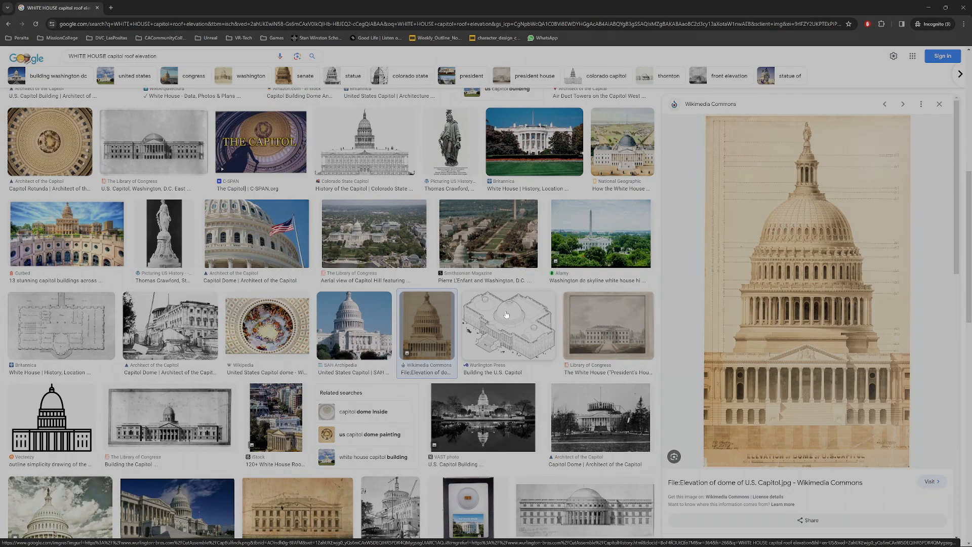
key(alt+Tab)
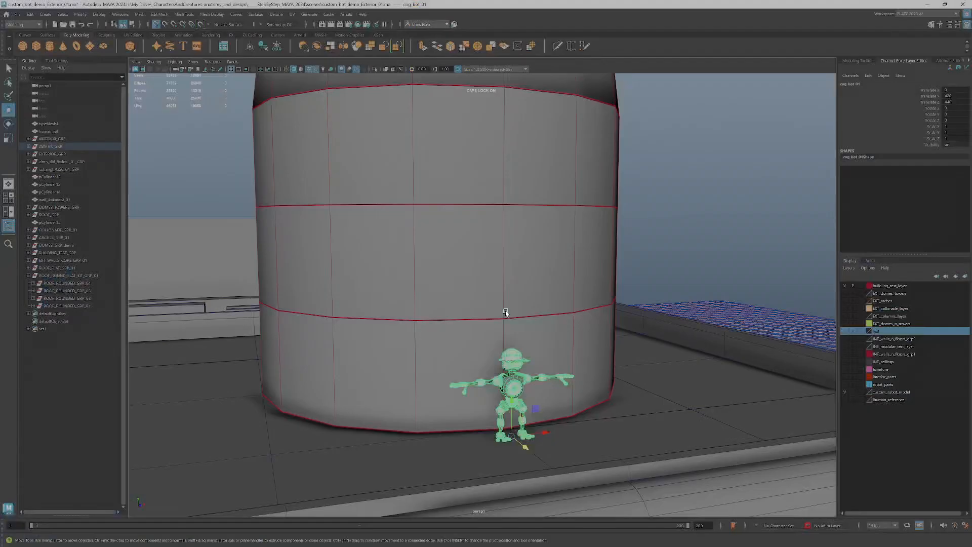
Examine the whole building from above together with the spare wall panels standing beside it.
scroll(511, 294, down, 10)
alt+drag(511, 295, 553, 330)
click(356, 227)
alt+drag(355, 276, 429, 365)
alt+drag(431, 313, 669, 303)
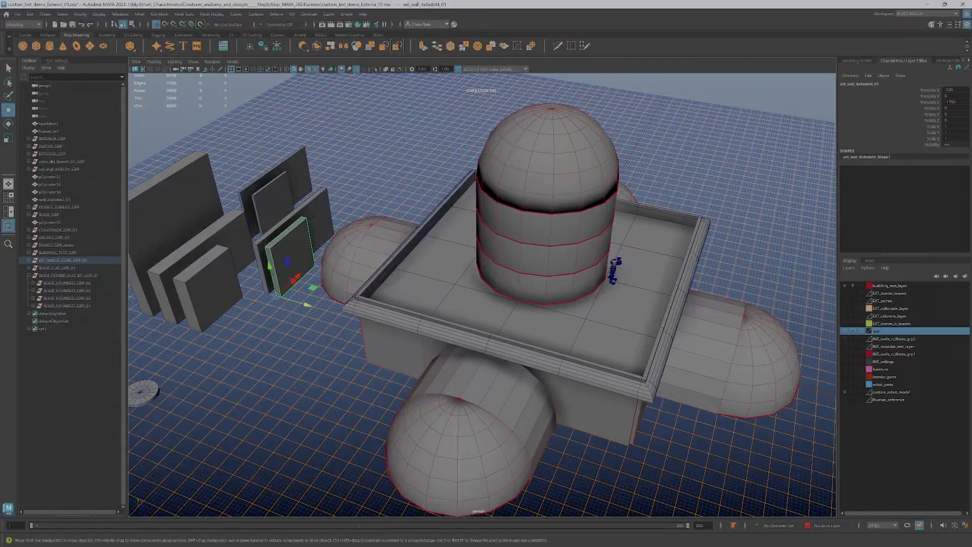
drag(971, 65, 640, 63)
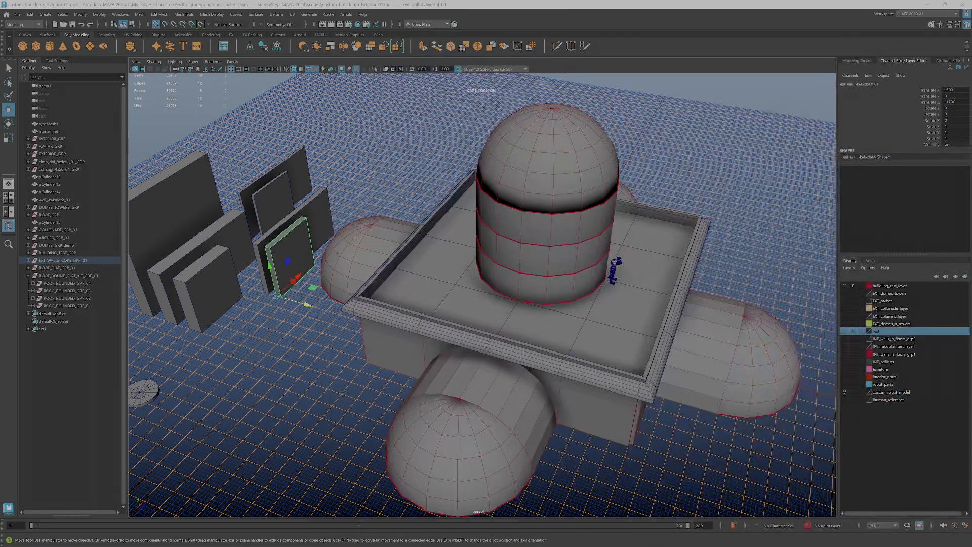
Select the trim's corner piece and examine the gap between the walls beneath it from above and below.
alt+drag(552, 357, 444, 384)
scroll(399, 351, up, 5)
alt+drag(399, 351, 596, 347)
scroll(675, 382, up, 3)
click(674, 382)
alt+drag(674, 382, 681, 406)
alt+middle_drag(681, 405, 471, 410)
alt+drag(470, 410, 505, 358)
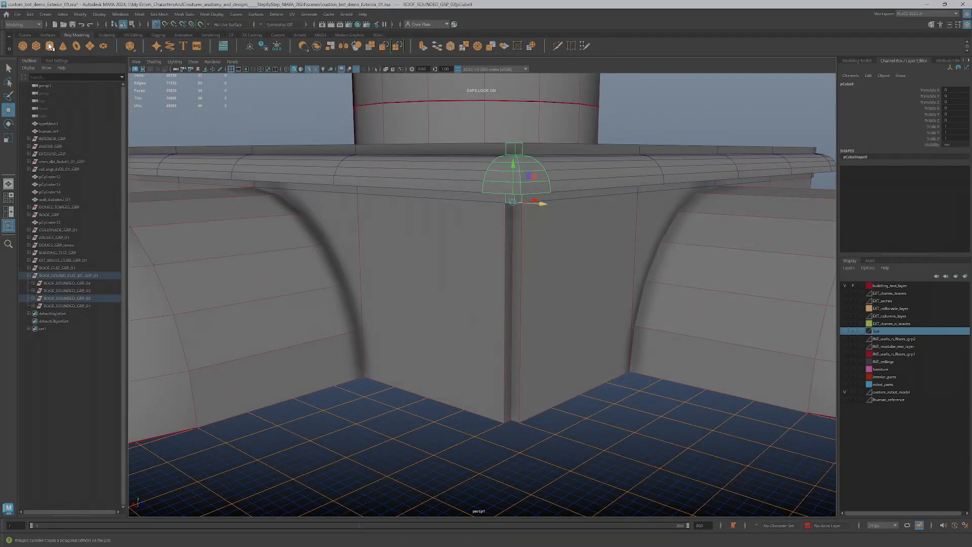
alt+drag(569, 263, 525, 180)
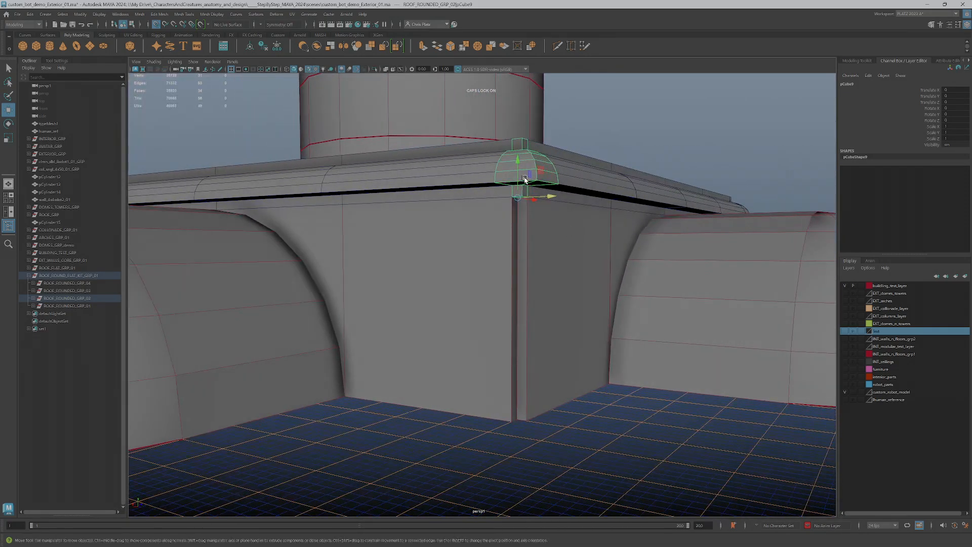
alt+drag(519, 248, 517, 256)
alt+drag(534, 217, 535, 221)
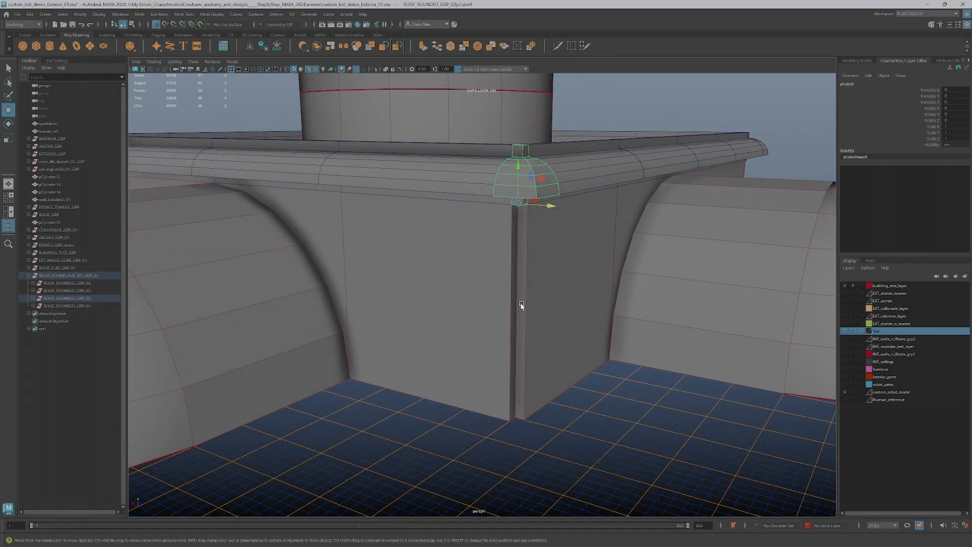
alt+drag(511, 408, 523, 436)
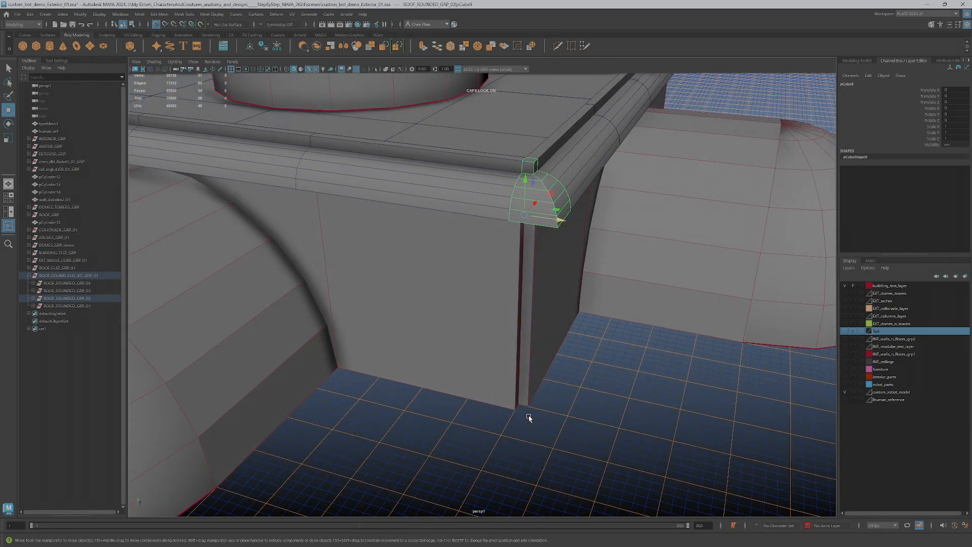
alt+drag(513, 303, 516, 284)
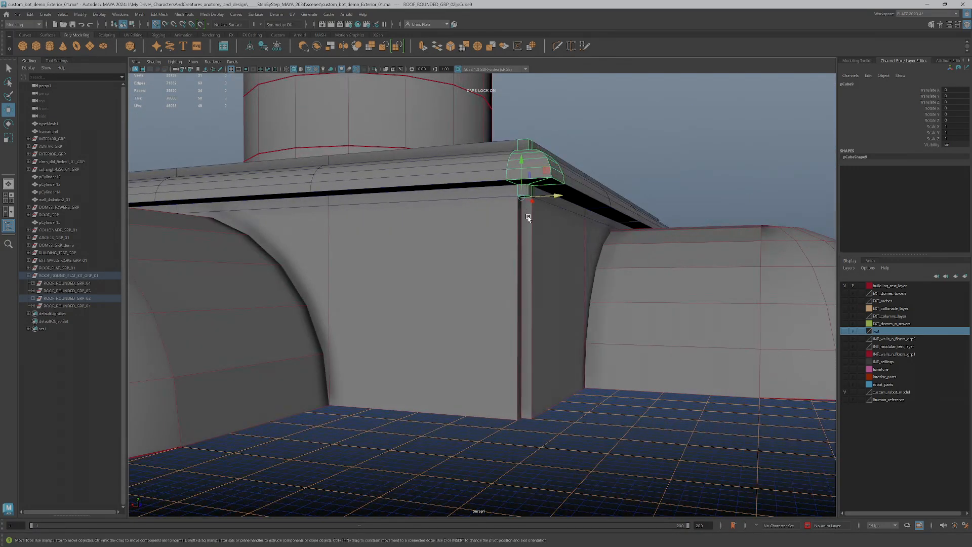
alt+drag(159, 147, 158, 200)
alt+drag(406, 332, 528, 422)
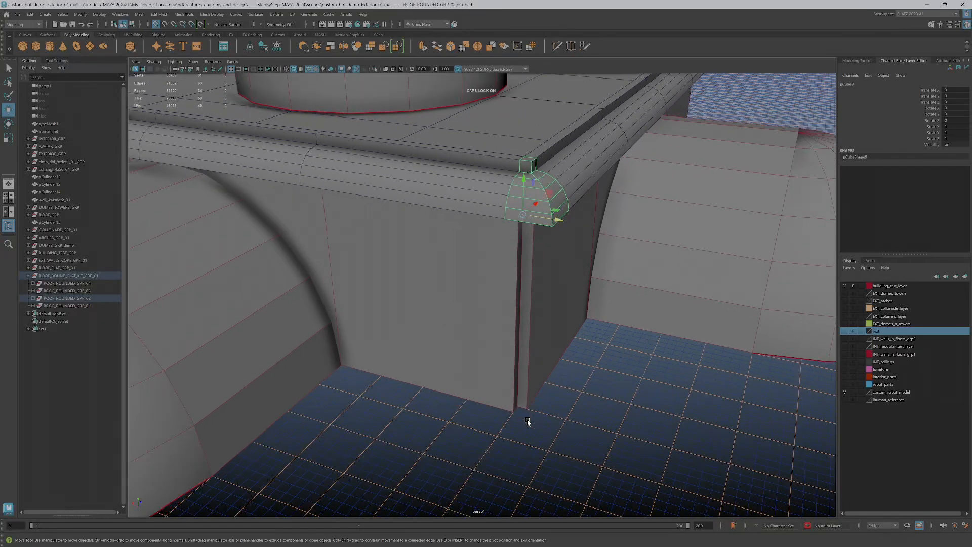
Create a polygon cube as a square column at the wall corner, reaching from the ground up to the roof trim.
click(35, 47)
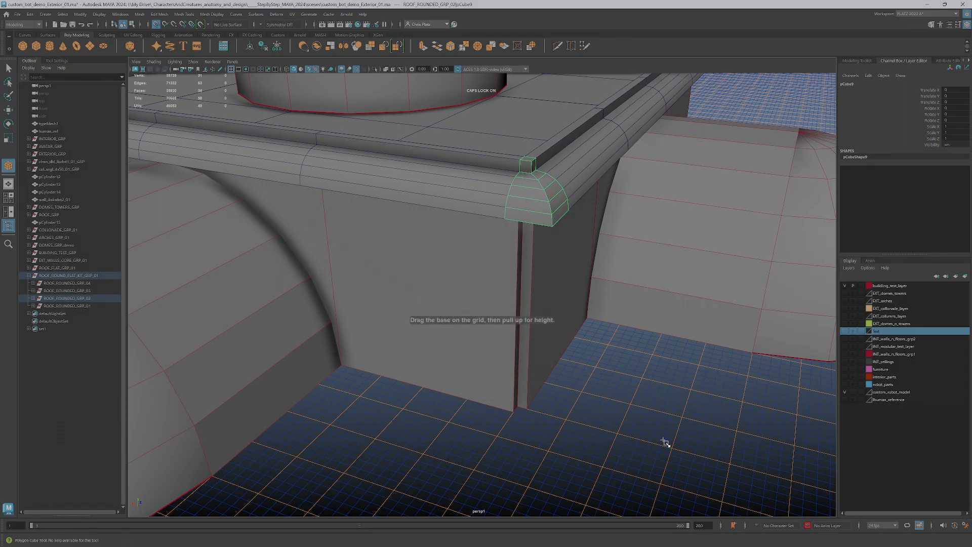
drag(521, 408, 563, 229)
alt+drag(567, 396, 587, 387)
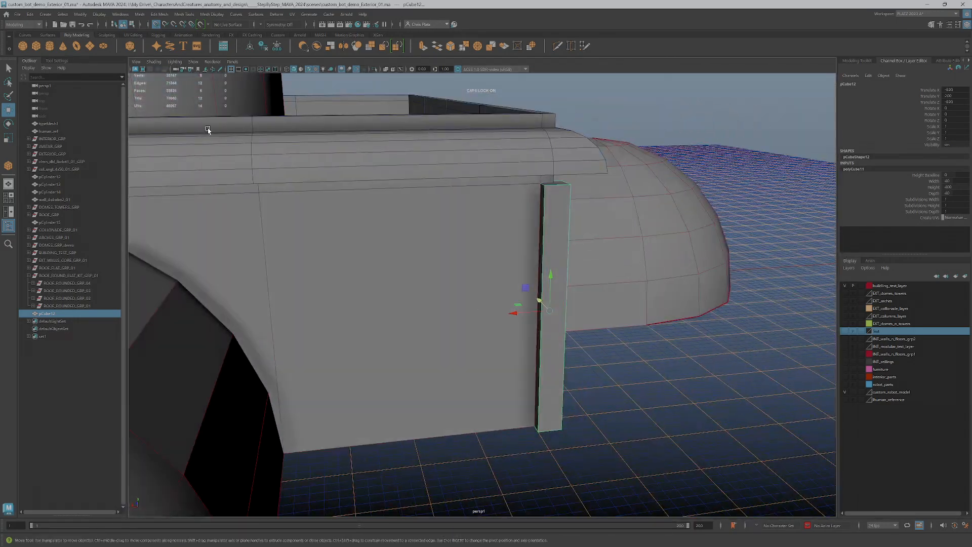
Set the grid to lines every 50 units with 10 subdivisions and apply it.
right_click(230, 71)
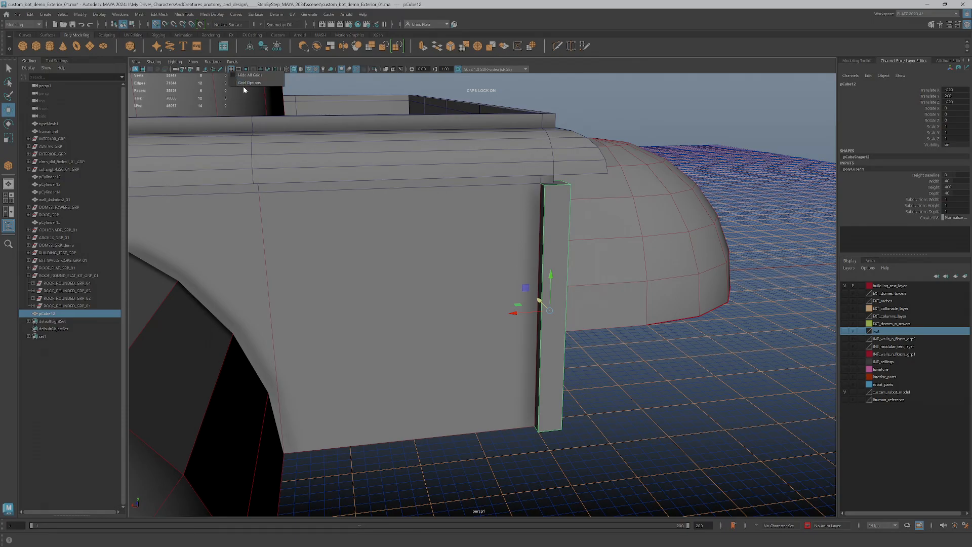
click(243, 86)
right_click(233, 70)
click(248, 82)
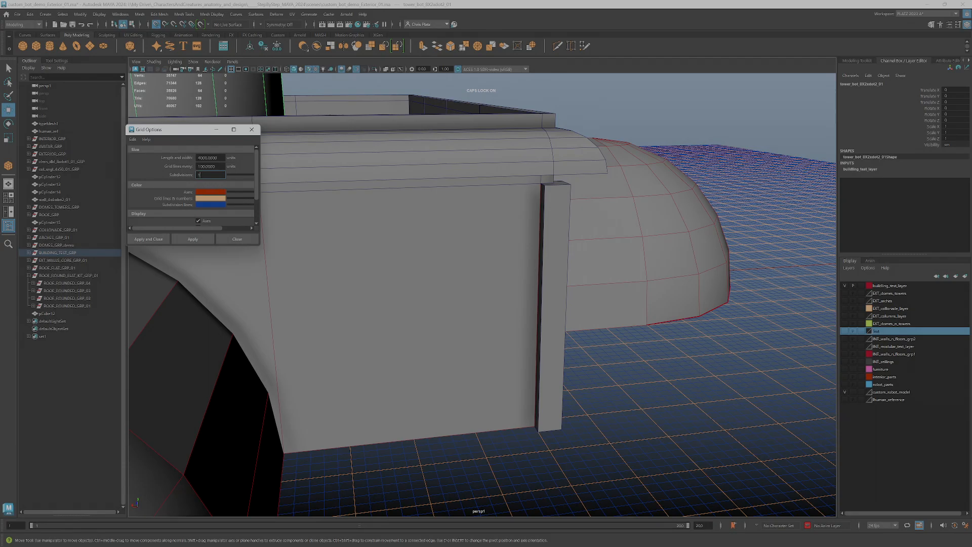
drag(218, 166, 164, 162)
click(187, 239)
Move the corner column's side faces to line up with the ends of the two adjoining walls.
alt+drag(443, 312, 499, 386)
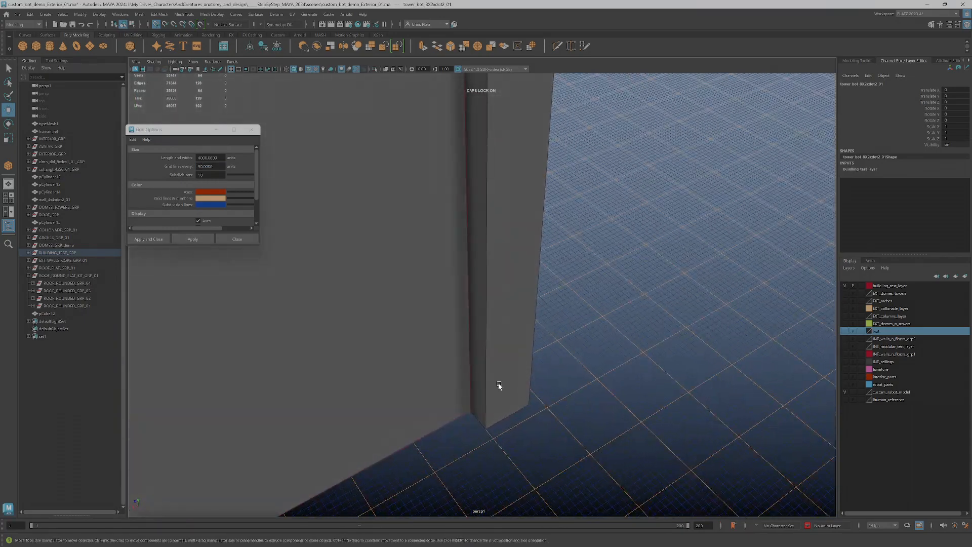
click(499, 385)
right_click(499, 334)
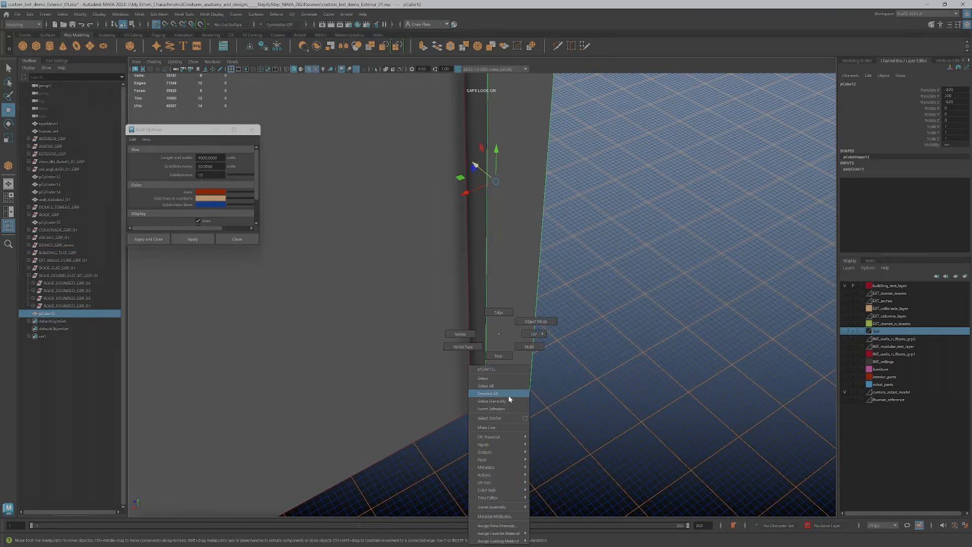
click(508, 353)
click(521, 336)
drag(506, 193, 531, 283)
alt+drag(548, 341, 495, 355)
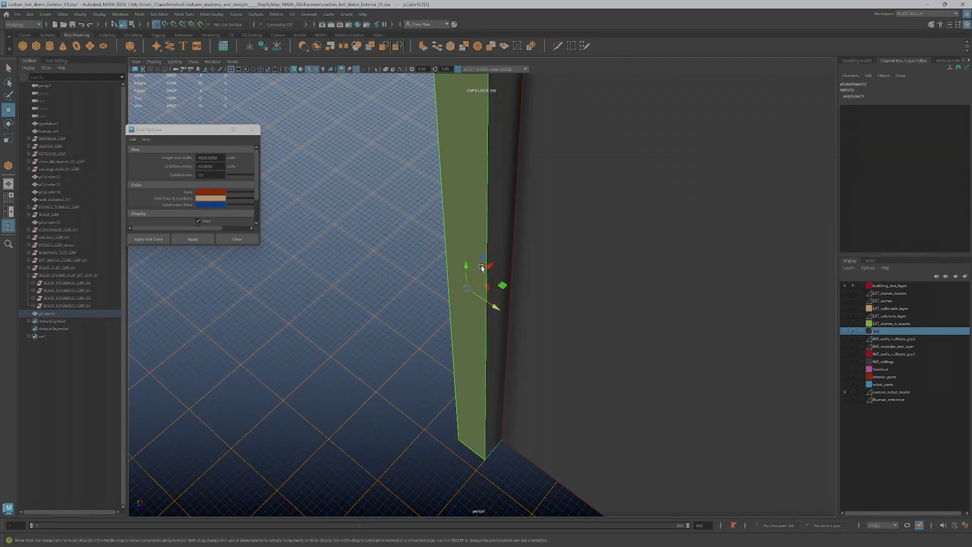
alt+drag(499, 302, 612, 232)
alt+drag(594, 300, 511, 345)
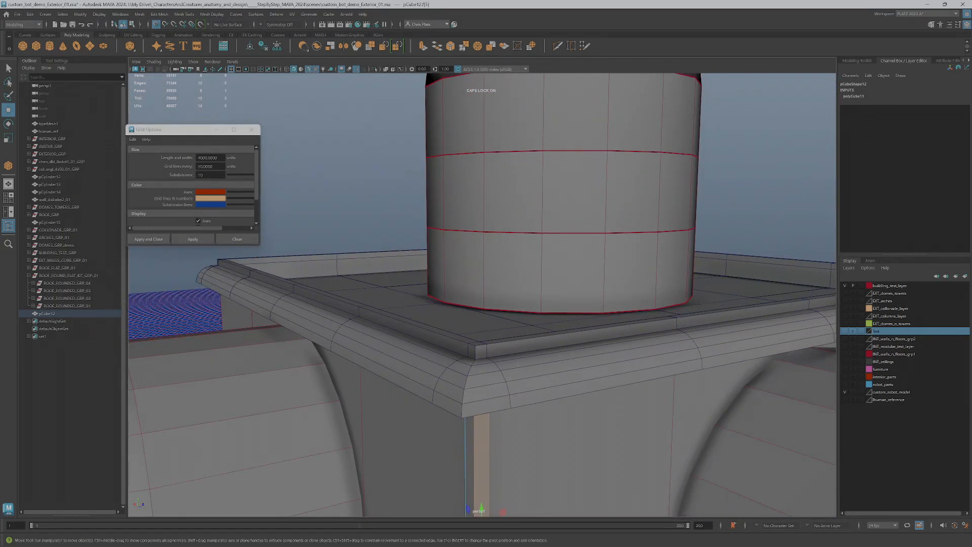
Examine the corner column under the roof trim against the adjoining walls and the domes.
alt+drag(583, 405, 501, 358)
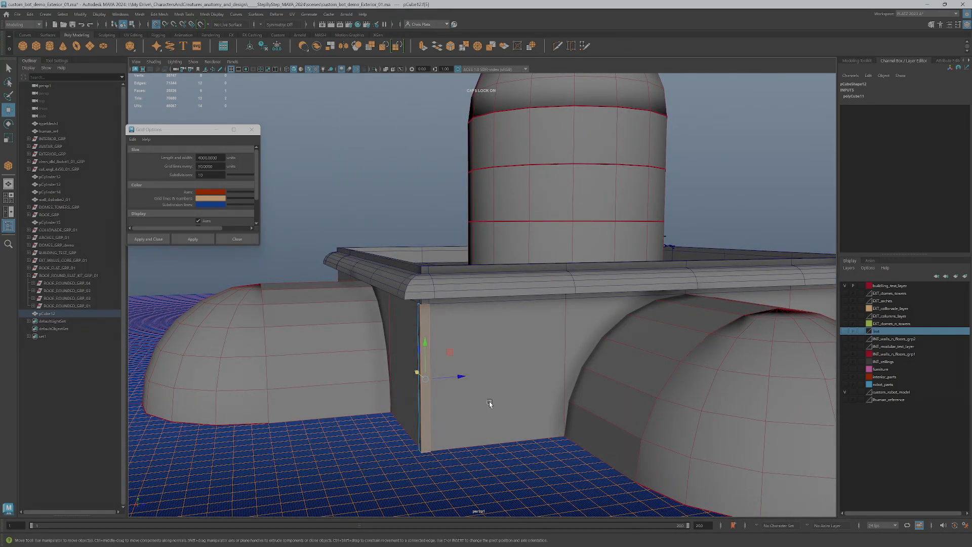
scroll(491, 402, down, 6)
scroll(457, 405, up, 3)
alt+drag(456, 391, 464, 328)
scroll(466, 427, up, 2)
scroll(481, 424, down, 1)
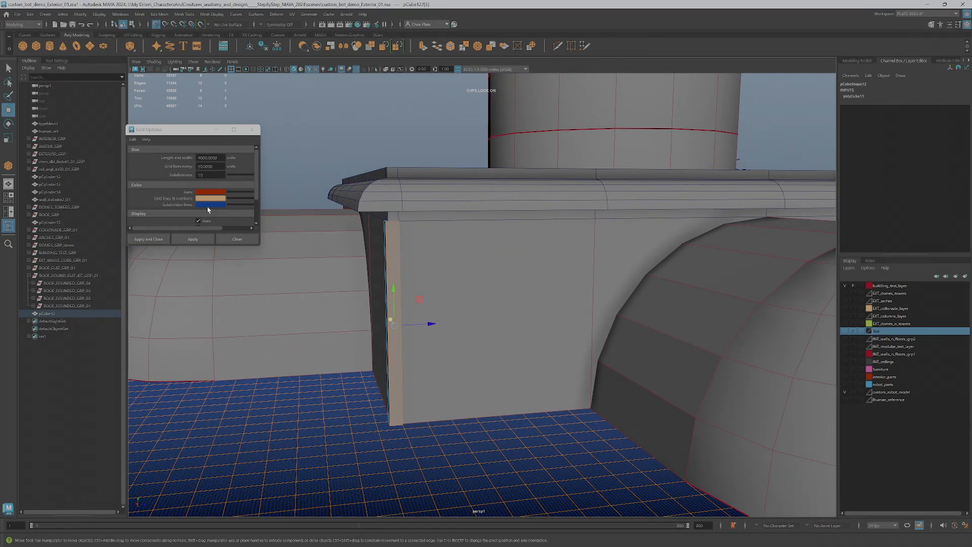
alt+drag(357, 336, 229, 241)
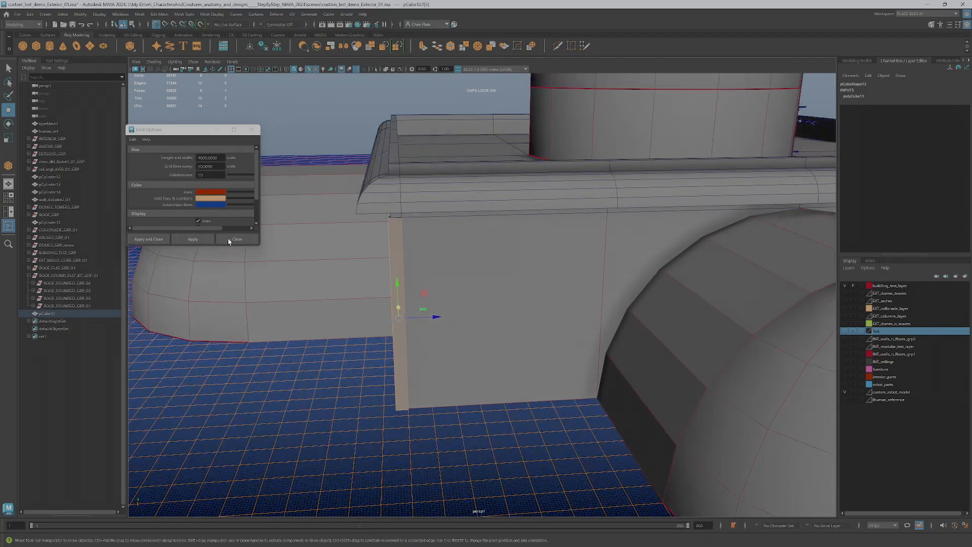
Set the grid lines to every 100 units and apply it with the Polygon Cube tool active.
click(36, 47)
scroll(471, 386, up, 2)
scroll(462, 448, up, 3)
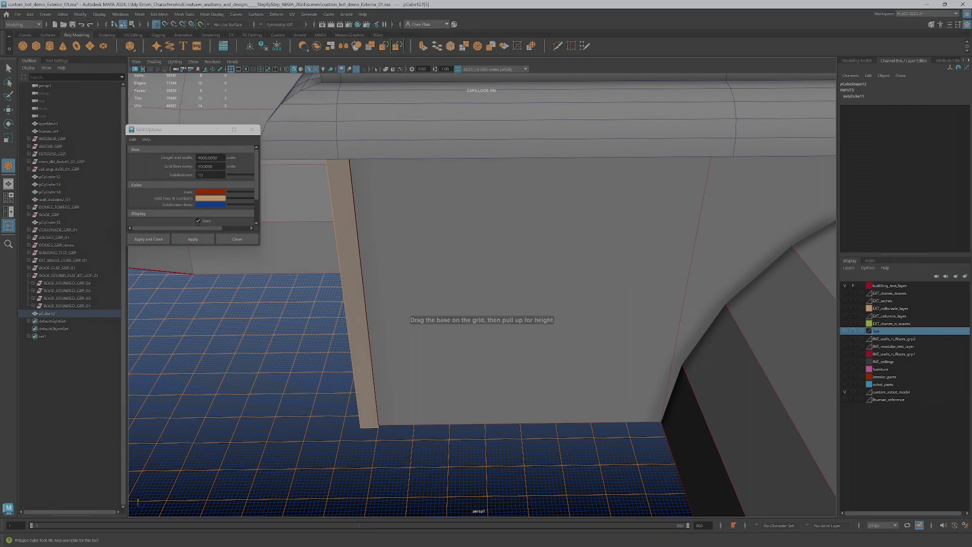
scroll(301, 290, up, 1)
double_click(205, 166)
key(Tab)
click(195, 241)
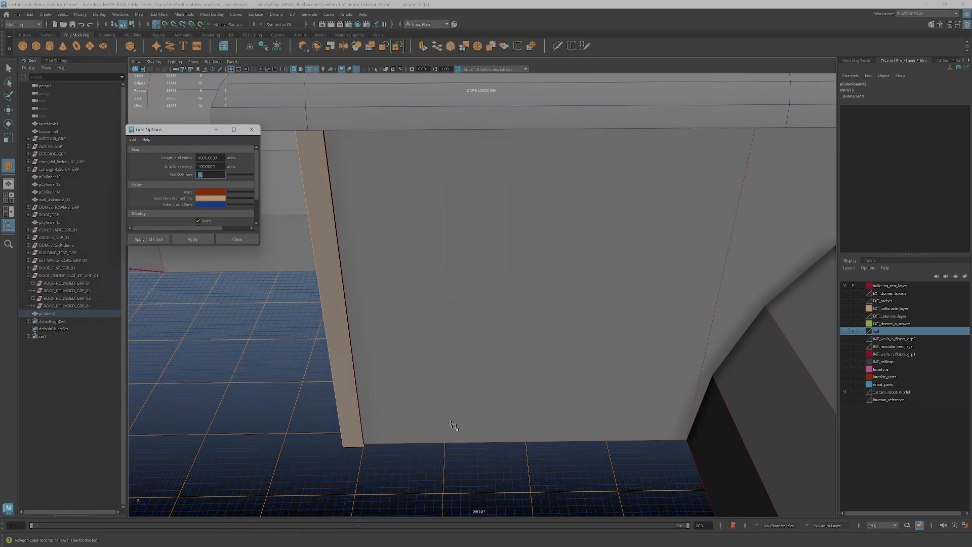
Create a thin polygon cube as a door-sized block standing against the wall near the corner column.
scroll(454, 449, down, 5)
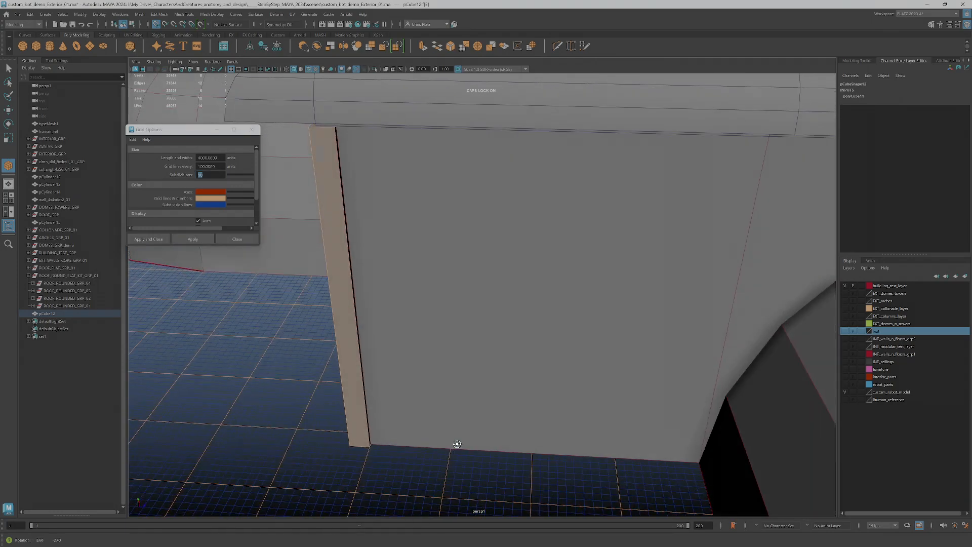
scroll(498, 432, up, 2)
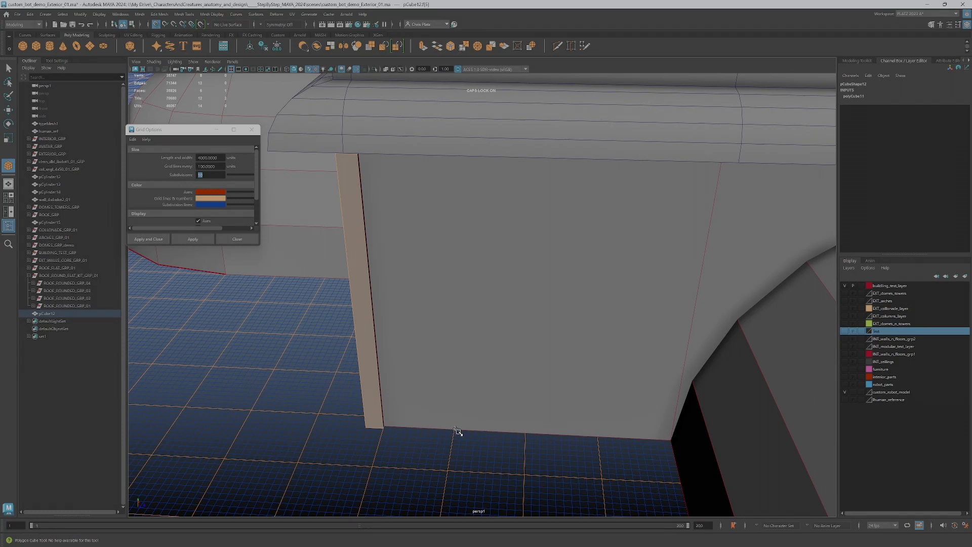
mouse_move(455, 431)
mouse_down()
mouse_move(534, 444)
mouse_move(514, 425)
mouse_move(513, 326)
mouse_move(541, 329)
mouse_up()
key(space)
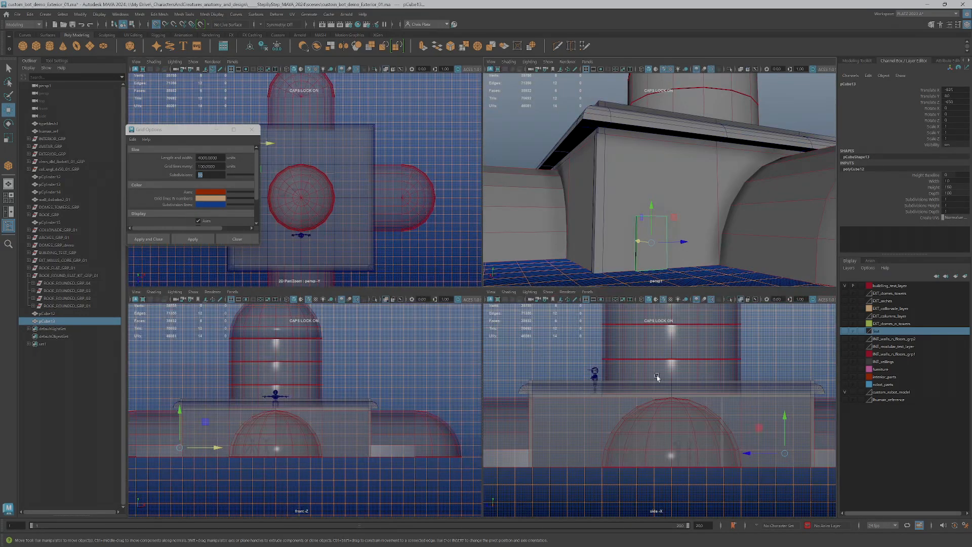
Select the robot on the roof and compare its size with the door-sized block and the building.
click(594, 373)
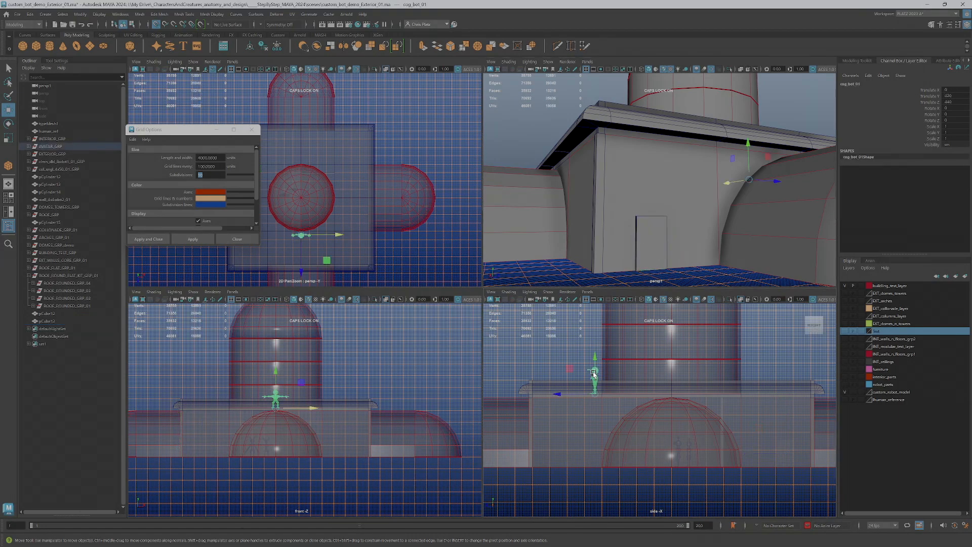
alt+right_drag(746, 233, 709, 208)
alt+drag(709, 208, 724, 291)
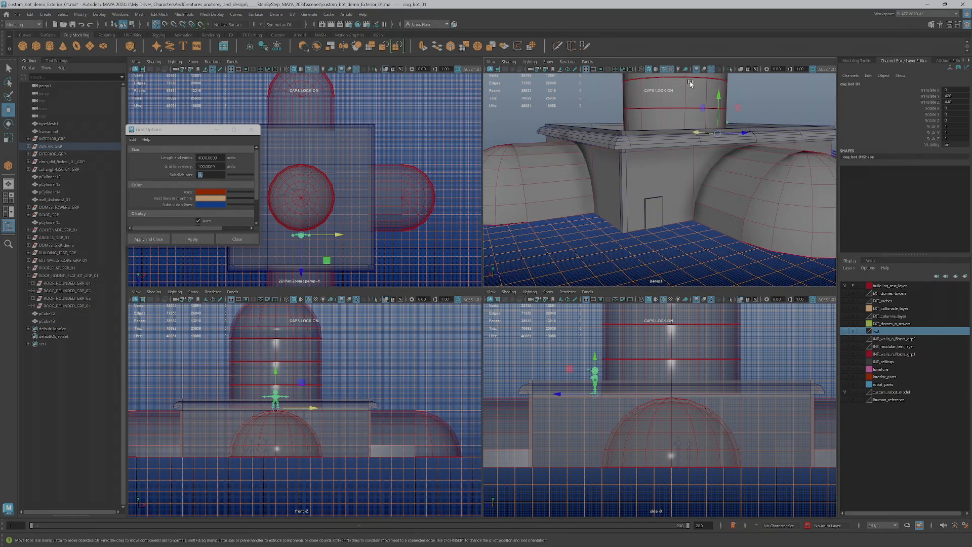
alt+drag(718, 148, 666, 176)
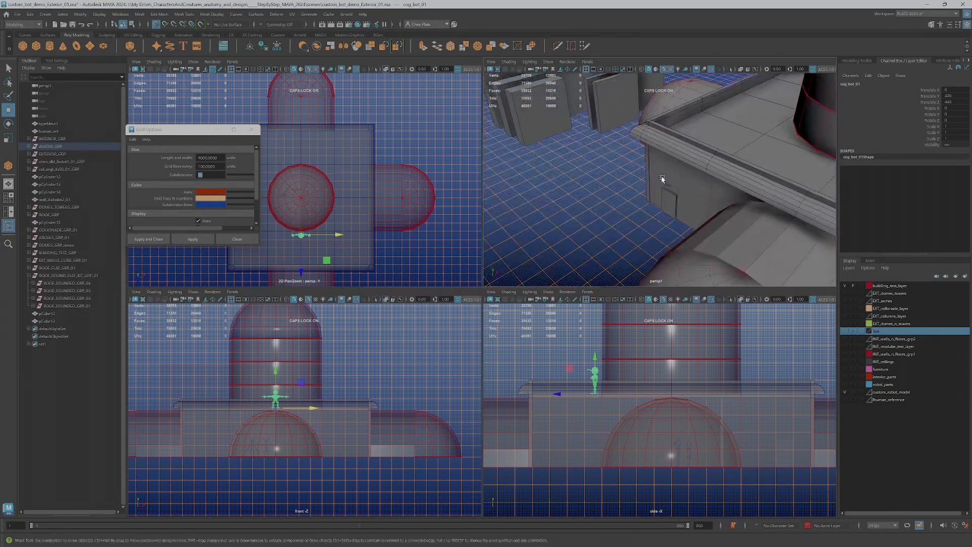
alt+right_drag(666, 176, 645, 195)
alt+middle_drag(644, 196, 584, 184)
Move the door-sized block to the other side of the building and delete it.
click(563, 173)
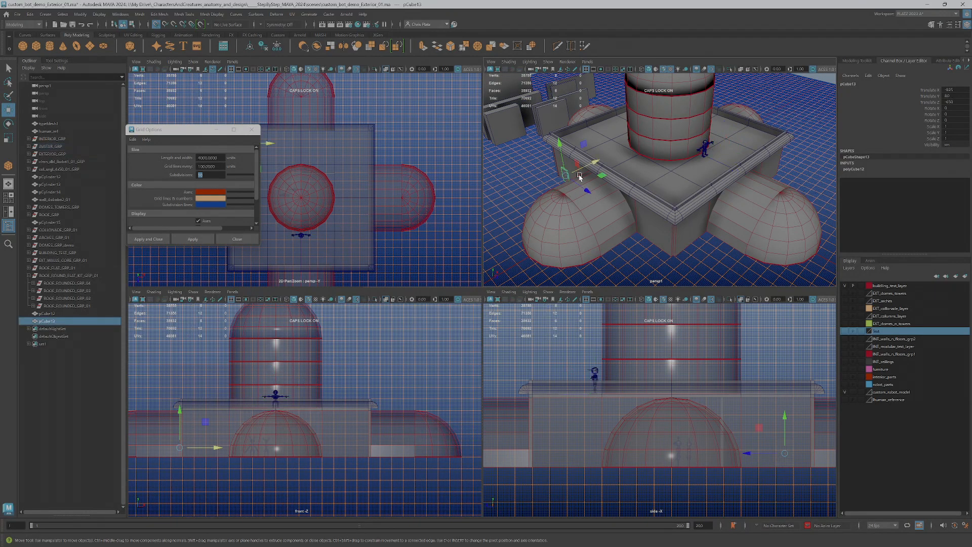
drag(602, 174, 702, 252)
key(f)
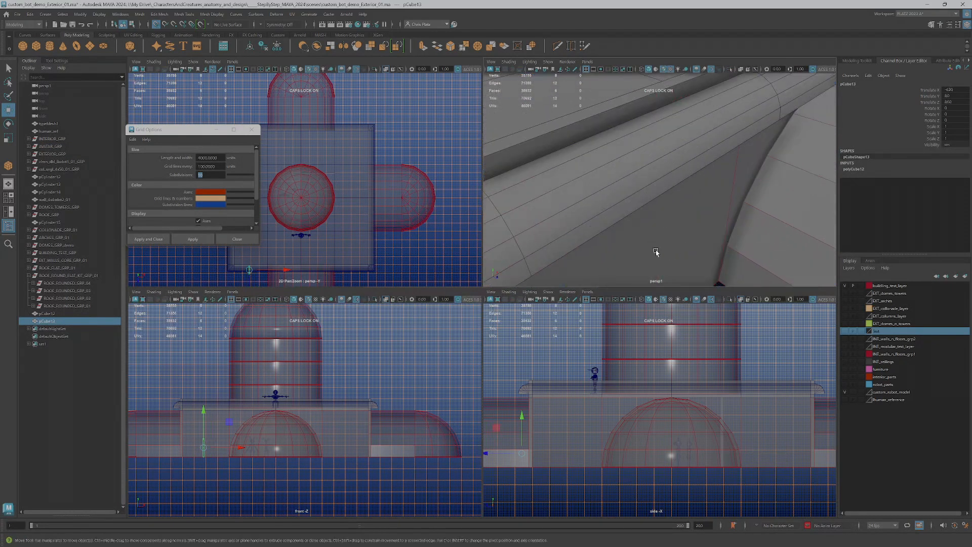
alt+right_drag(656, 252, 646, 212)
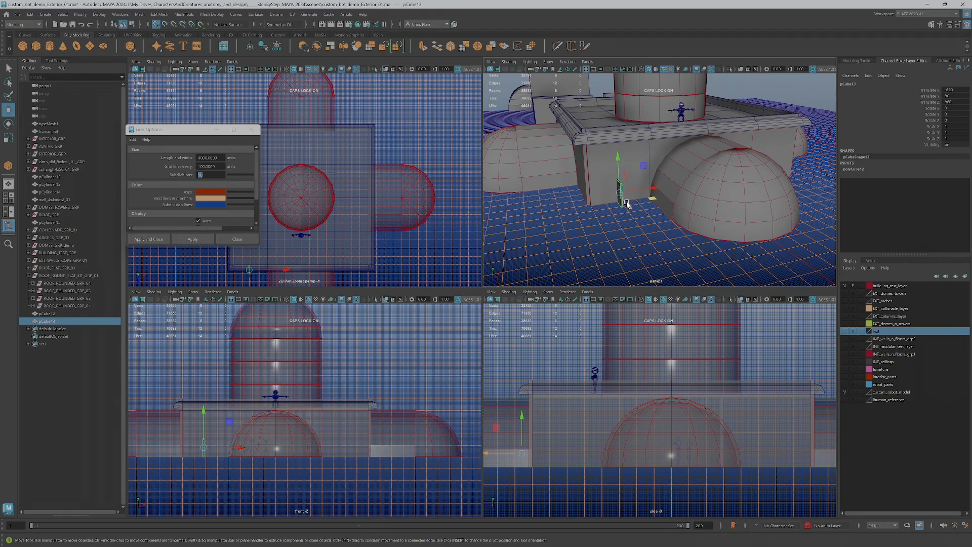
key(Delete)
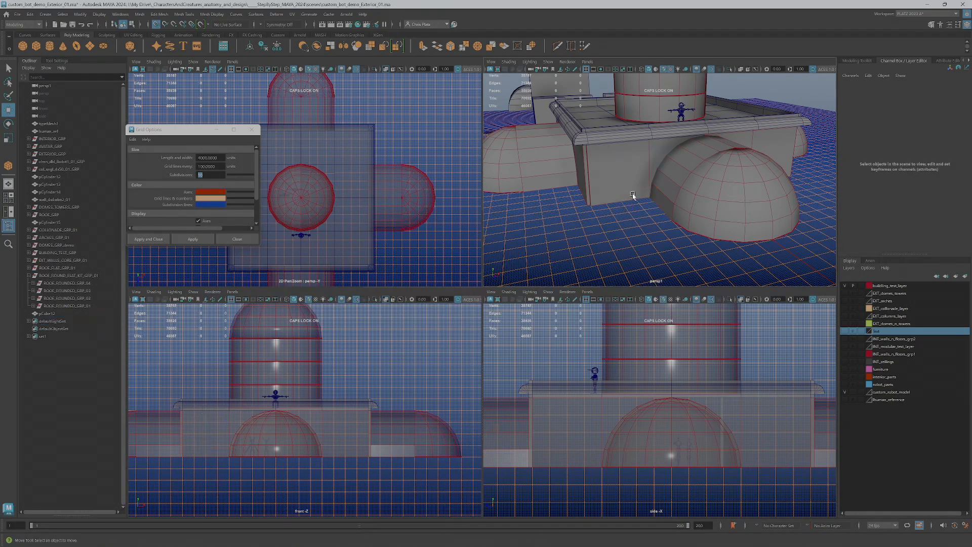
Move the robot from the roof down to the ground beside the building's wall corner.
click(681, 121)
drag(682, 121, 650, 213)
scroll(593, 212, up, 4)
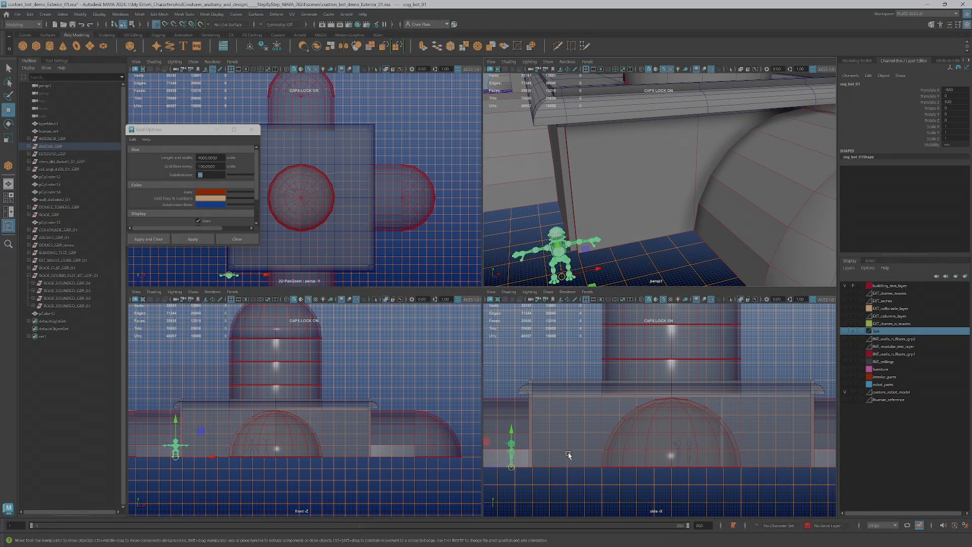
Frame the robot in the front, side and top views and examine its scale against the walls.
key(f)
key(f)
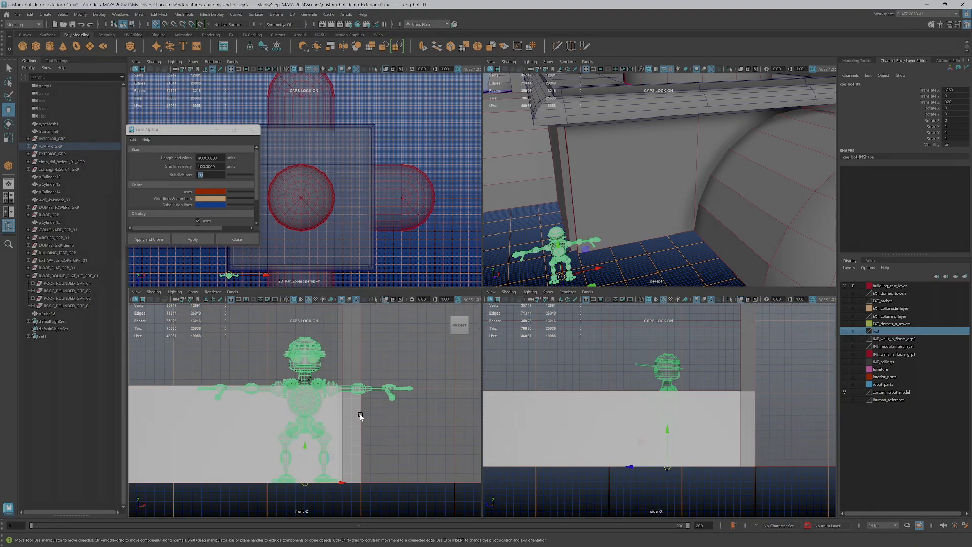
key(f)
scroll(339, 182, down, 3)
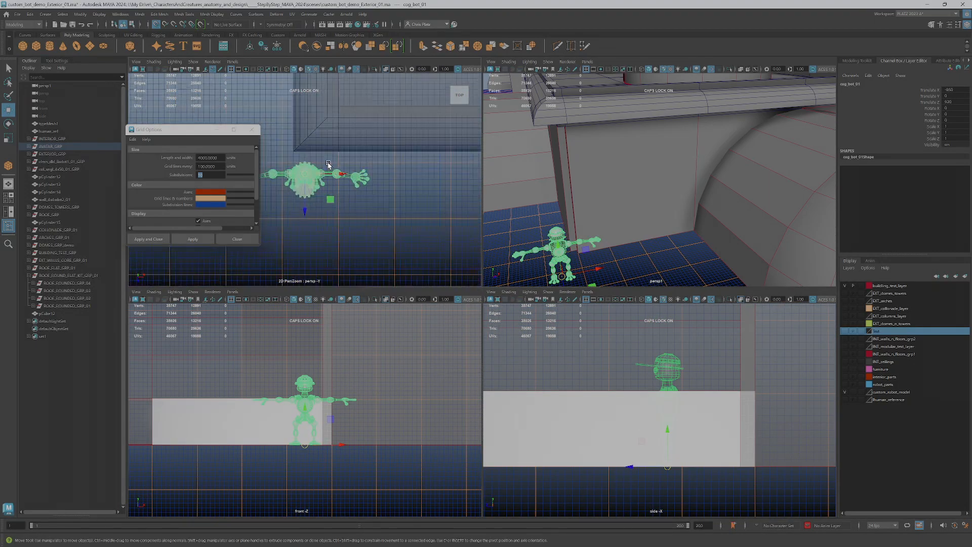
scroll(339, 182, down, 3)
scroll(336, 445, down, 2)
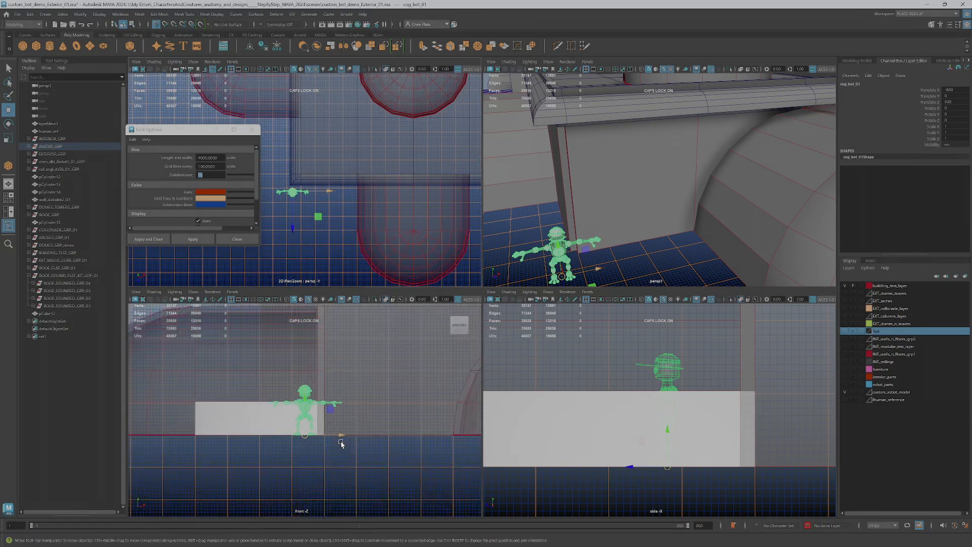
alt+middle_drag(337, 446, 253, 490)
scroll(306, 463, down, 1)
scroll(650, 439, down, 2)
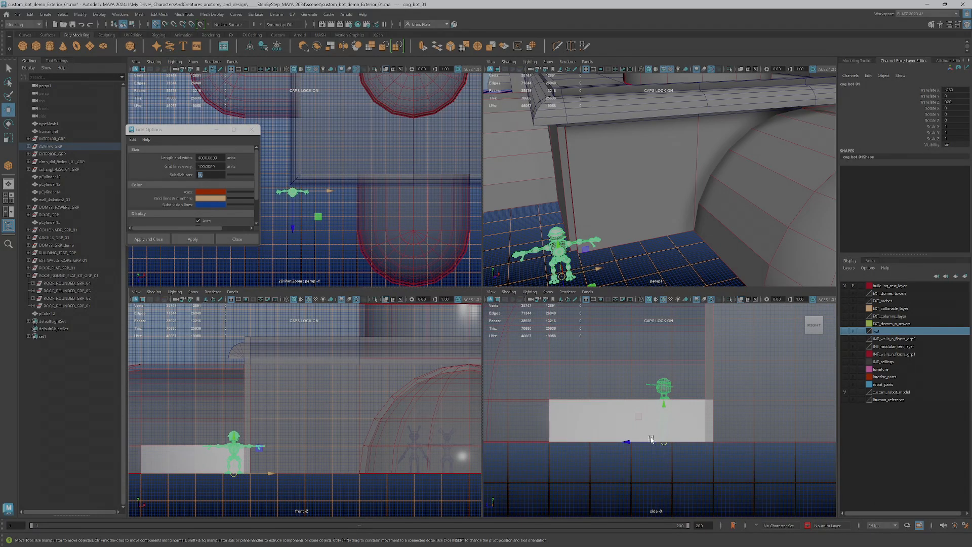
alt+middle_drag(650, 440, 602, 478)
Examine the whole building from several angles with the robot standing on the ground at its corner.
click(602, 478)
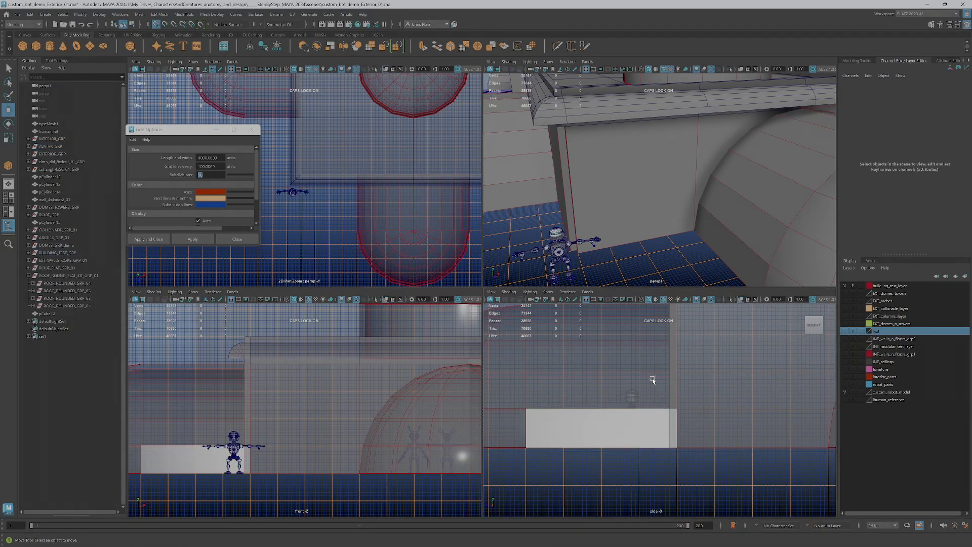
click(558, 248)
click(584, 411)
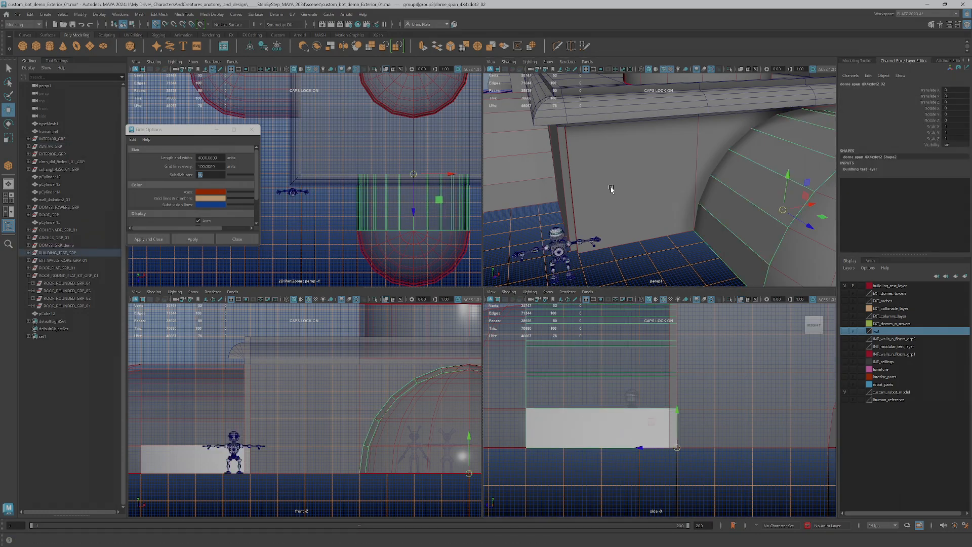
scroll(612, 190, down, 5)
scroll(612, 190, up, 3)
key(f)
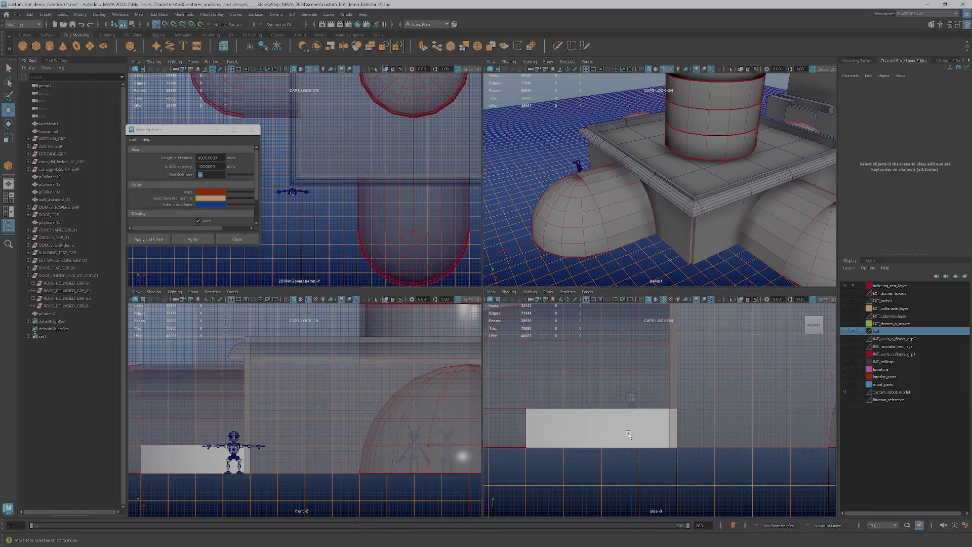
scroll(635, 234, down, 3)
mouse_move(635, 235)
alt+mouse_down()
mouse_move(667, 207)
mouse_move(644, 243)
alt+mouse_up()
drag(676, 413, 677, 458)
key(ctrl+z)
alt+drag(689, 257, 655, 201)
scroll(666, 215, up, 5)
scroll(665, 215, down, 5)
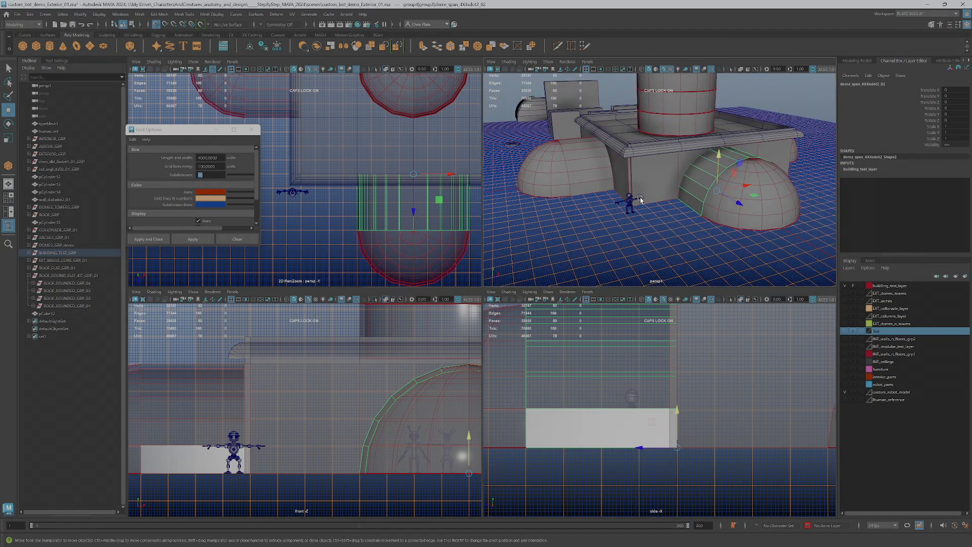
Create a thin polygon cube 200 wide and 250 high as a door block against the wall beside the robot.
click(630, 200)
scroll(649, 217, up, 5)
alt+drag(654, 217, 628, 232)
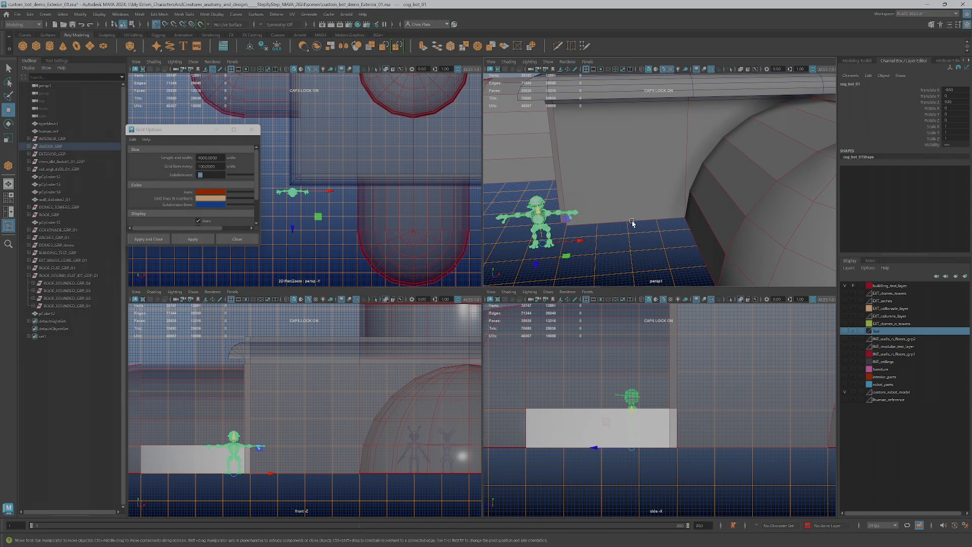
scroll(633, 387, down, 2)
scroll(637, 382, up, 1)
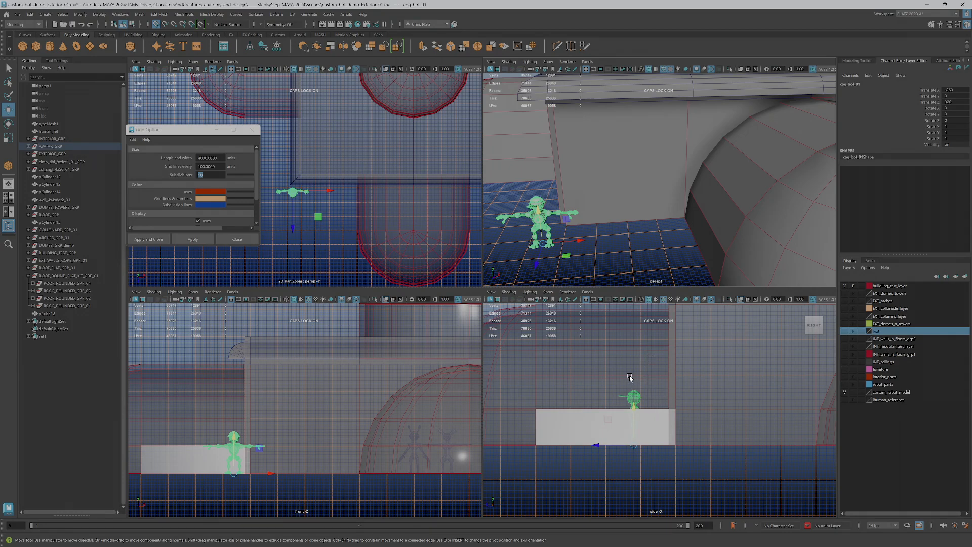
scroll(666, 379, up, 1)
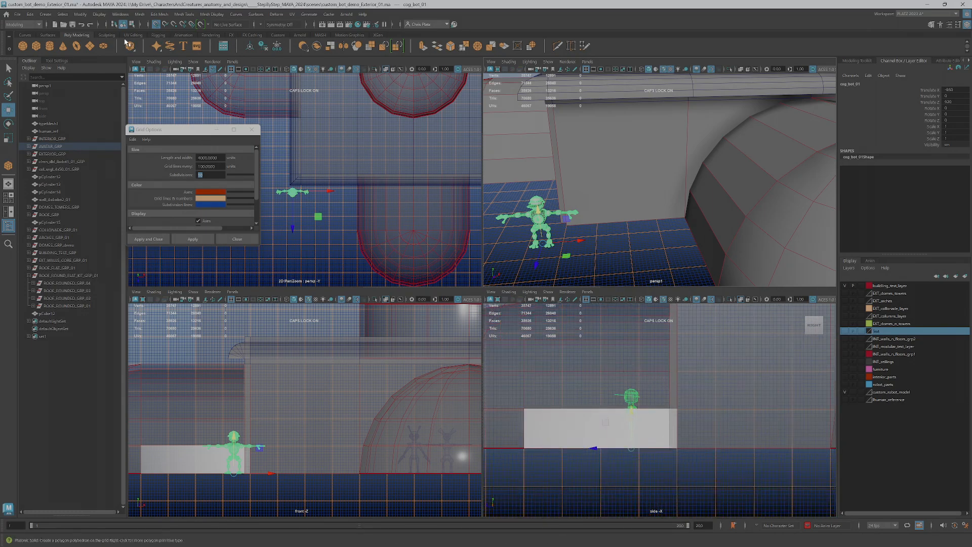
click(36, 47)
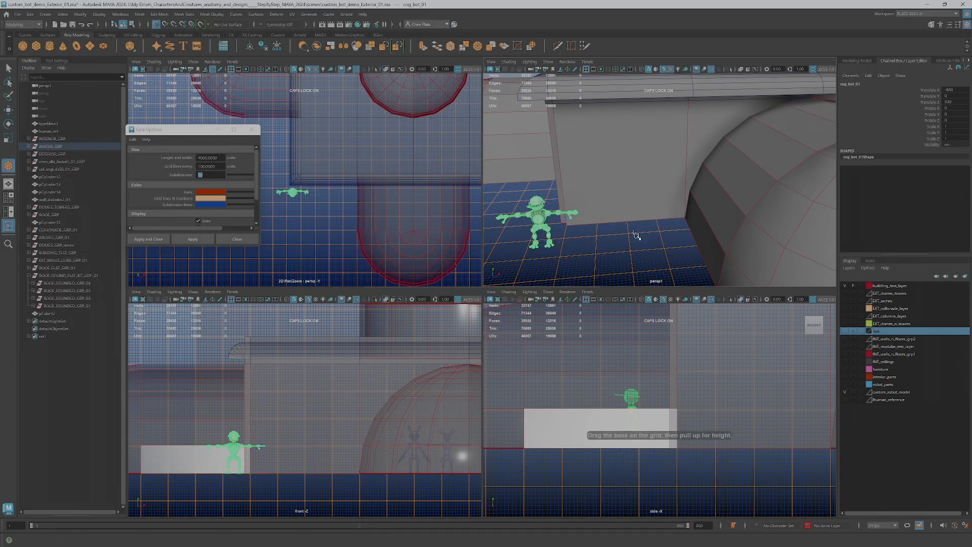
scroll(594, 223, up, 2)
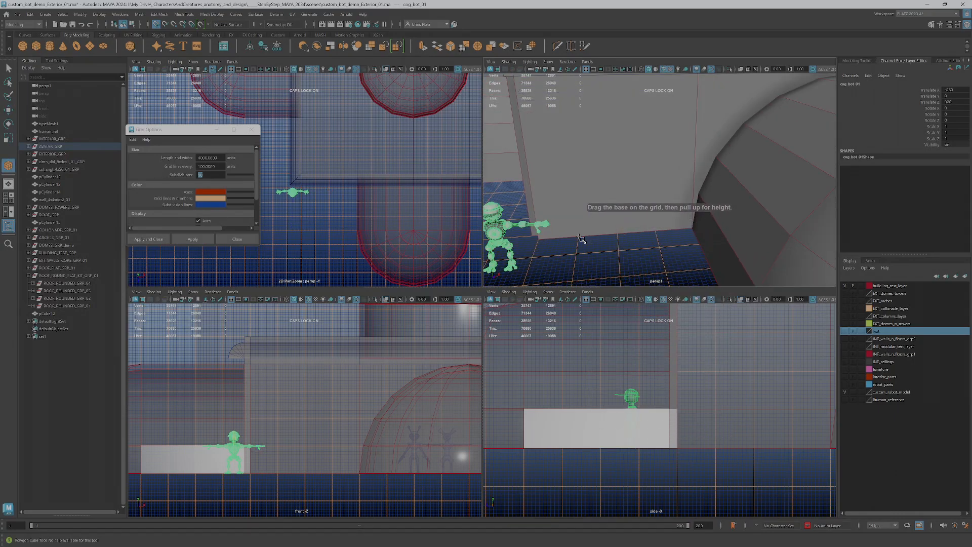
drag(579, 238, 657, 238)
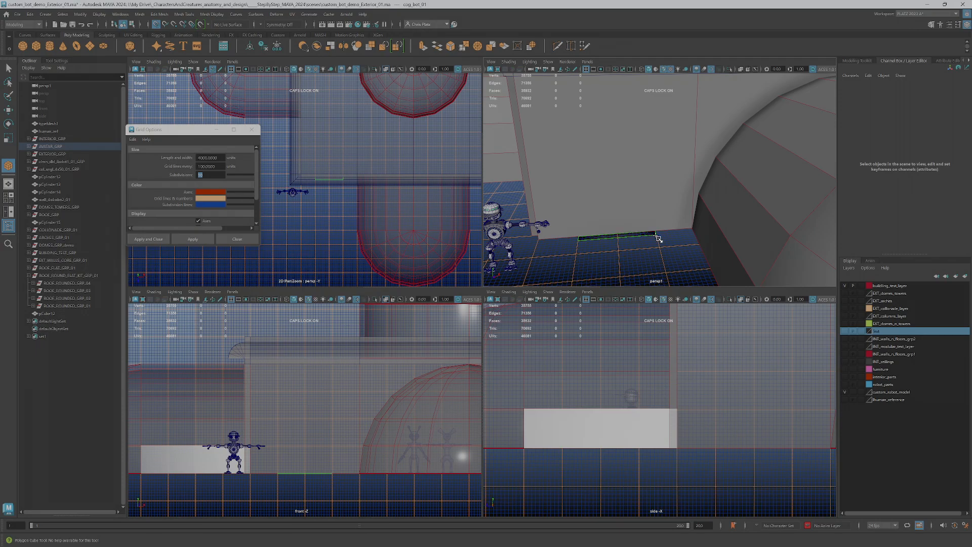
drag(657, 238, 651, 123)
scroll(656, 234, up, 2)
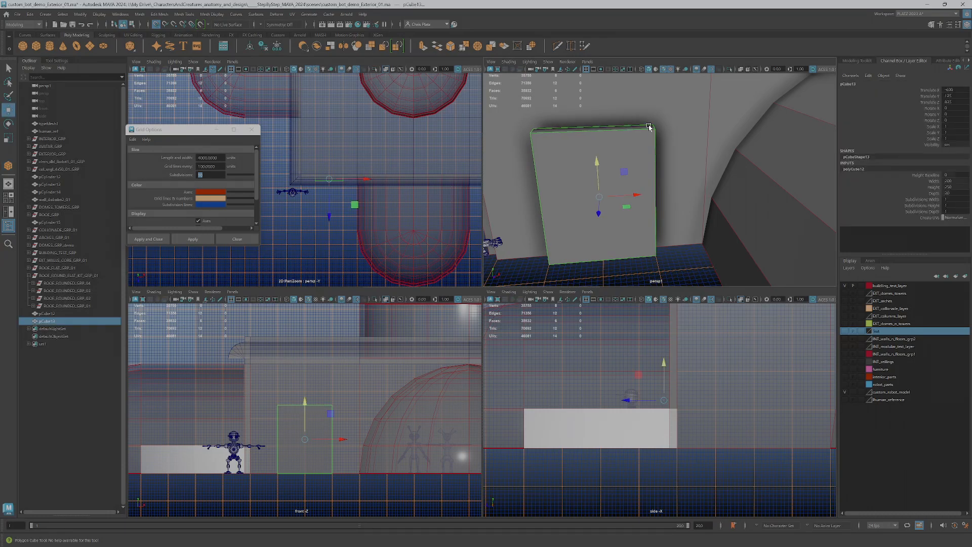
Relocate the door block's pivot to its lower corner beside the robot, snapping it to the vertex.
alt+drag(566, 225, 605, 230)
alt+middle_drag(605, 230, 673, 172)
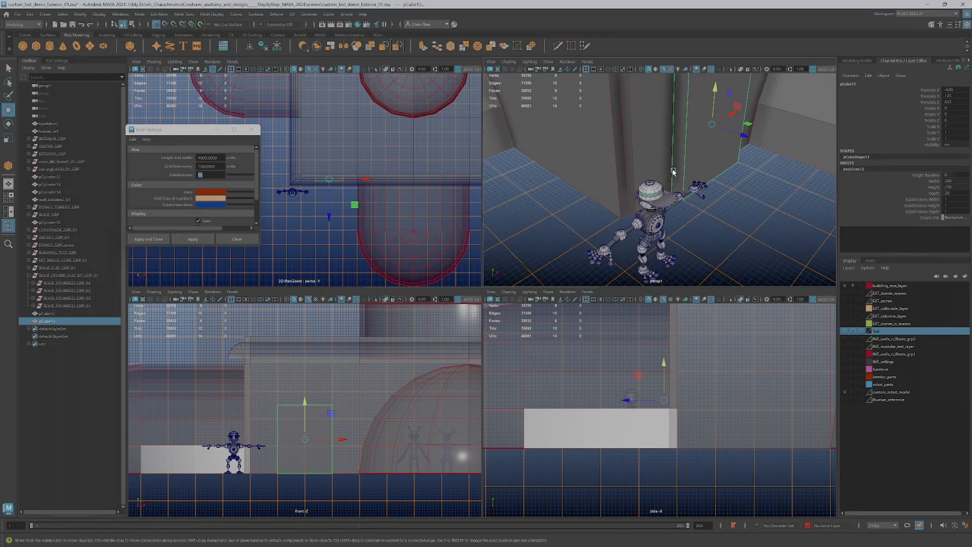
alt+drag(723, 132, 710, 148)
key(d)
key(v)
drag(703, 133, 650, 281)
Reduce the spacing between the main grid lines in the grid options and apply the change.
click(216, 166)
key(Return)
double_click(208, 166)
key(Tab)
click(196, 238)
Shift the door block along its depth so its lower corner sits flush with the wall.
alt+drag(628, 250, 648, 263)
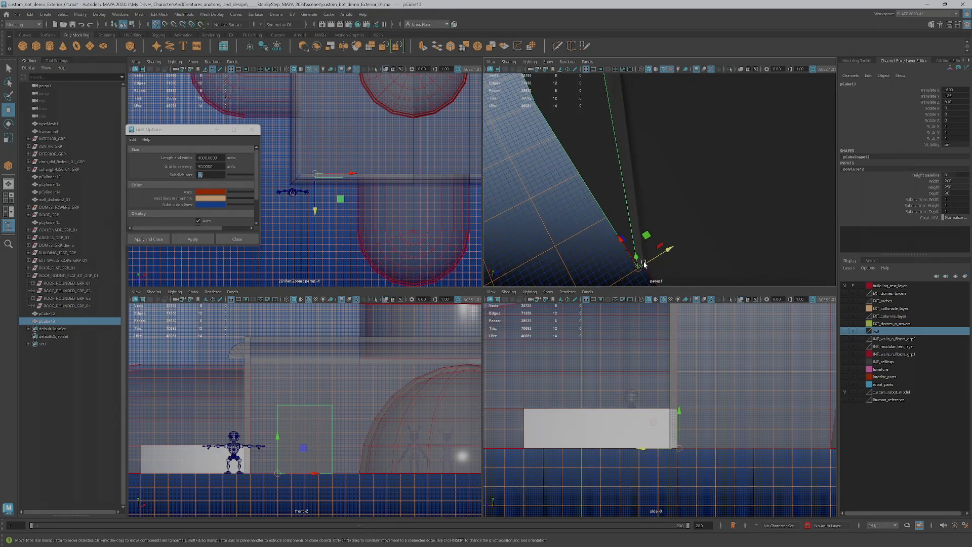
key(d)
drag(662, 255, 641, 267)
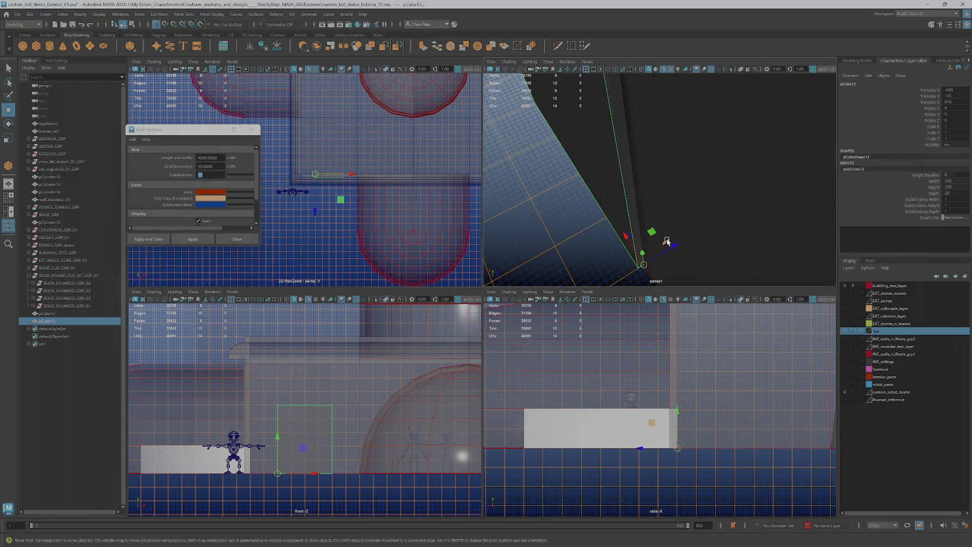
Examine the door block's fit against the wall beside the robot in an enlarged perspective view.
scroll(669, 238, down, 5)
key(f)
alt+drag(687, 216, 661, 207)
scroll(681, 217, down, 5)
click(671, 144)
click(659, 205)
key(f)
key(space)
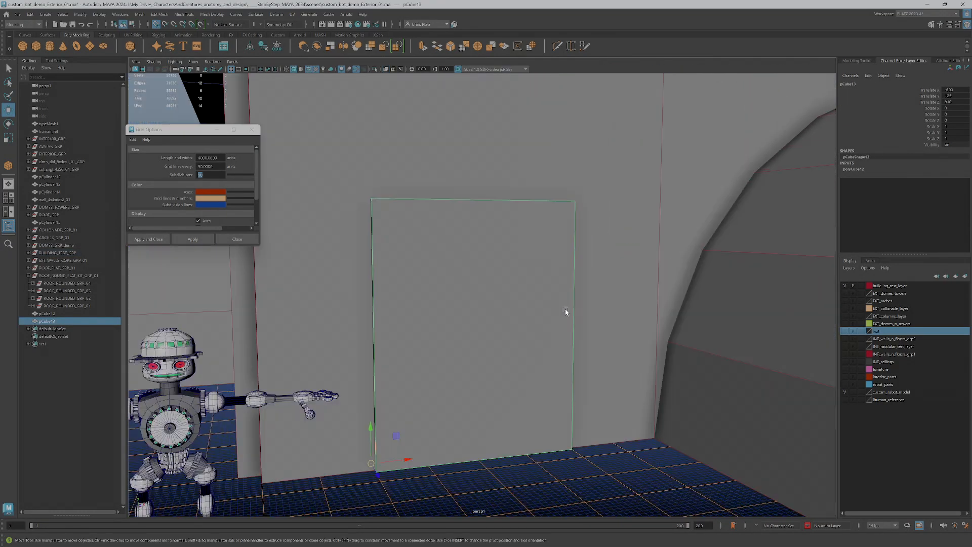
alt+drag(554, 321, 514, 341)
Extrude the door block's front, back and bottom faces and scale them inward to leave a frame border.
right_drag(475, 332, 476, 352)
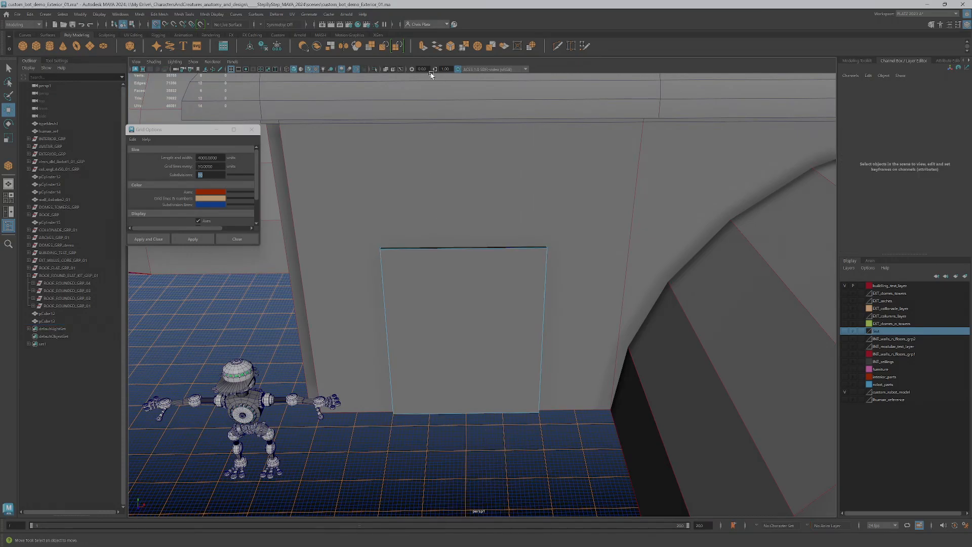
click(456, 349)
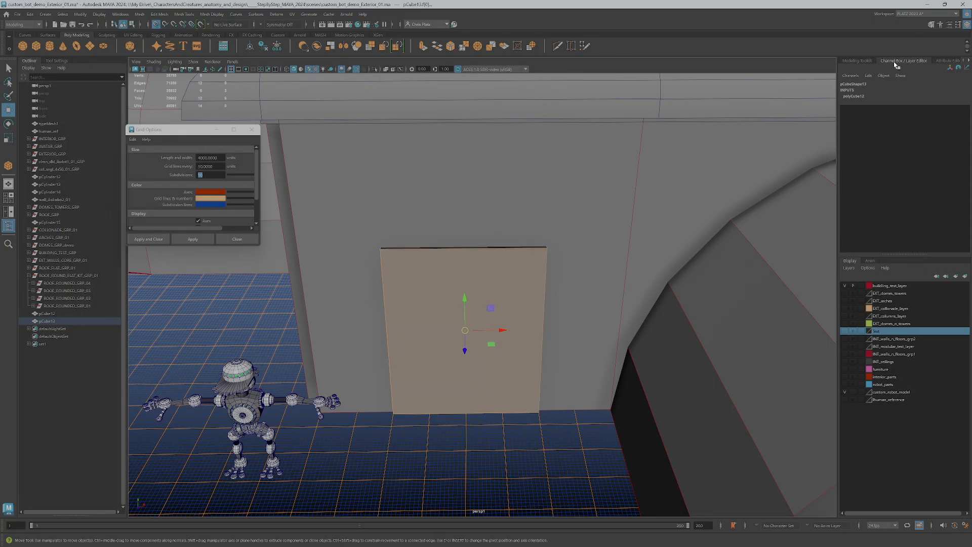
click(857, 62)
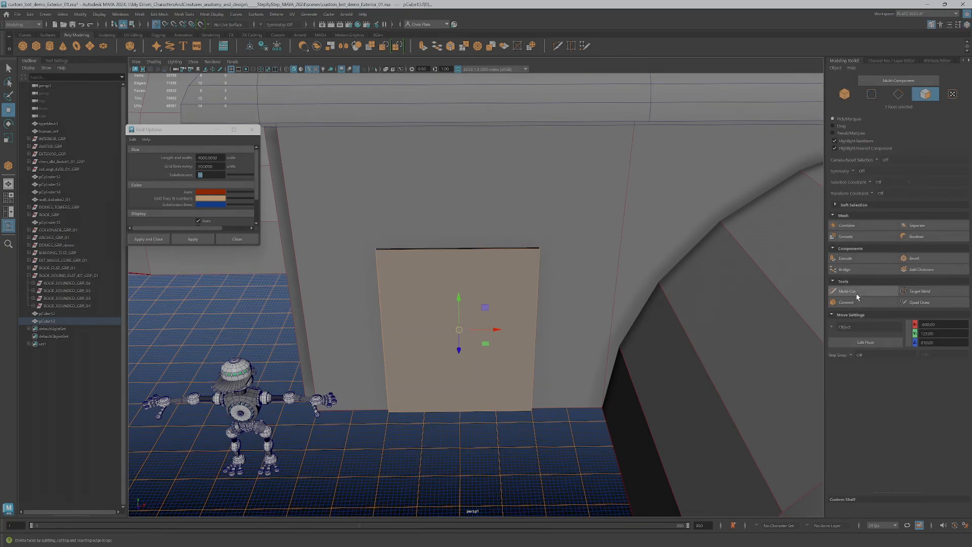
click(845, 258)
key(r)
drag(489, 312, 481, 311)
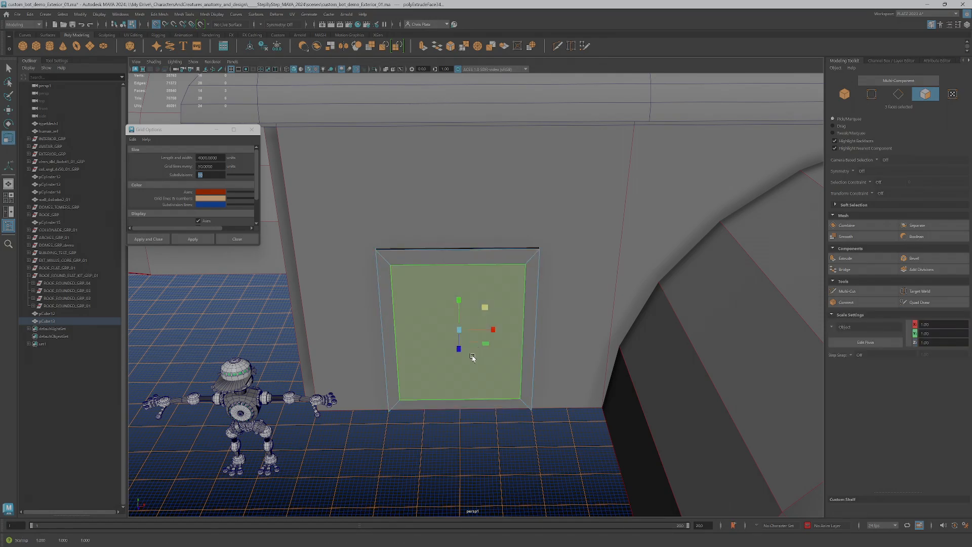
right_drag(476, 375, 475, 357)
drag(448, 406, 447, 405)
alt+drag(460, 449, 478, 418)
click(466, 375)
right_drag(465, 333, 496, 321)
click(495, 320)
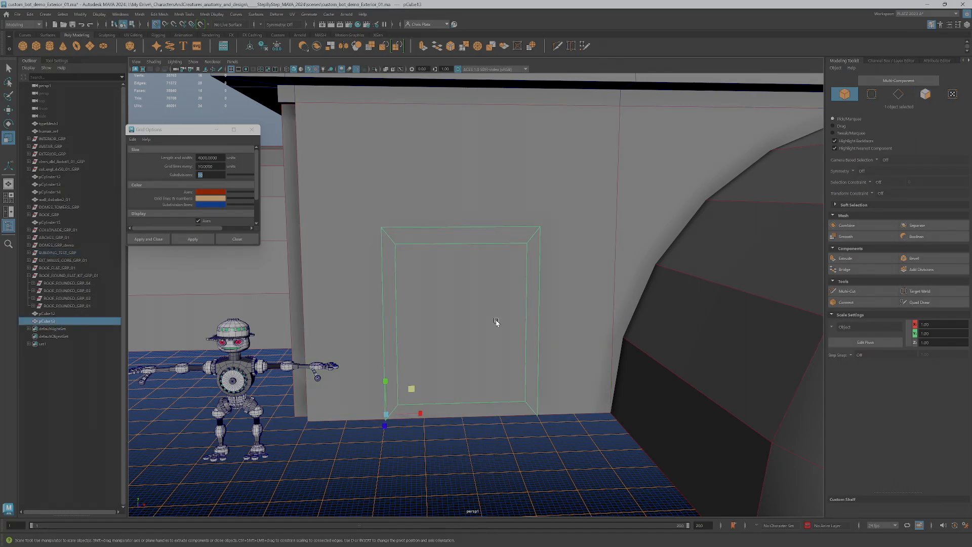
Examine the inset door block on its own and against the wall beside the robot.
click(375, 69)
mouse_move(457, 403)
alt+mouse_down()
mouse_move(484, 390)
mouse_move(470, 395)
alt+mouse_up()
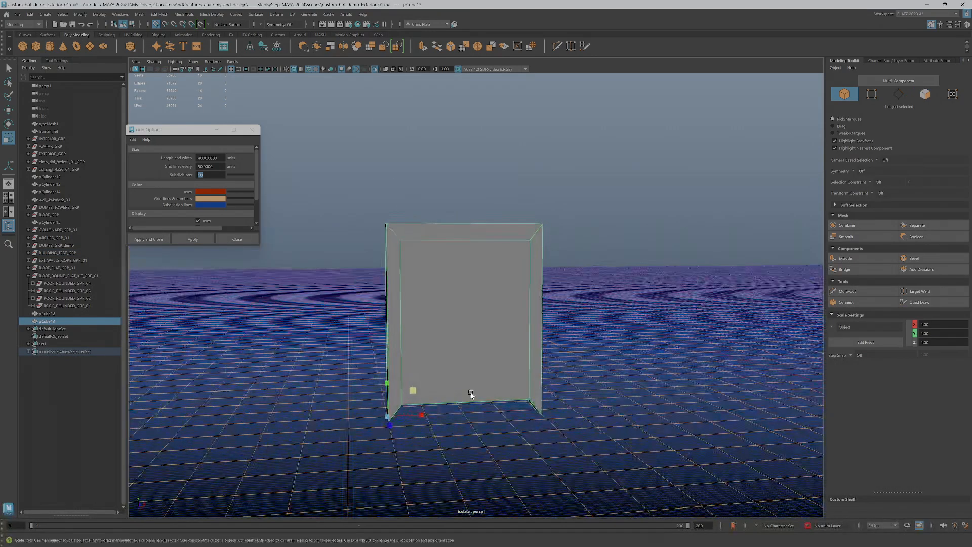
key(ctrl+1)
right_drag(453, 334, 491, 321)
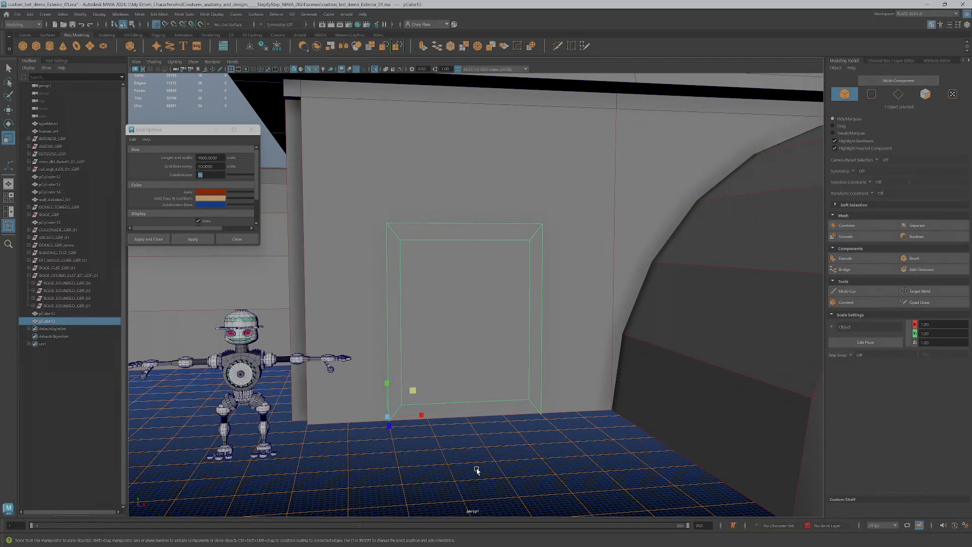
click(476, 469)
click(405, 424)
alt+drag(373, 408, 466, 452)
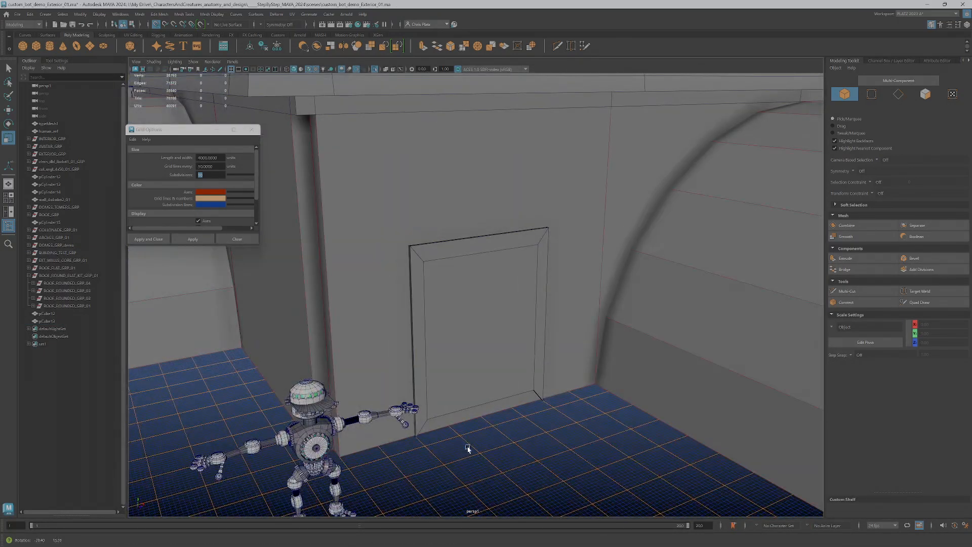
click(466, 416)
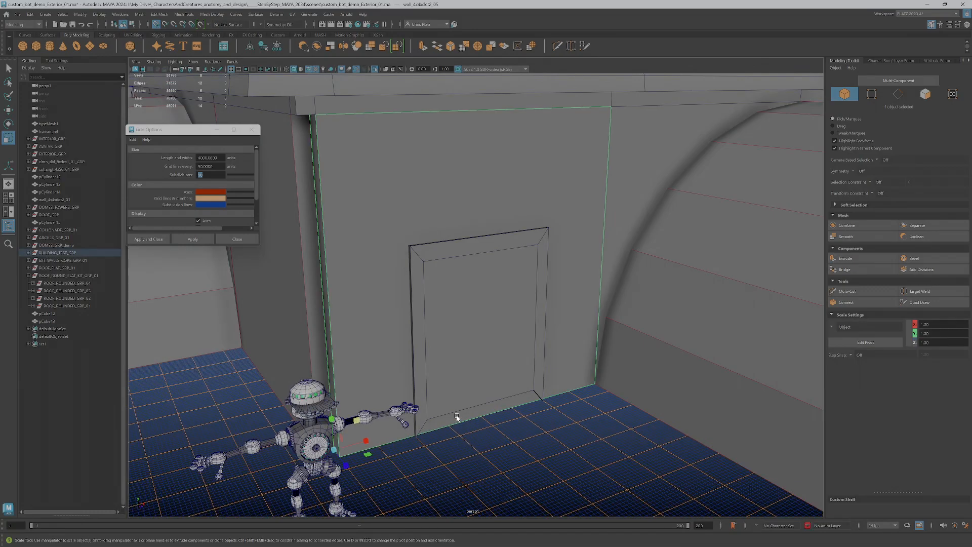
key(q)
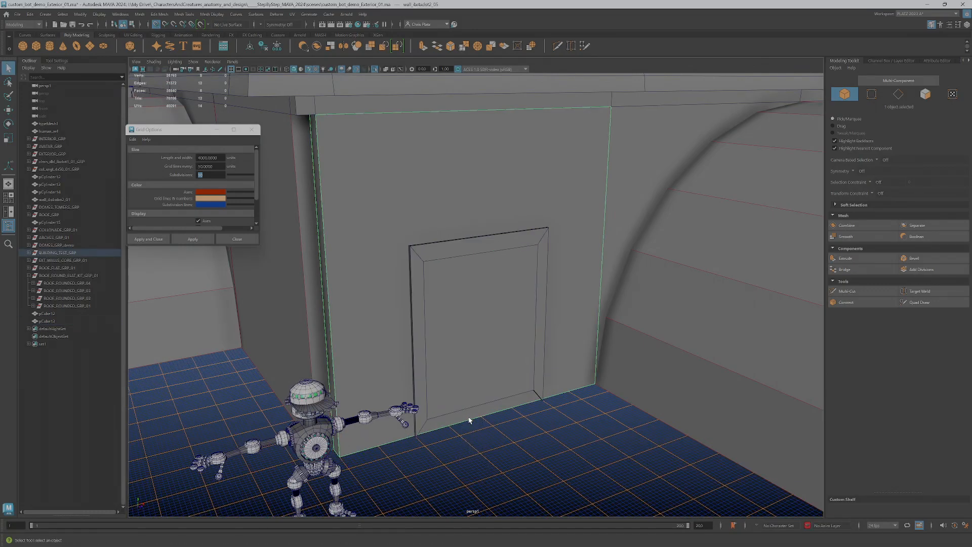
Select the door block in object mode and isolate it from the rest of the building.
right_click(455, 416)
click(508, 322)
click(476, 387)
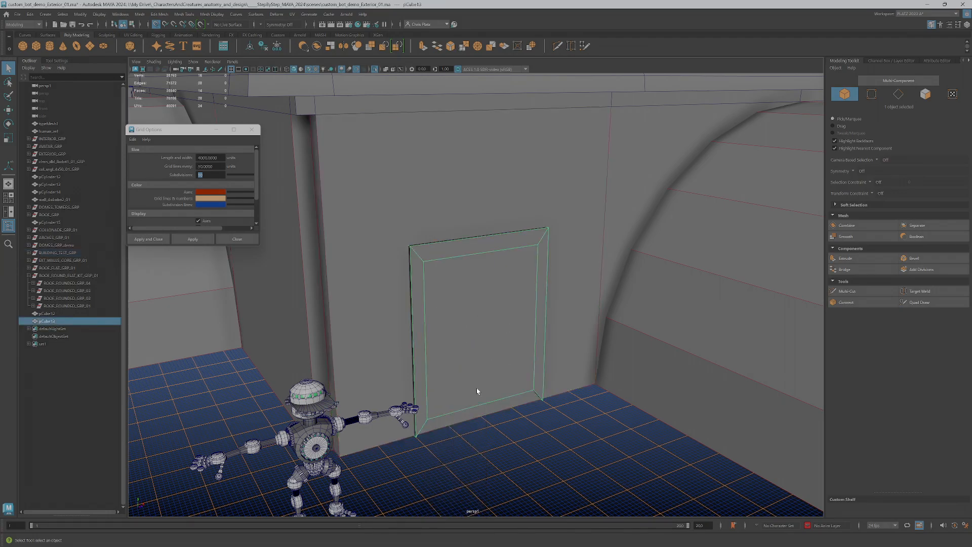
click(376, 70)
mouse_move(420, 284)
alt+mouse_down()
mouse_move(408, 269)
mouse_move(410, 279)
alt+mouse_up()
Lower the door block's inset bottom face to ground level at Y 0 and delete it.
right_drag(442, 317, 459, 344)
alt+drag(482, 444, 445, 311)
click(447, 279)
mouse_move(432, 365)
alt+mouse_down()
mouse_move(428, 352)
mouse_move(434, 381)
alt+mouse_up()
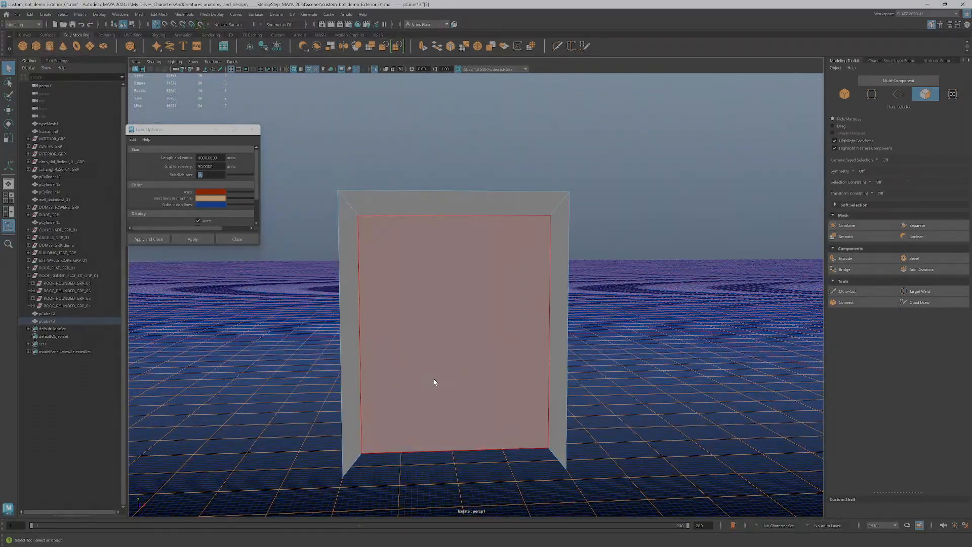
key(w)
drag(454, 421, 458, 474)
alt+drag(460, 468, 472, 415)
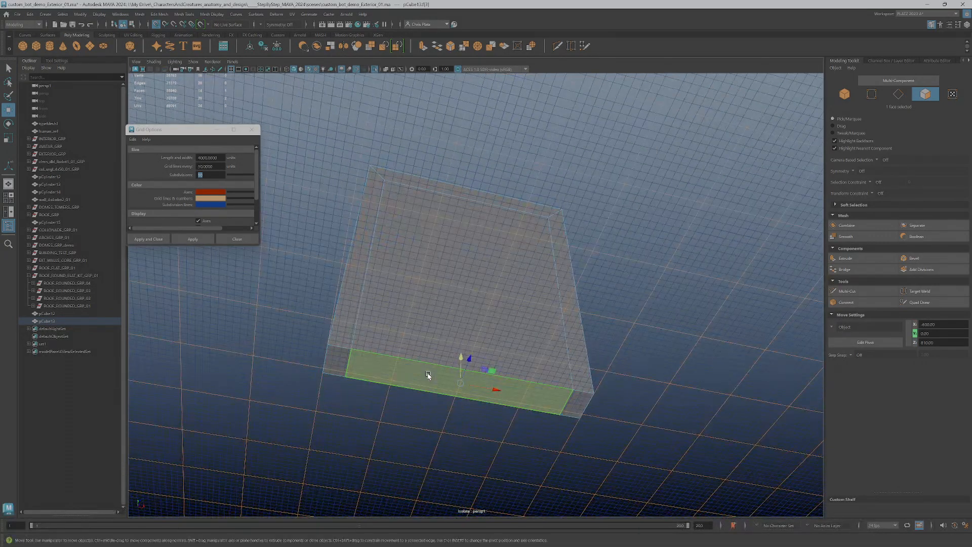
key(Delete)
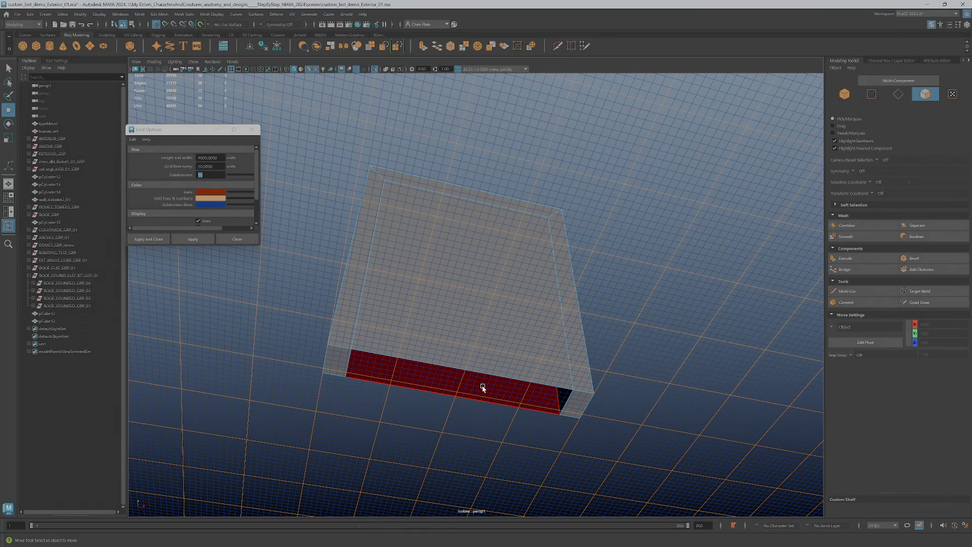
Bridge the door block's inner front and back faces to form an open doorway between the posts and lintel.
scroll(490, 390, up, 3)
scroll(490, 389, down, 2)
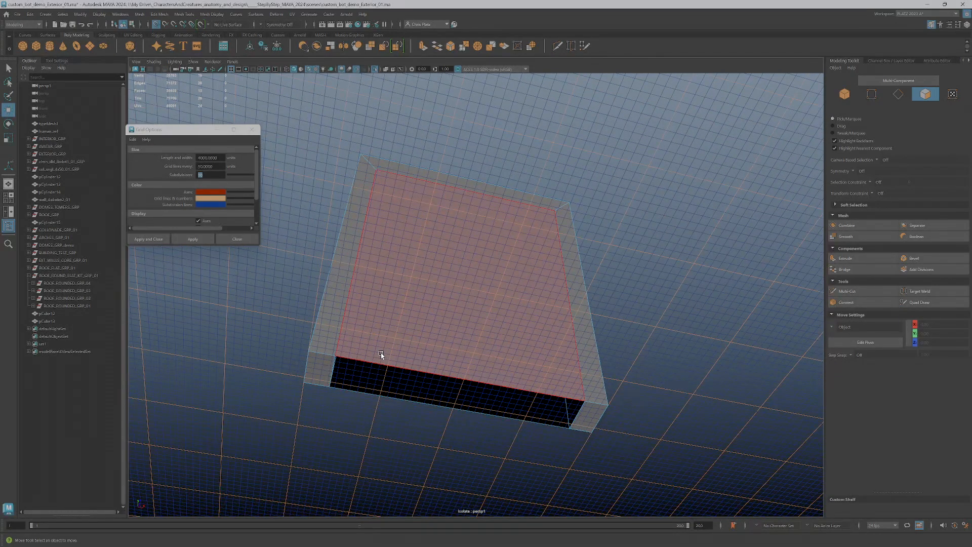
click(327, 368)
alt+drag(326, 354, 343, 392)
key(ctrl+z)
scroll(441, 448, down, 3)
mouse_move(439, 397)
alt+mouse_down()
mouse_move(445, 441)
mouse_move(454, 409)
alt+mouse_up()
drag(473, 441, 459, 376)
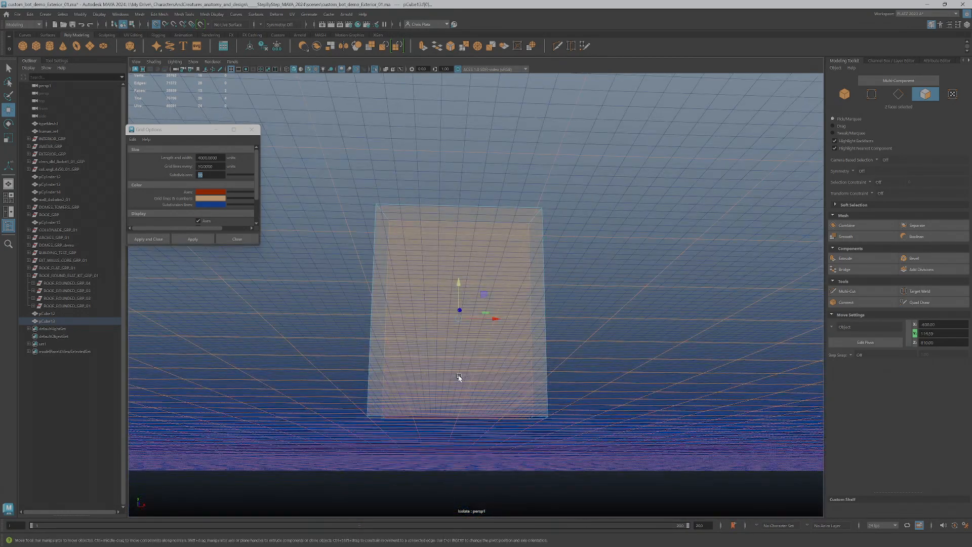
click(851, 268)
alt+drag(547, 340, 549, 268)
alt+drag(445, 201, 390, 381)
Connect the edges across the door frame's depth with 3 segments to add loops around the posts and lintel.
right_drag(377, 352, 369, 352)
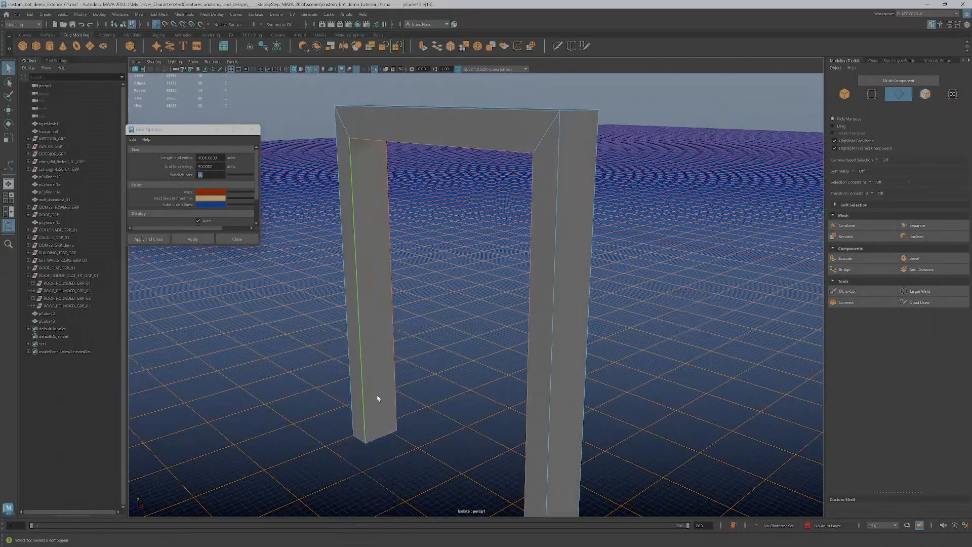
click(382, 428)
alt+drag(381, 428, 360, 243)
click(382, 165)
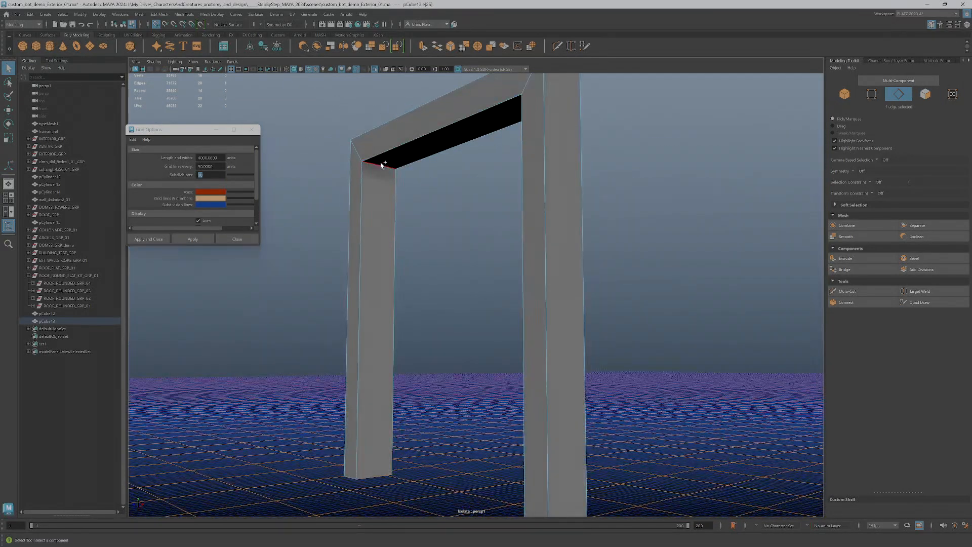
alt+drag(379, 164, 517, 186)
double_click(573, 217)
alt+drag(581, 282, 501, 334)
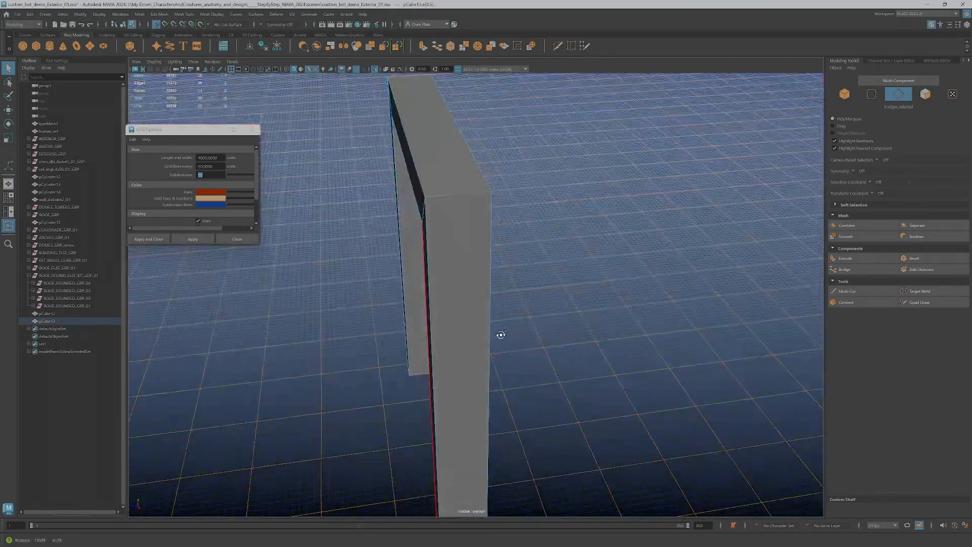
click(863, 302)
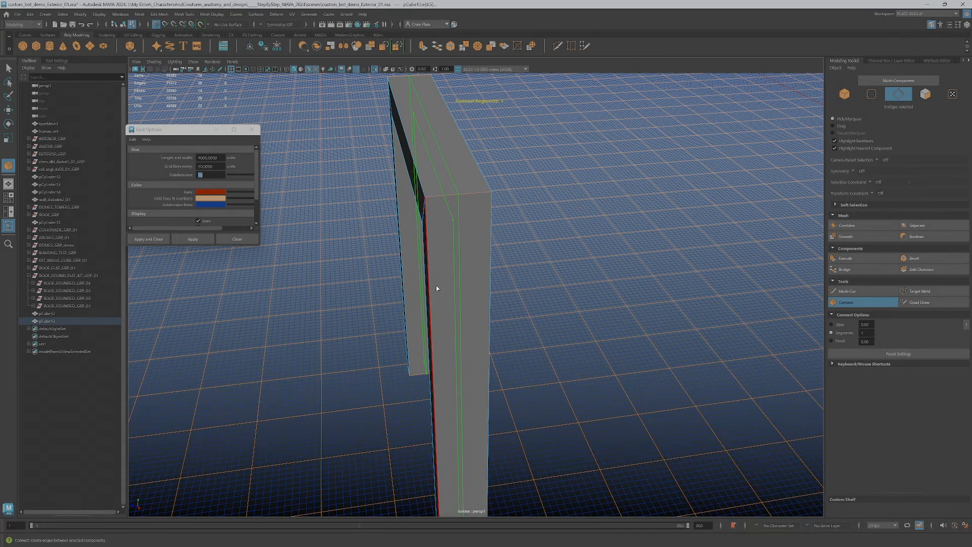
alt+middle_drag(472, 307, 503, 306)
alt+drag(503, 305, 481, 308)
alt+right_drag(482, 308, 415, 384)
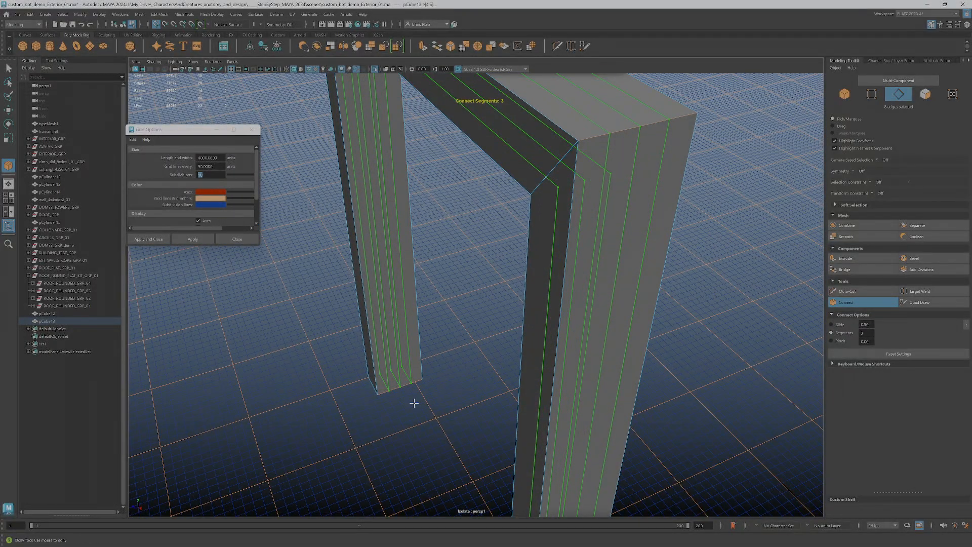
key(q)
Slide the outer edge loops of the door frame along its depth toward the front and back sides.
right_drag(387, 357, 389, 316)
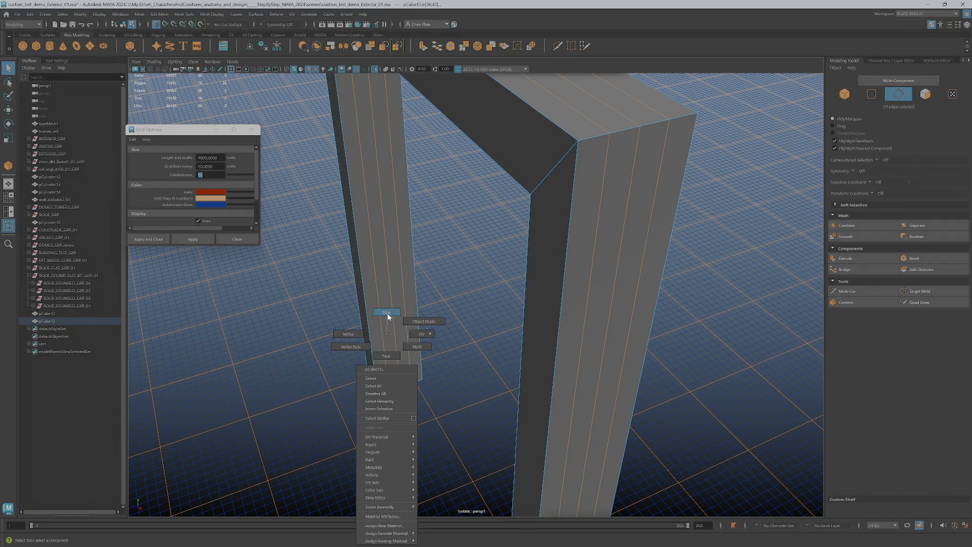
click(383, 353)
key(w)
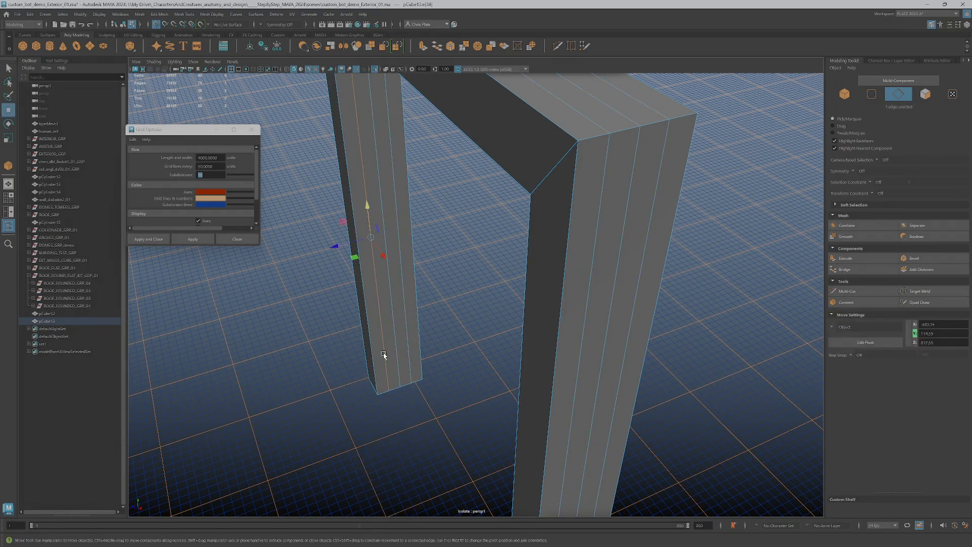
mouse_move(356, 241)
mouse_down()
mouse_move(342, 245)
mouse_move(354, 243)
mouse_up()
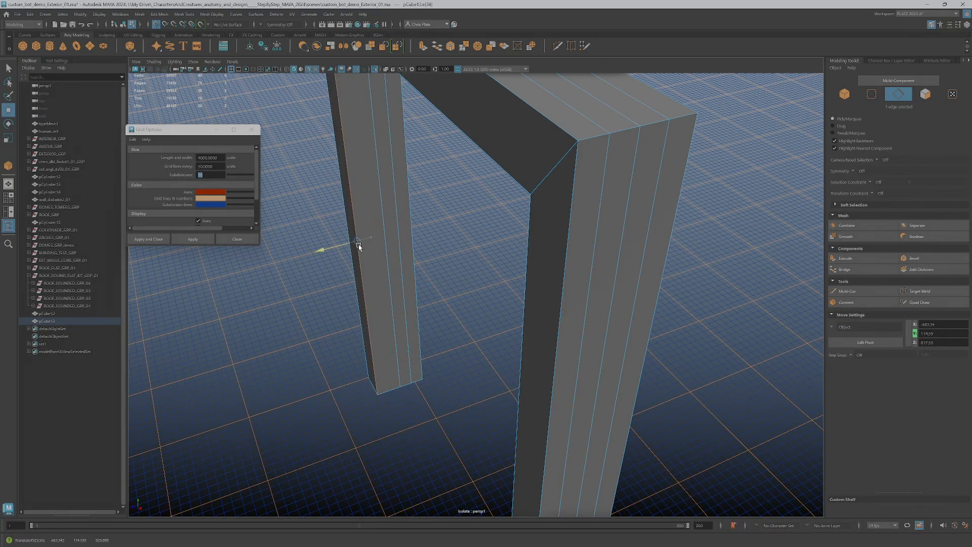
double_click(407, 315)
drag(433, 317, 469, 312)
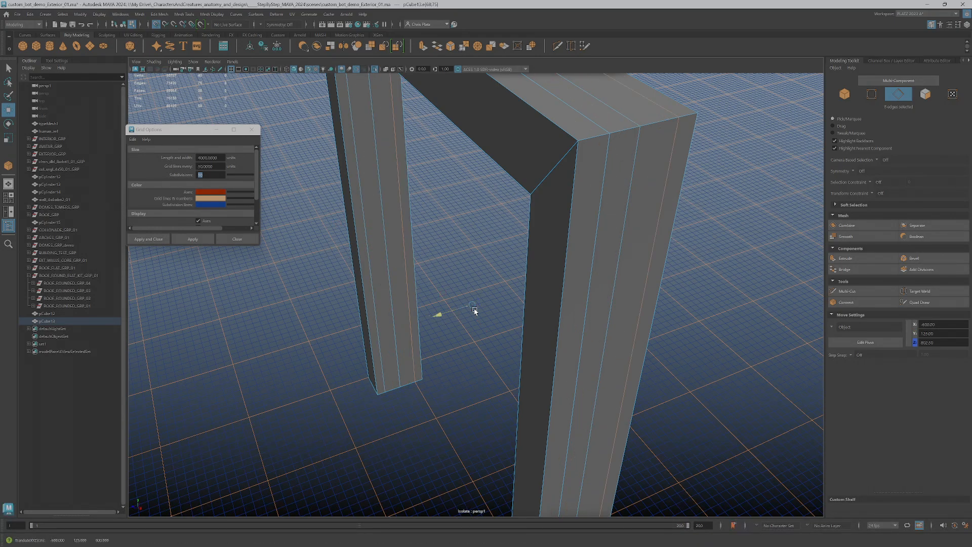
Select further edge loops on the door frame and adjust their position along its depth.
double_click(397, 367)
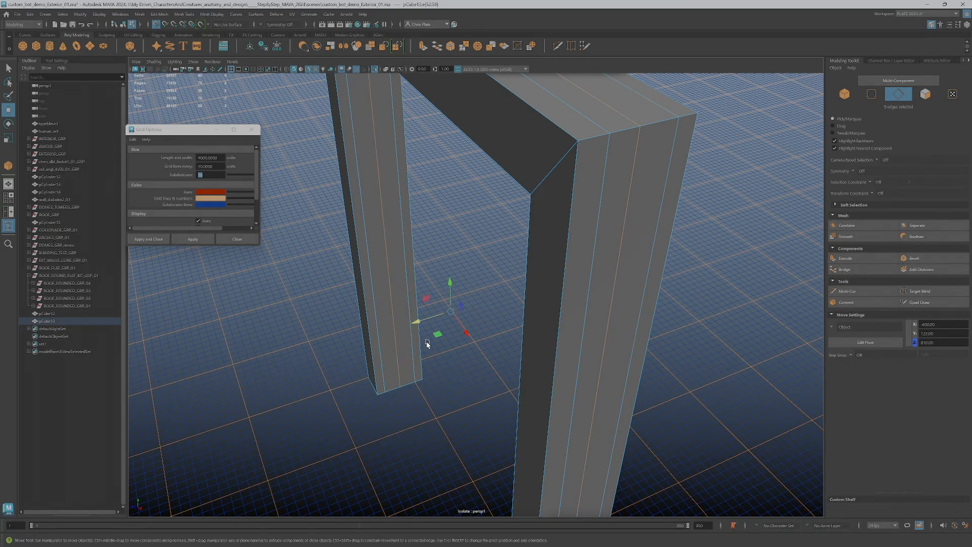
alt+drag(451, 321, 429, 313)
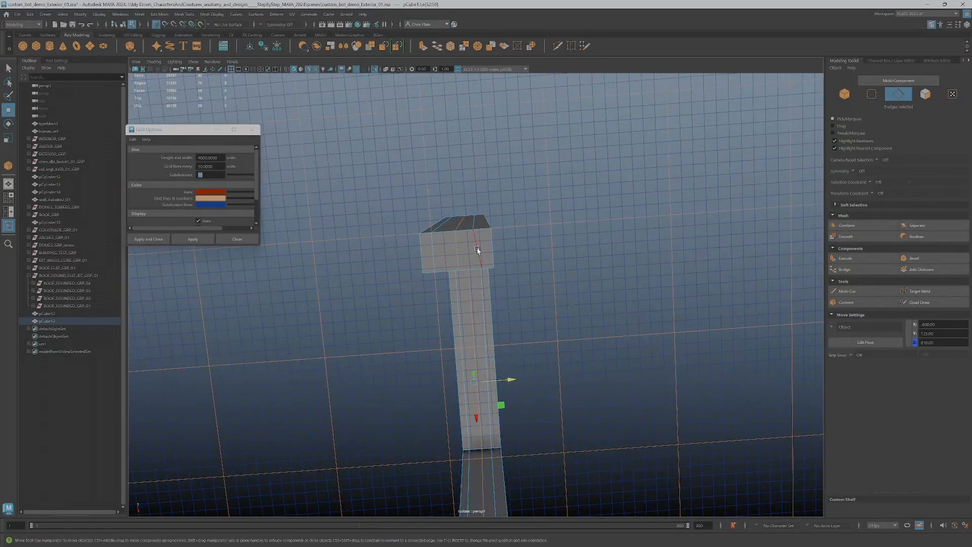
key(r)
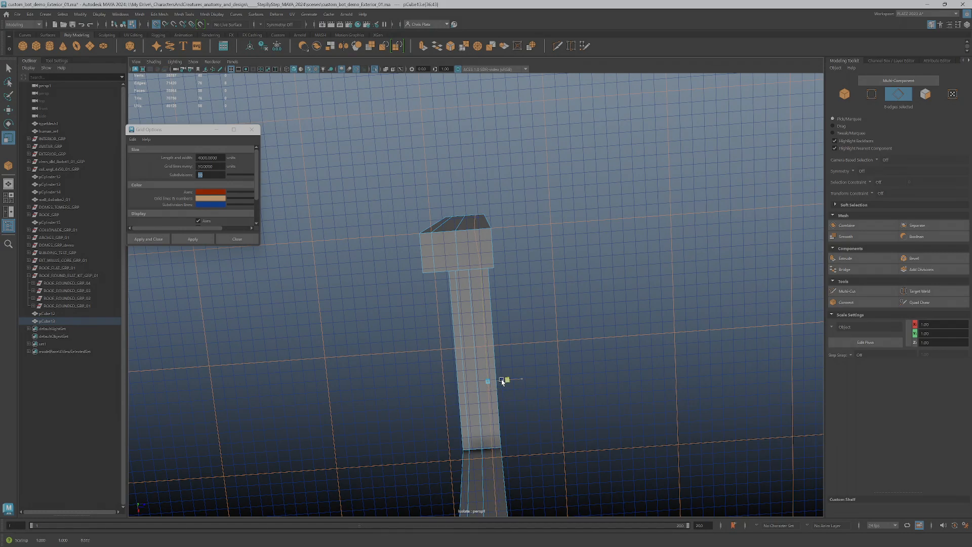
key(w)
drag(502, 379, 489, 382)
alt+drag(539, 306, 480, 360)
Raise the inner top vertices of the door frame in the front view to height 240 to thin the lintel.
right_drag(435, 133, 403, 133)
key(space)
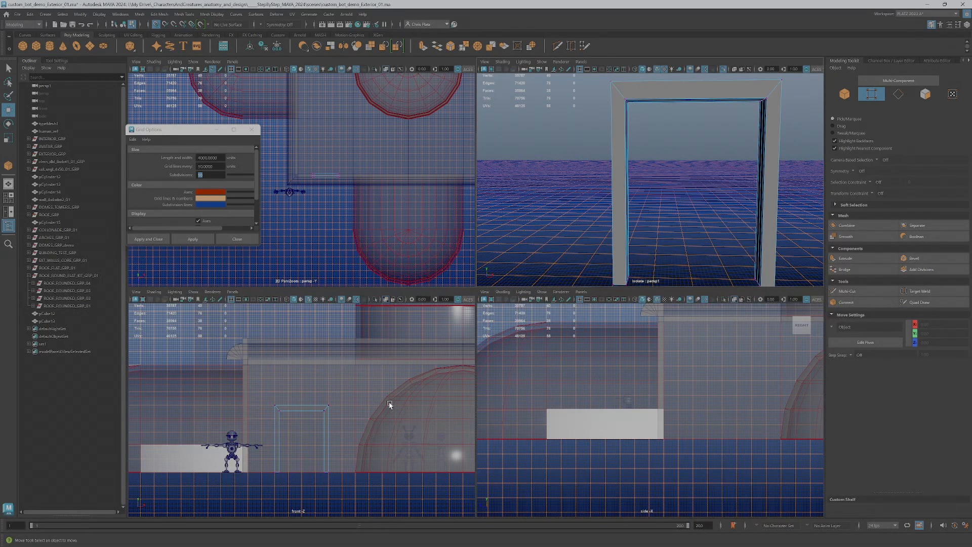
key(space)
scroll(357, 420, down, 5)
scroll(569, 412, up, 6)
drag(542, 384, 635, 504)
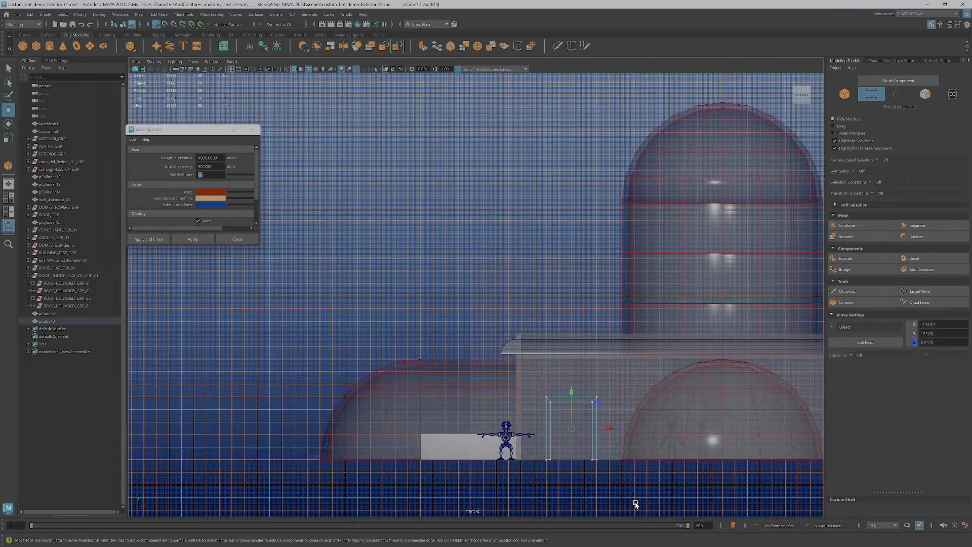
key(f)
scroll(468, 341, up, 2)
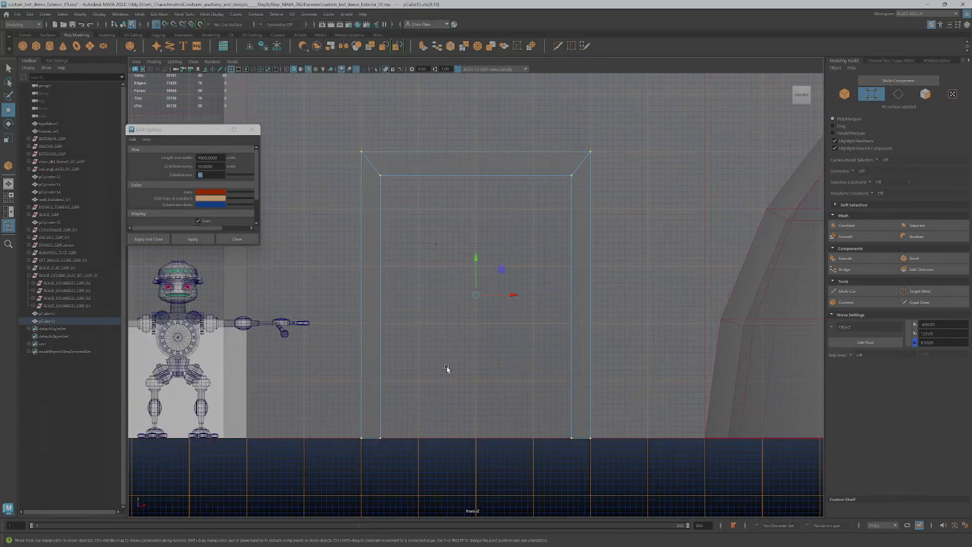
drag(374, 174, 580, 186)
drag(477, 163, 474, 162)
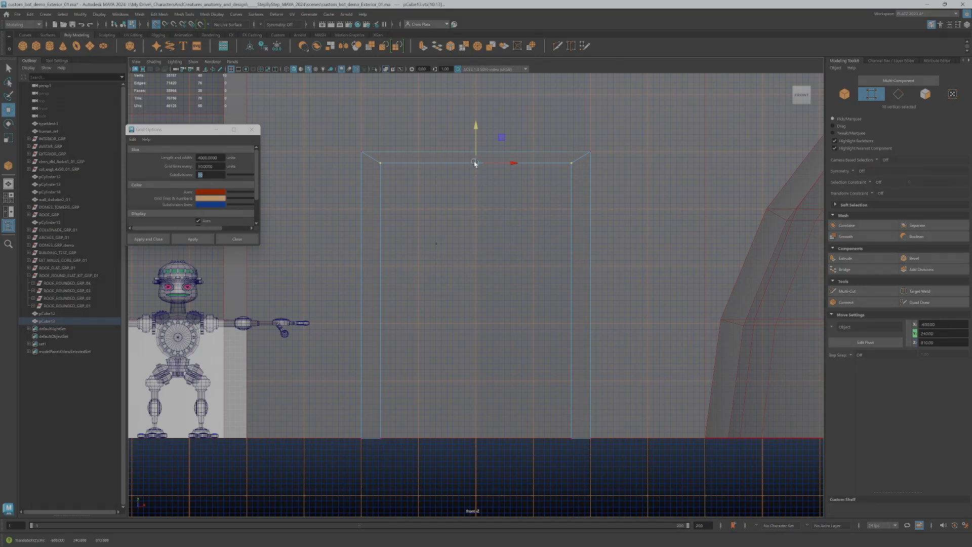
Thin both door posts by moving their inner vertices outward, the second post's to X -510, and return to object mode.
drag(378, 160, 410, 410)
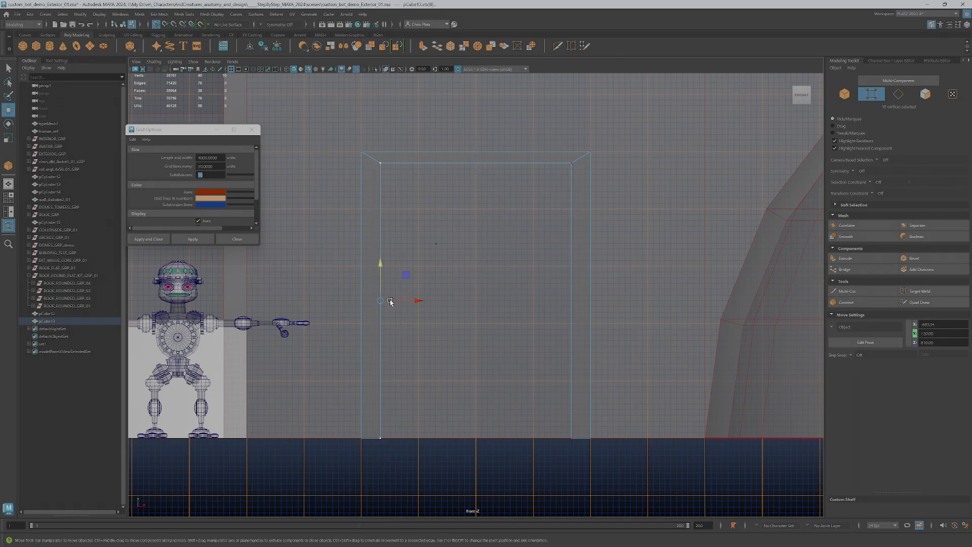
mouse_move(391, 302)
mouse_down()
mouse_move(372, 299)
mouse_move(383, 301)
mouse_up()
drag(555, 161, 591, 303)
scroll(467, 308, down, 2)
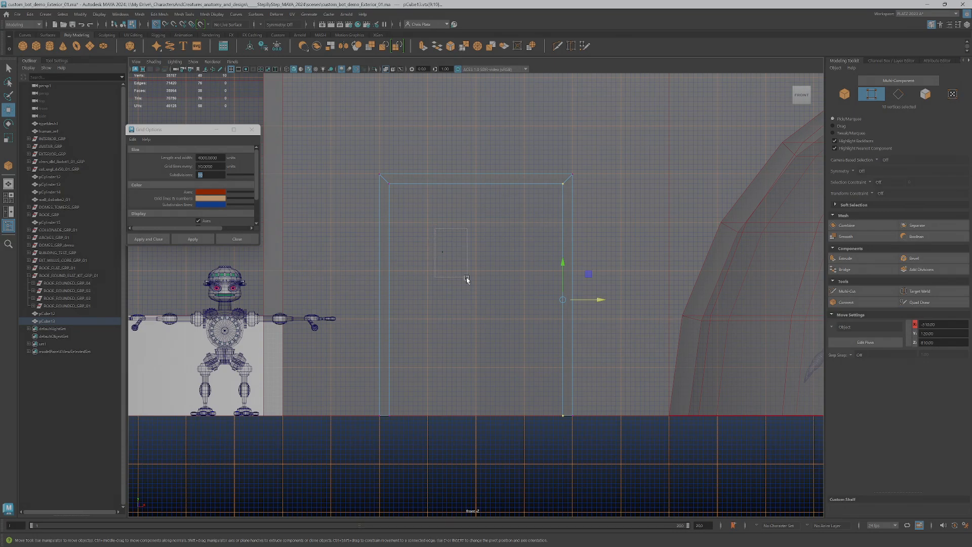
drag(466, 274, 455, 247)
click(441, 176)
right_drag(439, 190, 470, 167)
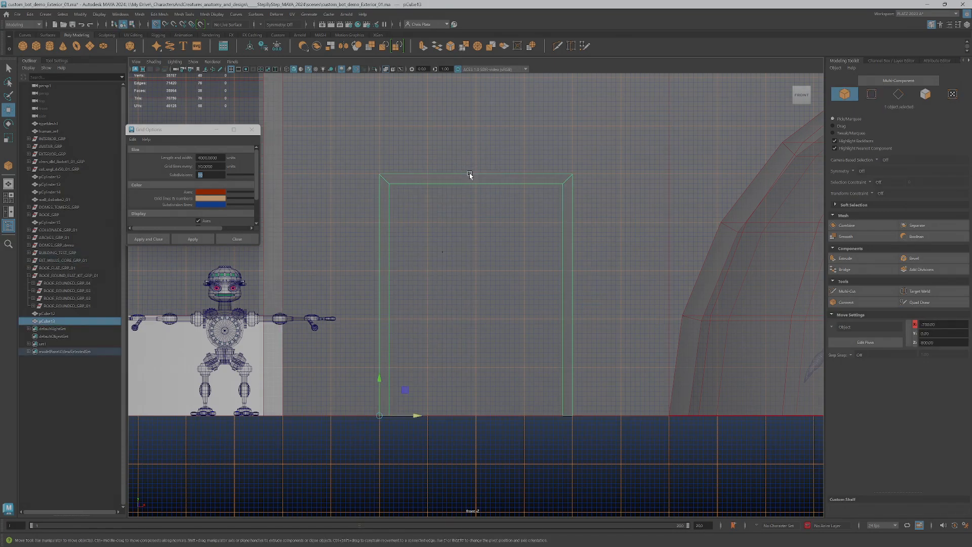
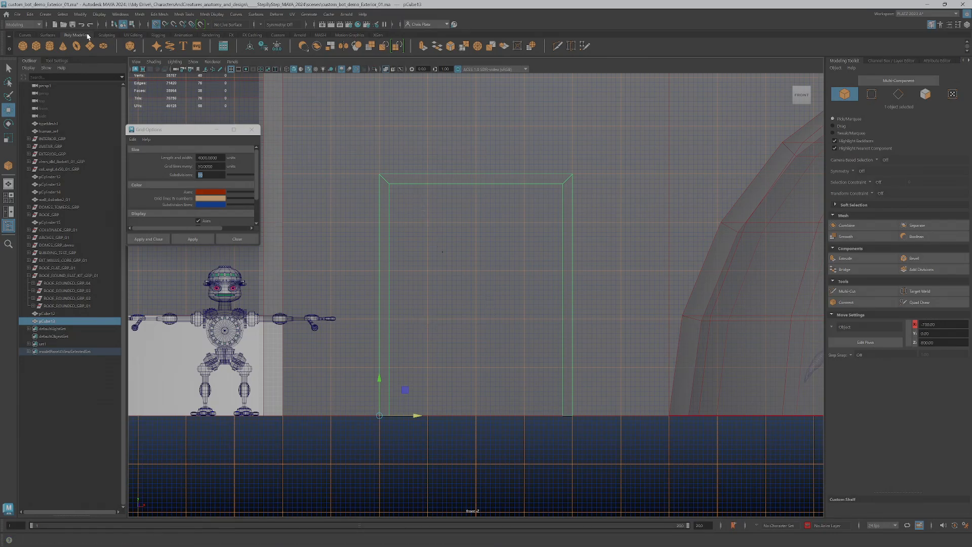
Draw a thin polygon cube in the front view as a door panel filling the opening between the posts, lintel and floor.
click(36, 46)
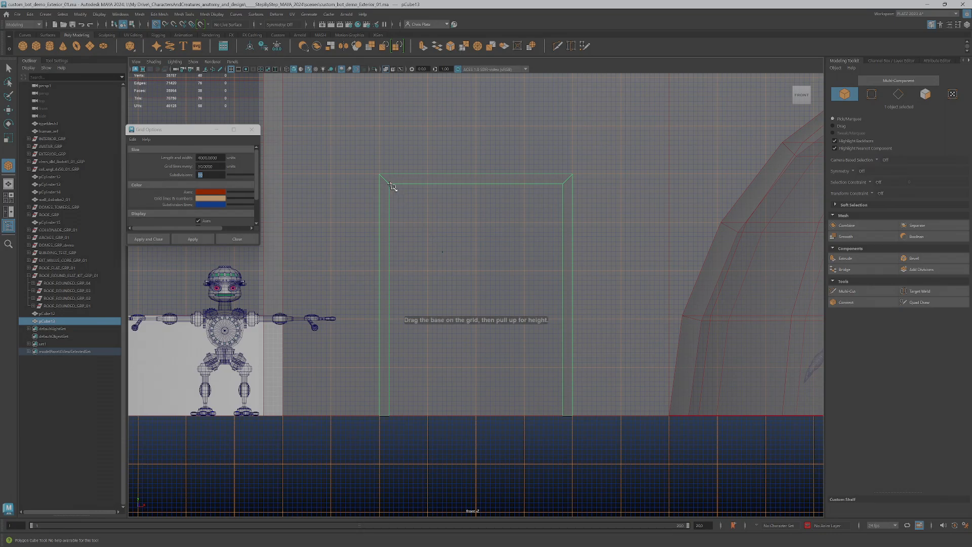
drag(390, 186, 561, 419)
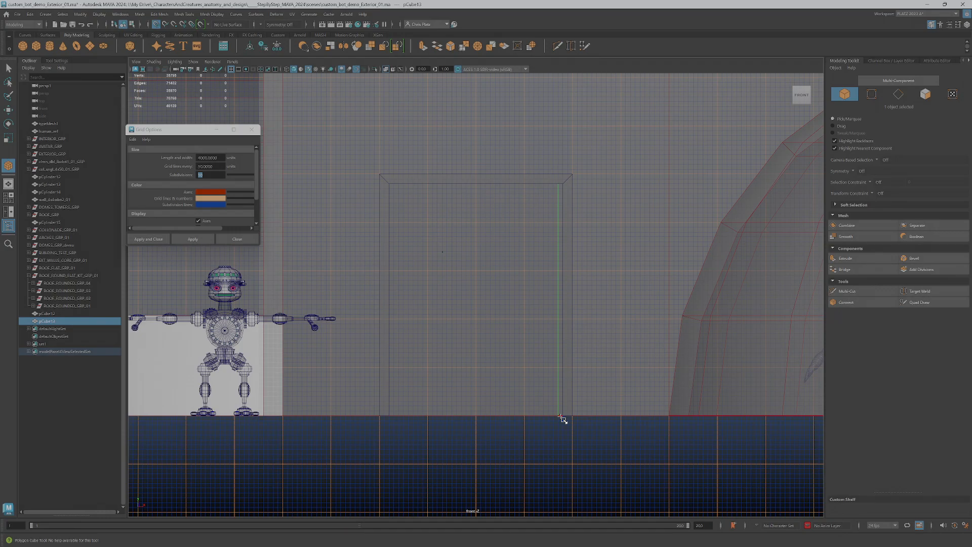
key(space)
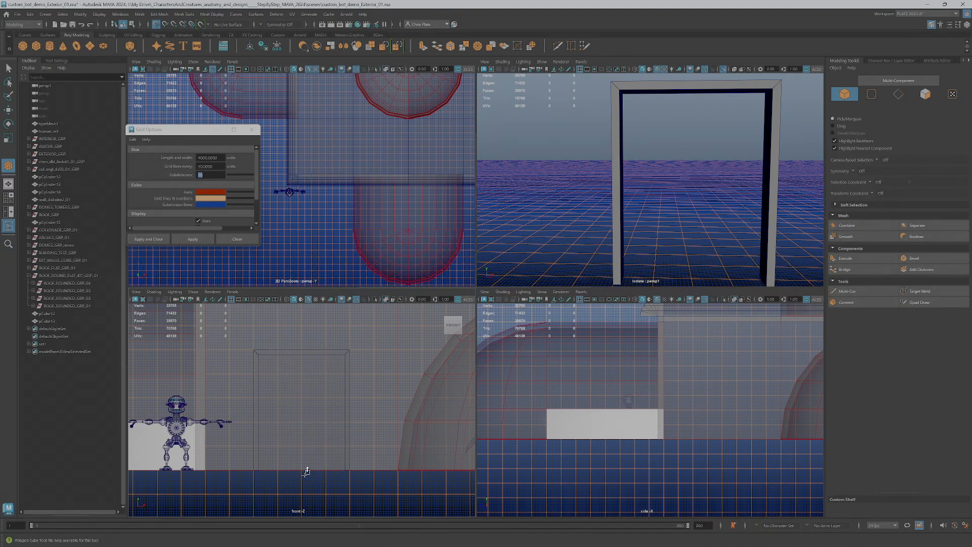
click(299, 457)
key(f)
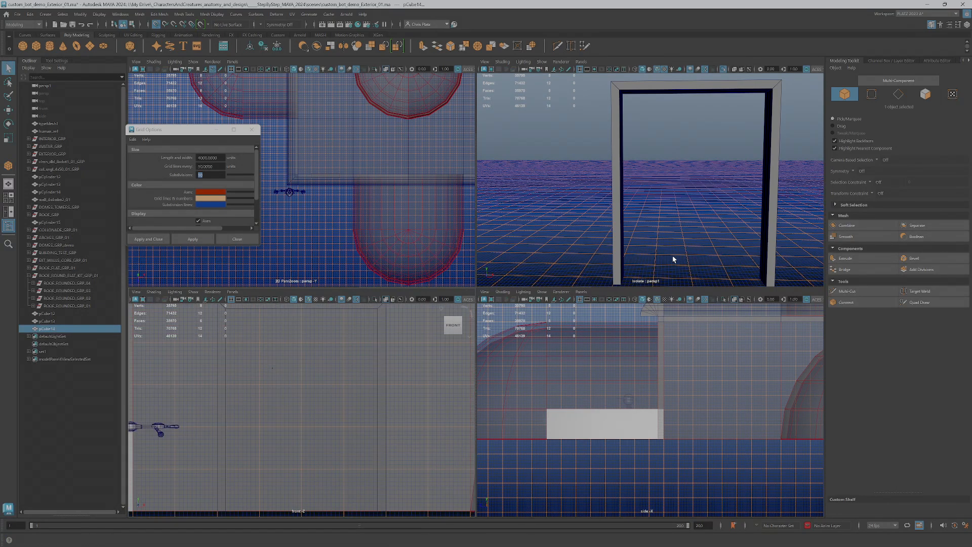
Turn off isolation for the perspective view and move the door panel's pivot to its lower corner.
key(f)
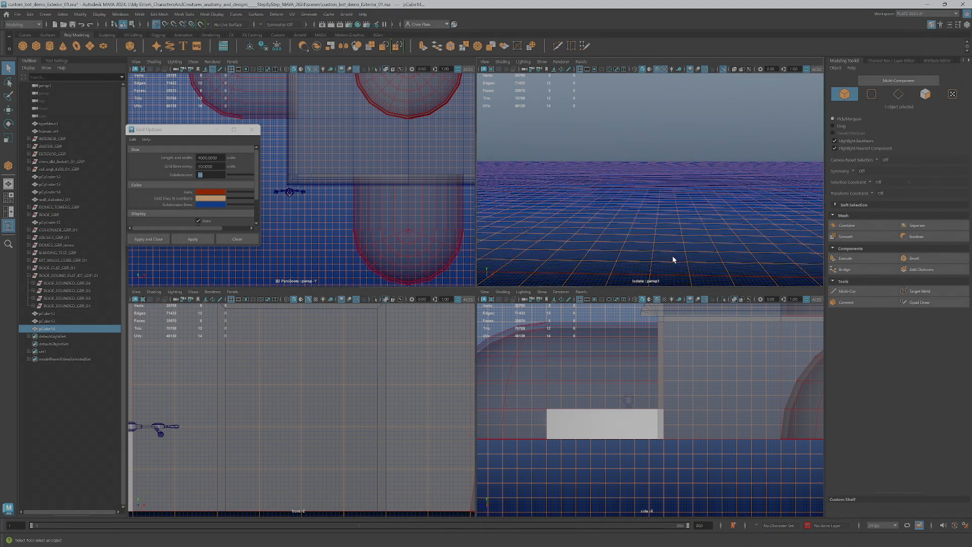
click(725, 71)
alt+drag(649, 217, 600, 219)
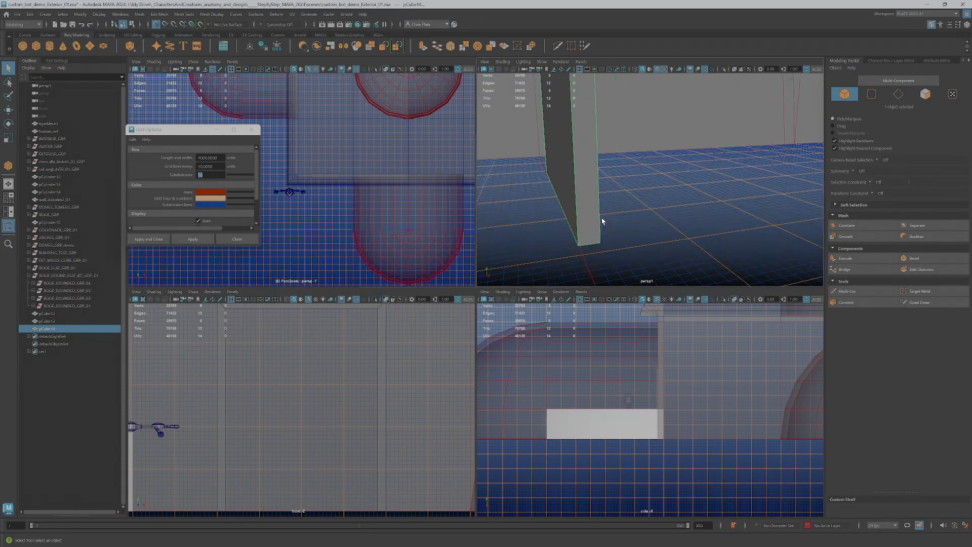
alt+drag(560, 249, 608, 198)
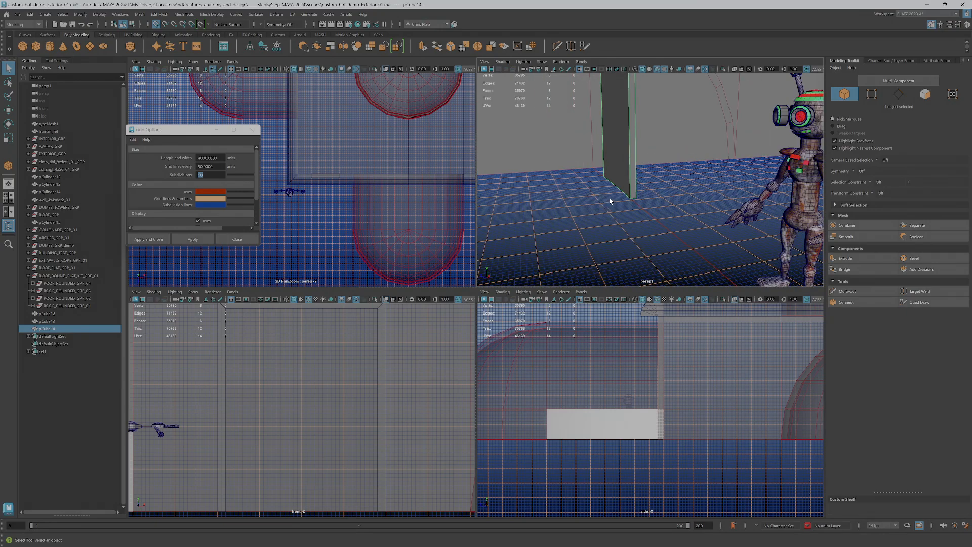
alt+right_drag(624, 209, 609, 301)
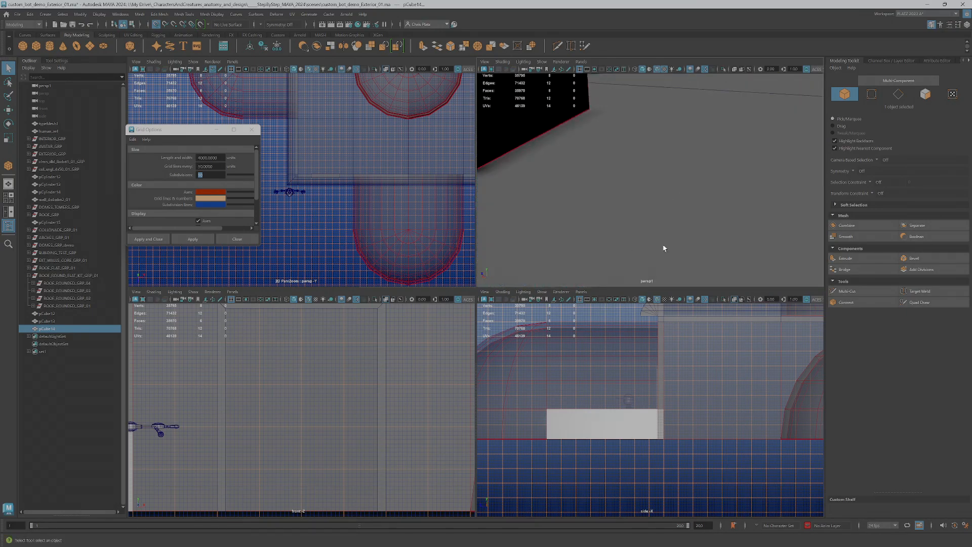
alt+drag(665, 238, 666, 207)
alt+middle_drag(666, 207, 652, 113)
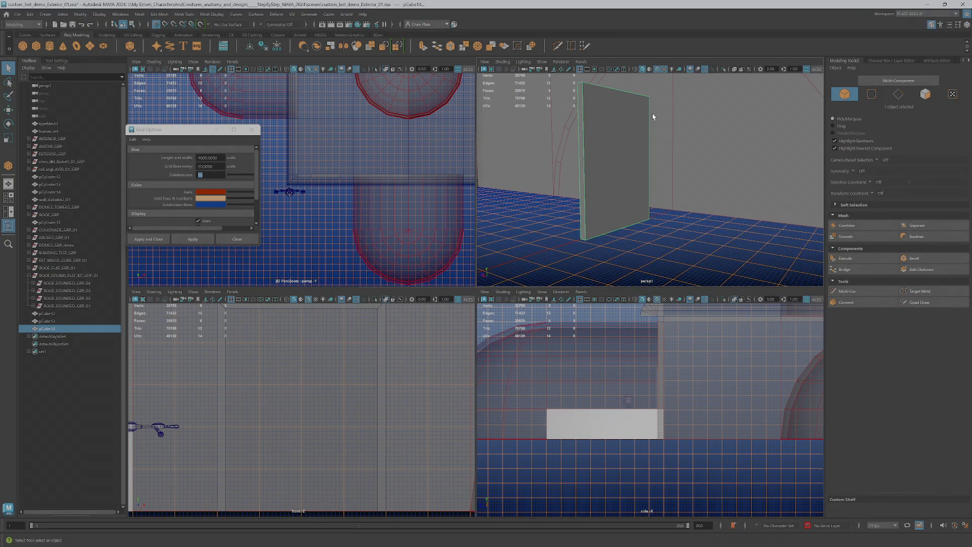
key(w)
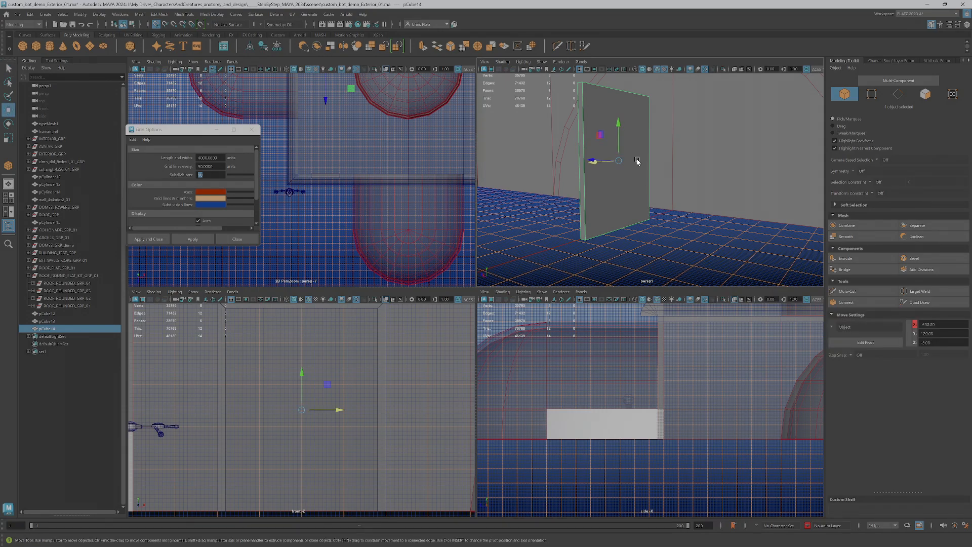
key(d)
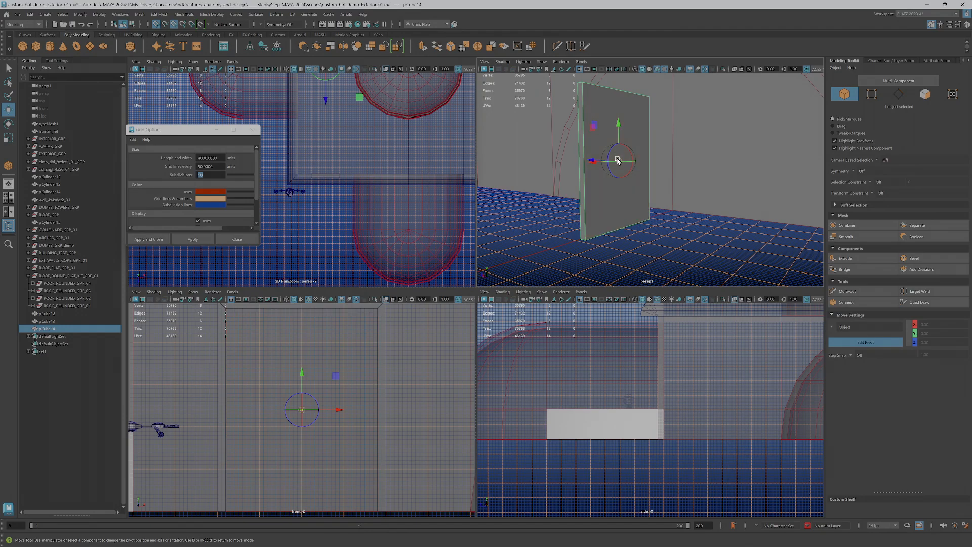
drag(618, 160, 676, 241)
key(d)
Try to move the door panel along its depth in the side view up to the wall.
scroll(603, 396, down, 3)
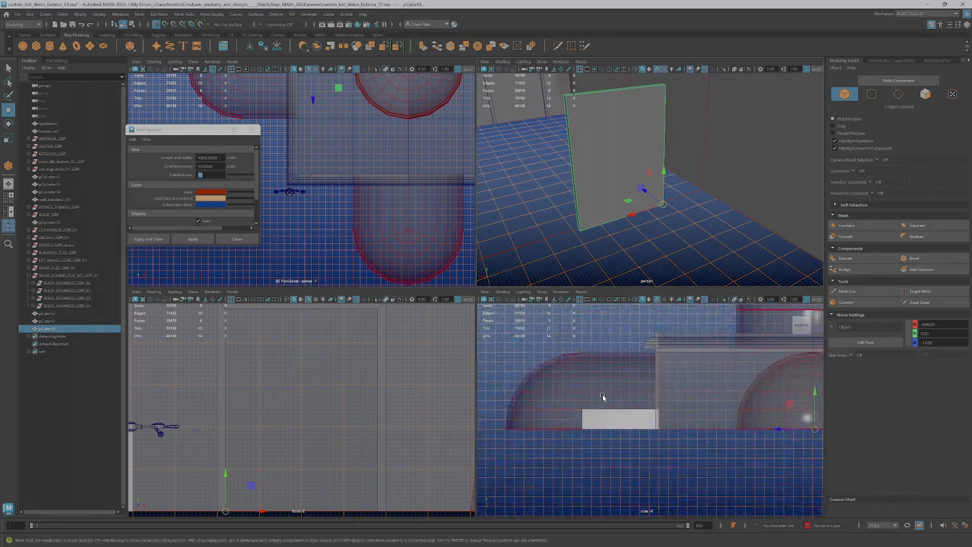
scroll(345, 491, down, 3)
scroll(796, 422, down, 2)
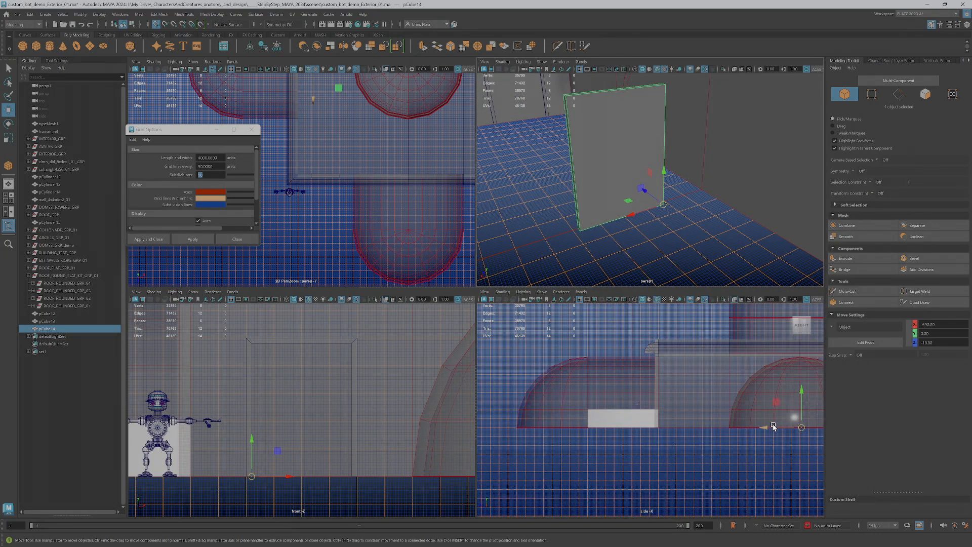
drag(776, 431, 657, 431)
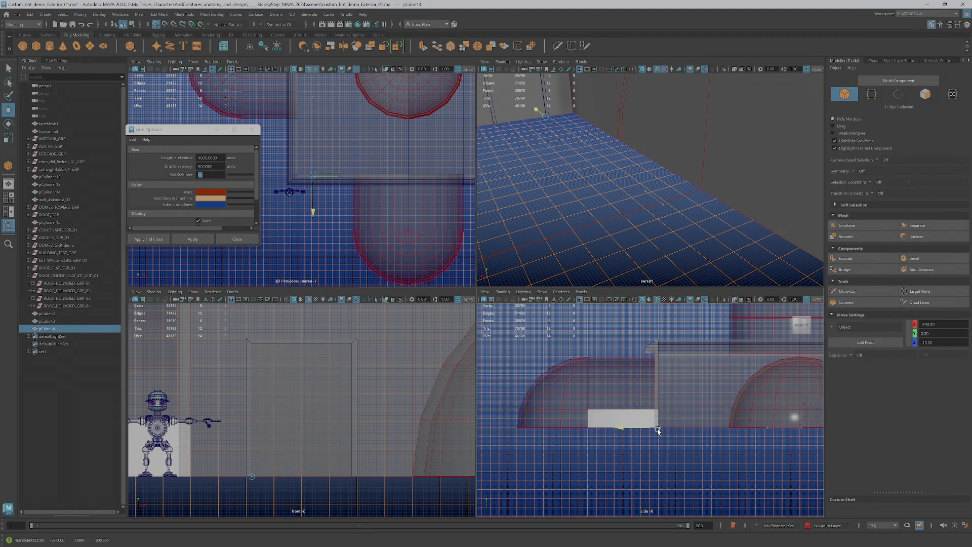
scroll(321, 421, down, 2)
scroll(286, 434, up, 2)
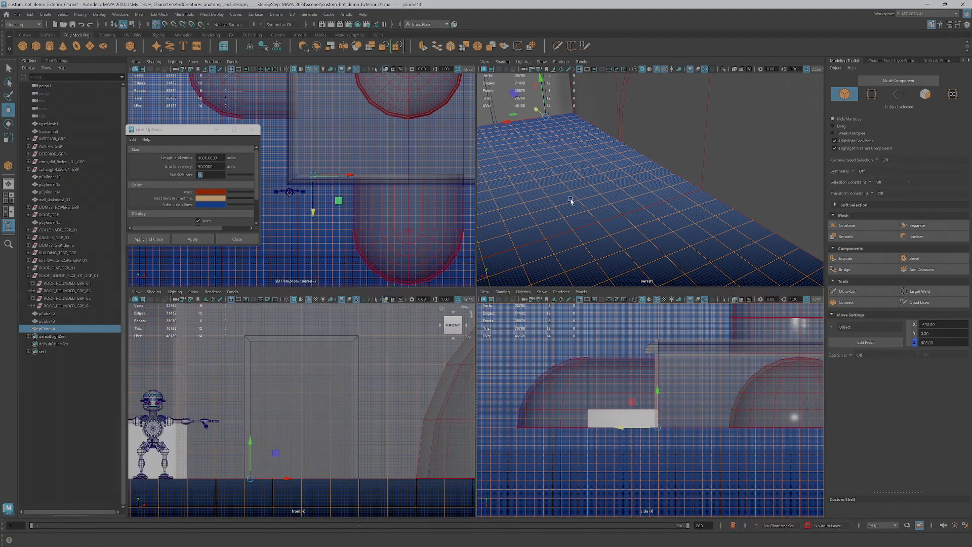
Try to adjust the panel's position at the door frame's lower corner, and undo the panel moves.
alt+drag(559, 187, 677, 206)
key(f)
scroll(643, 205, down, 3)
scroll(658, 239, up, 4)
alt+middle_drag(658, 243, 657, 189)
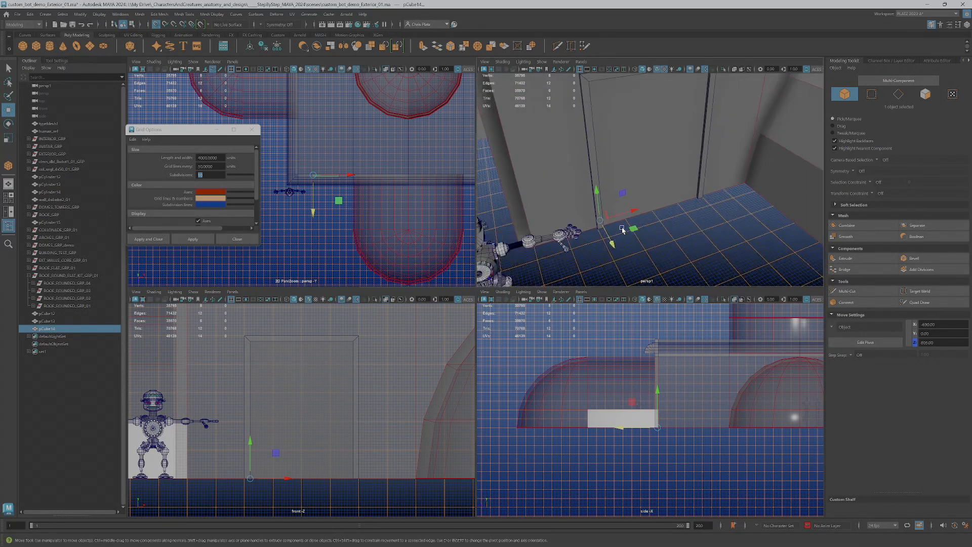
drag(605, 236, 602, 220)
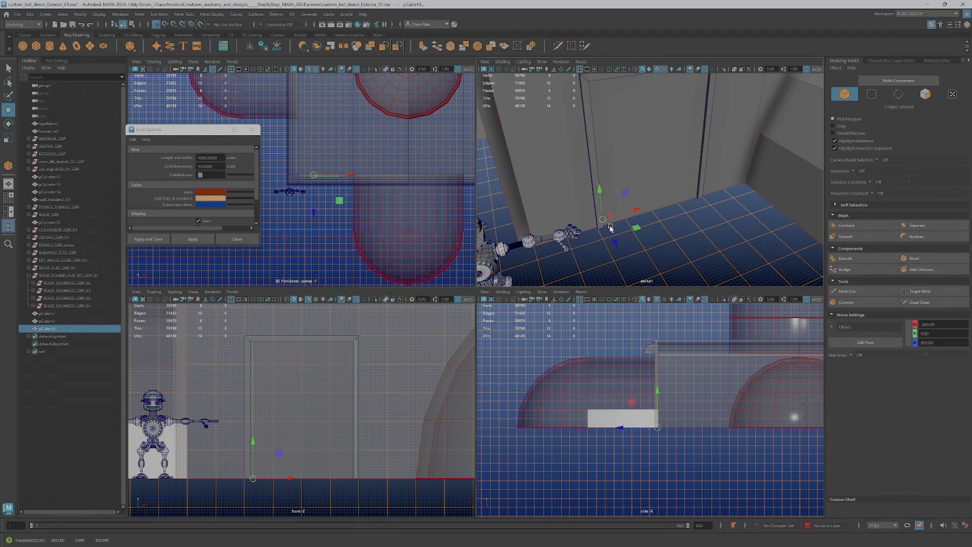
key(ctrl+z)
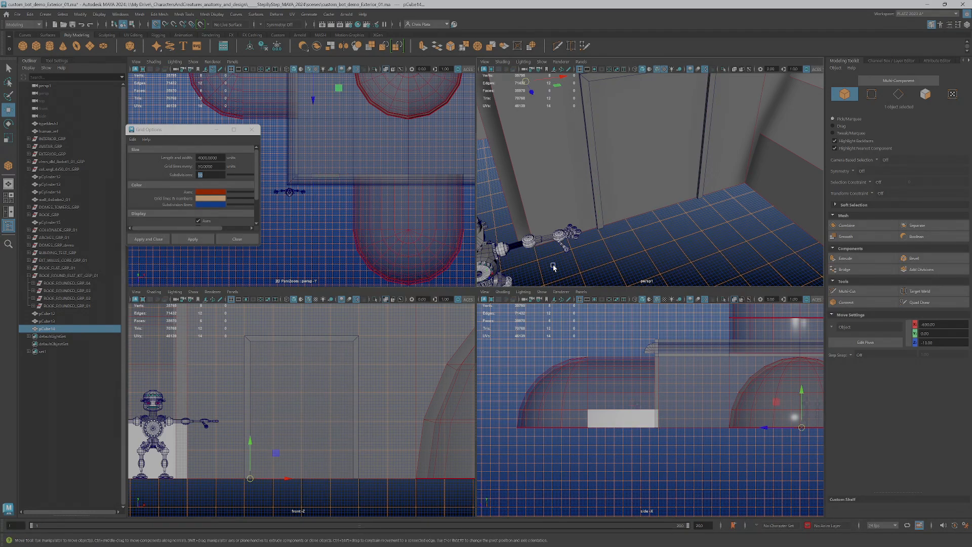
Move the door panel along its depth into the wall in the side view, placing its pivot at Z 800.
drag(779, 430, 657, 431)
scroll(656, 430, up, 10)
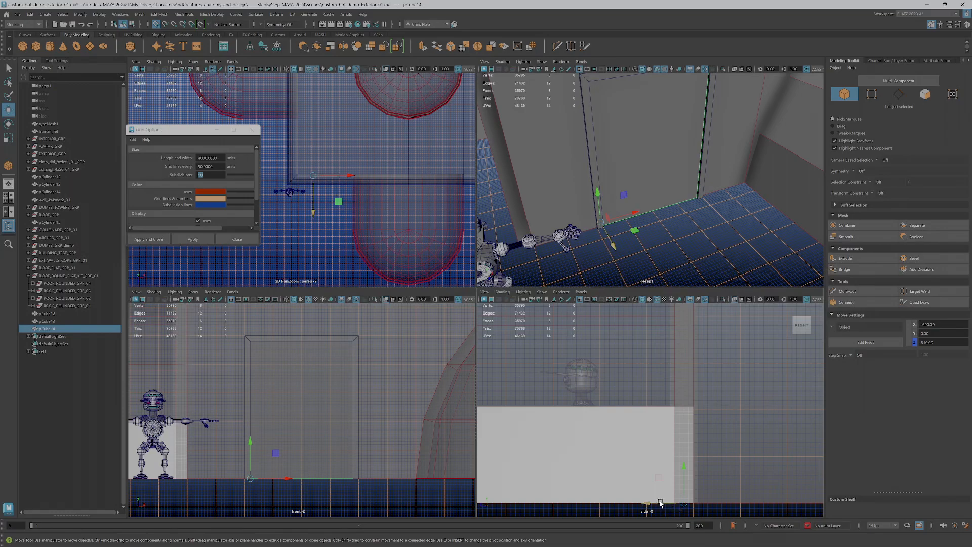
drag(660, 503, 689, 505)
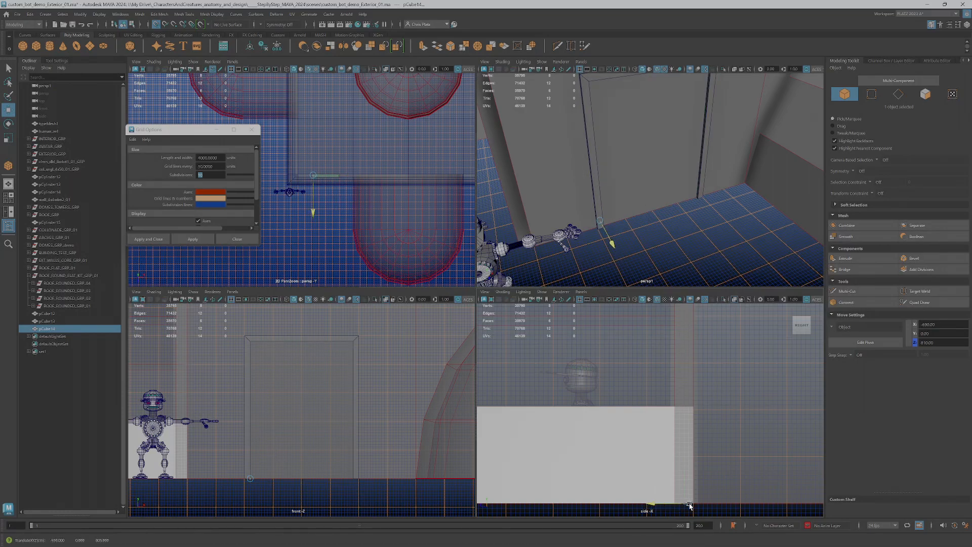
drag(693, 505, 691, 501)
Select the wall section around the doorway together with the door frame and isolate them in the perspective view.
key(space)
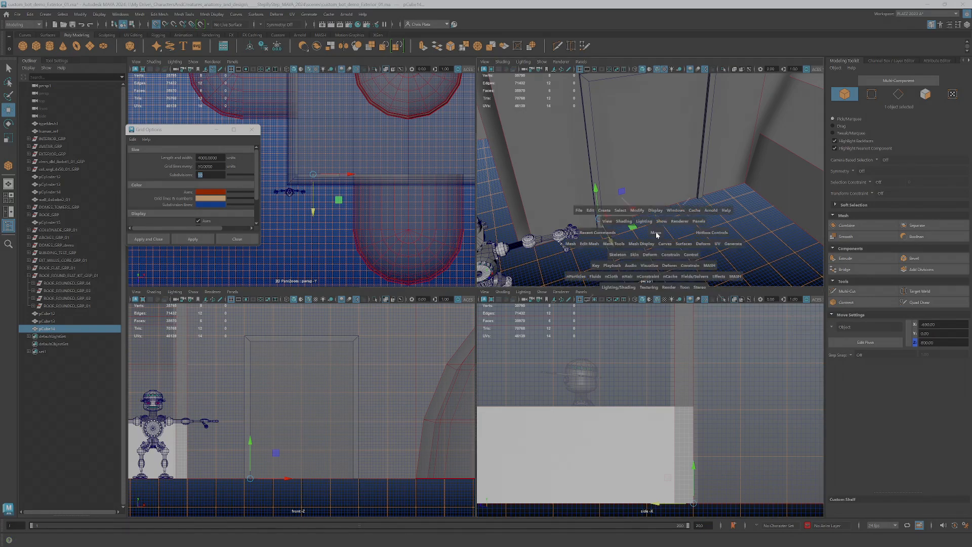
scroll(587, 234, down, 7)
alt+drag(596, 256, 466, 181)
click(466, 158)
shift+click(462, 213)
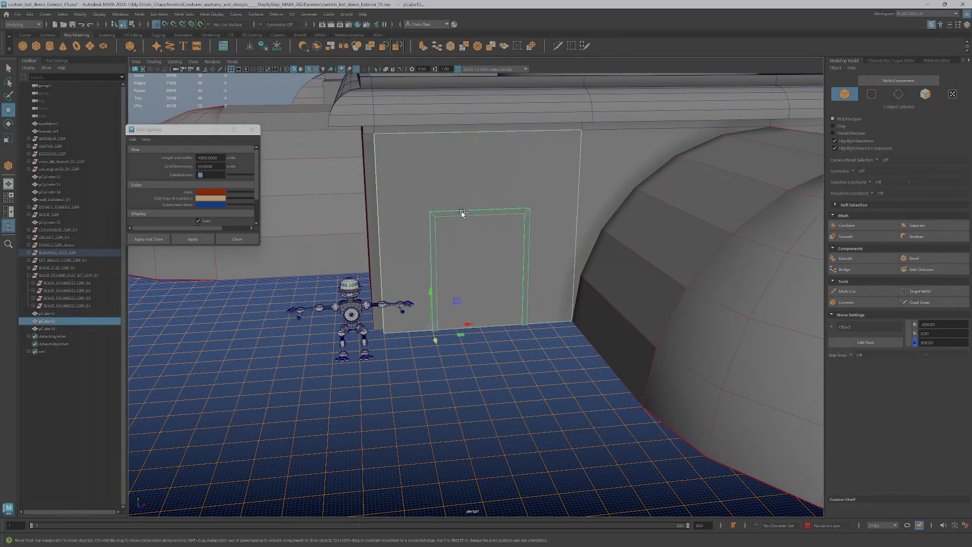
click(375, 69)
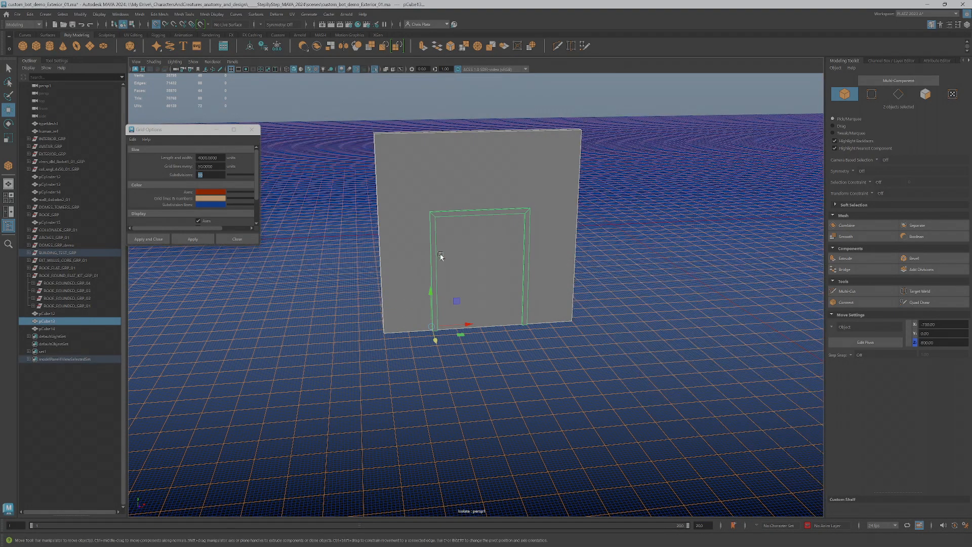
Connect the wall's vertical edges with a horizontal edge loop and raise it to height 250, level with the door frame's top.
click(478, 190)
right_drag(441, 175, 439, 155)
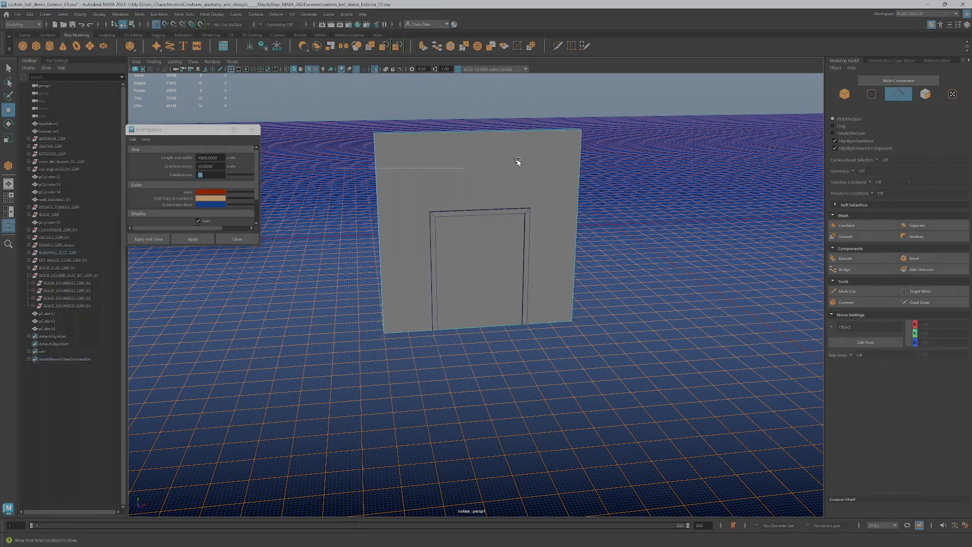
click(880, 302)
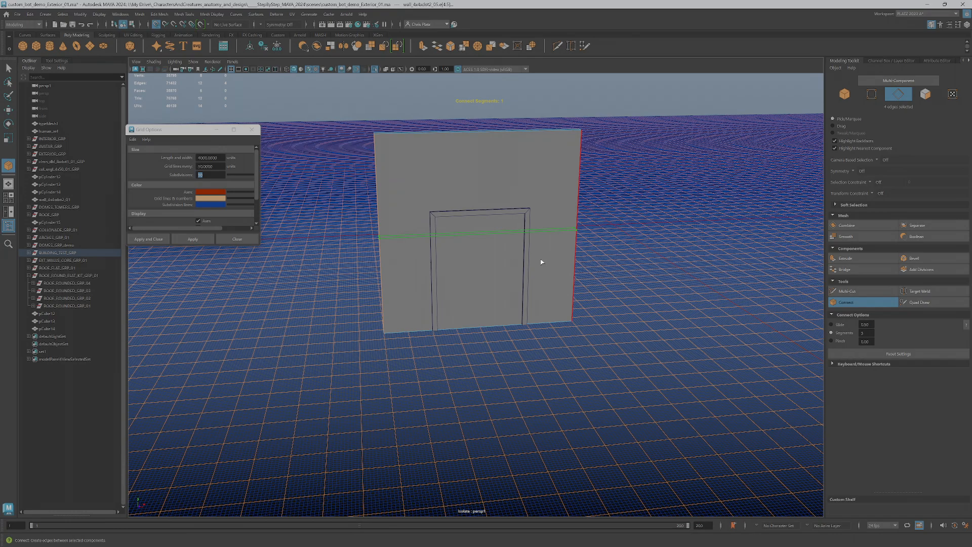
key(w)
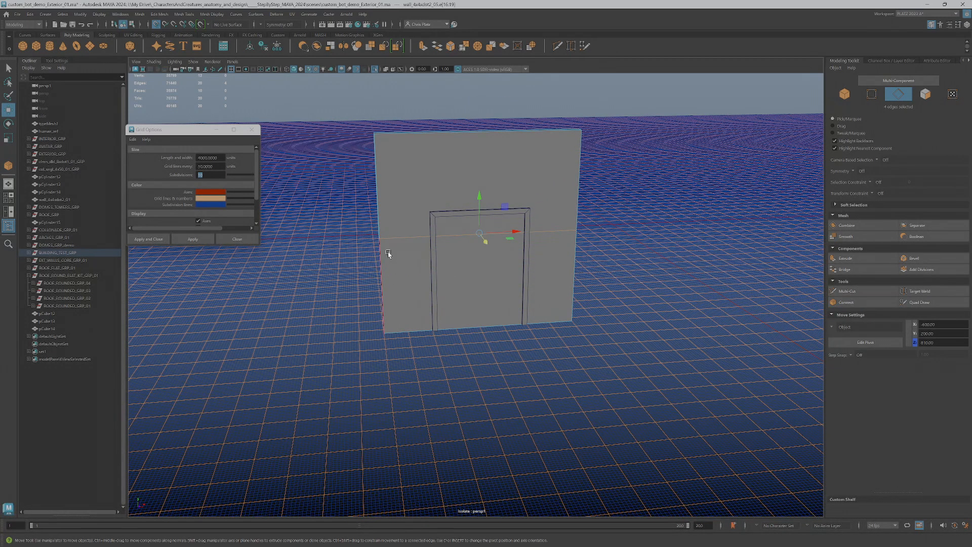
key(space)
drag(302, 344, 300, 335)
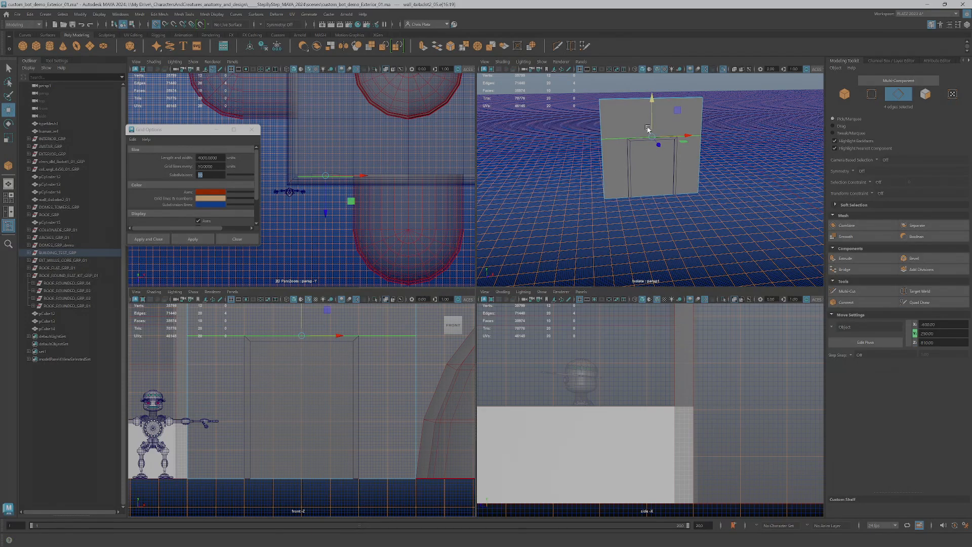
Connect the wall's horizontal edges with a vertical edge loop and move it to X -700, flush with the door frame's side near the robot.
click(853, 302)
click(660, 130)
key(e)
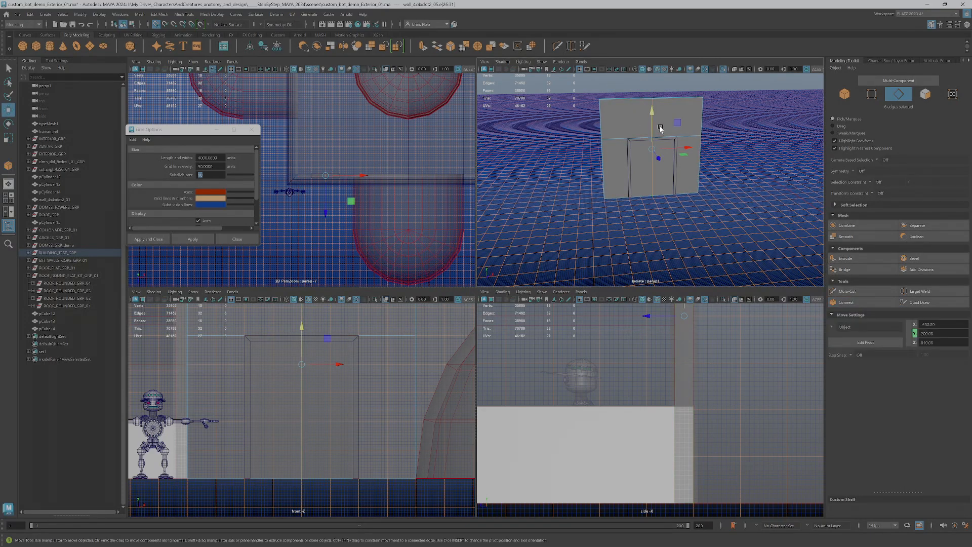
key(w)
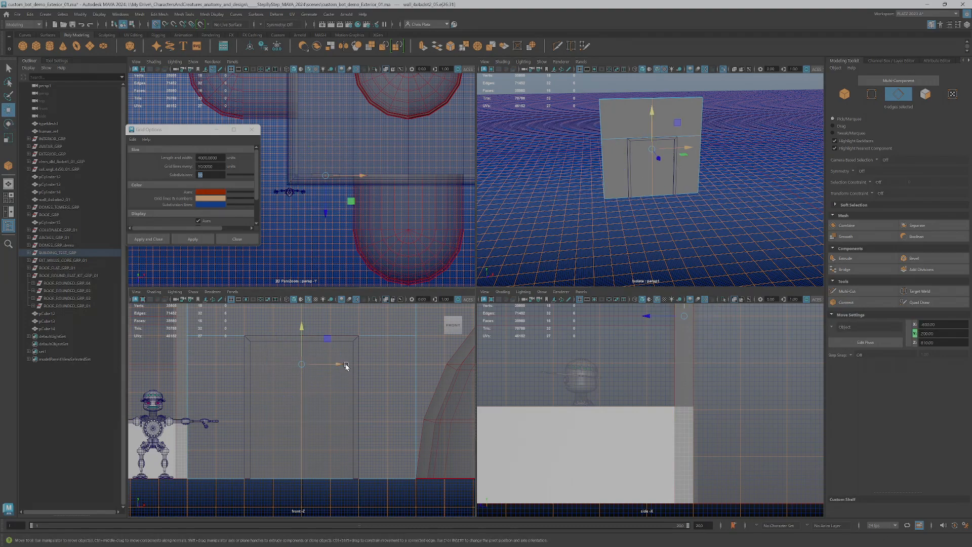
drag(331, 365, 246, 366)
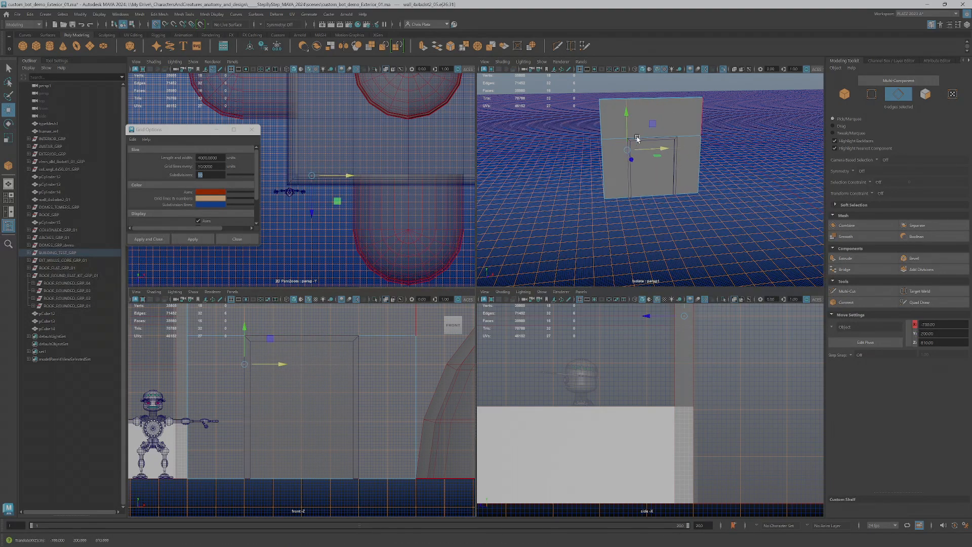
Add a second vertical edge loop to the wall and align it with the door frame's opposite side.
alt+drag(689, 156, 676, 166)
drag(684, 238, 684, 239)
click(861, 304)
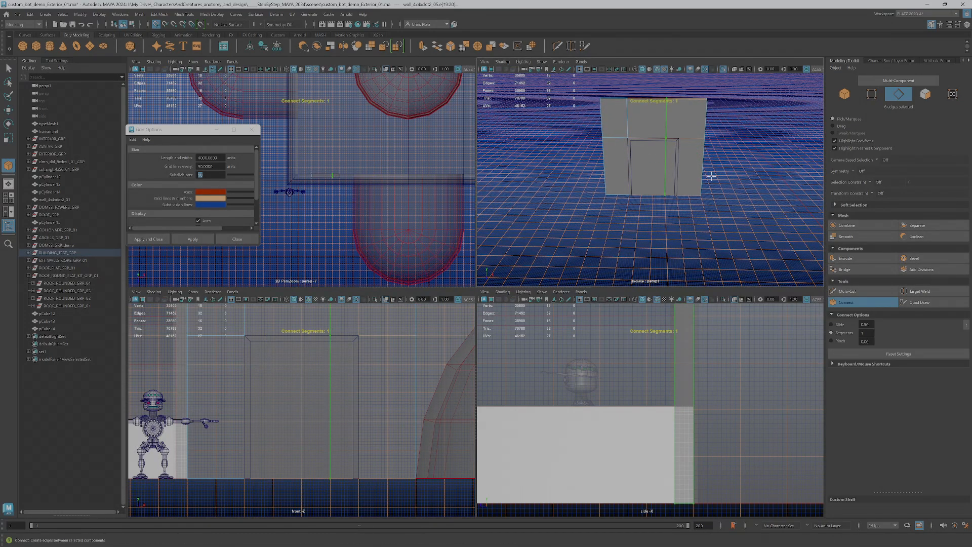
key(w)
alt+middle_drag(363, 391, 359, 418)
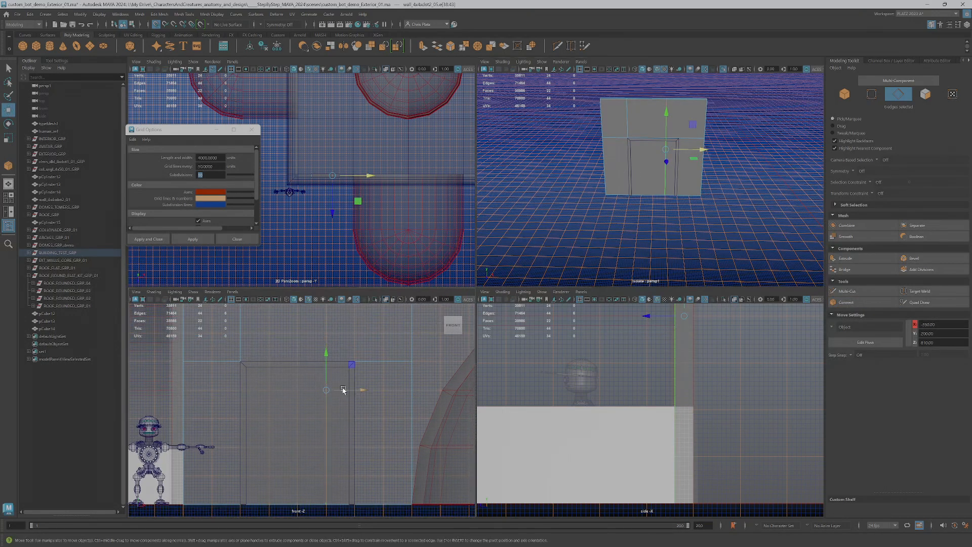
drag(348, 390, 356, 395)
scroll(668, 178, up, 3)
scroll(657, 162, down, 3)
Return the wall section to object mode and isolate it alone, without the door frame, in the perspective view.
right_drag(648, 120, 684, 107)
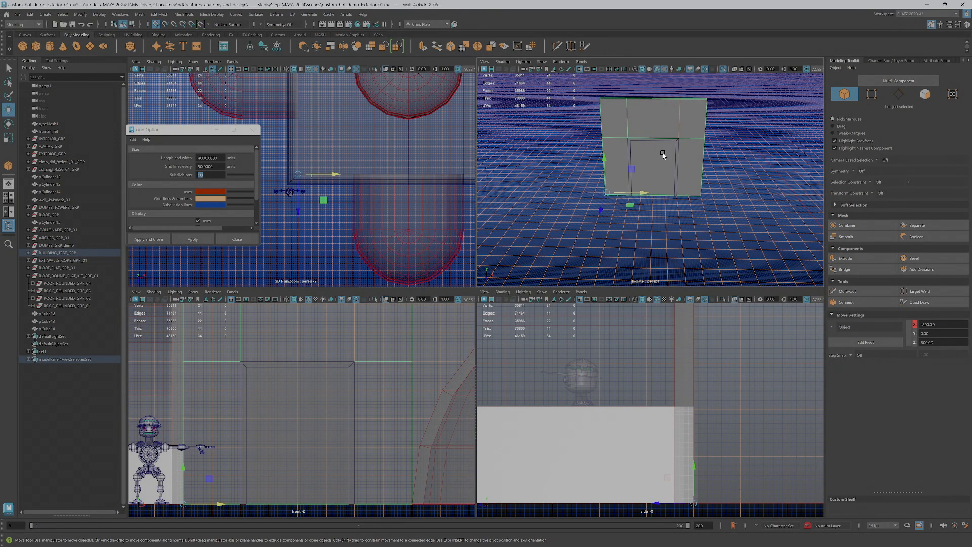
click(723, 69)
click(722, 69)
scroll(658, 157, up, 5)
Select the wall's front and back doorway faces and bridge them to cut the door opening through the wall.
right_click(661, 189)
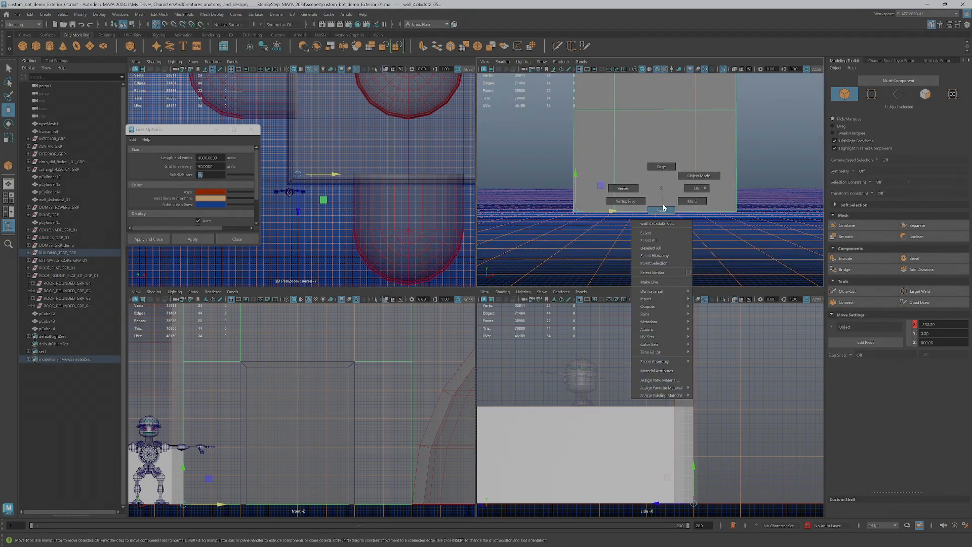
alt+drag(662, 172, 662, 212)
click(662, 211)
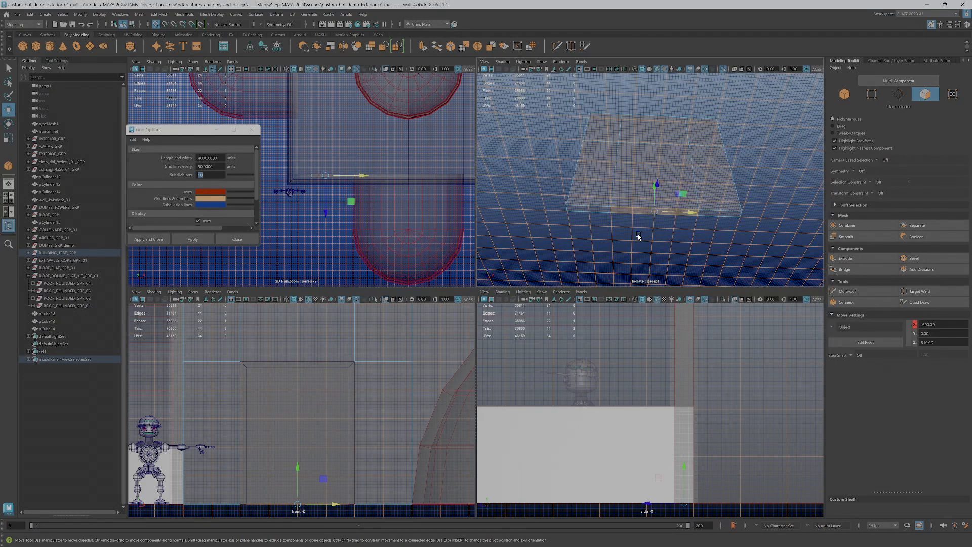
alt+drag(660, 231, 669, 183)
key(q)
alt+drag(669, 183, 719, 218)
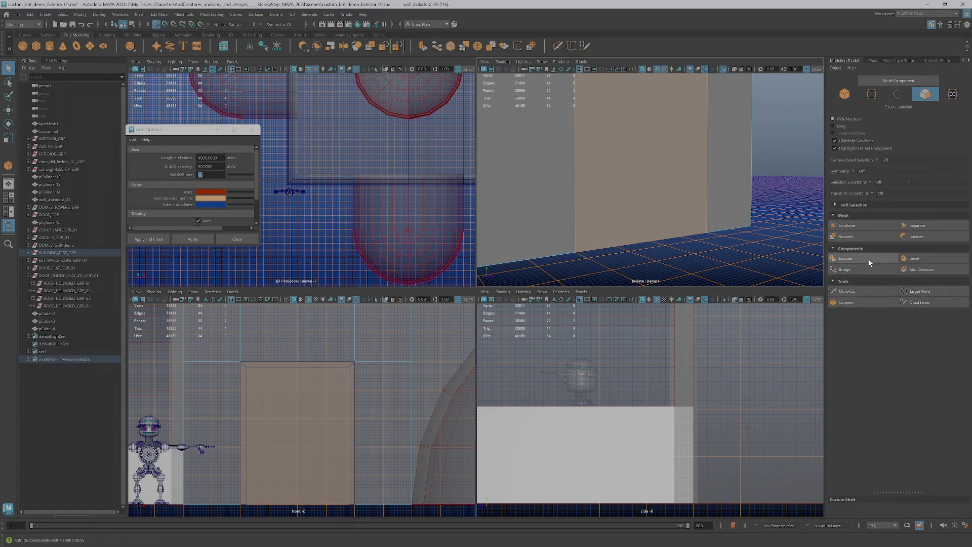
shift+right_click(629, 203)
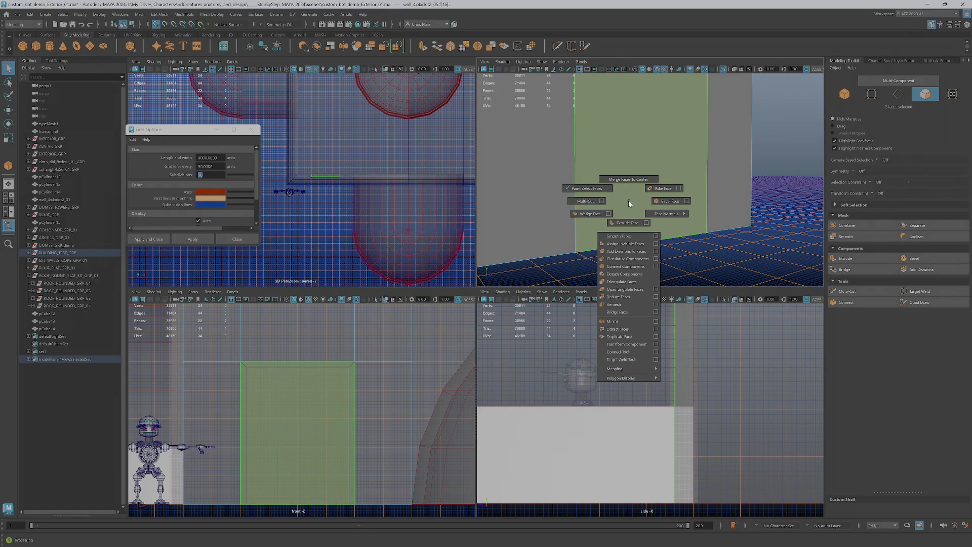
ctrl+right_click(628, 201)
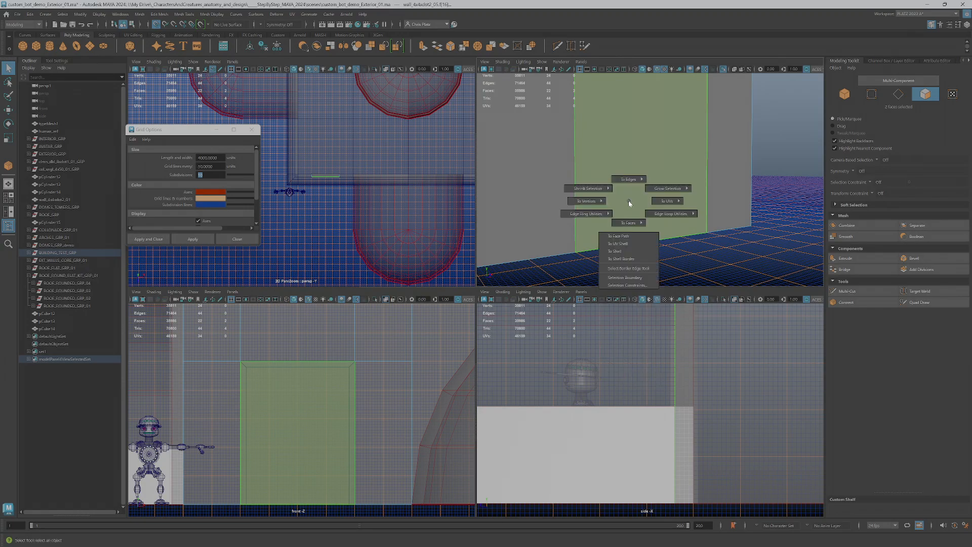
shift+right_click(629, 202)
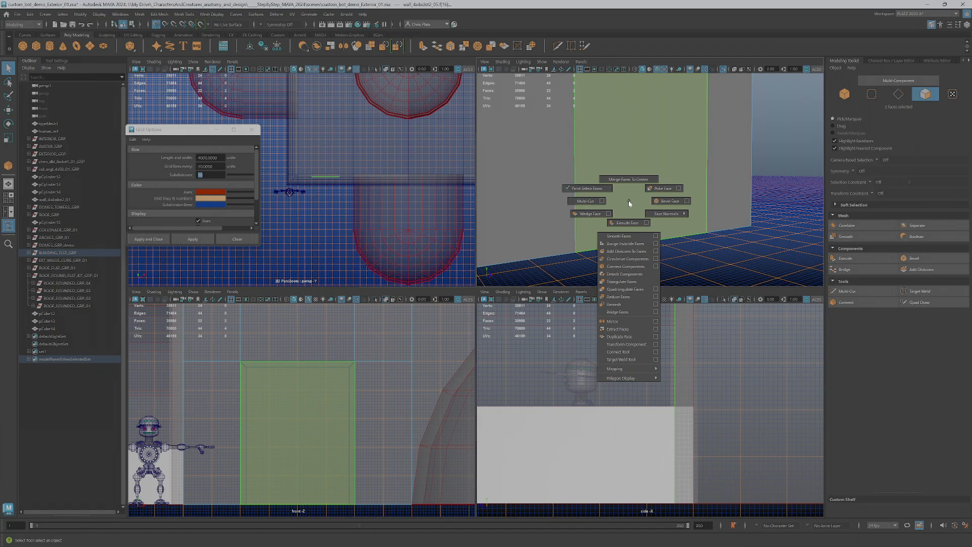
click(617, 312)
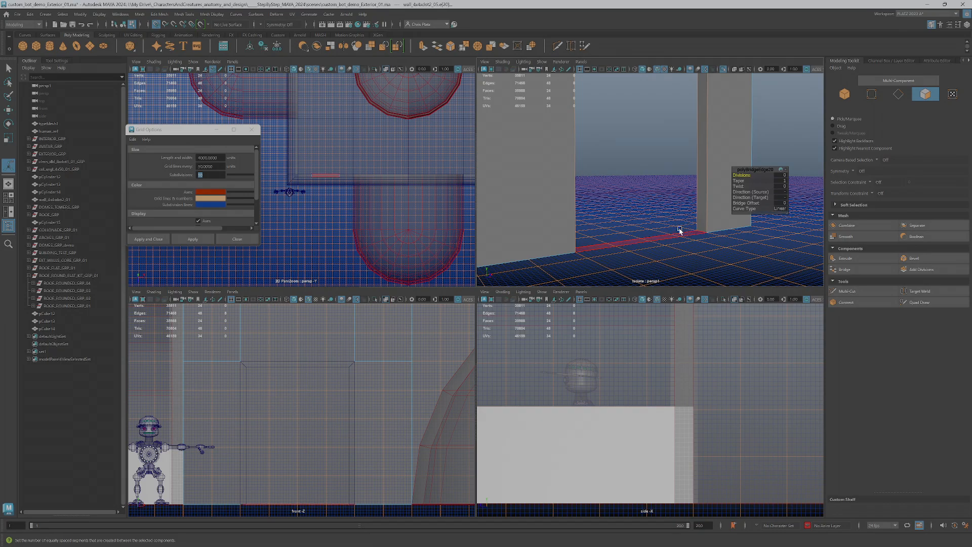
Delete the bridged faces along the floor of the doorway and check the wall in smooth preview.
key(super)
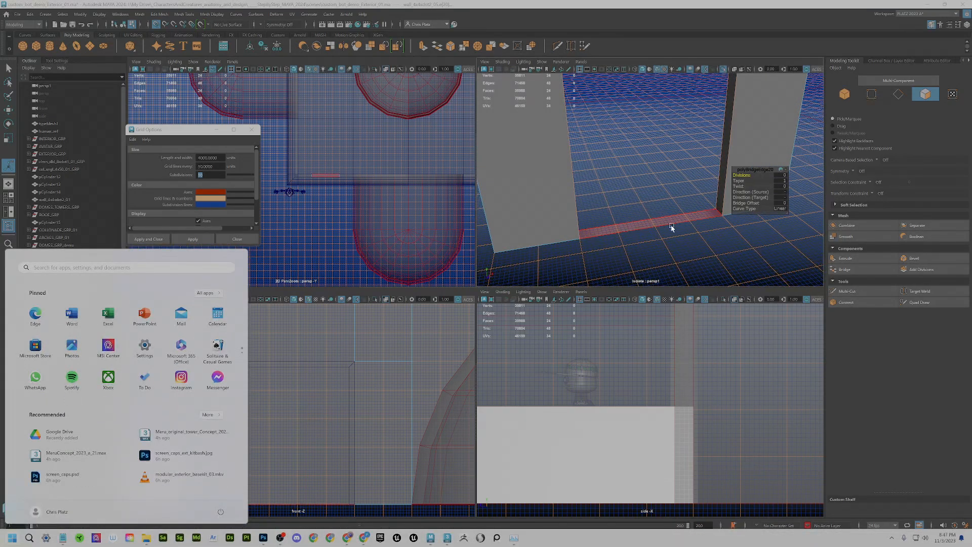
key(super)
key(q)
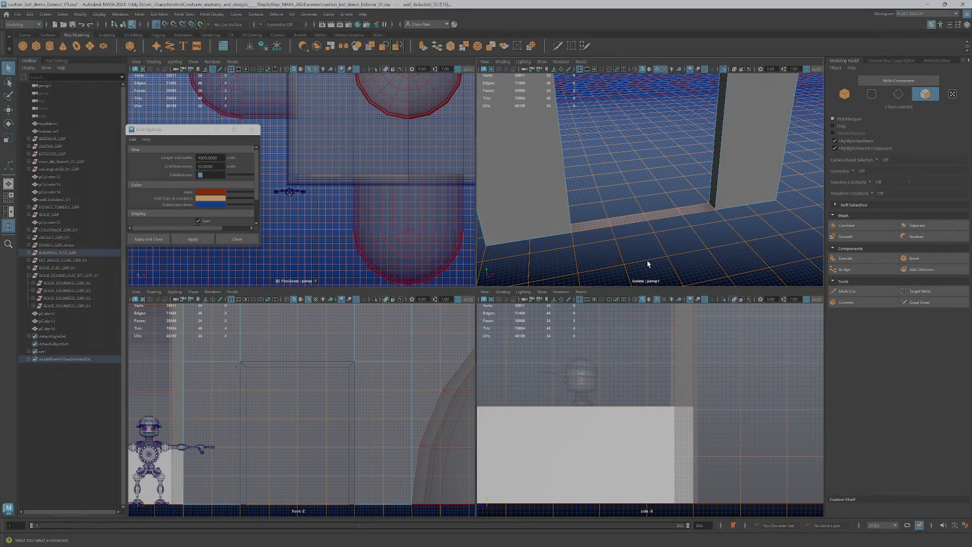
key(Delete)
alt+drag(597, 232, 577, 229)
key(3)
key(1)
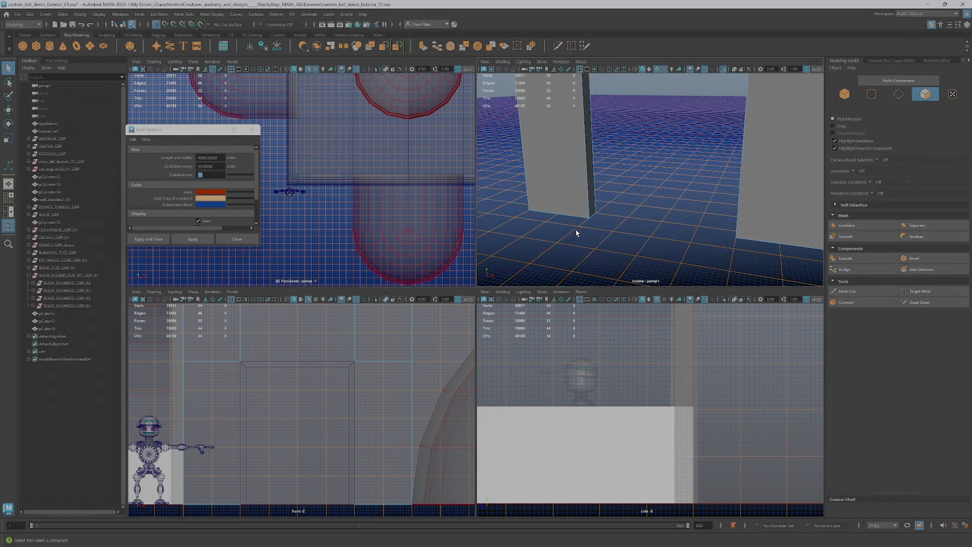
Try moving the vertex at the doorway's lower corner to test whether the bridged geometry is joined there.
alt+right_drag(577, 229, 588, 227)
alt+middle_drag(588, 227, 644, 208)
right_drag(555, 223, 521, 221)
click(563, 232)
key(w)
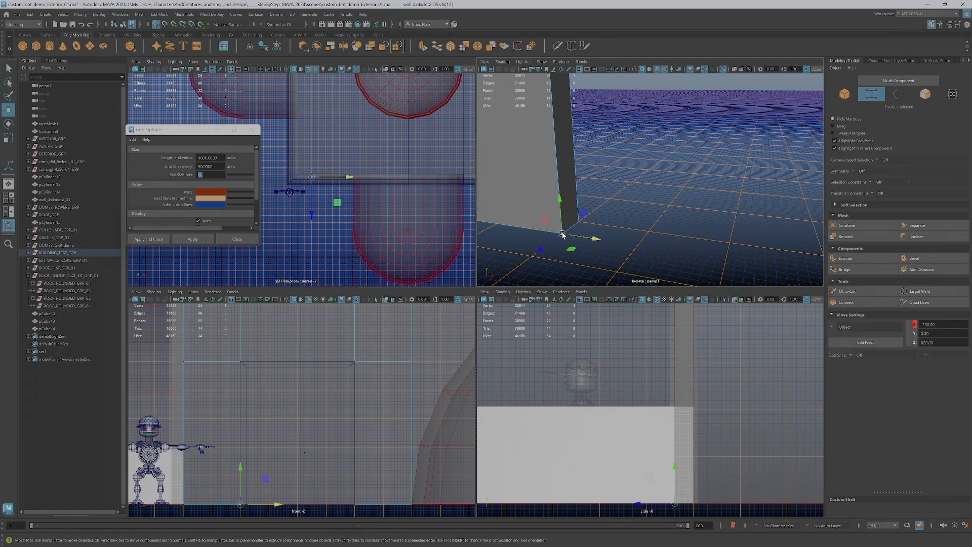
drag(554, 243, 610, 208)
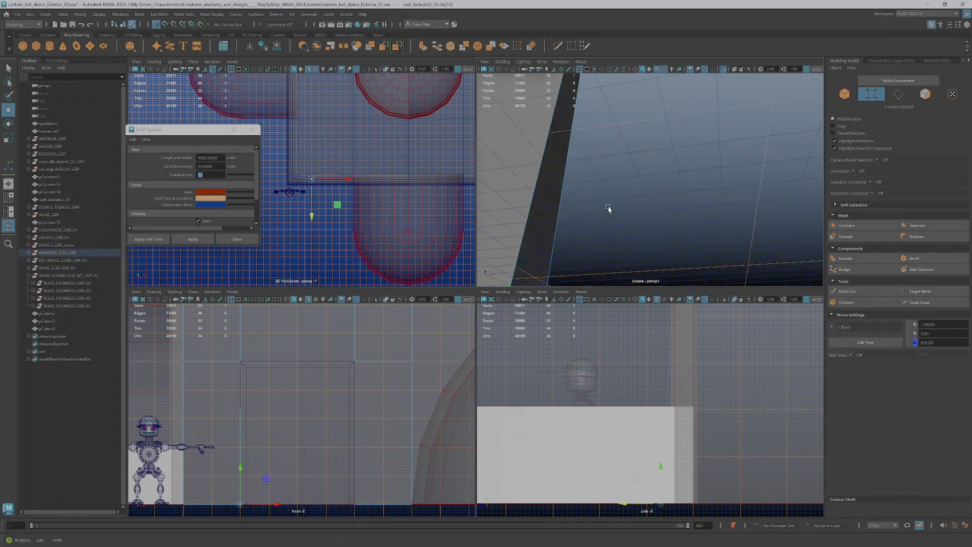
alt+middle_drag(610, 208, 788, 66)
alt+drag(704, 102, 702, 157)
Undo the test moves of the doorway's corner vertex and inspect the wall in smooth preview.
key(ctrl+z)
key(ctrl+z)
key(ctrl+z)
key(ctrl+z)
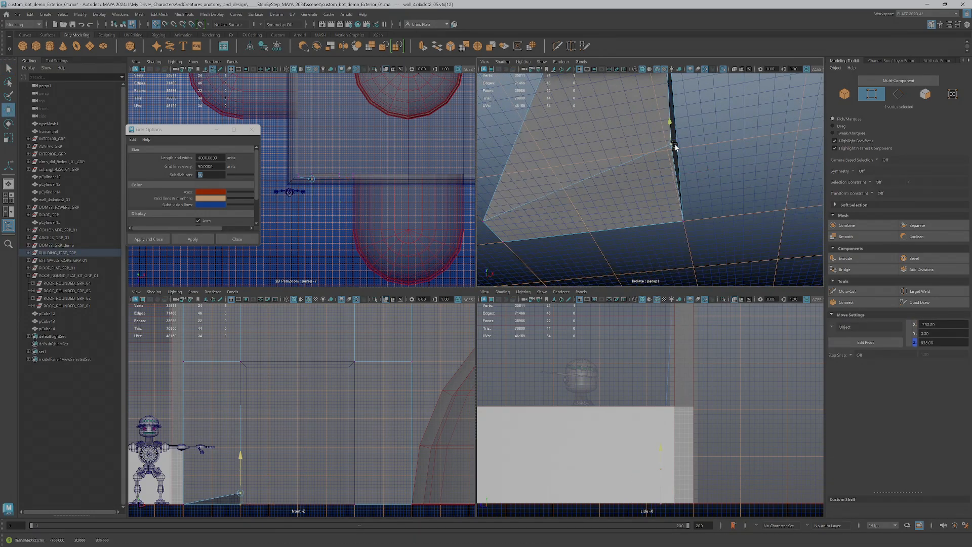
key(ctrl+z)
key(ctrl+z)
key(ctrl+z)
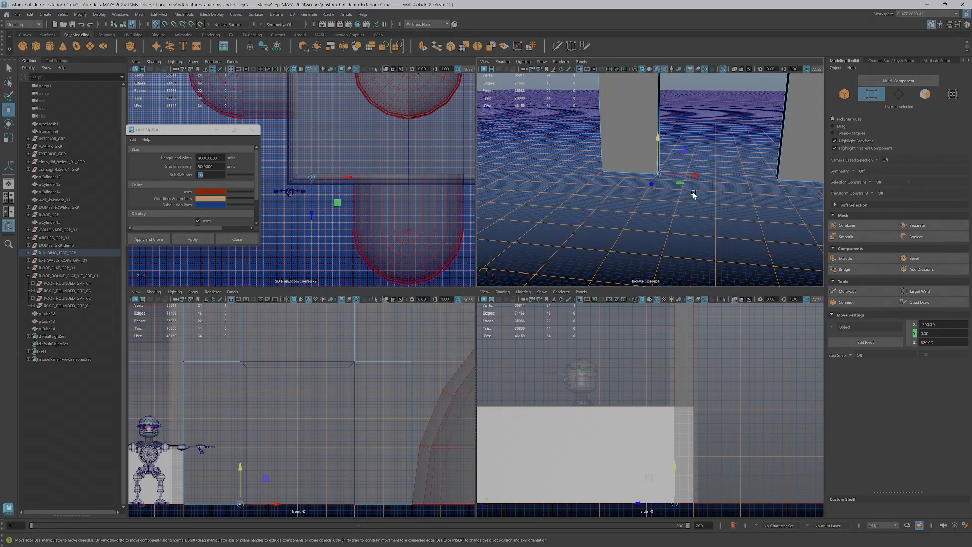
key(ctrl+z)
key(ctrl+z)
key(ctrl+z)
key(ctrl+z)
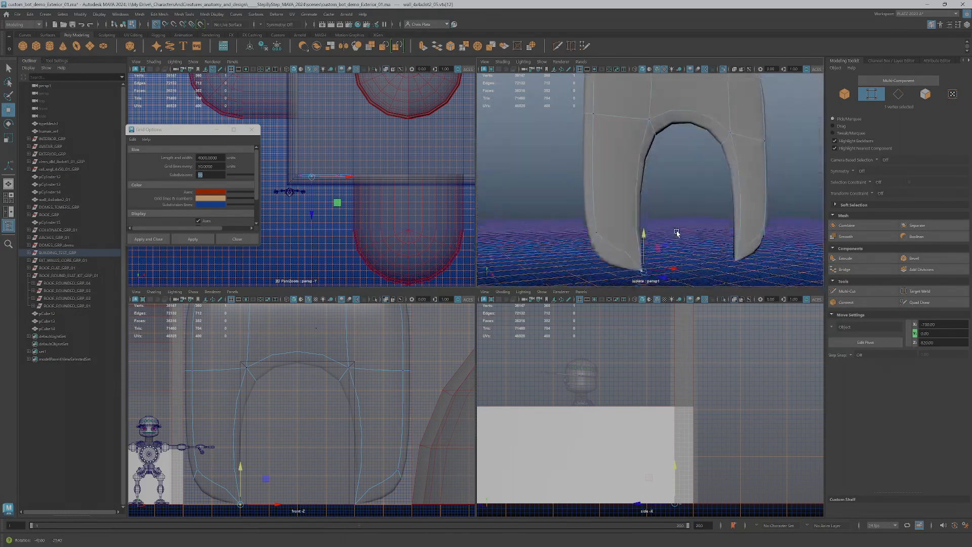
alt+drag(773, 233, 583, 250)
scroll(607, 248, down, 3)
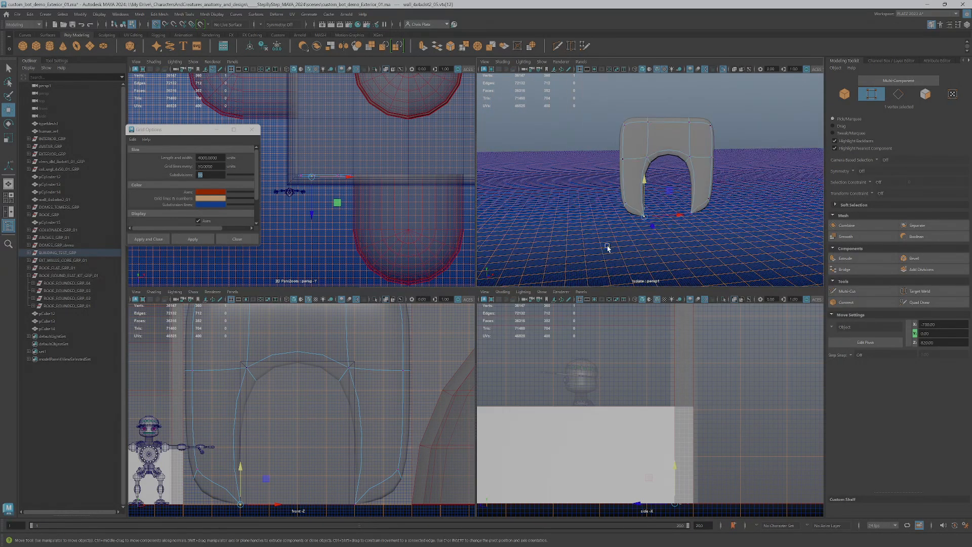
key(ctrl+z)
Select all vertices of the doorway wall, merge them, and check the shape in smooth preview.
right_drag(631, 199, 592, 195)
drag(586, 84, 747, 255)
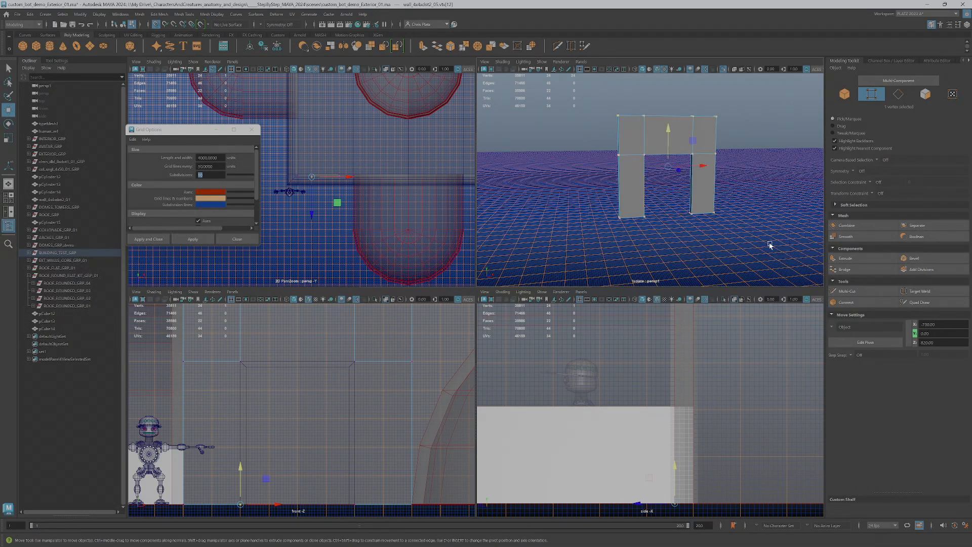
click(140, 15)
mouse_move(153, 15)
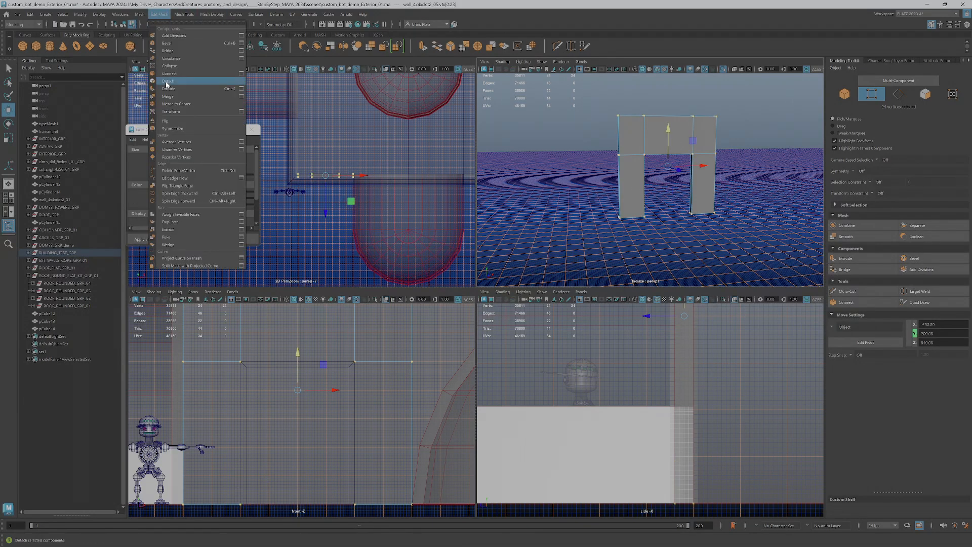
click(167, 97)
key(q)
alt+drag(637, 229, 623, 187)
key(3)
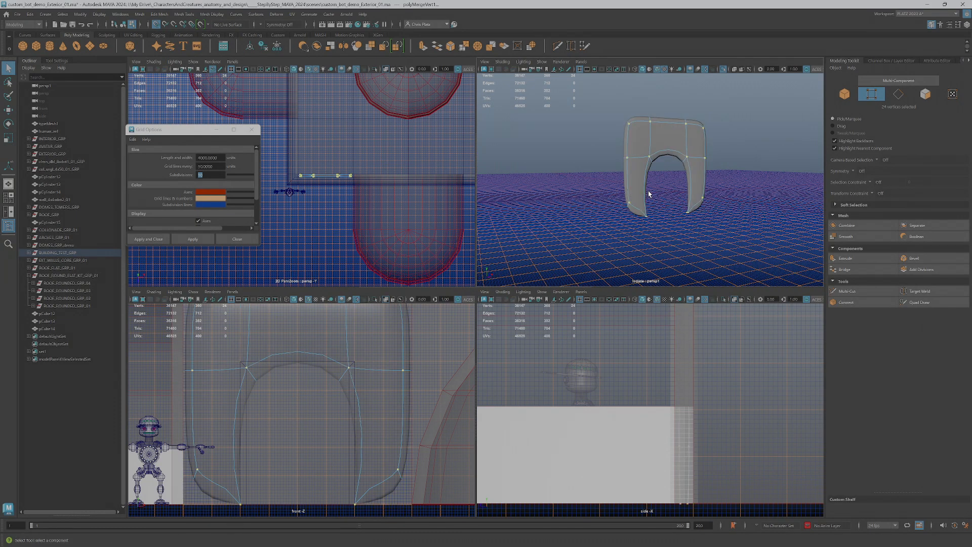
key(1)
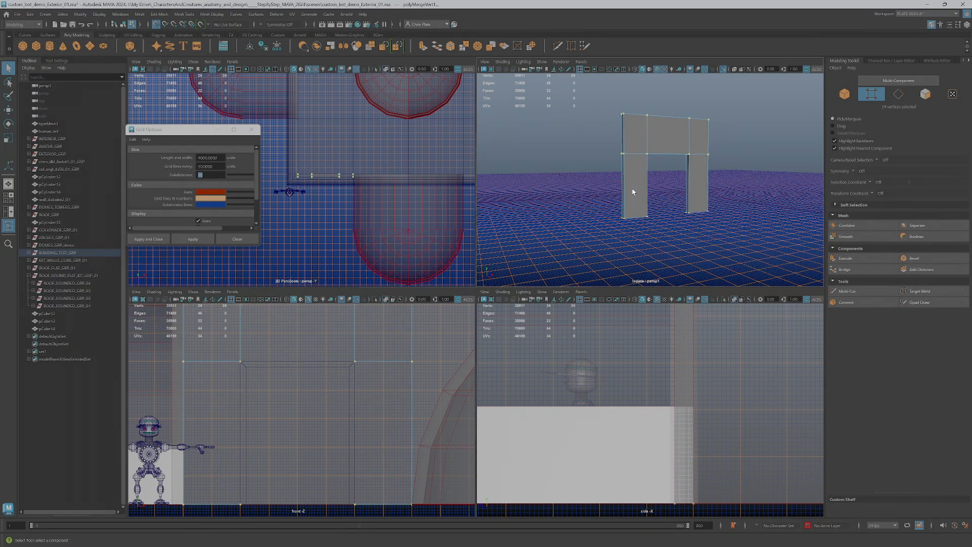
Return the doorway wall to object mode and turn off isolation so the whole building is shown.
alt+drag(643, 193, 627, 192)
mouse_move(636, 148)
right_down()
mouse_move(655, 145)
mouse_move(633, 146)
right_up()
right_drag(614, 152, 658, 132)
key(ctrl+1)
key(f)
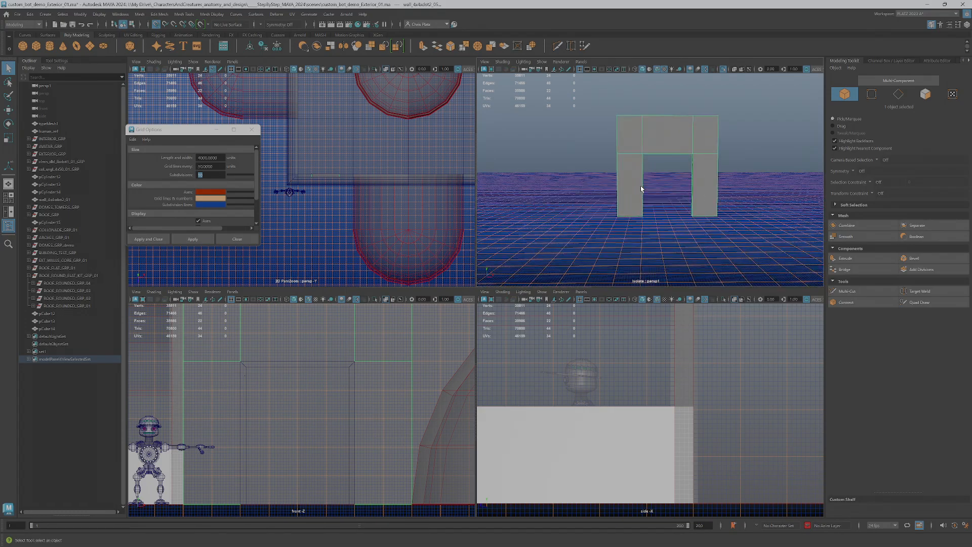
key(w)
mouse_move(652, 193)
alt+mouse_down()
mouse_move(739, 207)
mouse_move(668, 190)
alt+mouse_up()
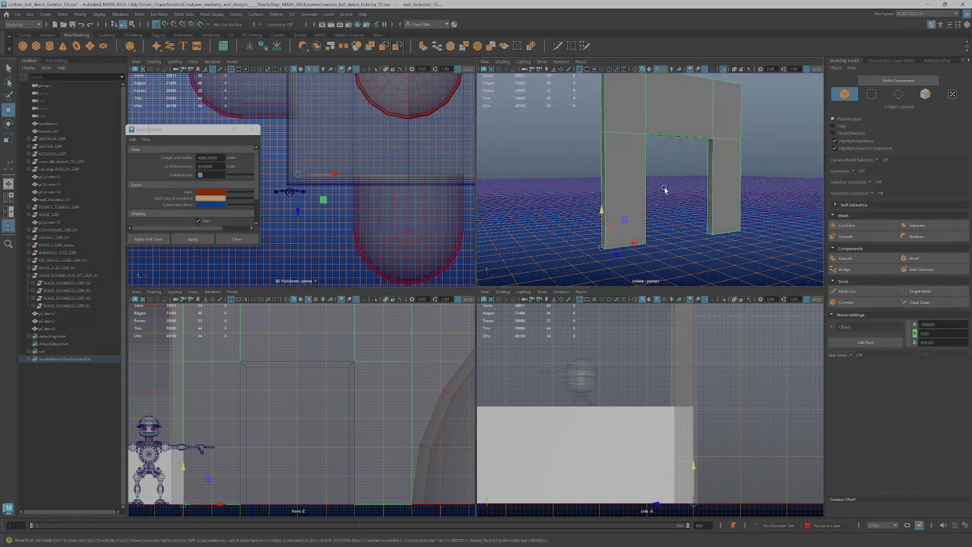
click(722, 70)
Select the tall, thin corner pillar of the building next to the robot.
scroll(693, 190, down, 4)
scroll(656, 193, up, 4)
scroll(656, 193, up, 3)
alt+drag(656, 193, 659, 212)
click(598, 201)
alt+right_drag(650, 238, 609, 199)
alt+drag(597, 184, 671, 221)
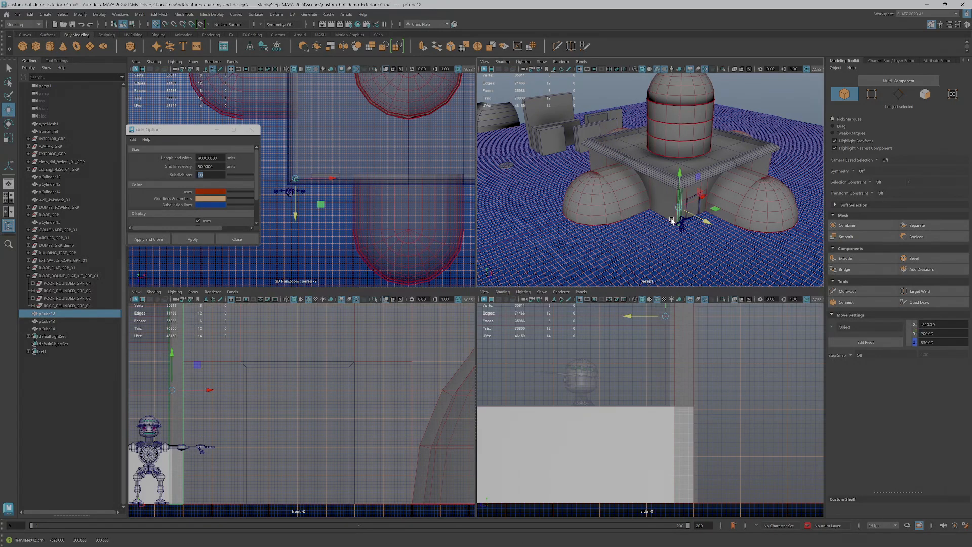
Frame the corner pillar and move its pivot down to the pillar's base, beside the wall corner.
key(f)
alt+right_drag(674, 218, 698, 197)
alt+drag(699, 198, 658, 173)
alt+right_drag(658, 173, 679, 176)
alt+drag(702, 193, 771, 201)
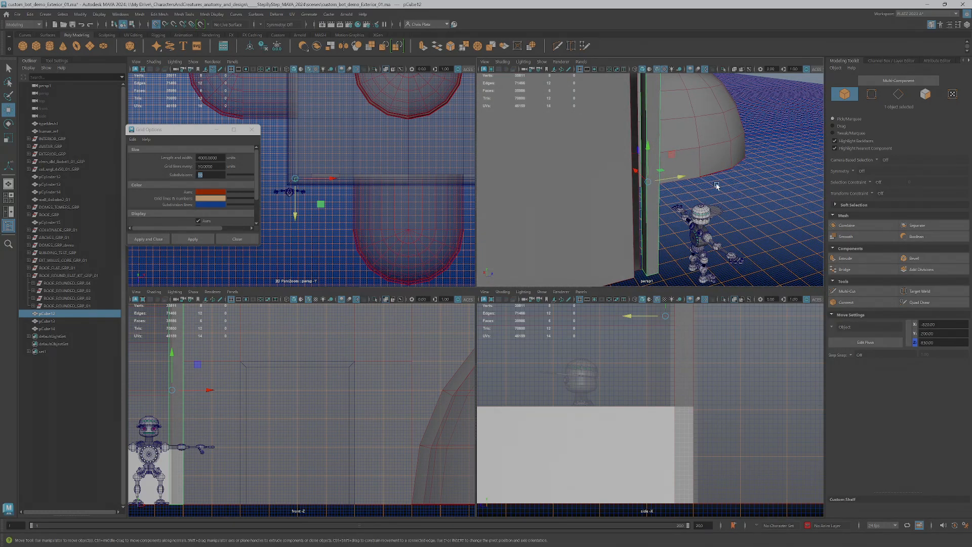
key(d)
drag(647, 182, 642, 268)
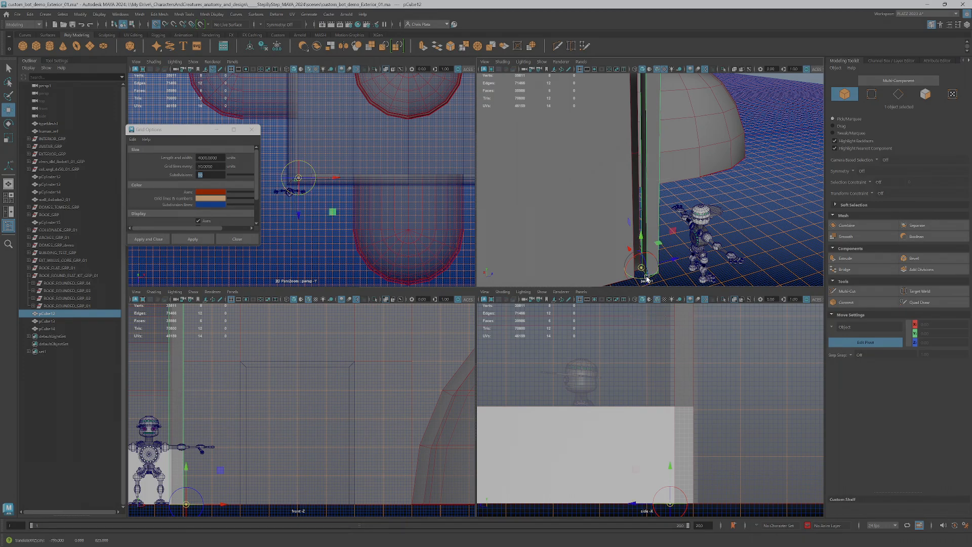
scroll(646, 277, up, 1)
key(d)
scroll(650, 277, down, 2)
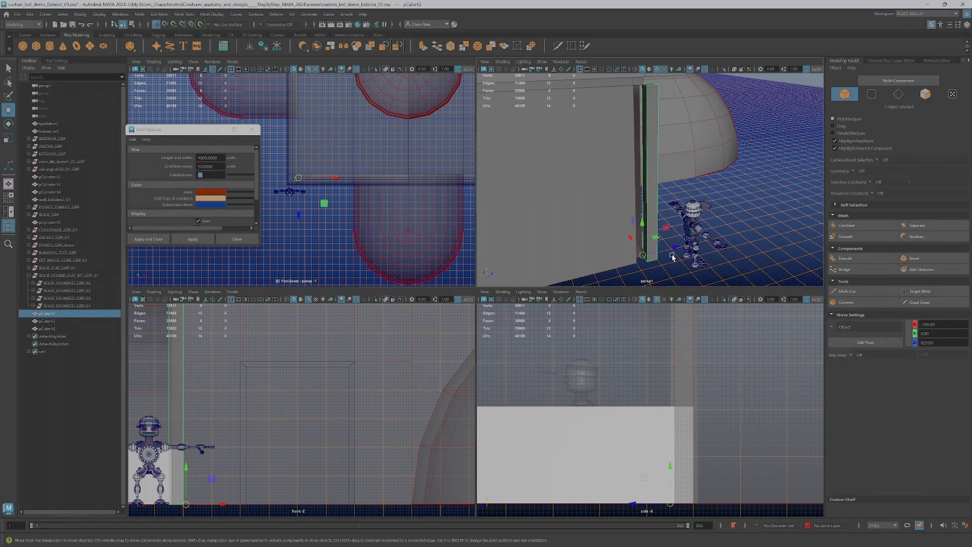
Align the corner pillar's base pivot with its corner and fit the pillar against the doorway wall's corner.
key(space)
alt+drag(672, 257, 608, 402)
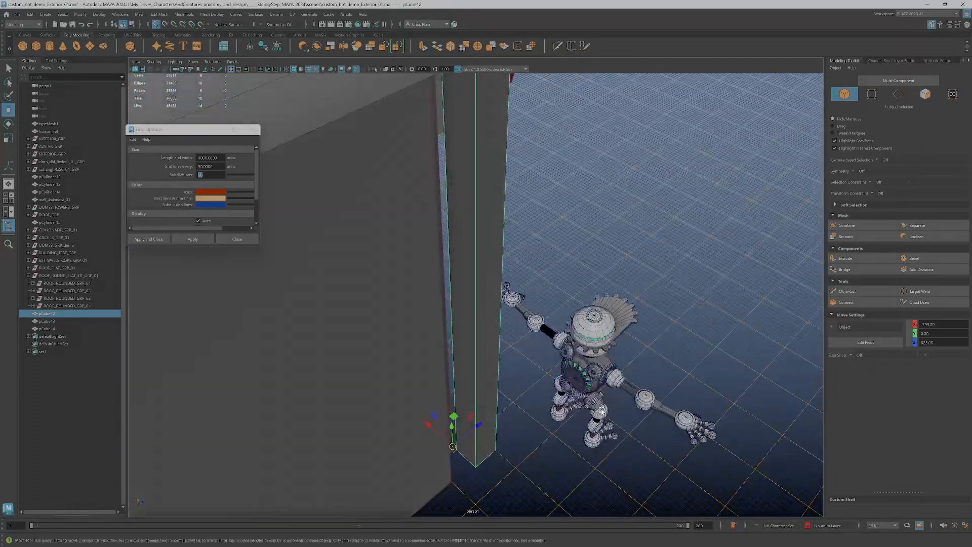
scroll(608, 402, up, 1)
alt+drag(476, 436, 473, 464)
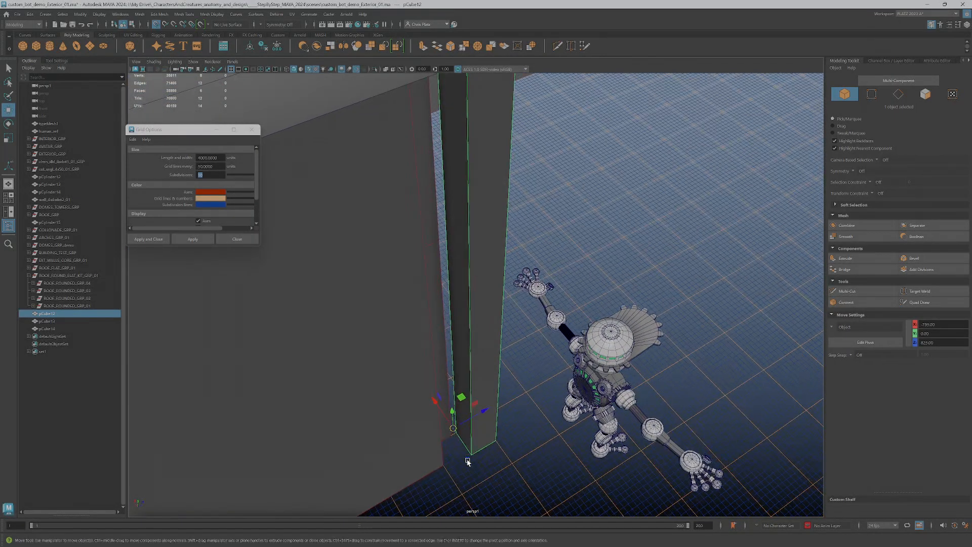
key(d)
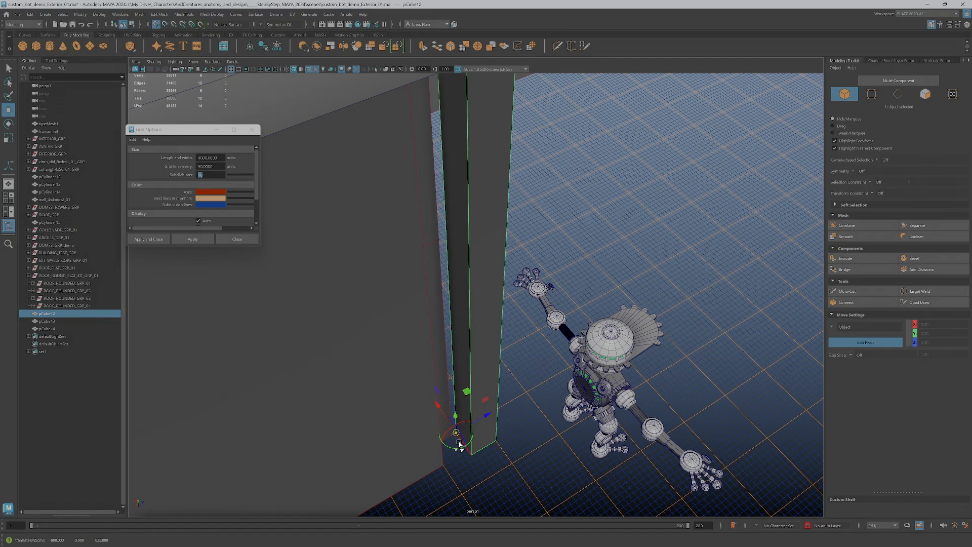
key(d)
drag(459, 441, 560, 339)
Examine the corner pillar's fit against the doorway wall and the proportions of the whole building from several angles.
scroll(562, 337, down, 5)
scroll(577, 347, up, 5)
alt+drag(594, 313, 626, 316)
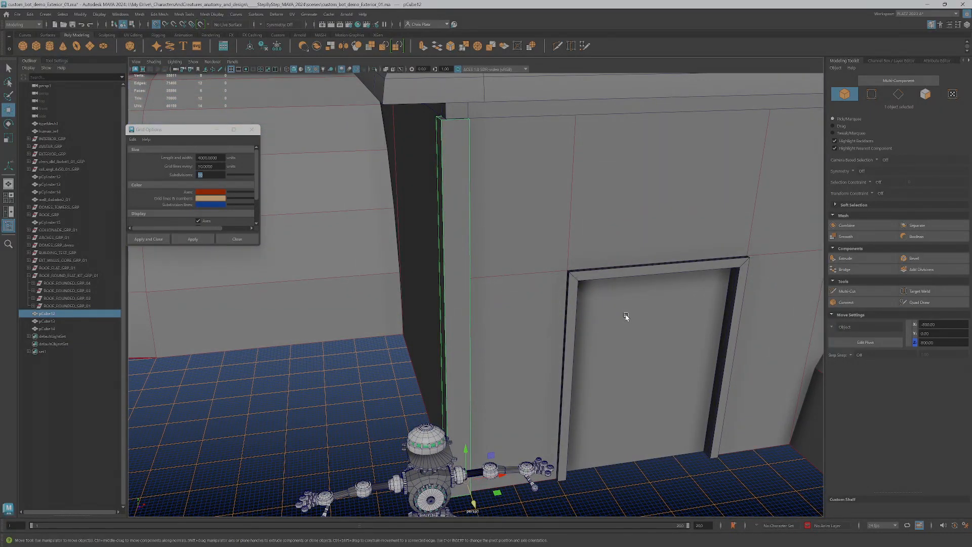
scroll(600, 212, down, 8)
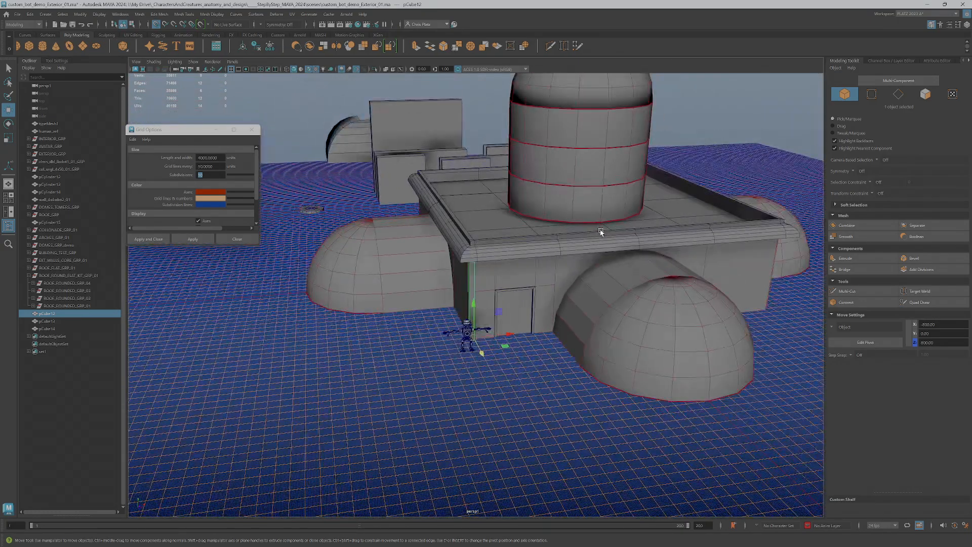
scroll(523, 310, down, 2)
alt+middle_drag(523, 310, 547, 323)
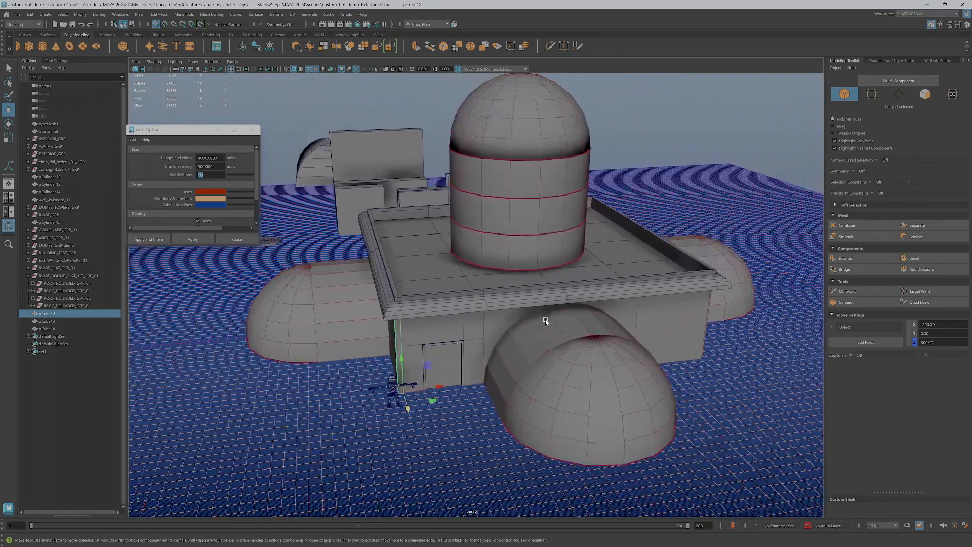
alt+drag(546, 324, 602, 288)
scroll(609, 287, up, 8)
alt+middle_drag(609, 286, 554, 286)
scroll(553, 287, up, 3)
alt+drag(542, 289, 319, 223)
scroll(565, 223, up, 5)
Select the door panel inside the doorway and place its pivot at the base of its side edge.
click(537, 266)
alt+drag(537, 266, 705, 264)
click(572, 300)
alt+drag(568, 299, 462, 394)
drag(435, 379, 476, 397)
mouse_move(453, 363)
alt+mouse_down()
mouse_move(498, 370)
mouse_move(483, 375)
mouse_move(456, 358)
mouse_move(505, 347)
mouse_move(496, 362)
mouse_move(468, 365)
alt+mouse_up()
scroll(482, 218, down, 2)
alt+drag(482, 219, 557, 400)
Try rotating the door panel about its side edge, and undo the rotation.
key(e)
scroll(561, 387, down, 4)
alt+drag(556, 358, 542, 388)
key(ctrl+z)
Examine the assembled building, its doorway, roof and domes against the robot's scale, and show the channel values and display layers.
scroll(549, 343, down, 3)
scroll(537, 344, down, 4)
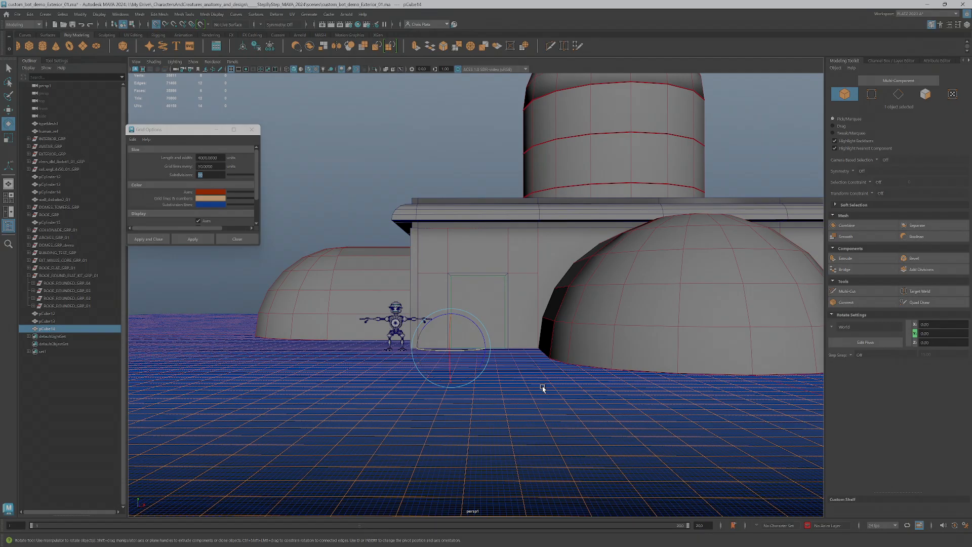
alt+drag(511, 193, 758, 260)
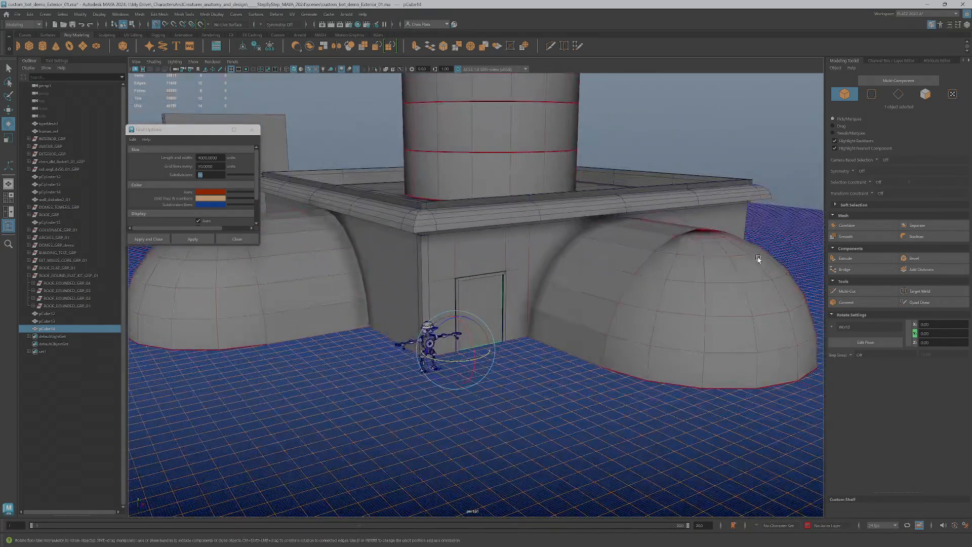
alt+drag(660, 313, 542, 293)
alt+middle_drag(583, 261, 480, 292)
alt+middle_drag(412, 338, 668, 372)
alt+right_drag(465, 303, 553, 306)
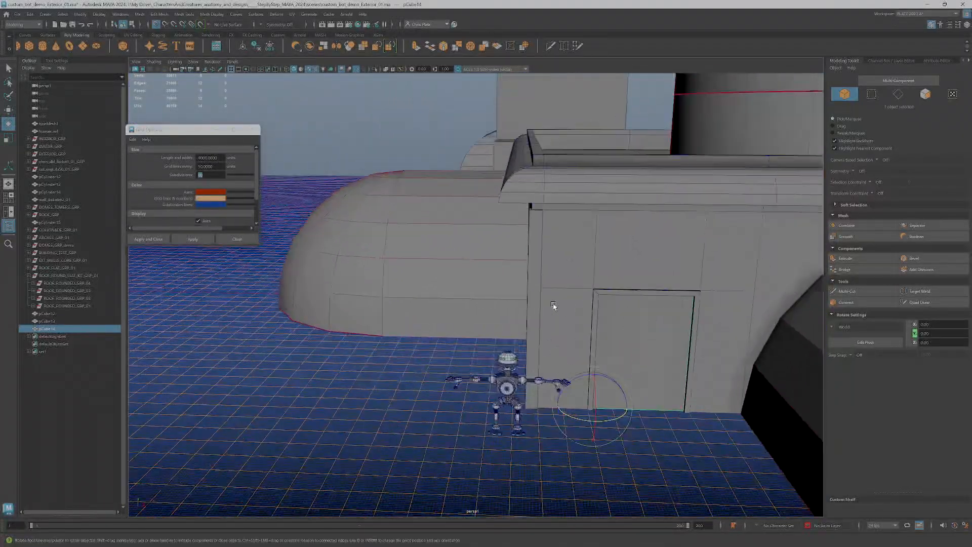
mouse_move(588, 320)
alt+mouse_down()
mouse_move(651, 308)
mouse_move(597, 314)
alt+mouse_up()
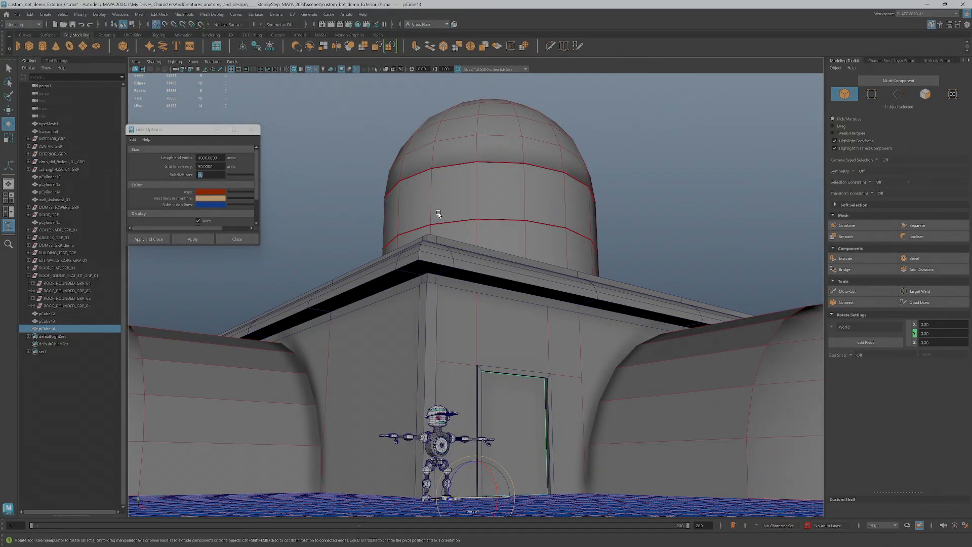
alt+drag(654, 288, 524, 408)
alt+right_drag(524, 407, 455, 365)
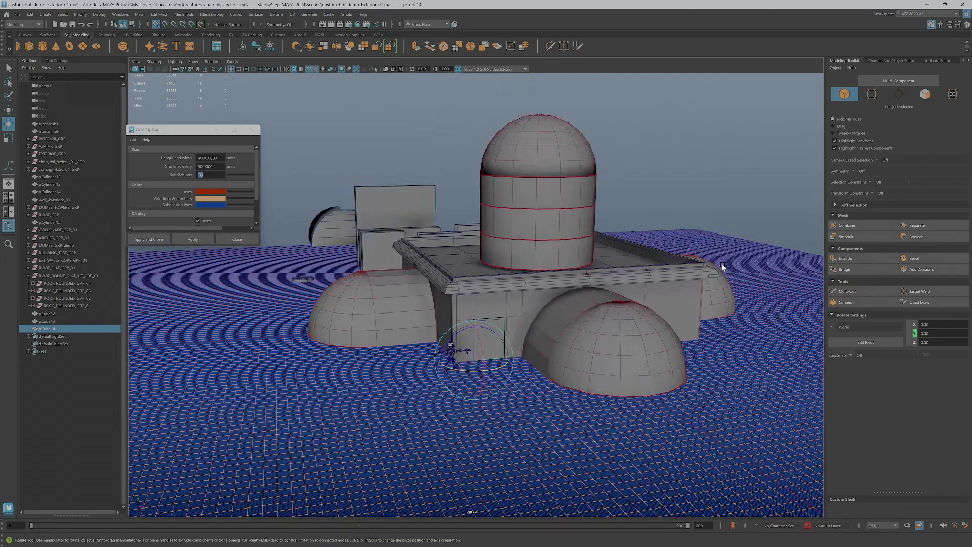
alt+right_drag(723, 267, 598, 352)
click(967, 25)
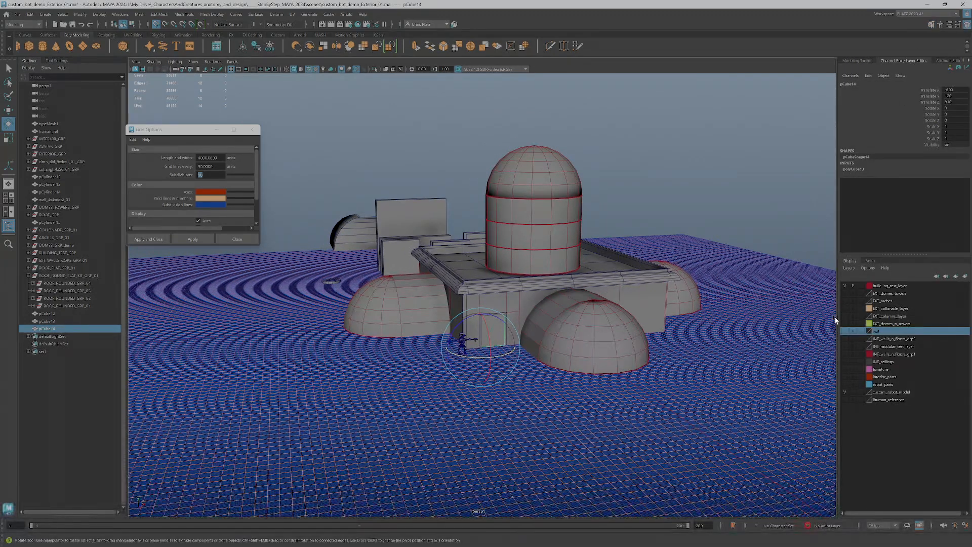